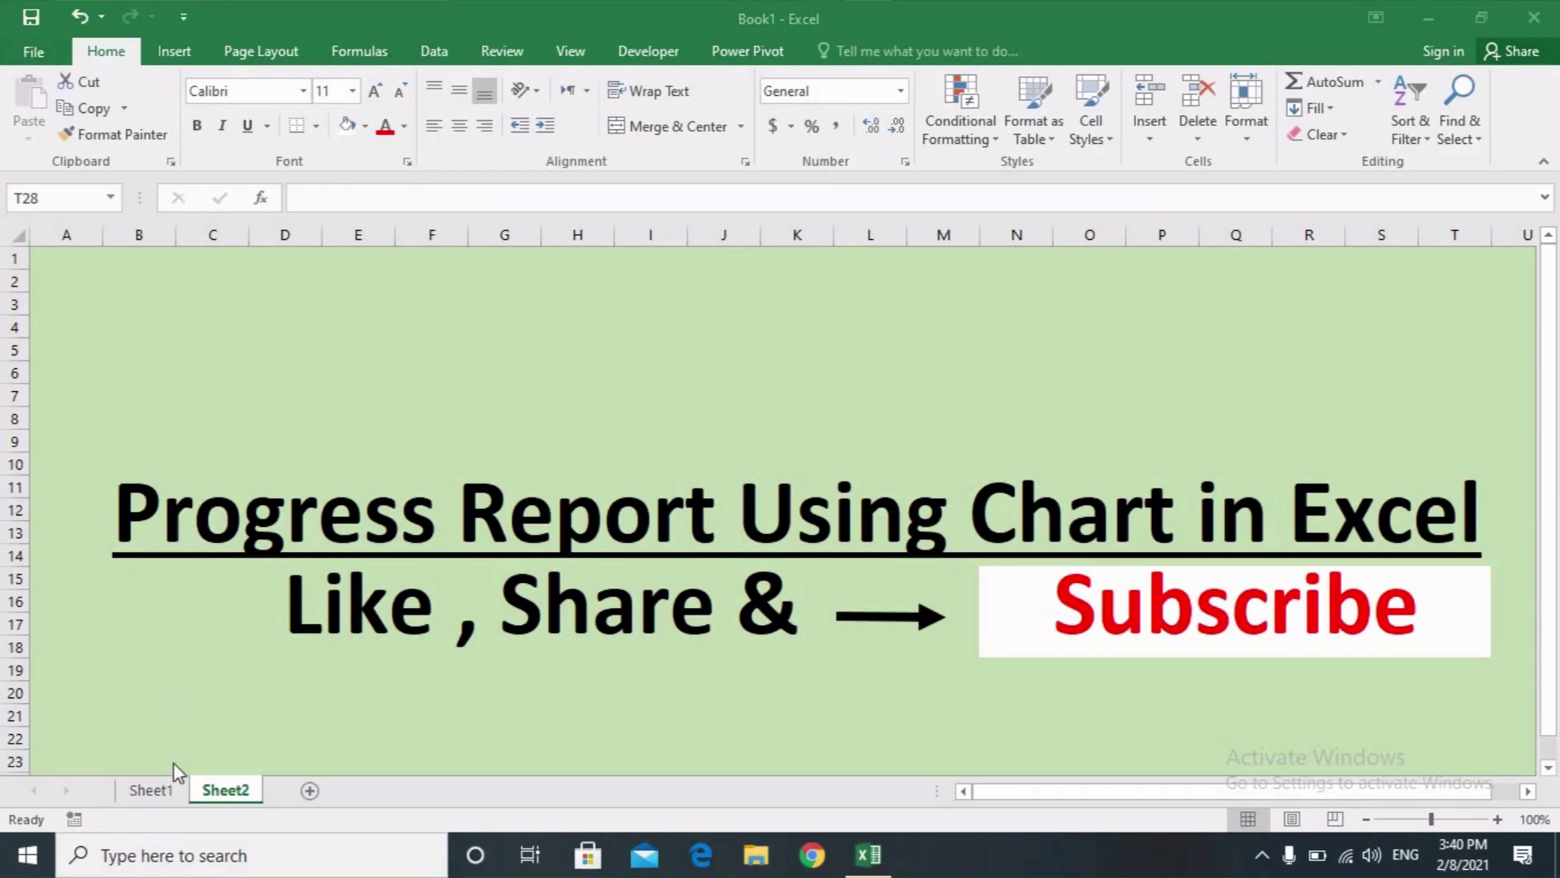
- Go to Sheet1, with the Desktop profit/loss table and its 80% doughnut chart
{"action": "left_click", "coordinate": [162, 789]}
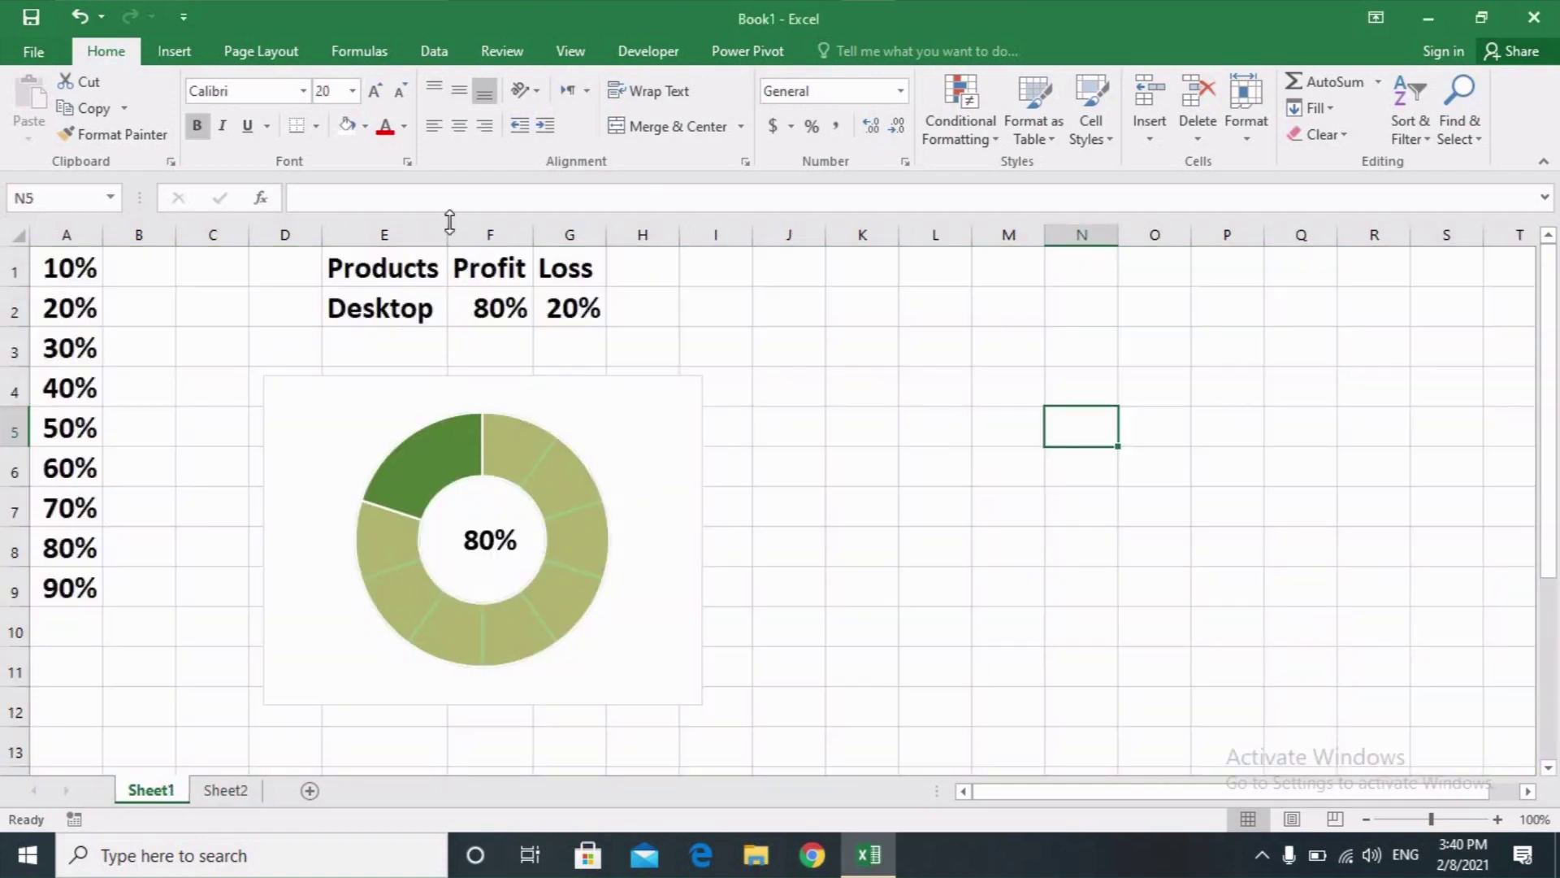
- Set Desktop's Profit (F2) and Loss (G2) both to 50%, then launch a new Excel window
{"action": "left_click", "coordinate": [502, 307]}
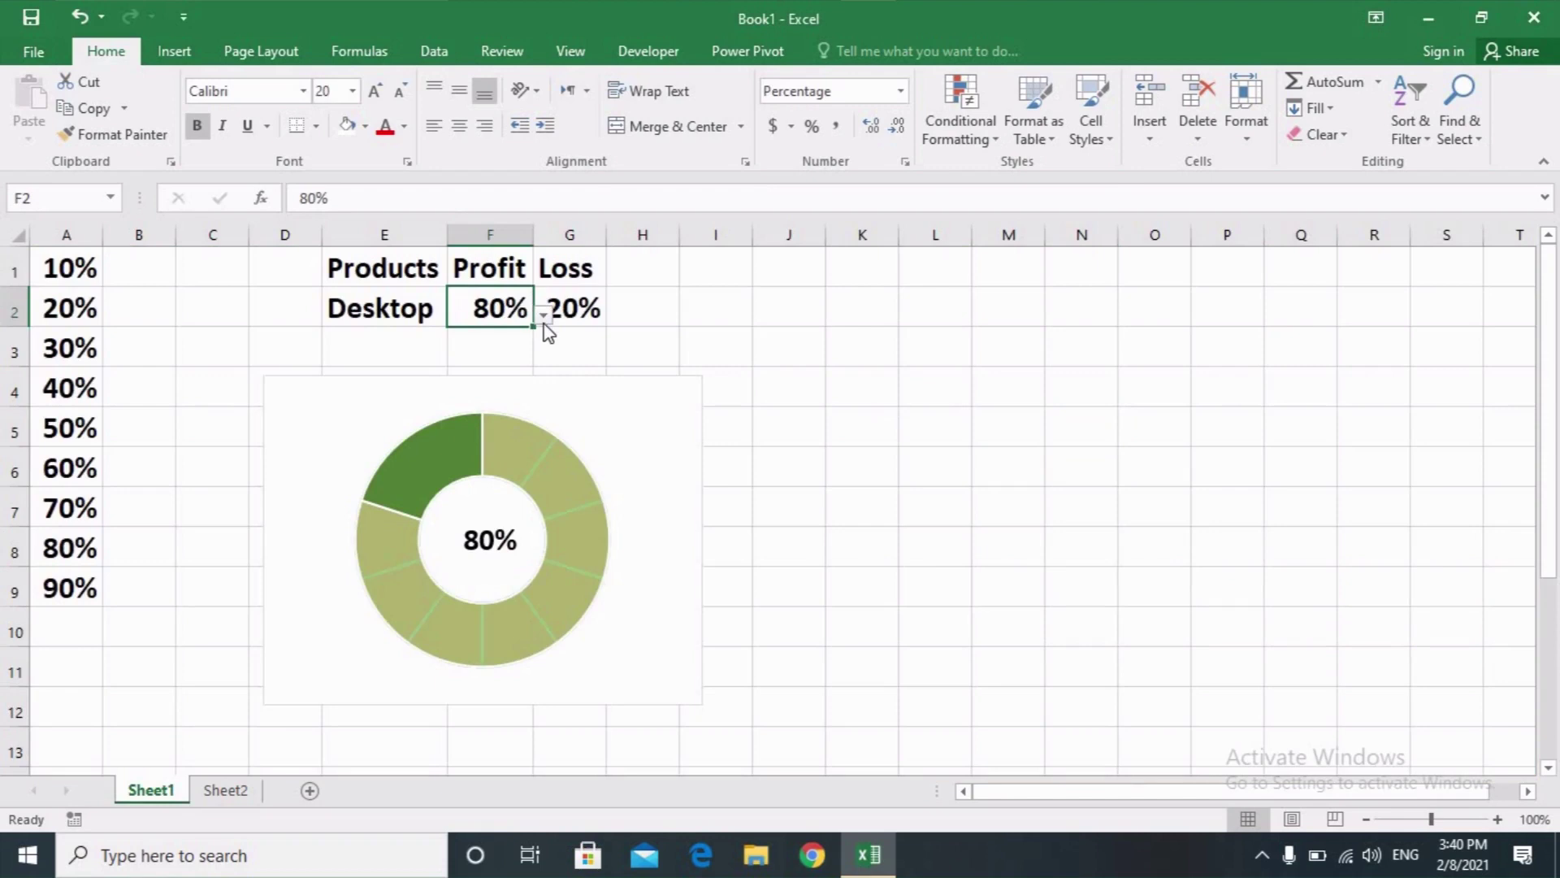
{"action": "left_click", "coordinate": [543, 314]}
{"action": "left_click", "coordinate": [524, 375]}
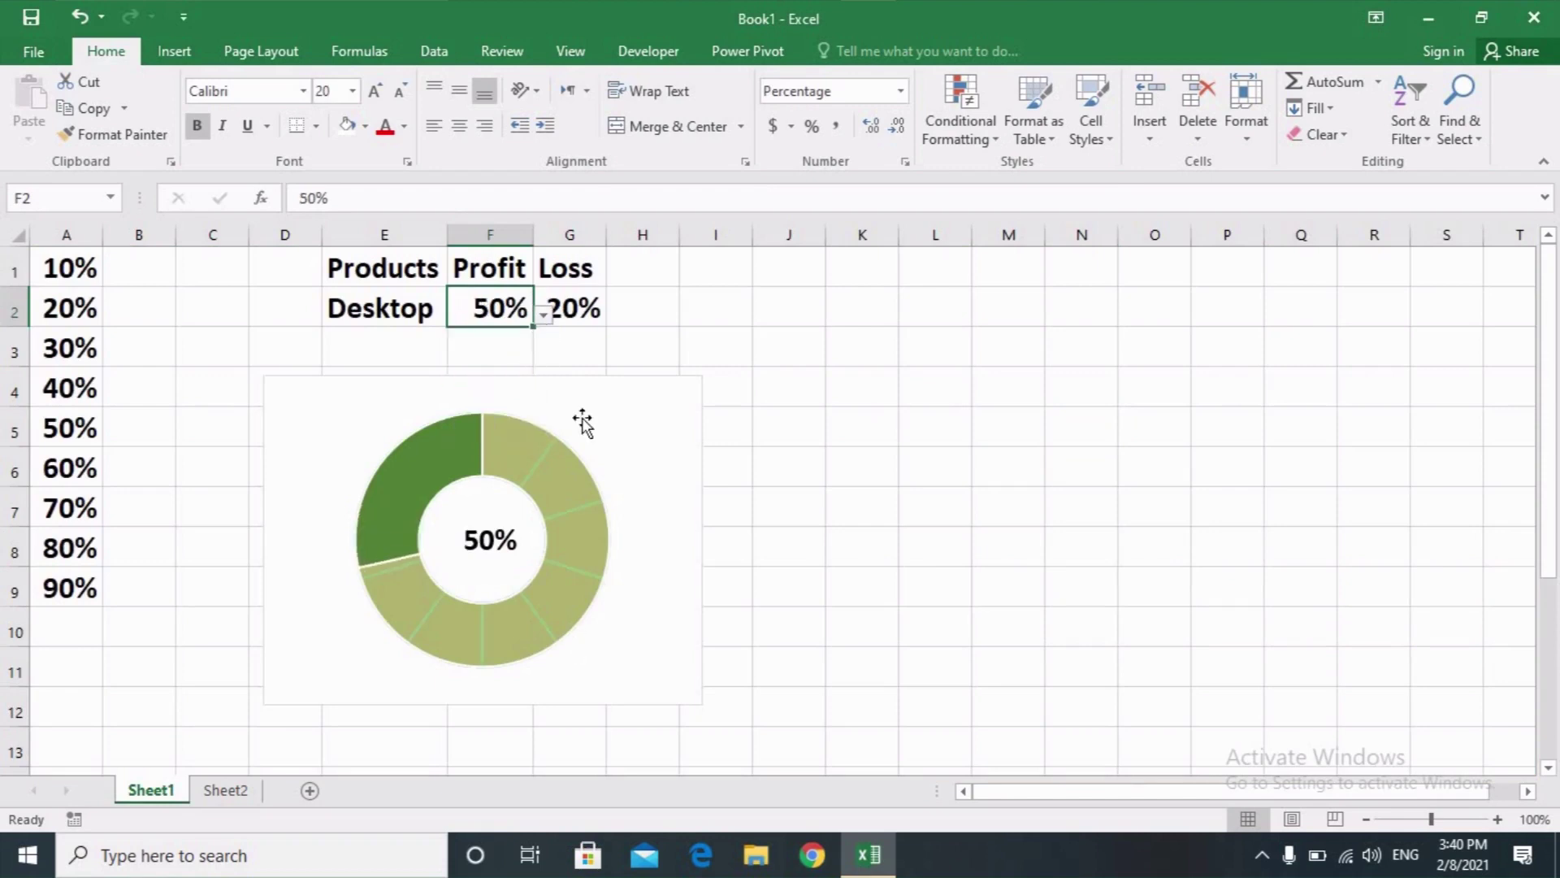
{"action": "left_click", "coordinate": [587, 309]}
{"action": "left_click", "coordinate": [617, 315]}
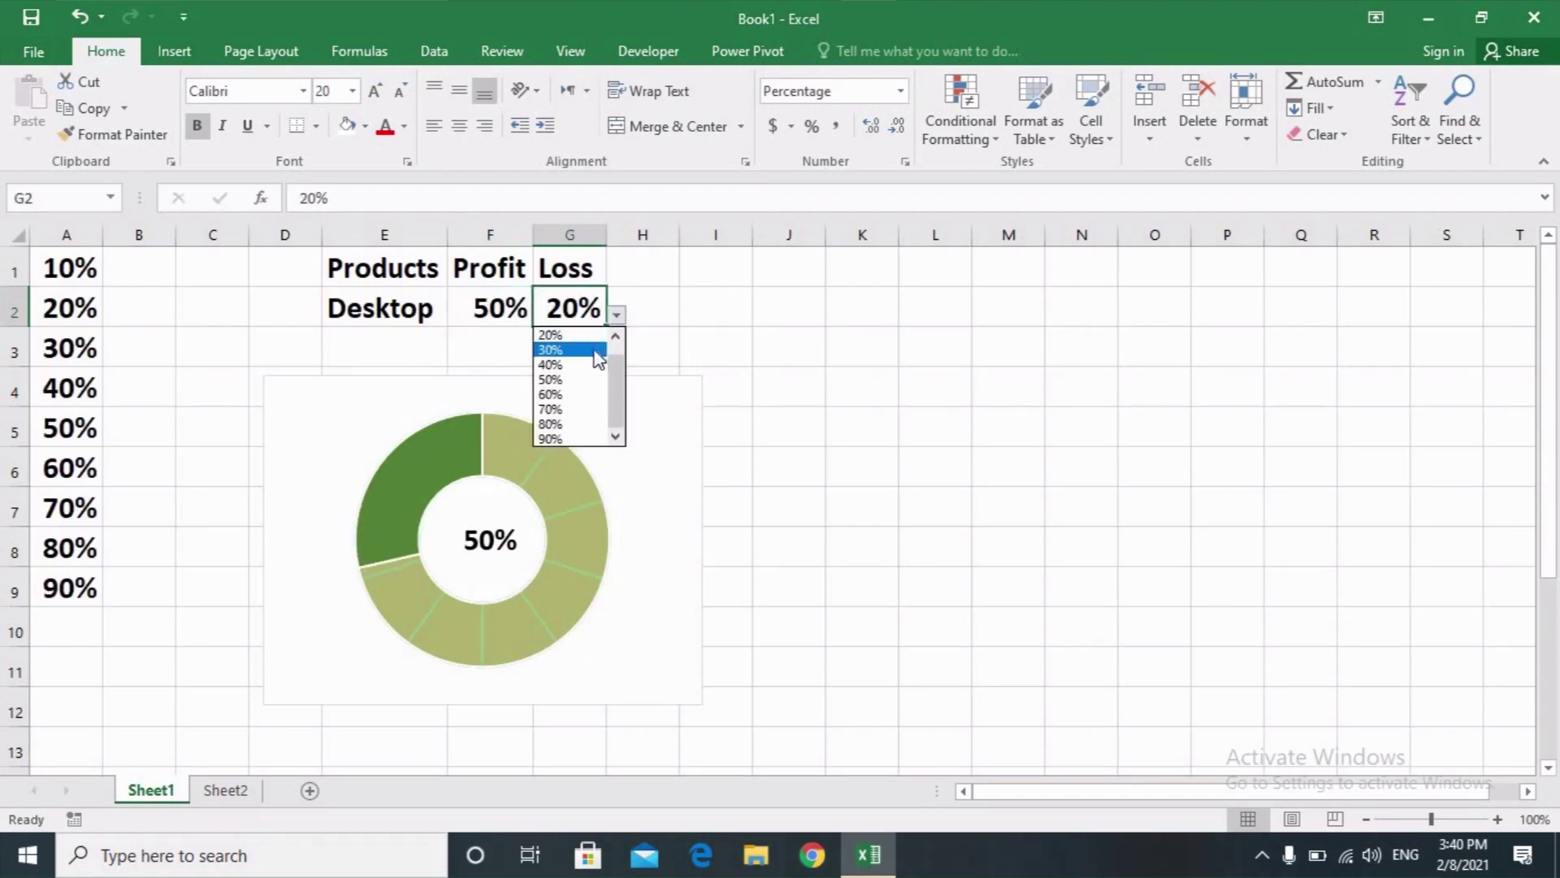
{"action": "left_click", "coordinate": [584, 380]}
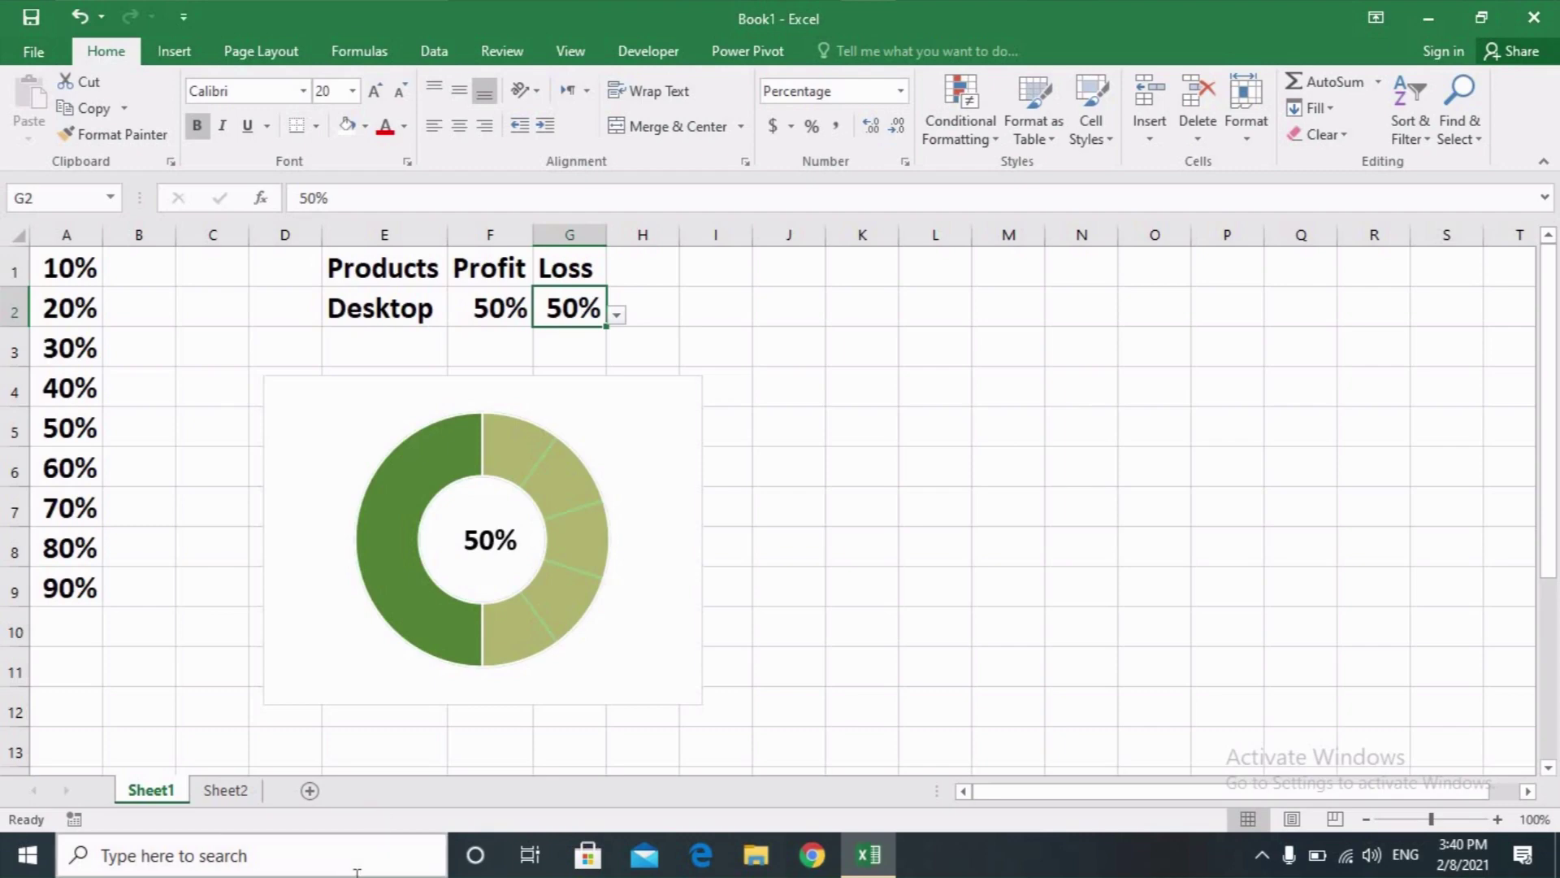
{"action": "left_click", "coordinate": [374, 853]}
{"action": "left_click", "coordinate": [560, 243]}
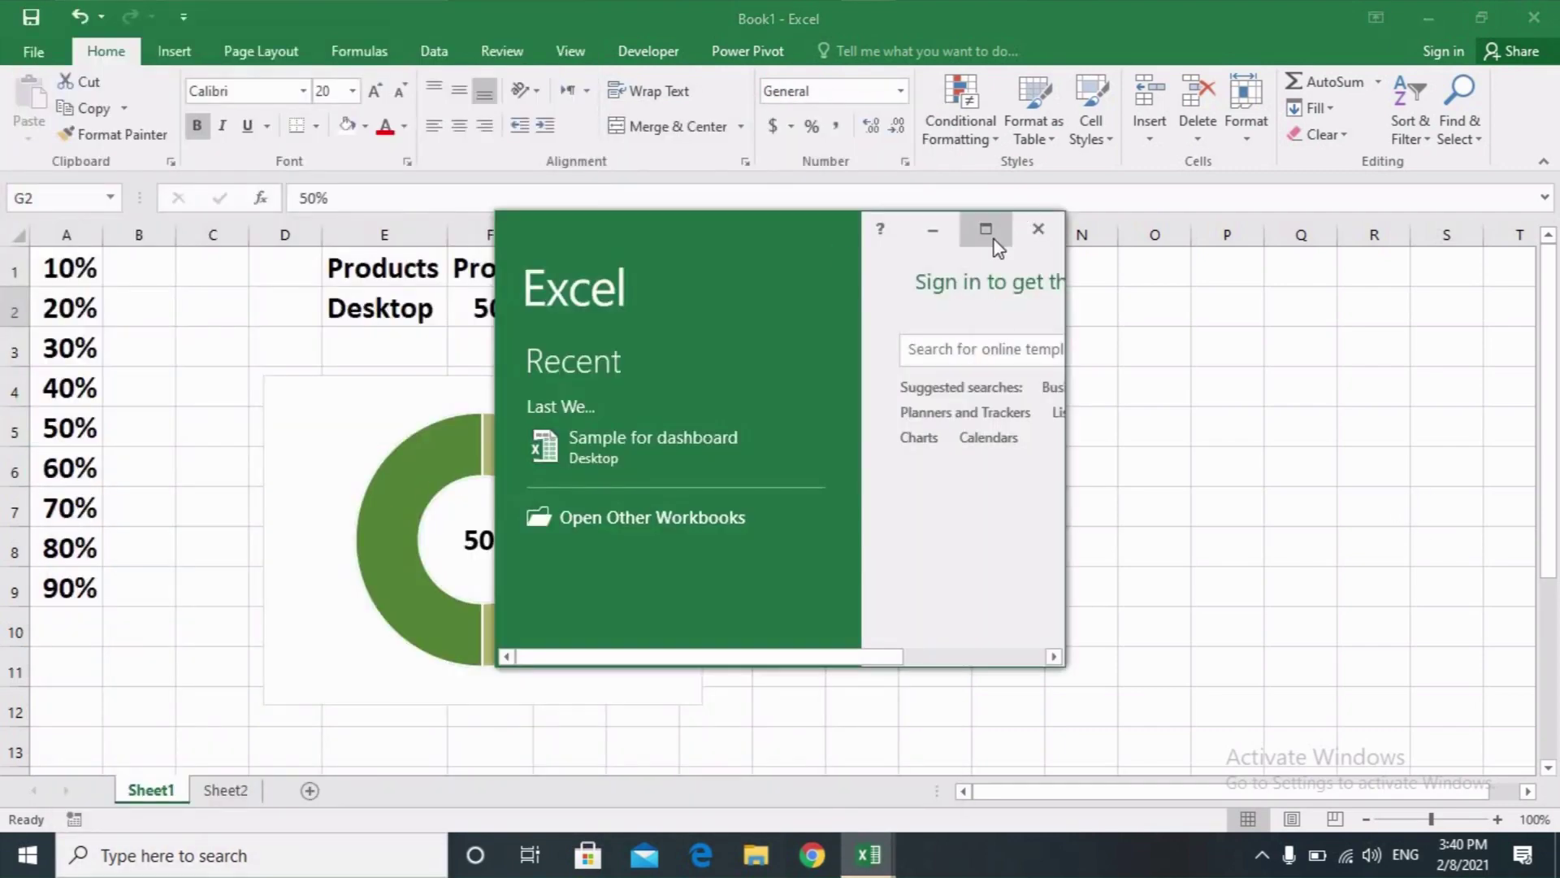
- Create a maximized blank workbook with all cells set to bold 22-point text
{"action": "left_click", "coordinate": [993, 233]}
{"action": "left_click", "coordinate": [609, 341]}
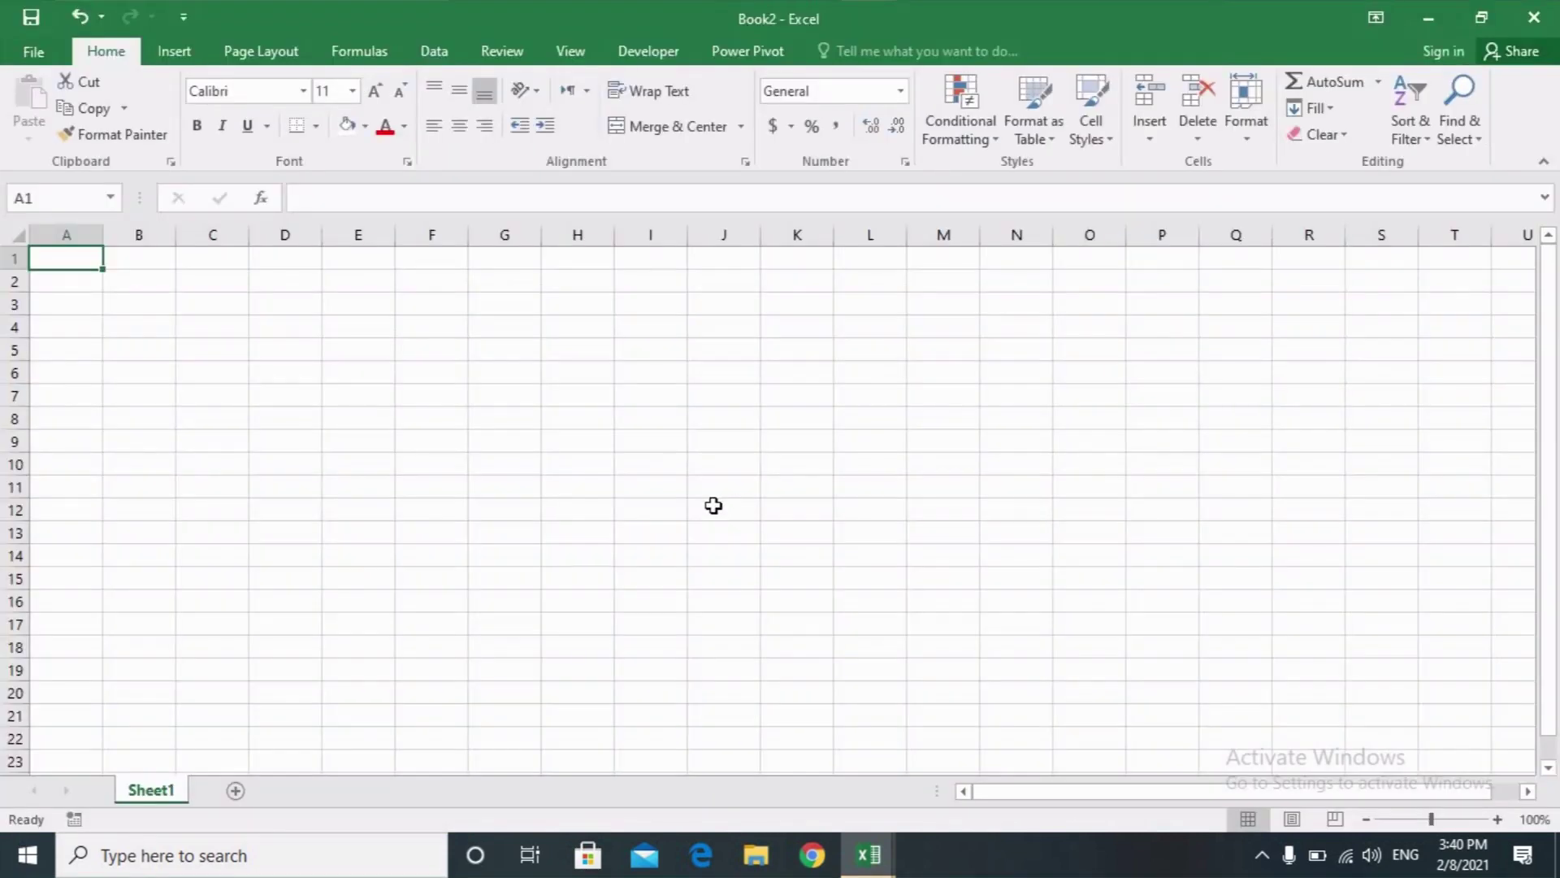
{"action": "key", "text": "ctrl+a"}
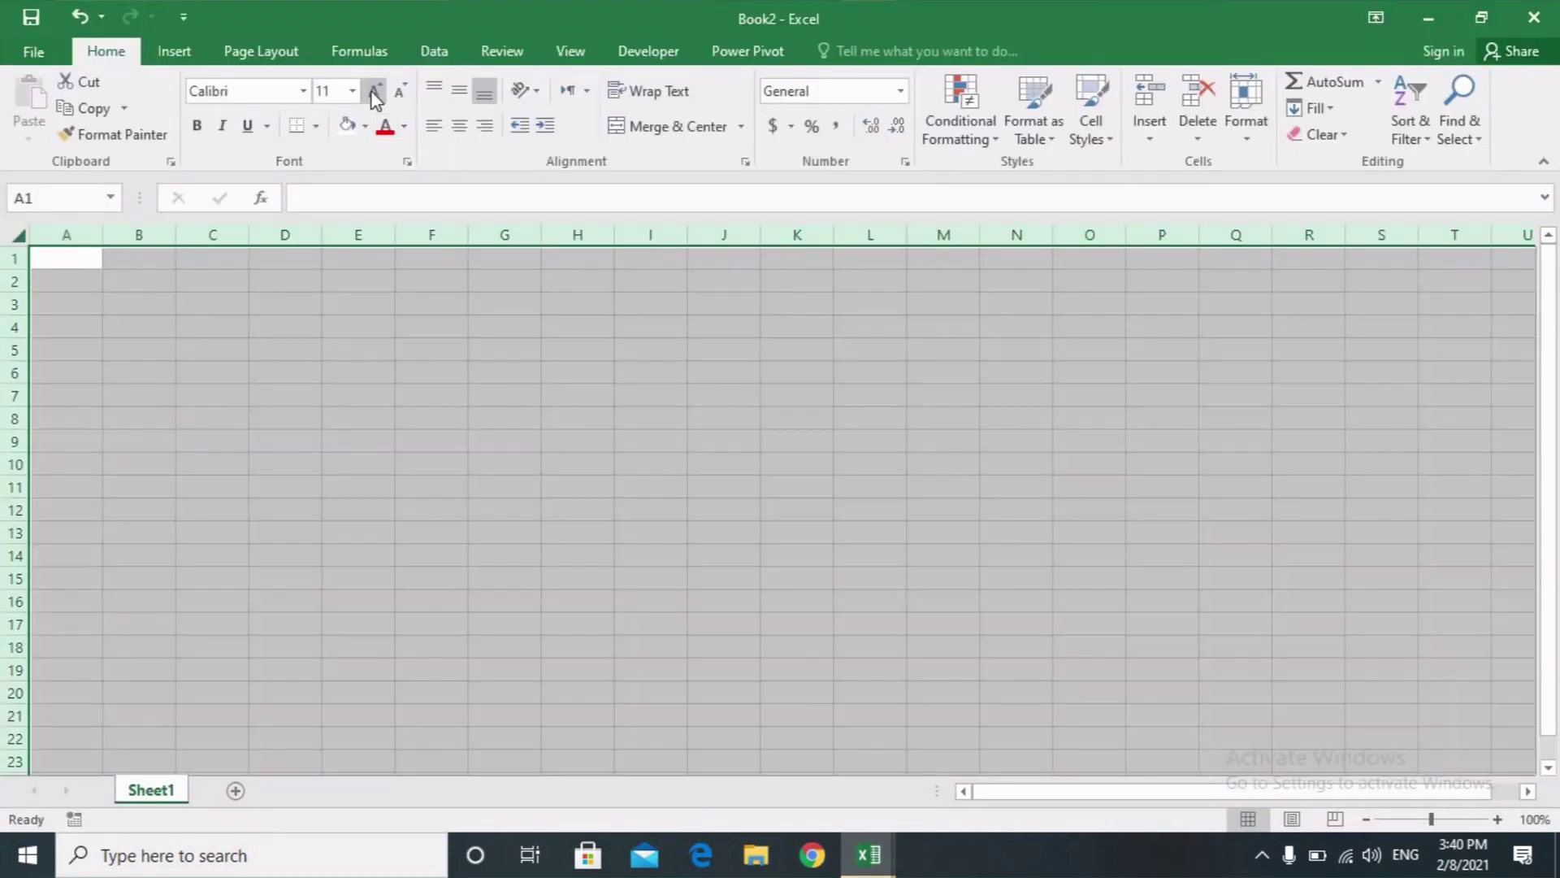
{"action": "left_click", "coordinate": [373, 90]}
{"action": "left_click", "coordinate": [373, 91]}
{"action": "left_click", "coordinate": [373, 90]}
{"action": "left_click", "coordinate": [373, 90]}
{"action": "left_click", "coordinate": [373, 90]}
{"action": "left_click", "coordinate": [373, 90]}
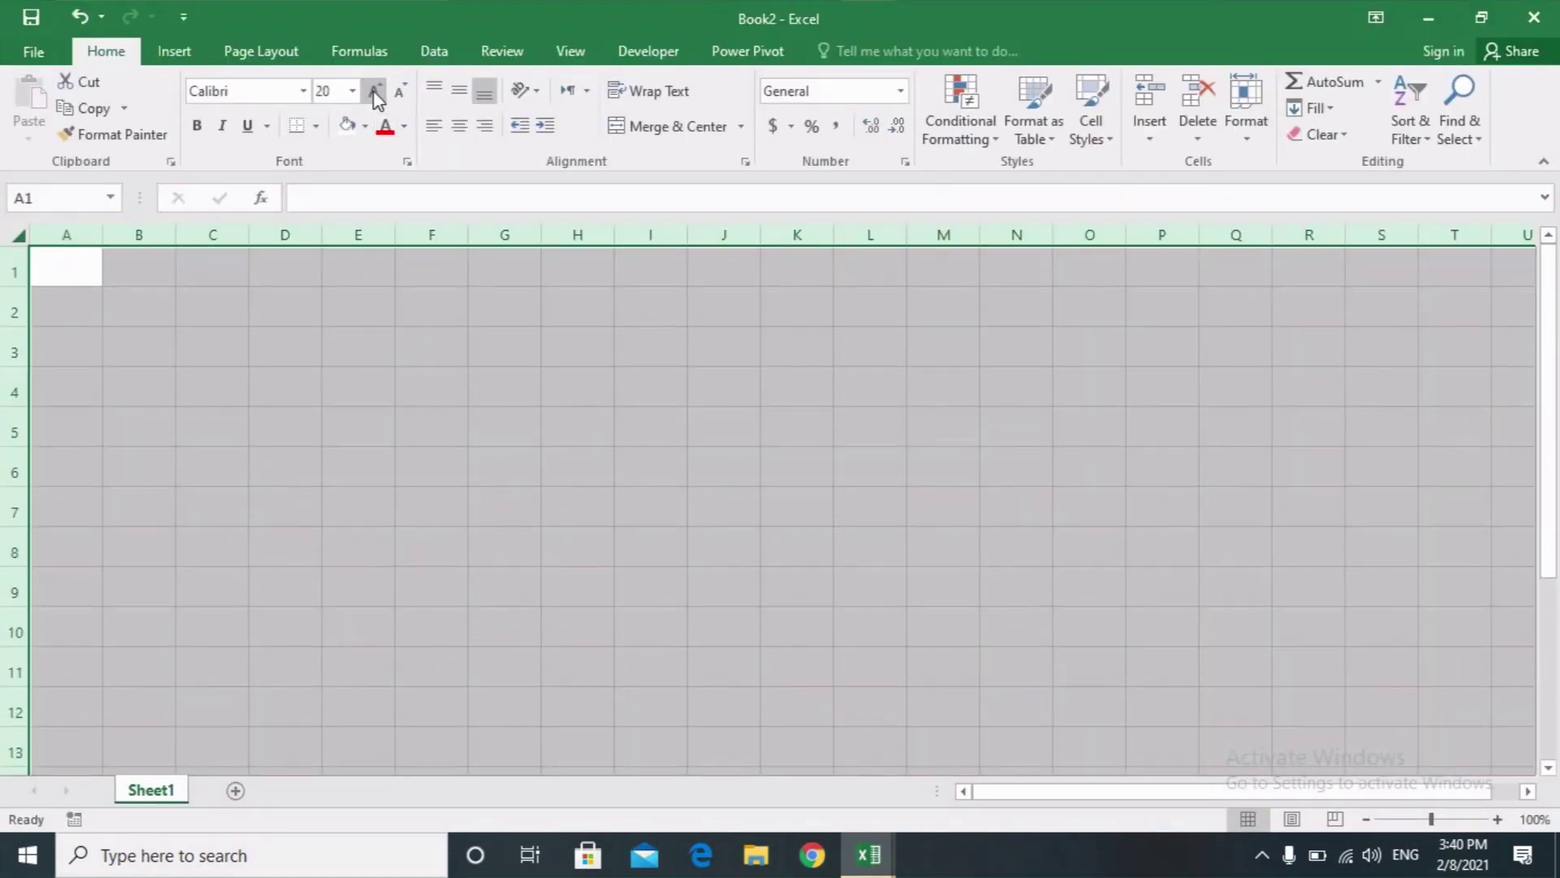
{"action": "left_click", "coordinate": [196, 125]}
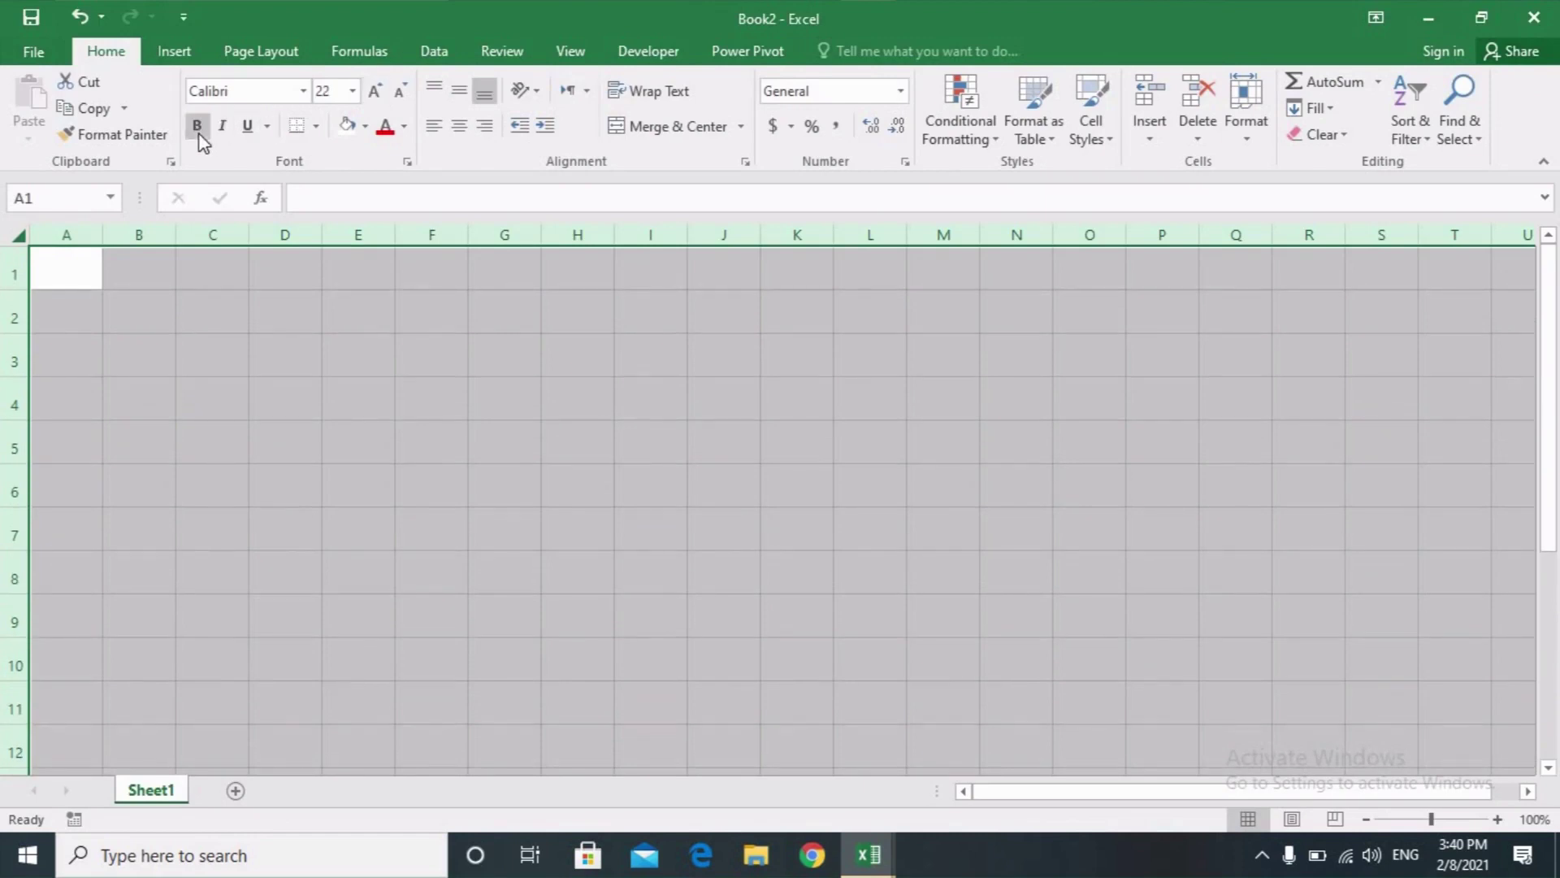
{"action": "left_click", "coordinate": [417, 401]}
- Enter headers Product, Profit, Loss in D1:F1, autofit column D, and type Laoptop in D2
{"action": "left_click", "coordinate": [301, 274]}
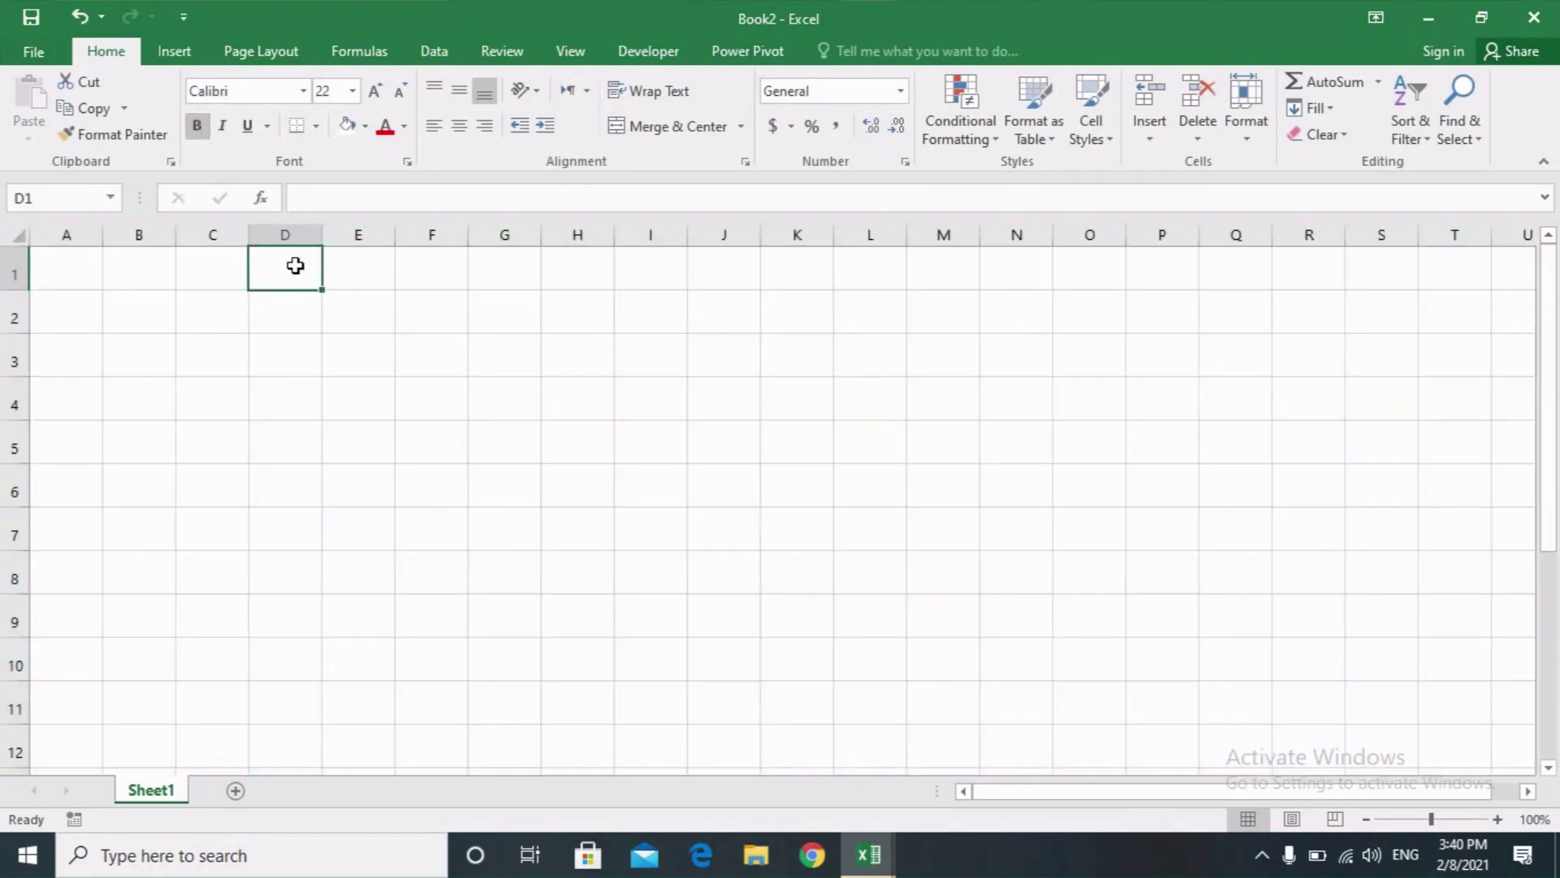
{"action": "type", "text": "Pro"}
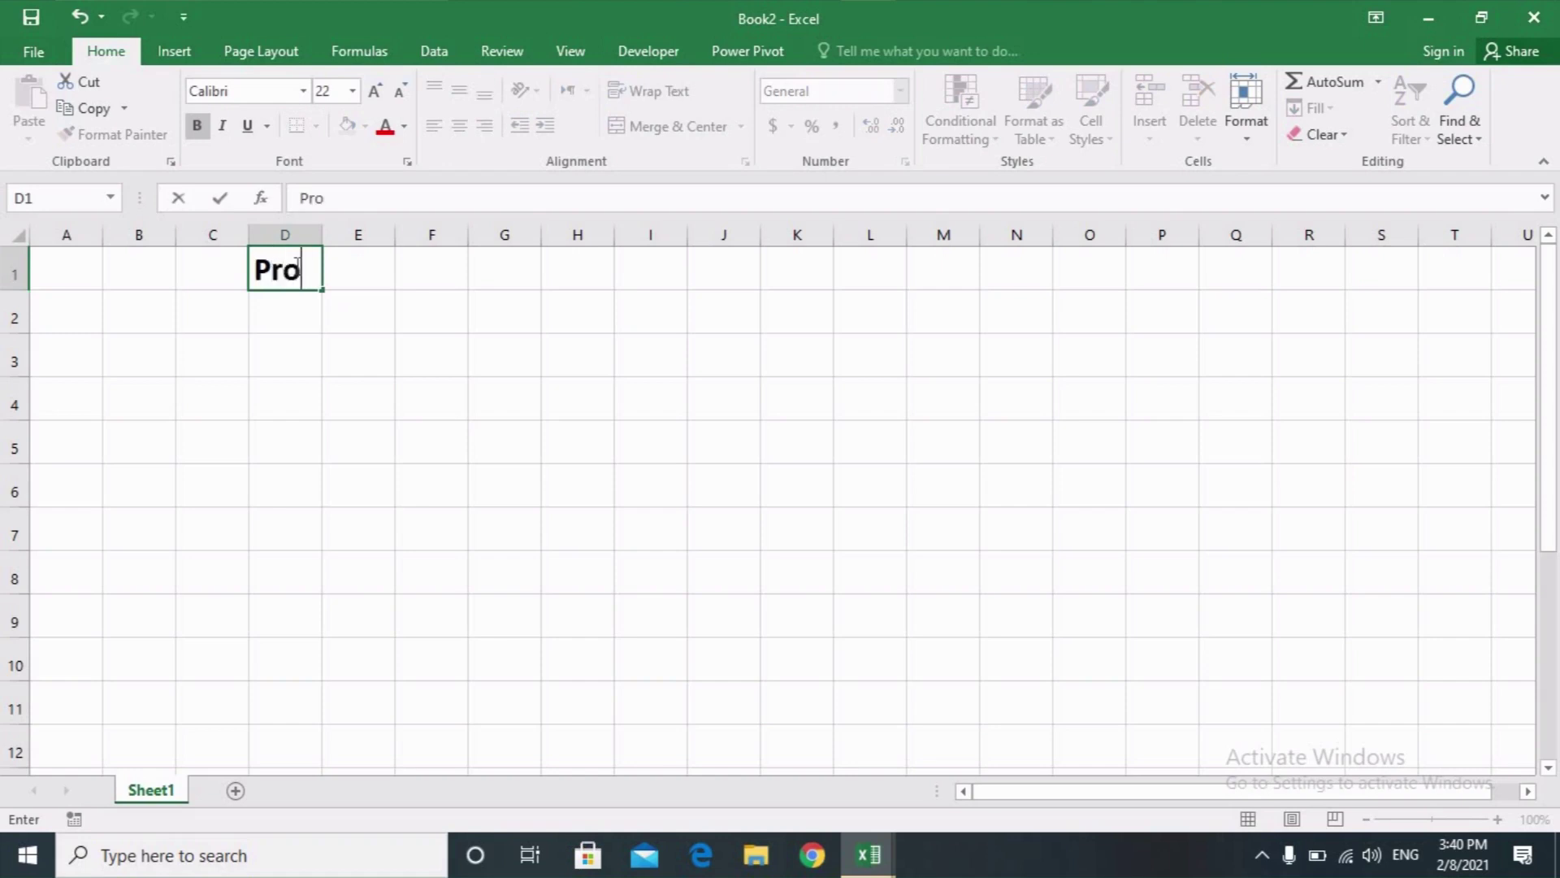
{"action": "type", "text": "duct"}
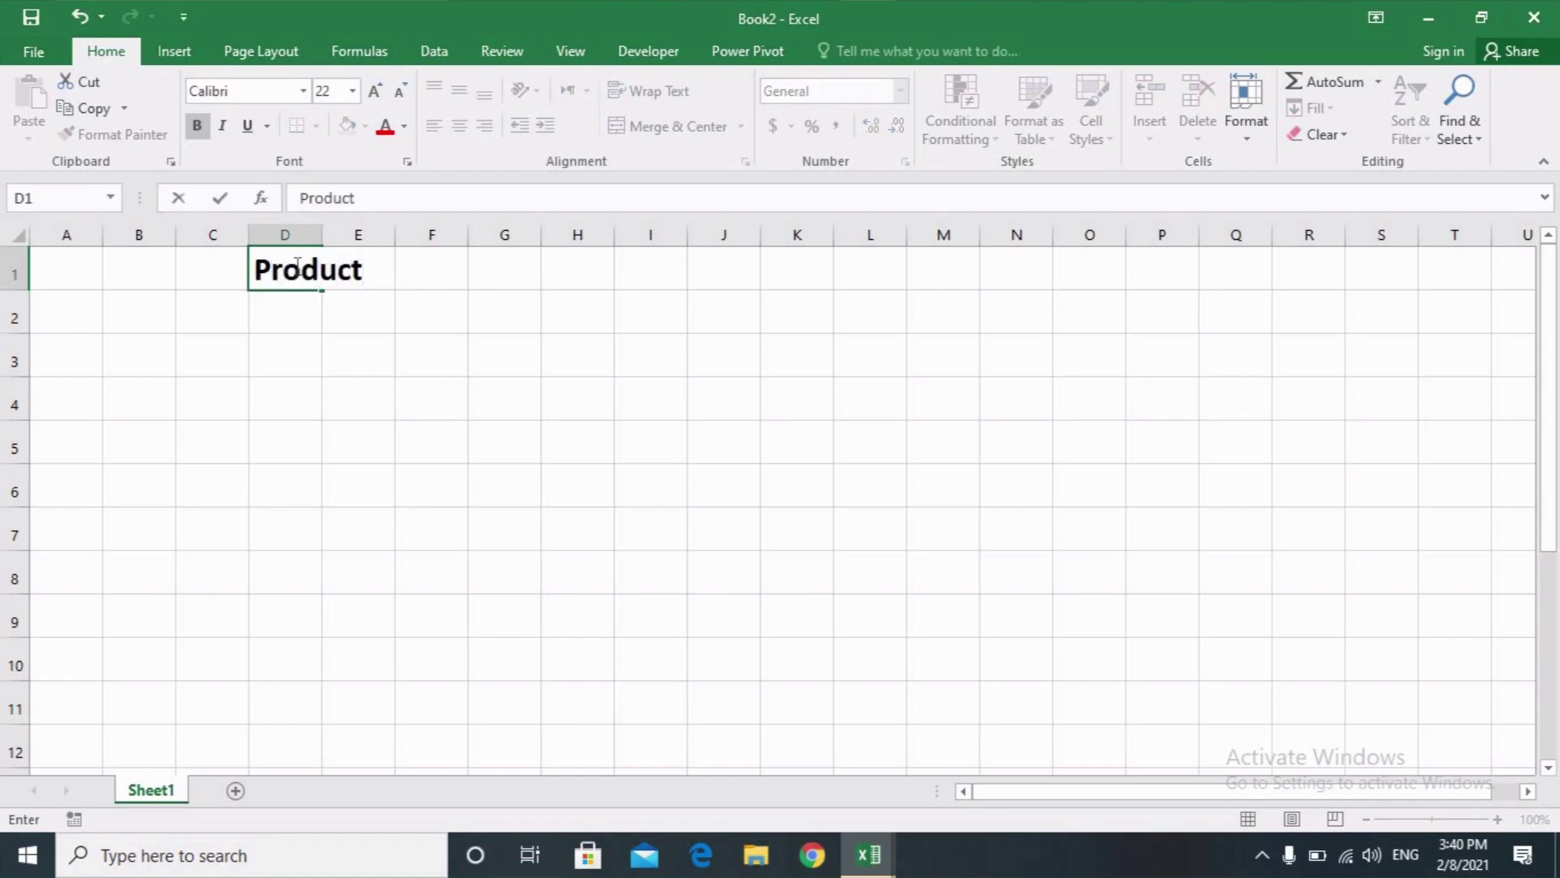
{"action": "key", "text": "Tab"}
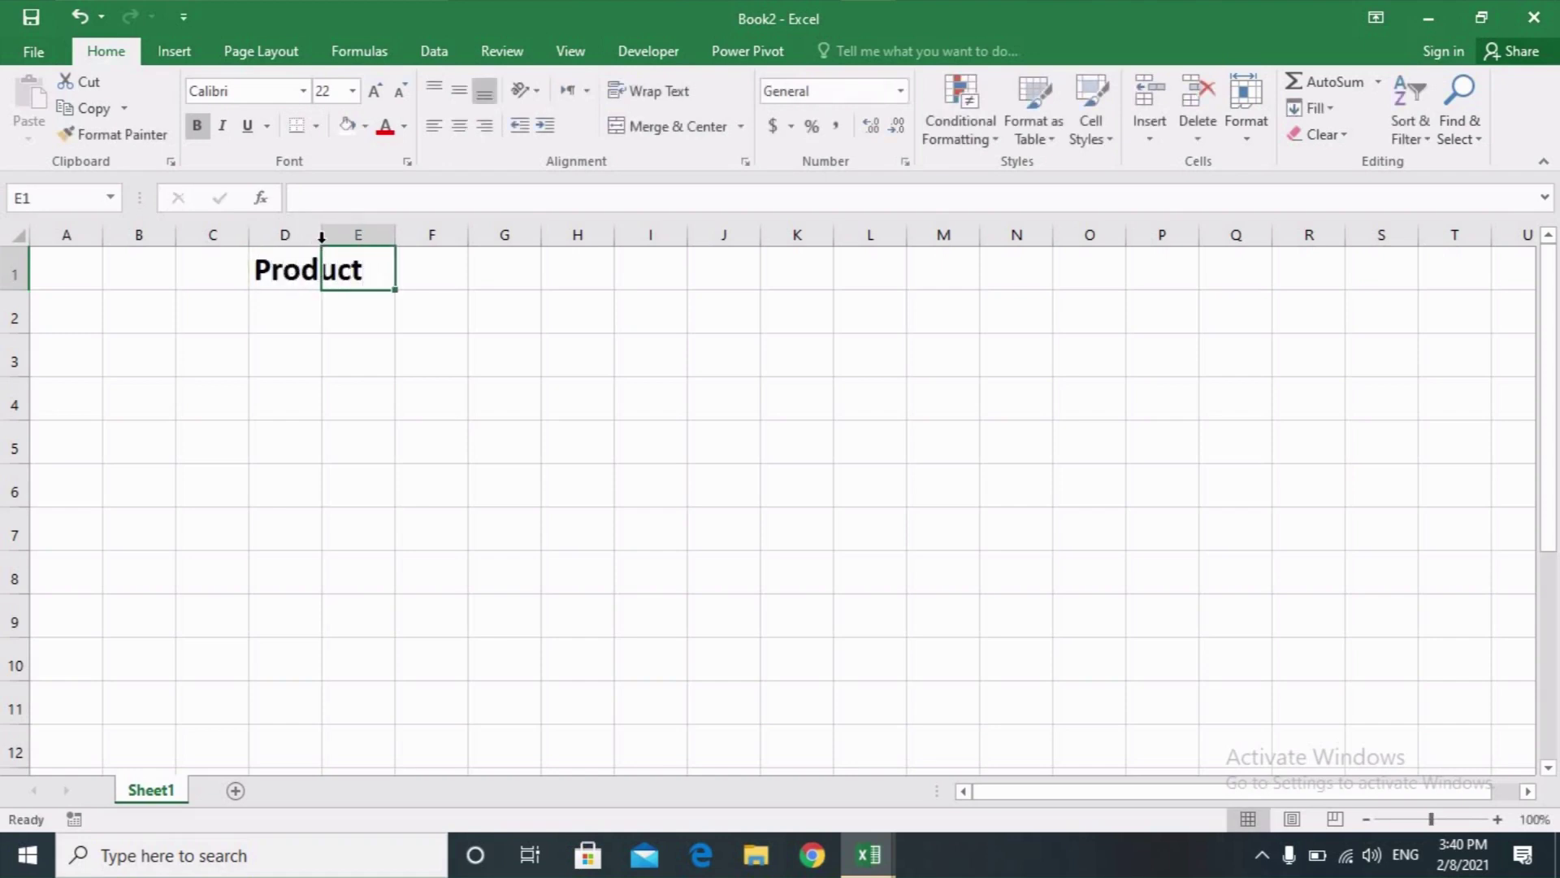
{"action": "double_click", "coordinate": [322, 235]}
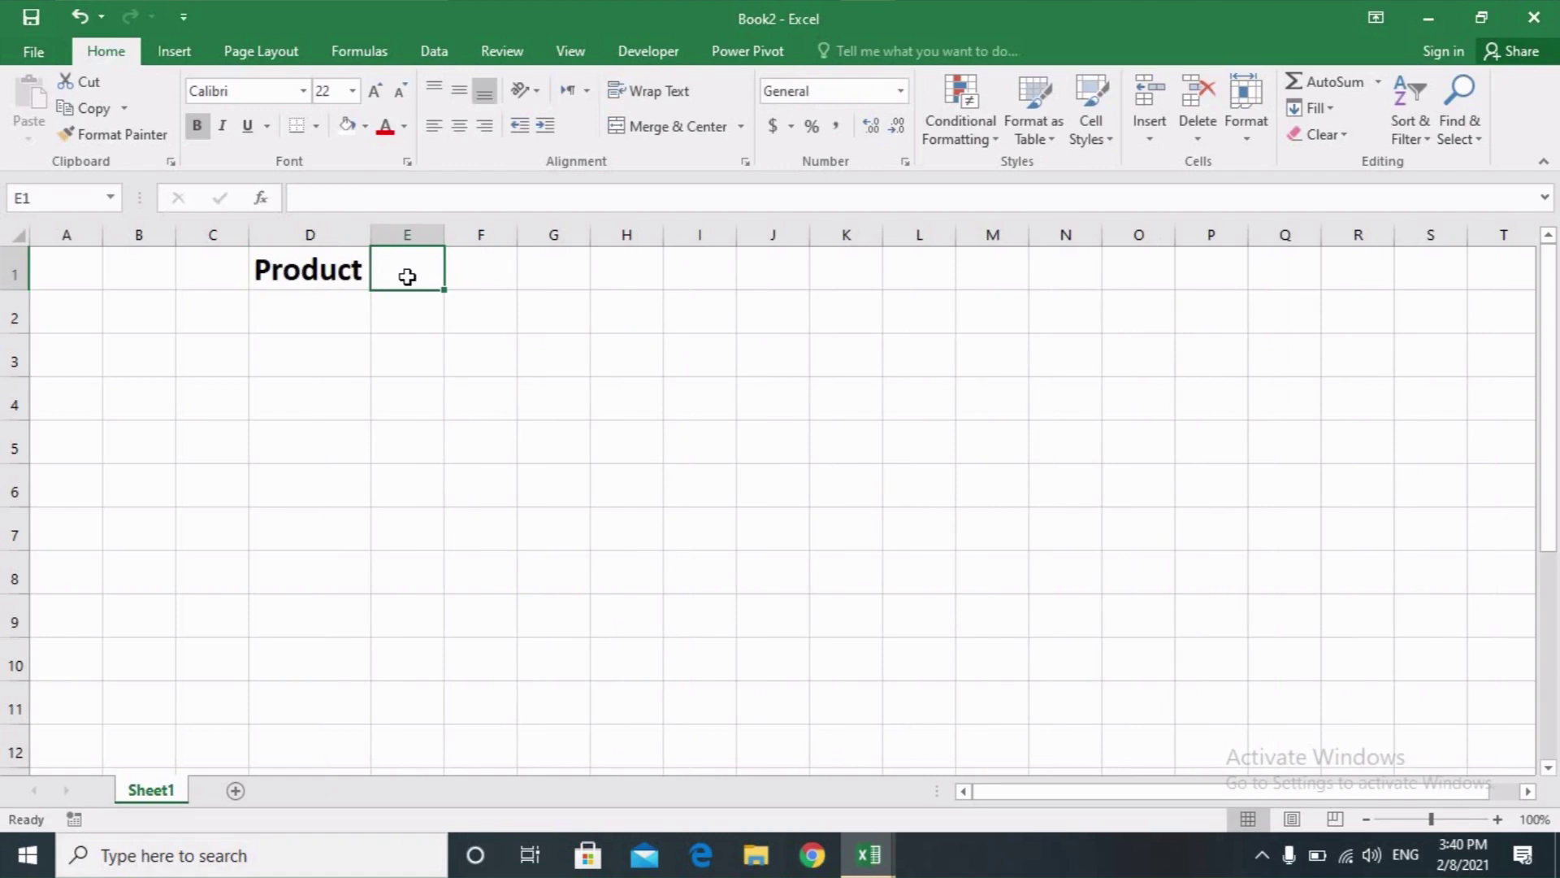
{"action": "type", "text": "Prof"}
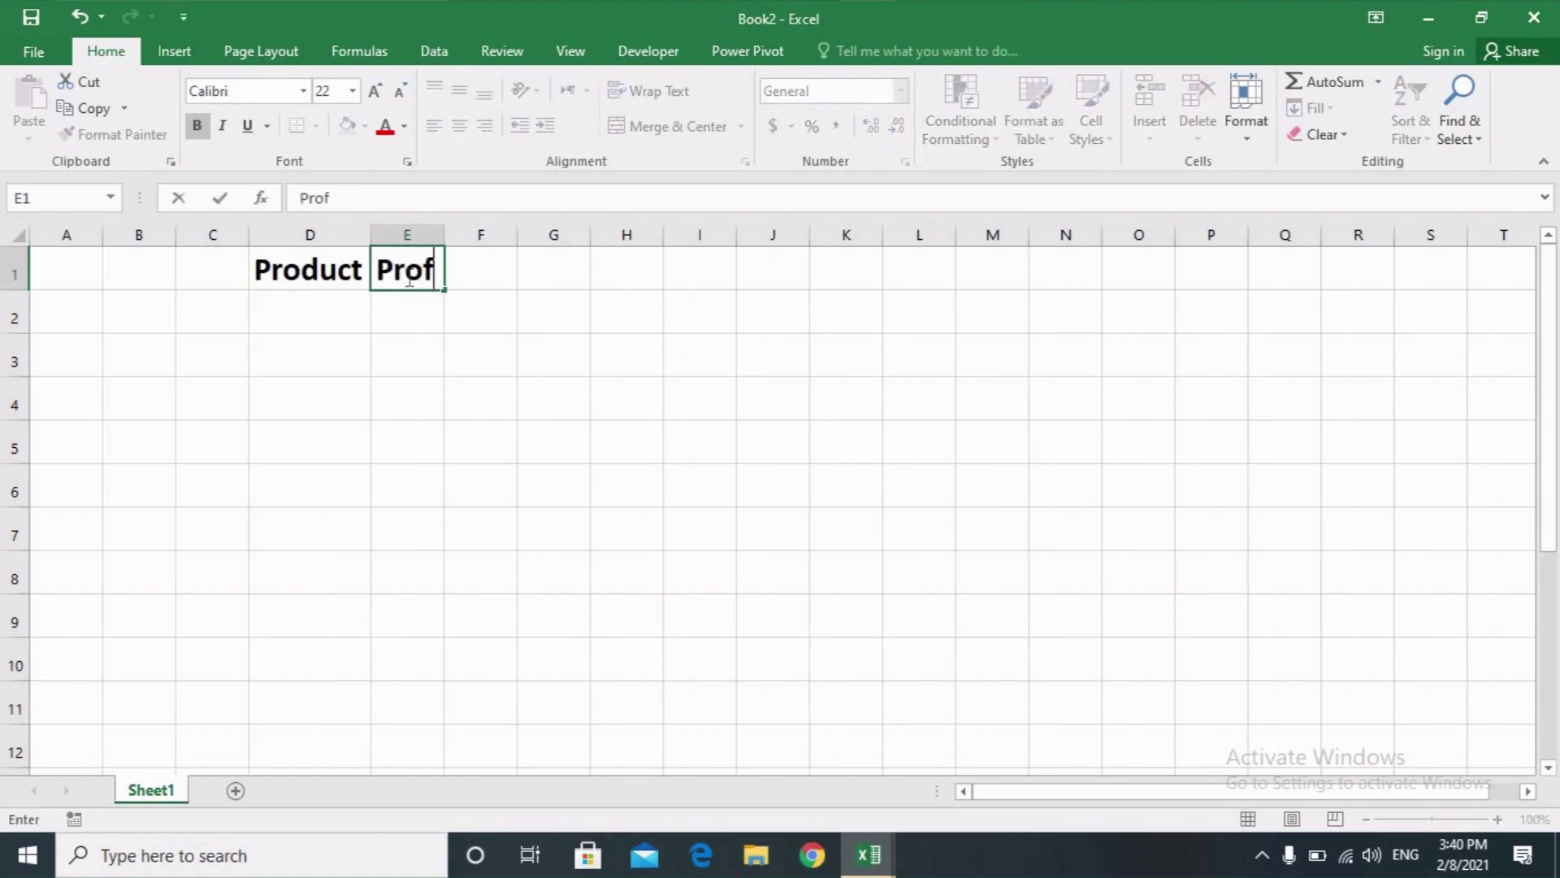
{"action": "type", "text": "it"}
{"action": "key", "text": "Tab"}
{"action": "type", "text": "Lo"}
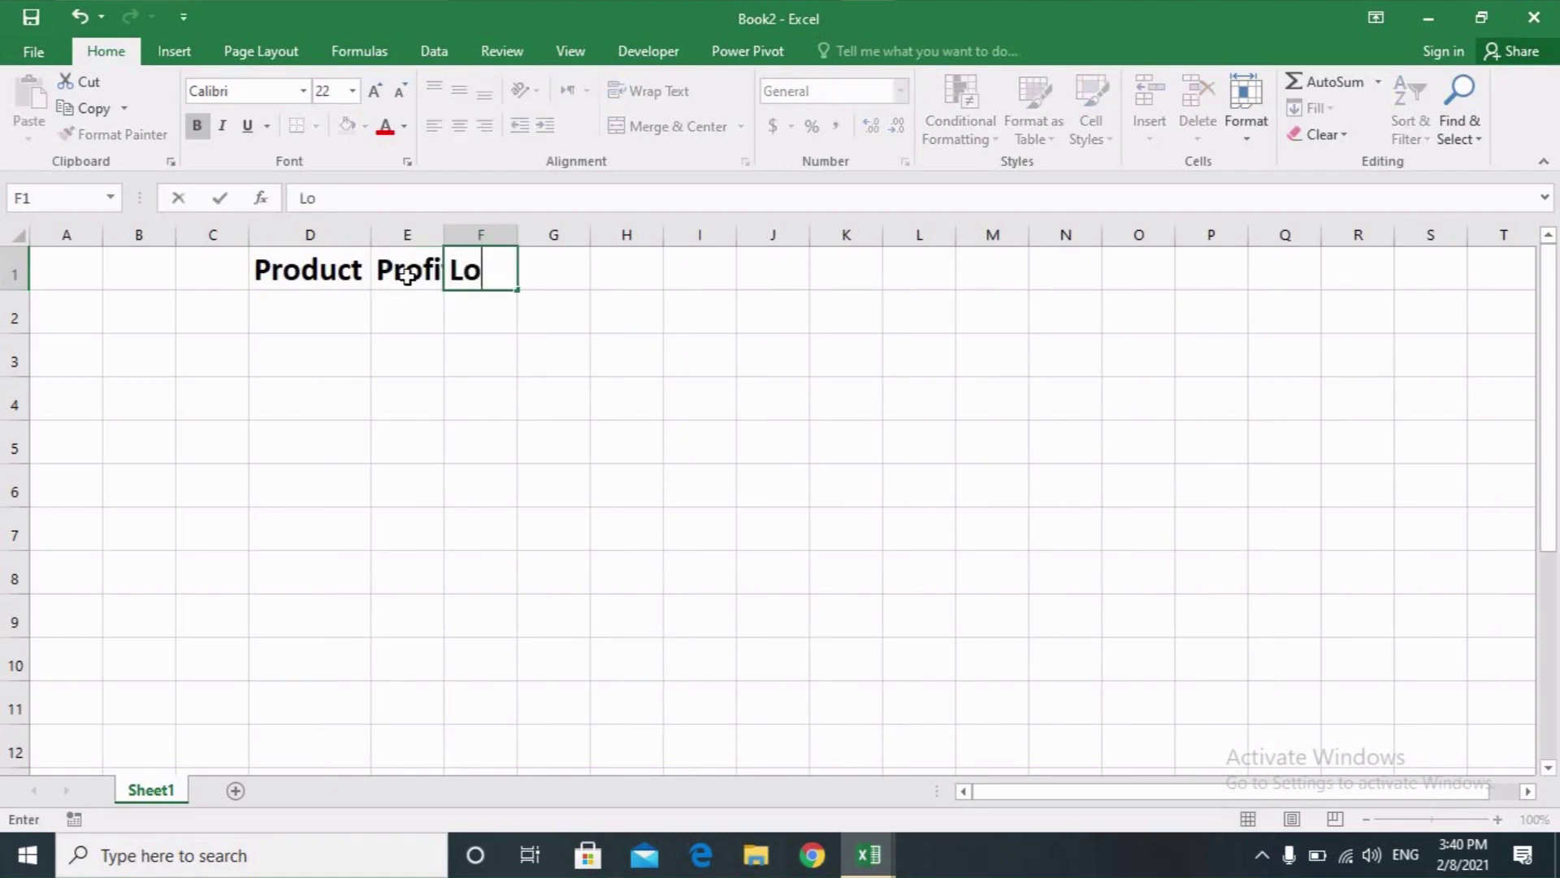
{"action": "type", "text": "ss"}
{"action": "key", "text": "Return"}
{"action": "key", "text": "Left"}
{"action": "key", "text": "Left"}
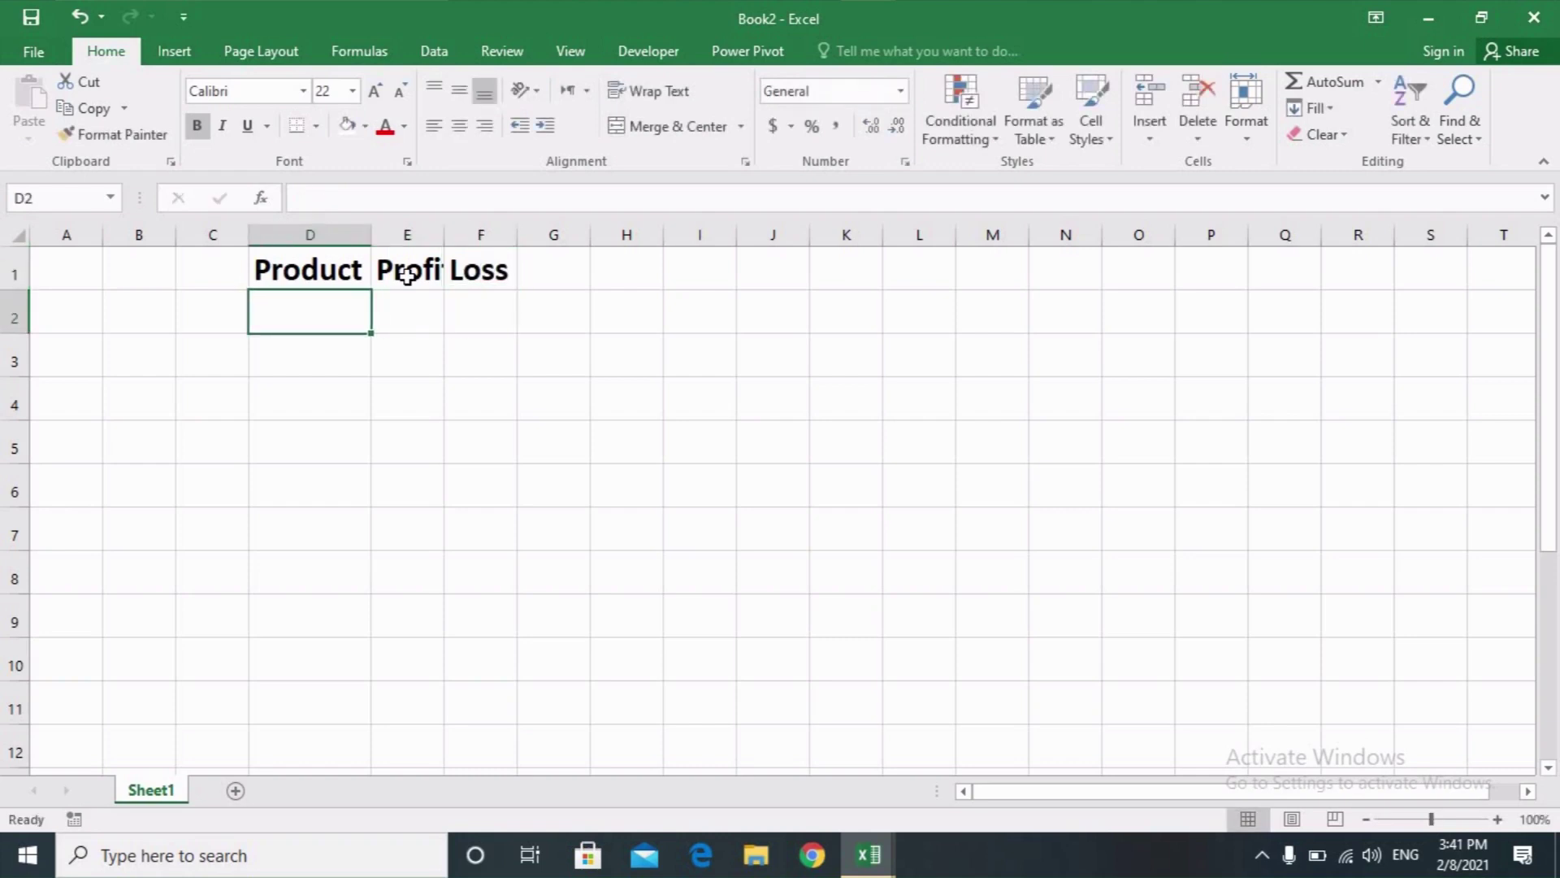
{"action": "type", "text": "Lao"}
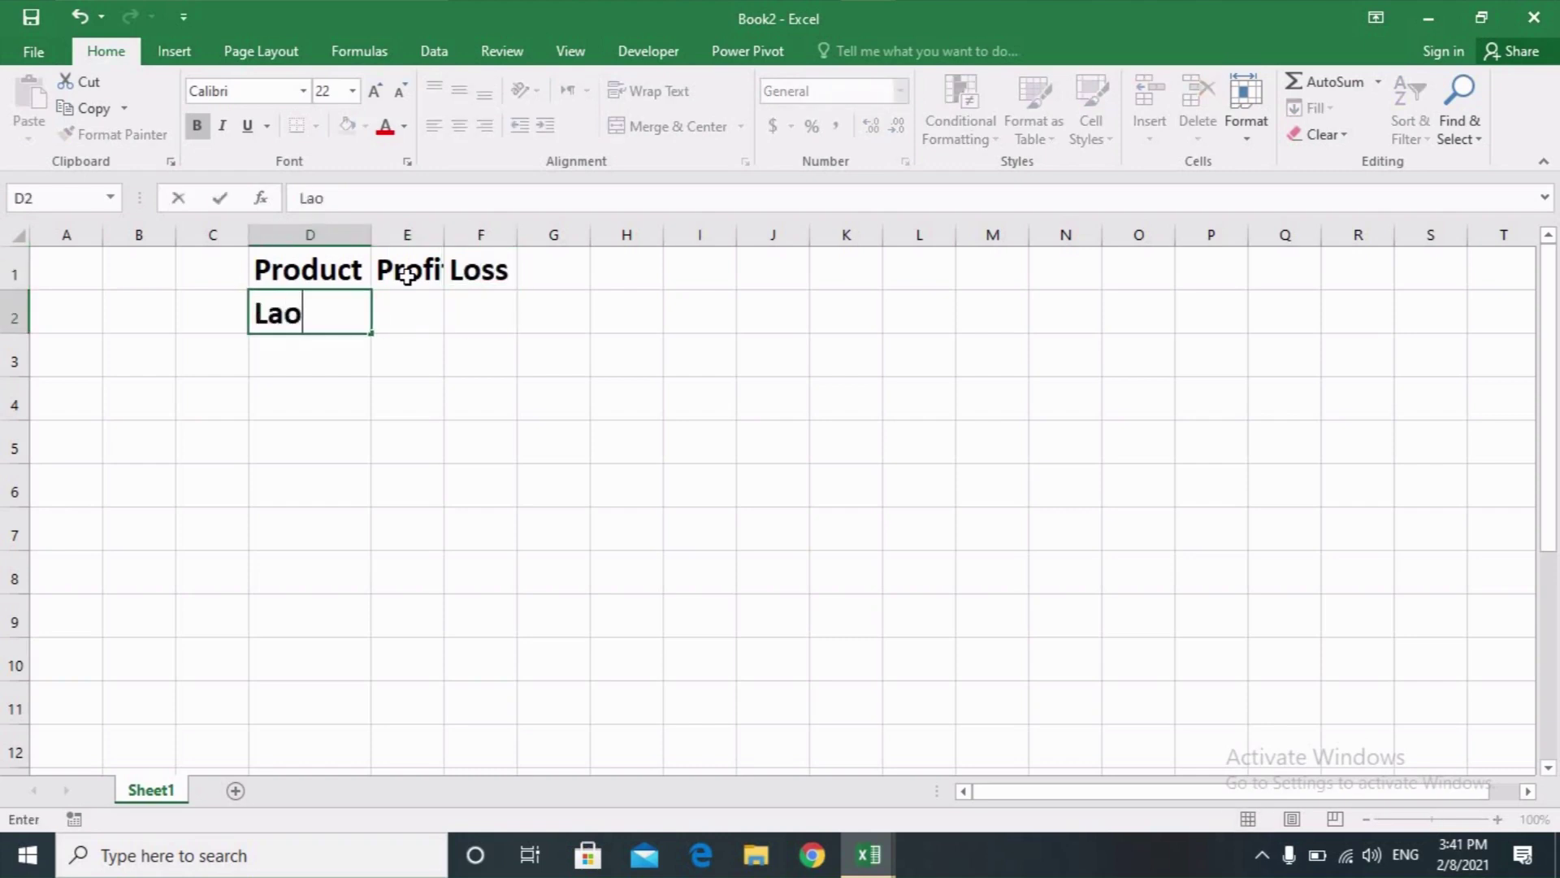
{"action": "type", "text": "ptop"}
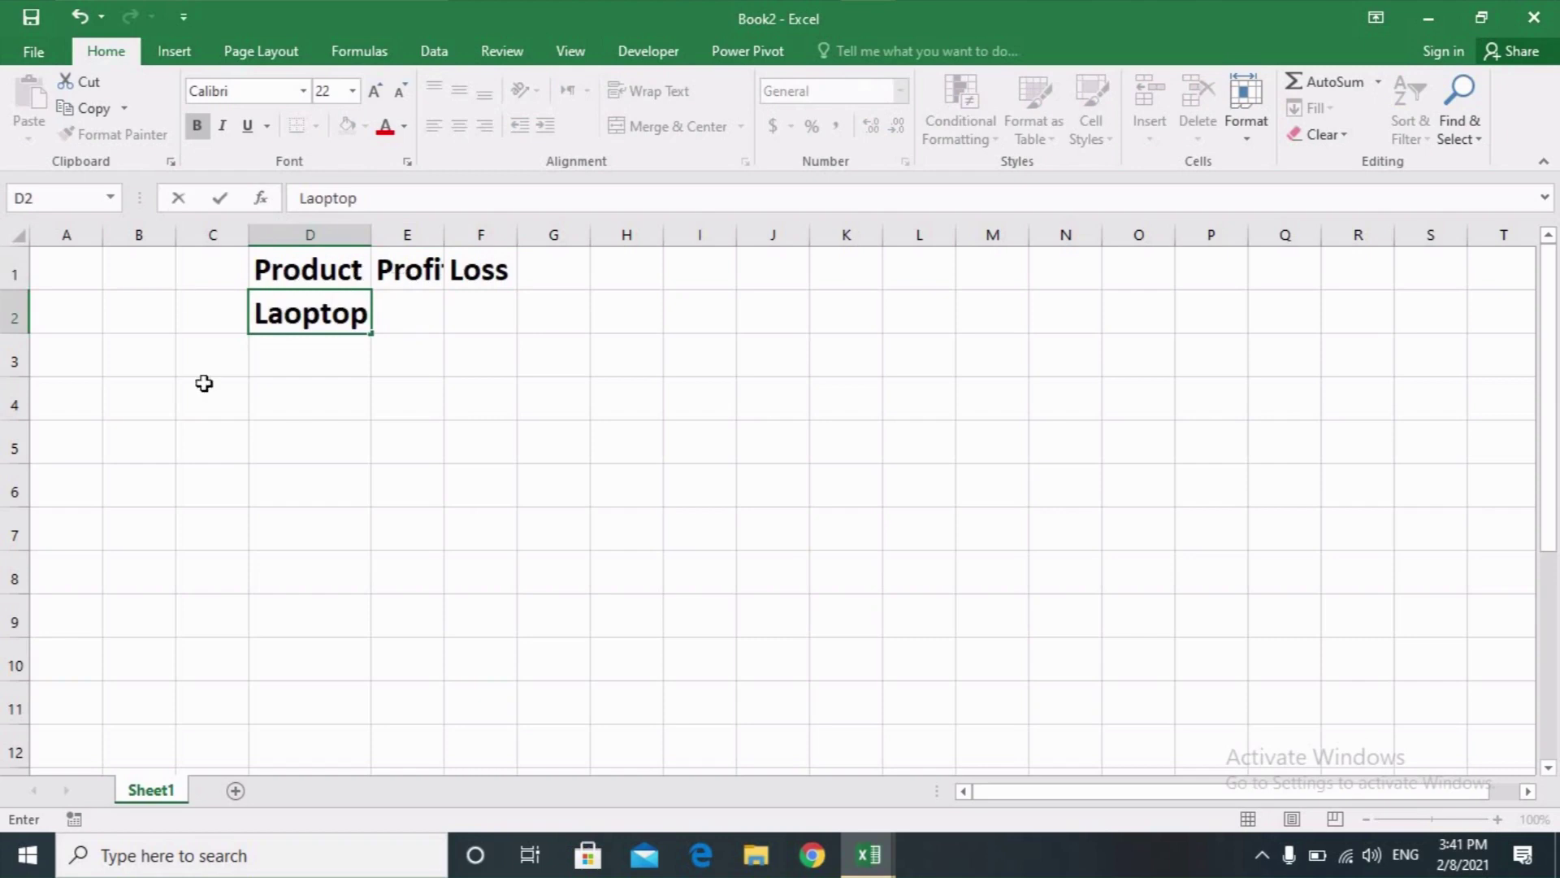
- Enter 10%, 20%, 30%, 40% and 50% down cells A1:A5
{"action": "left_click", "coordinate": [84, 258]}
{"action": "type", "text": "1"}
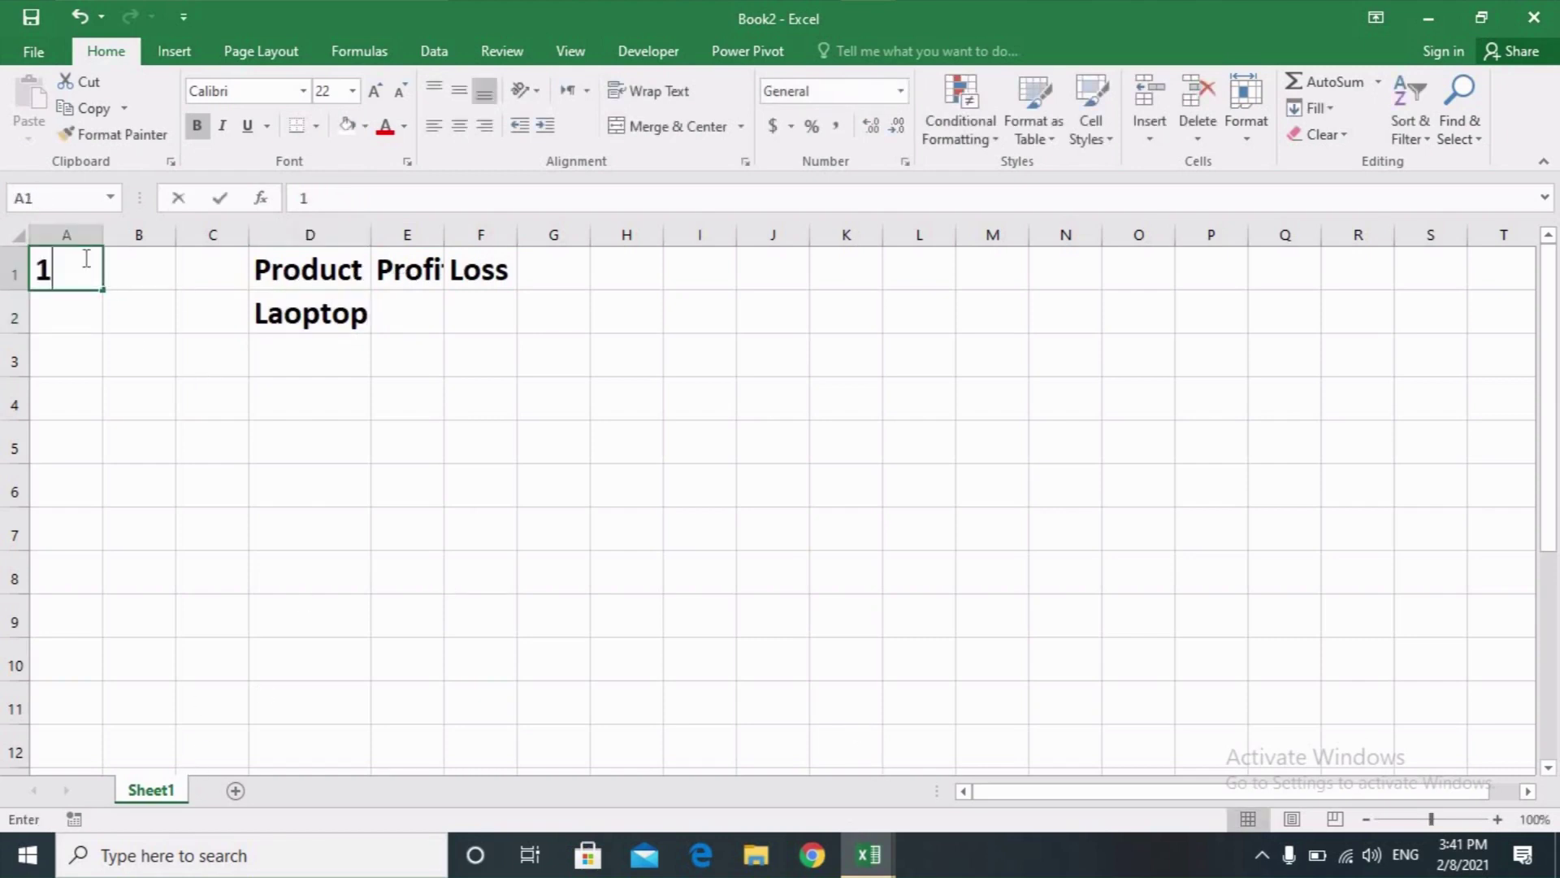
{"action": "type", "text": "0%"}
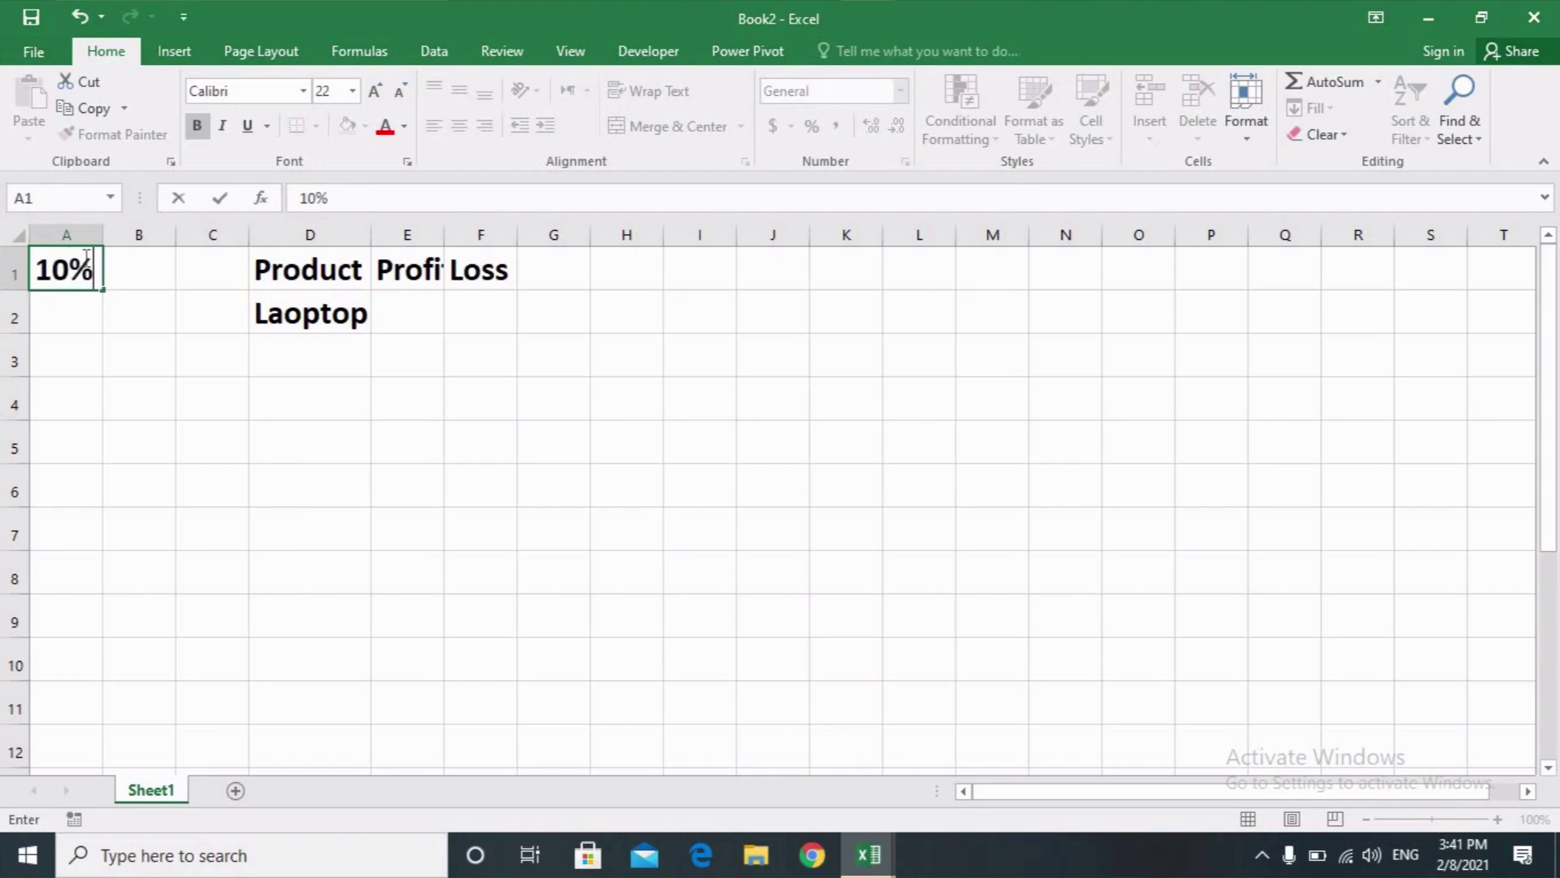
{"action": "key", "text": "Return"}
{"action": "type", "text": "20"}
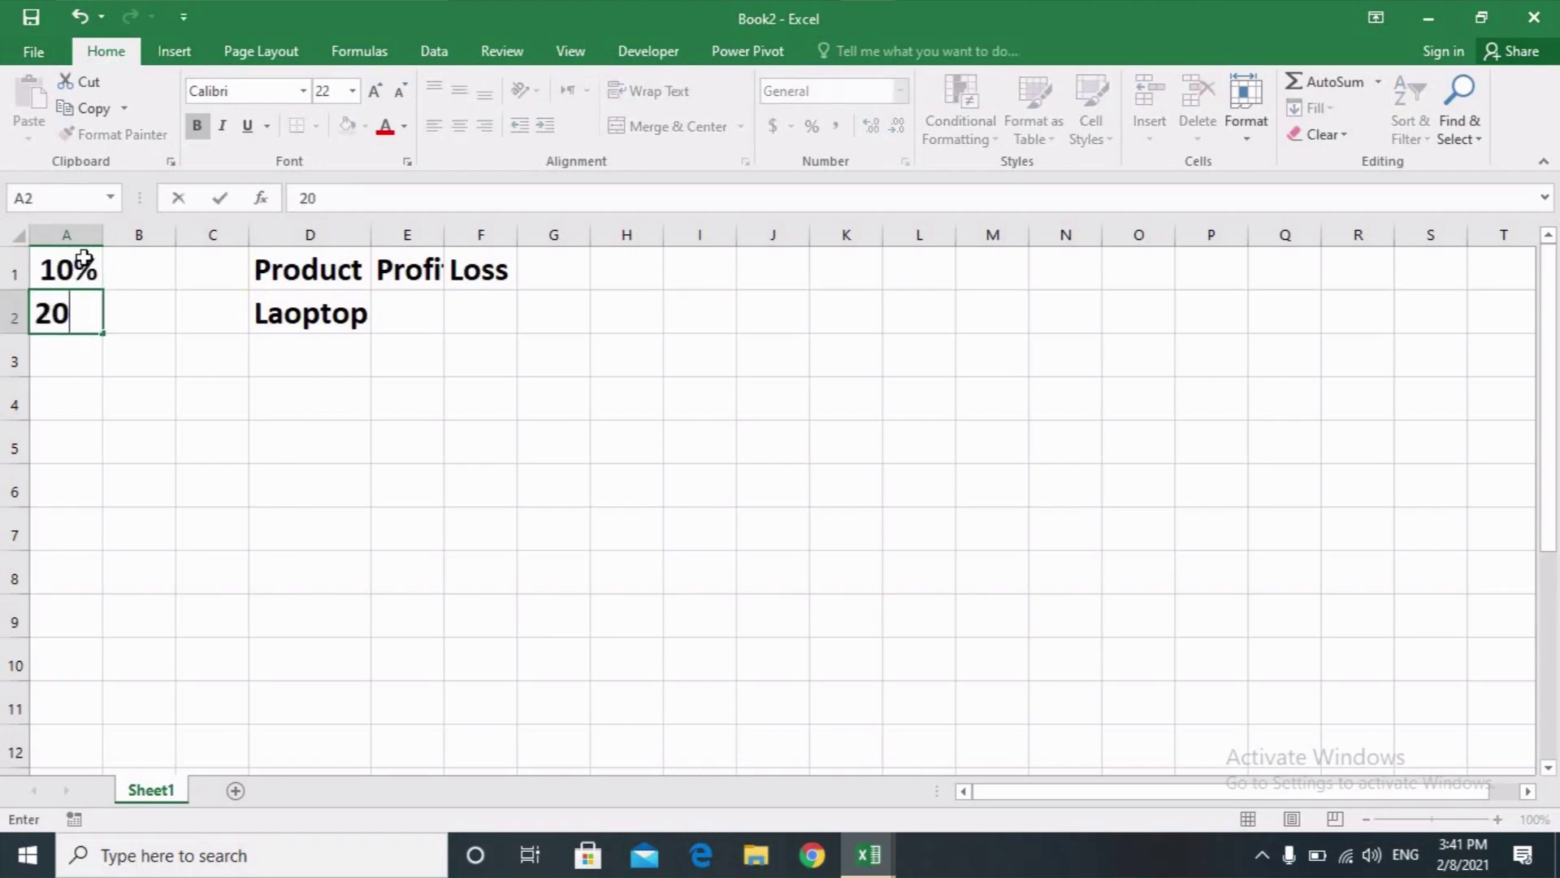
{"action": "type", "text": "%"}
{"action": "key", "text": "Return"}
{"action": "type", "text": "30"}
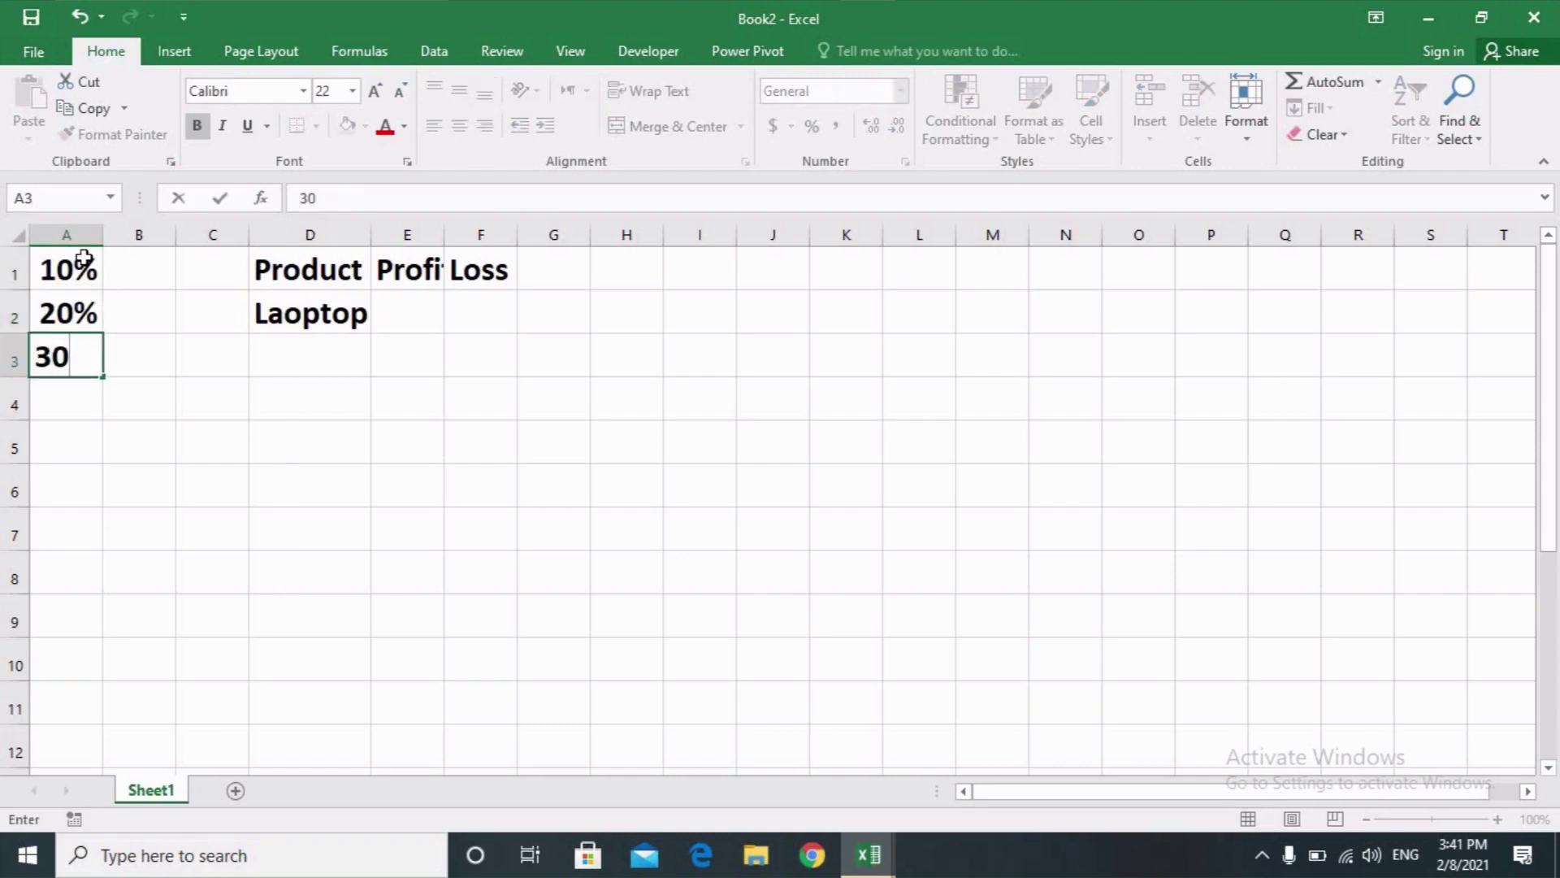
{"action": "type", "text": "%"}
{"action": "key", "text": "Return"}
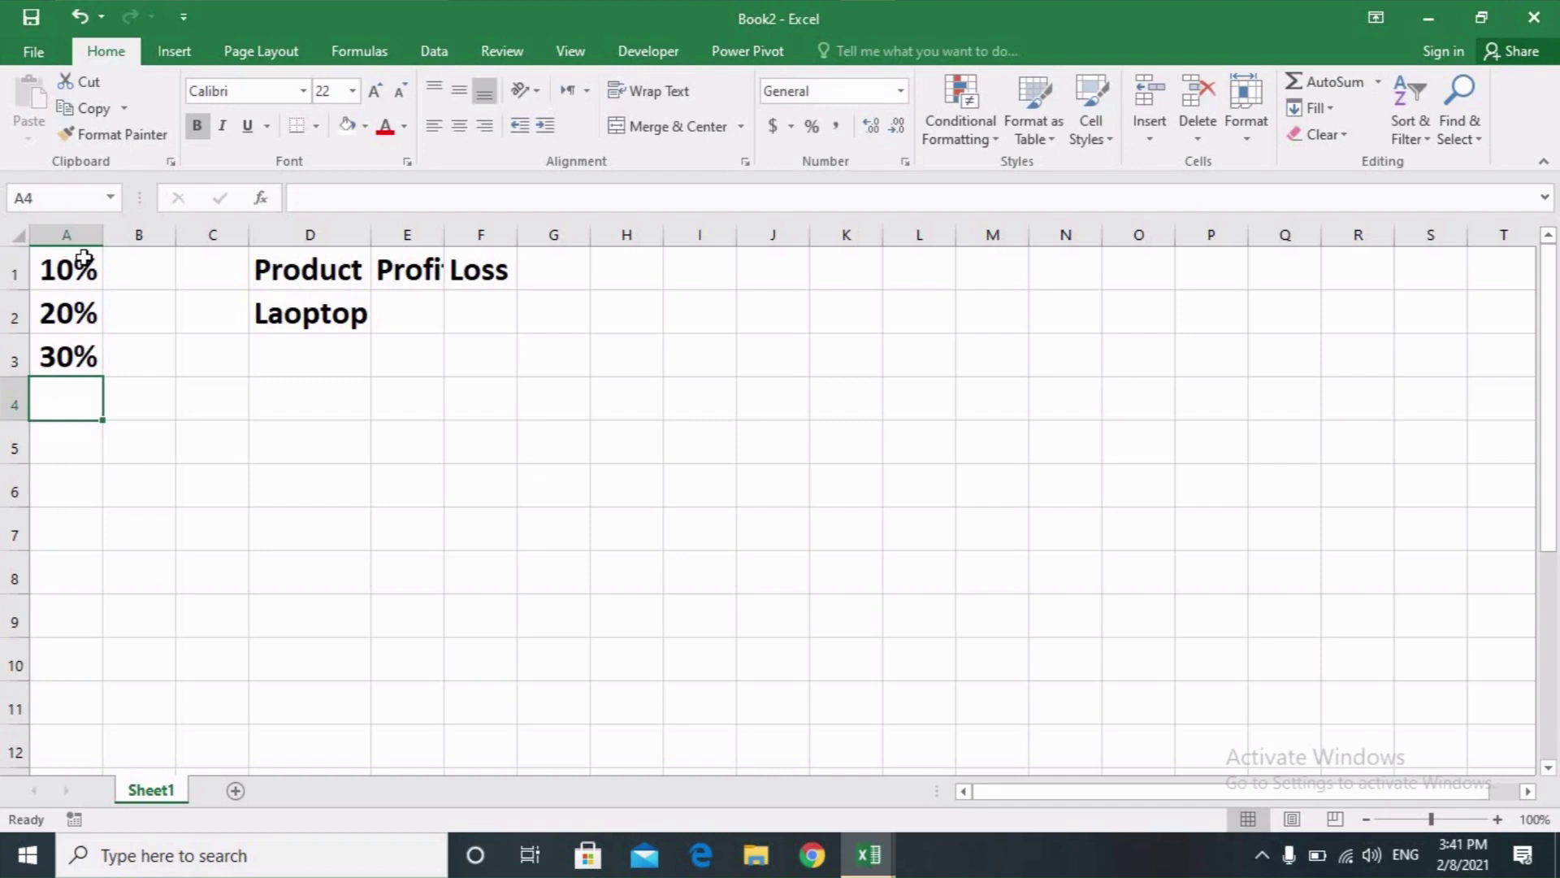
{"action": "type", "text": "40%"}
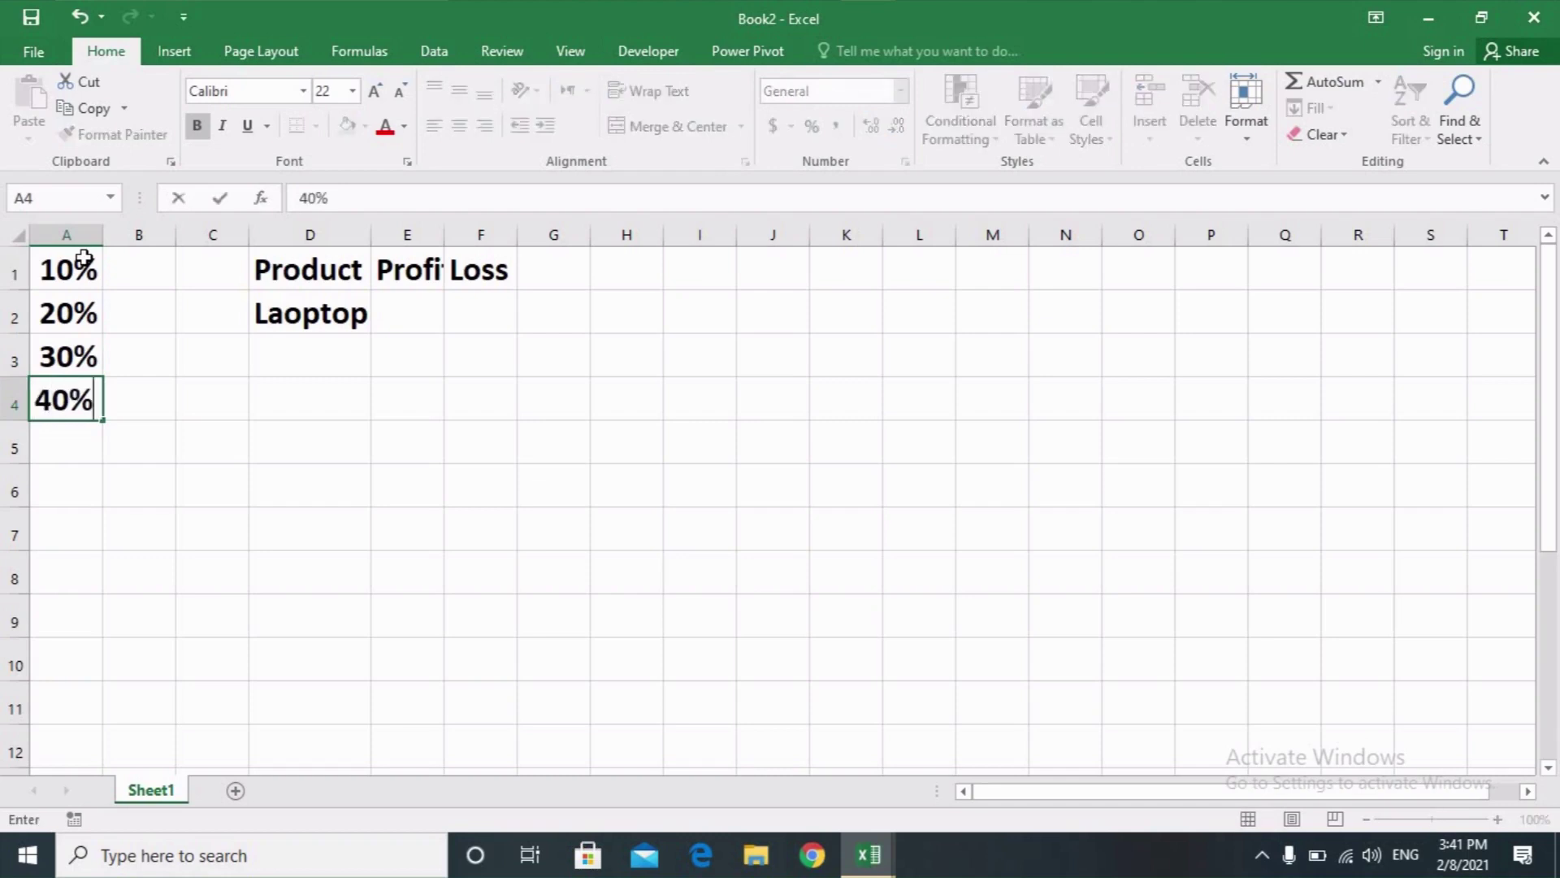
{"action": "key", "text": "Return"}
{"action": "type", "text": "50"}
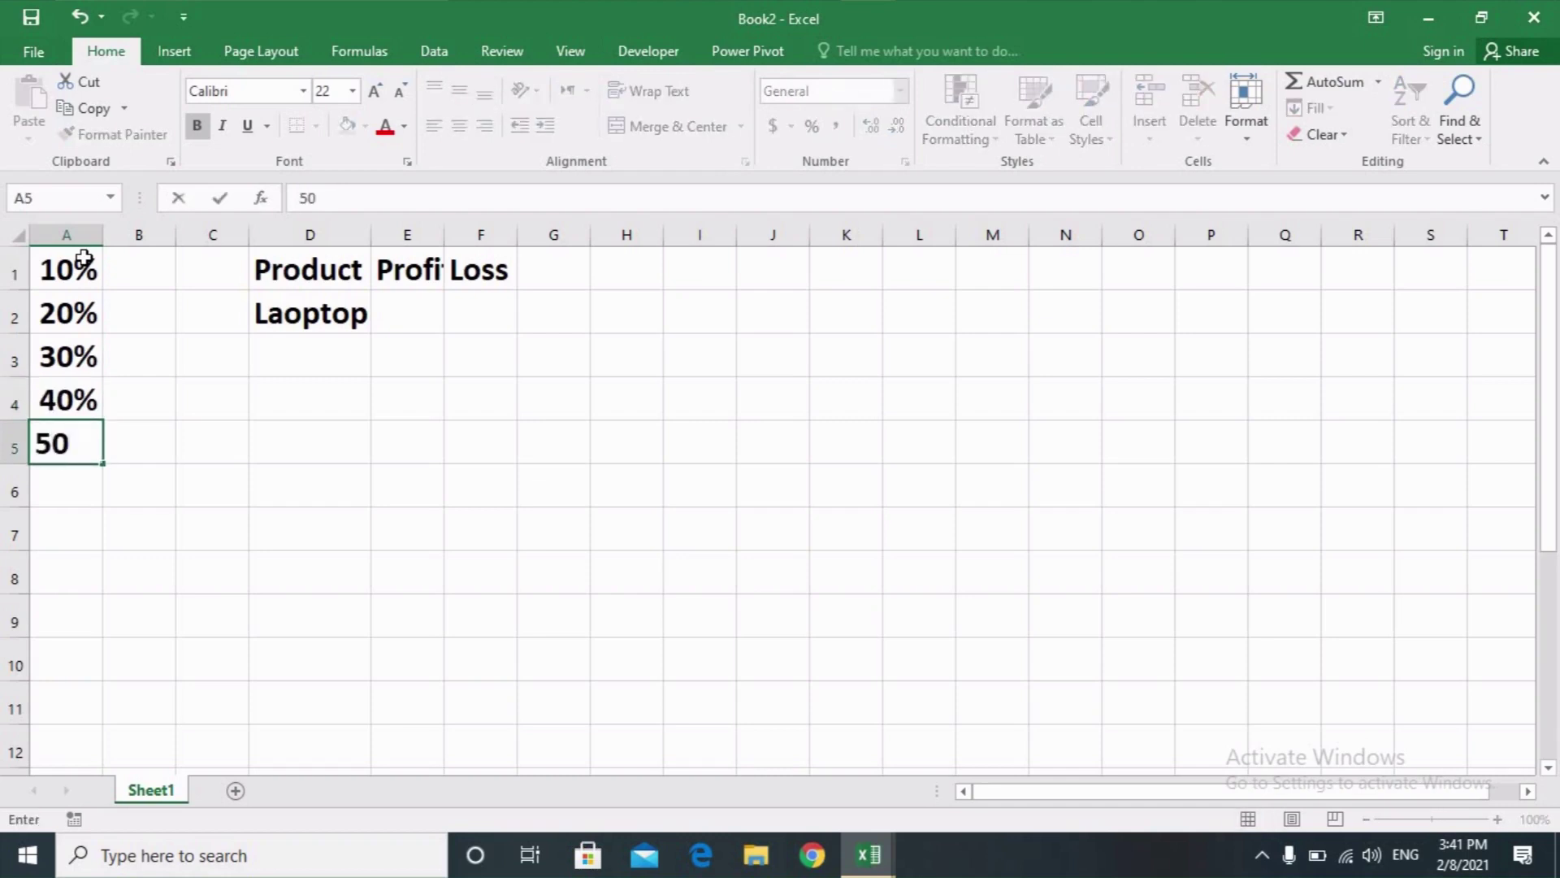
{"action": "type", "text": "%"}
{"action": "key", "text": "Return"}
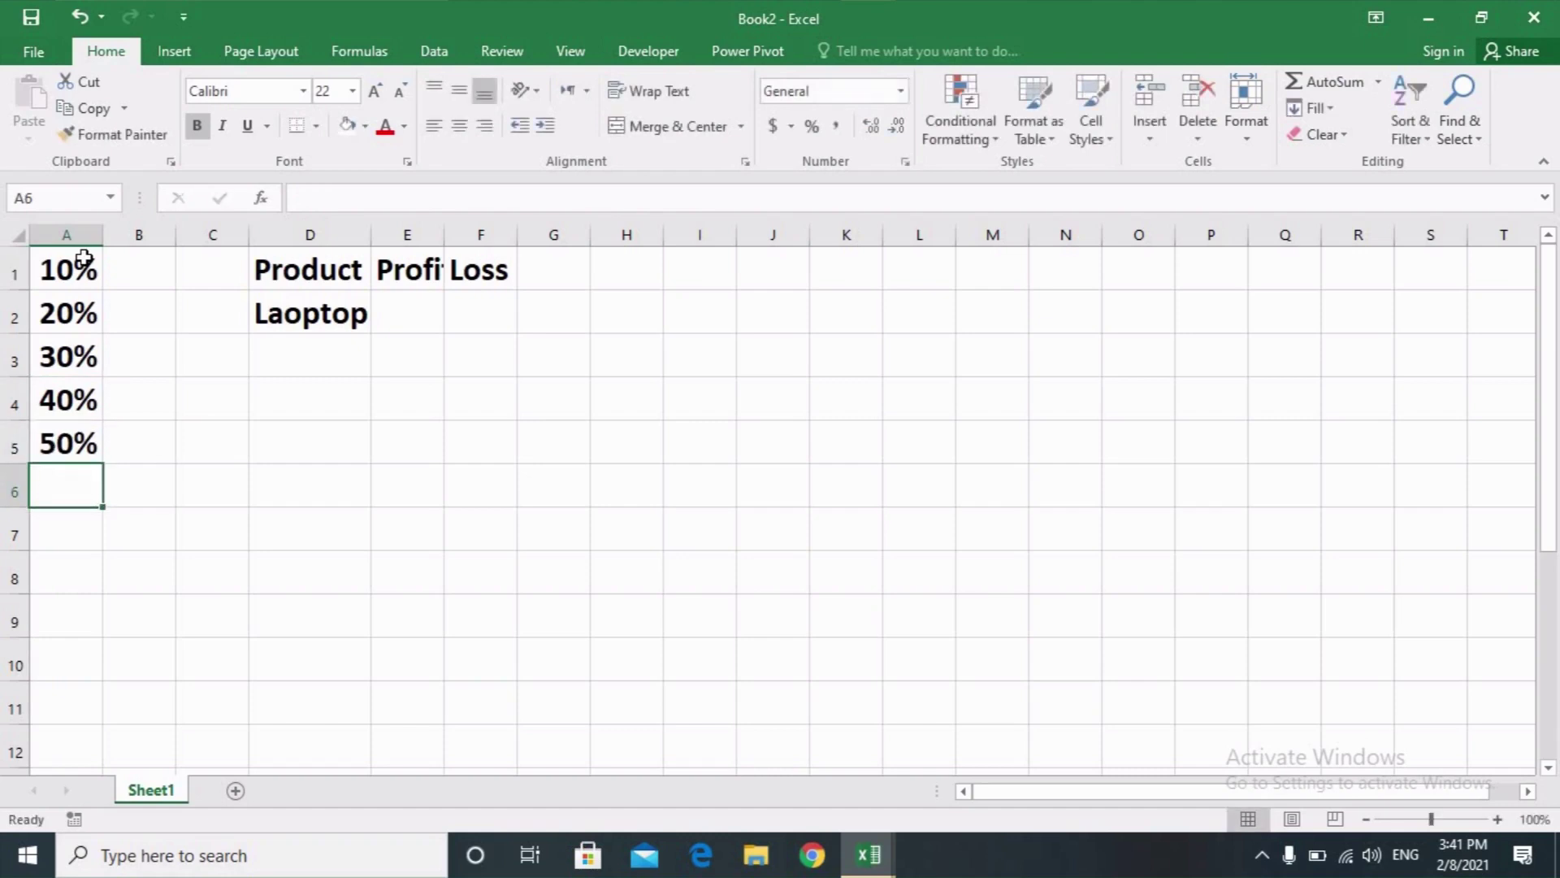
- Continue the list with 60%, 70%, 80% and 90% in A6:A9
{"action": "type", "text": "60"}
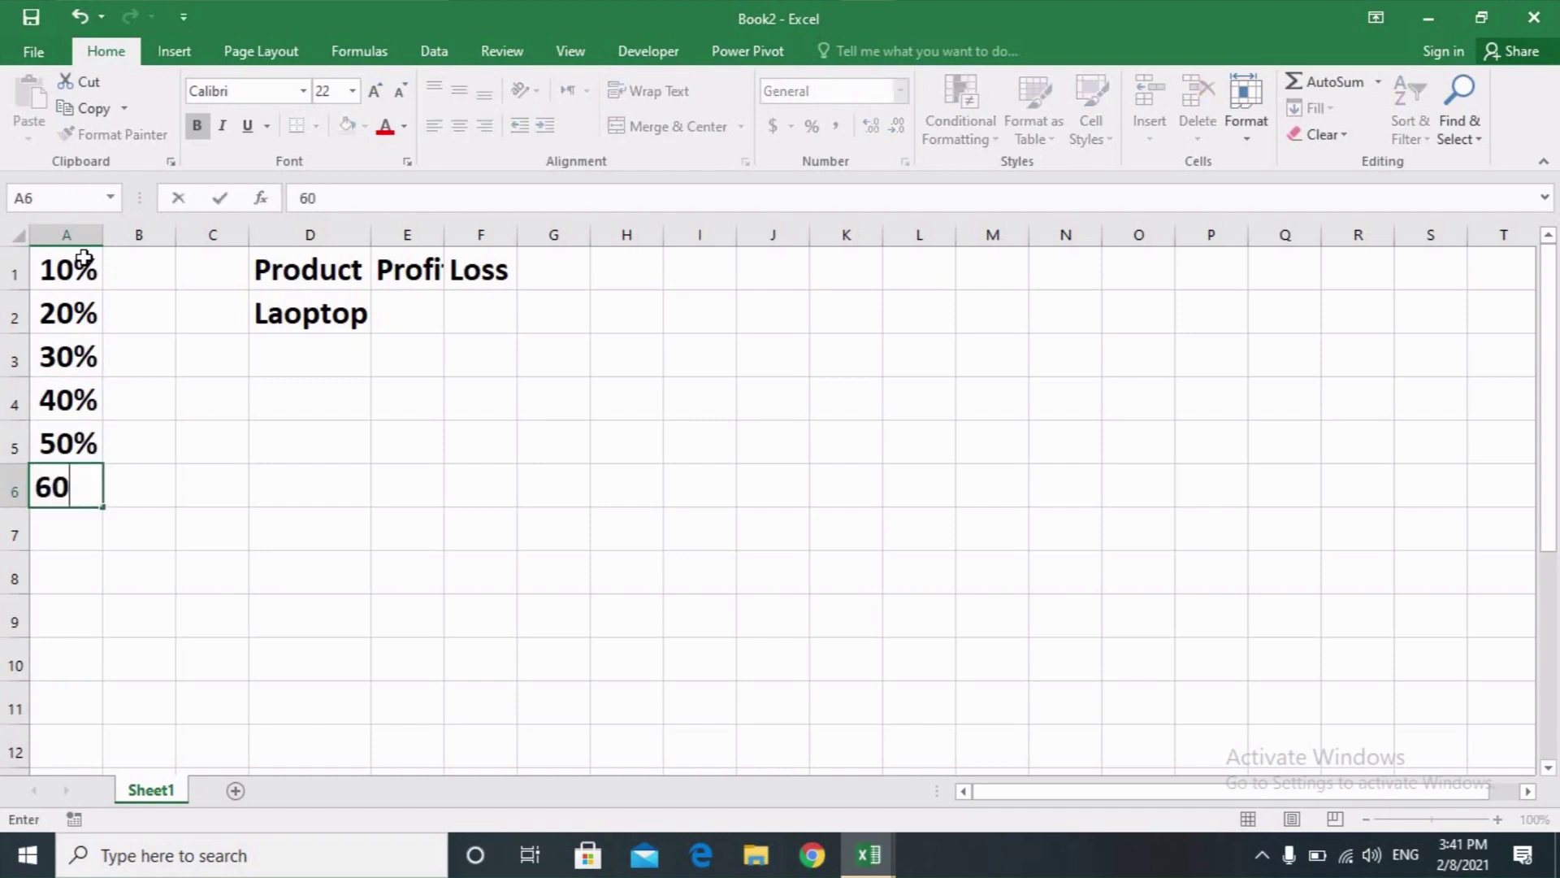
{"action": "type", "text": "%"}
{"action": "key", "text": "Return"}
{"action": "type", "text": "70"}
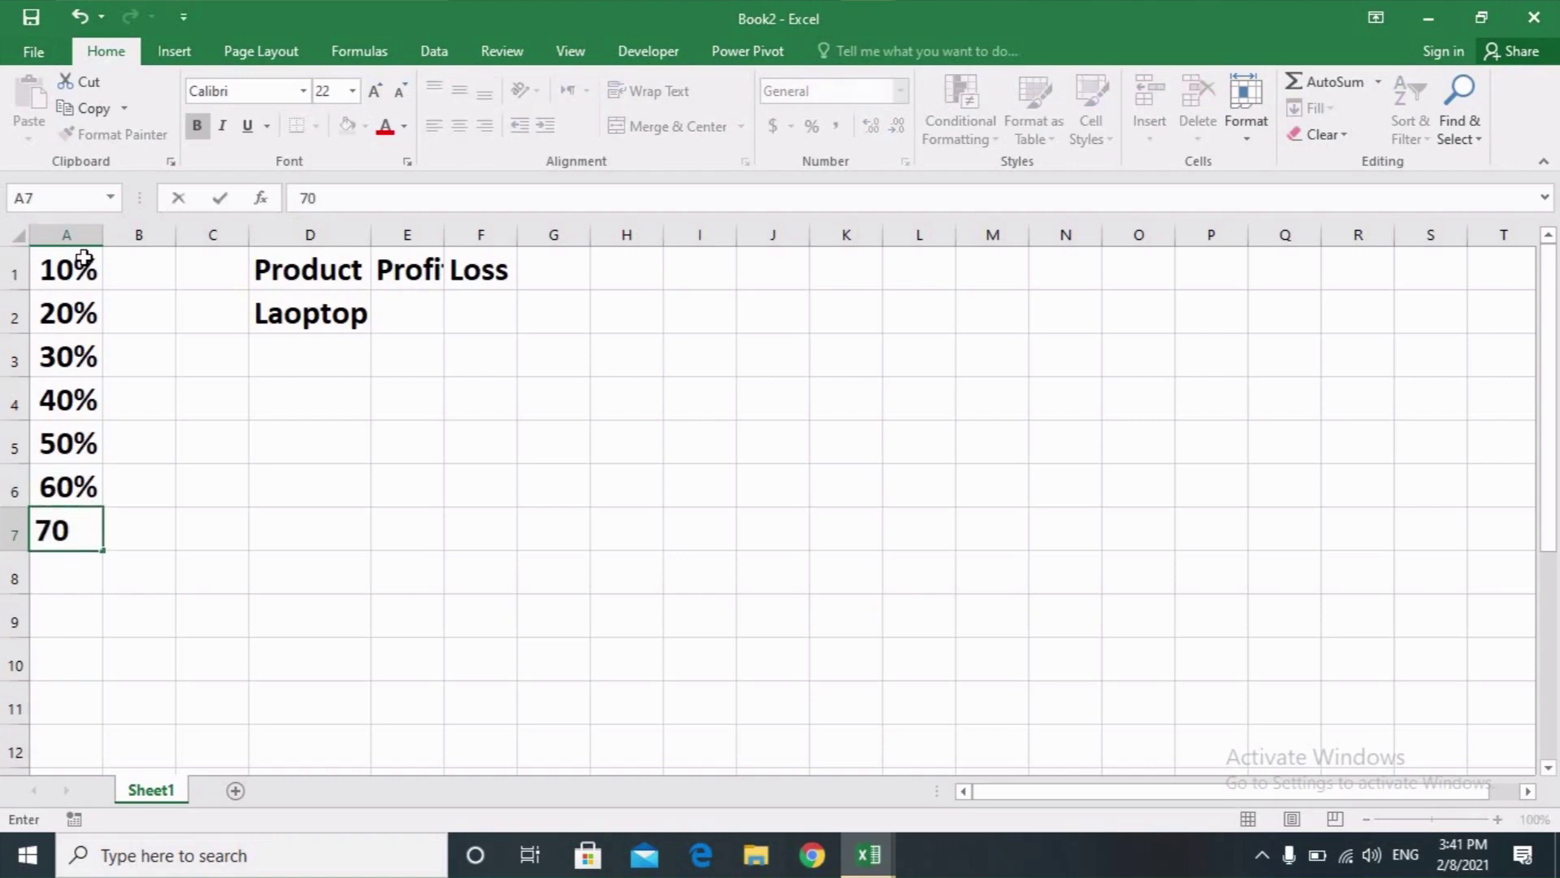
{"action": "type", "text": "%"}
{"action": "key", "text": "Return"}
{"action": "type", "text": "80"}
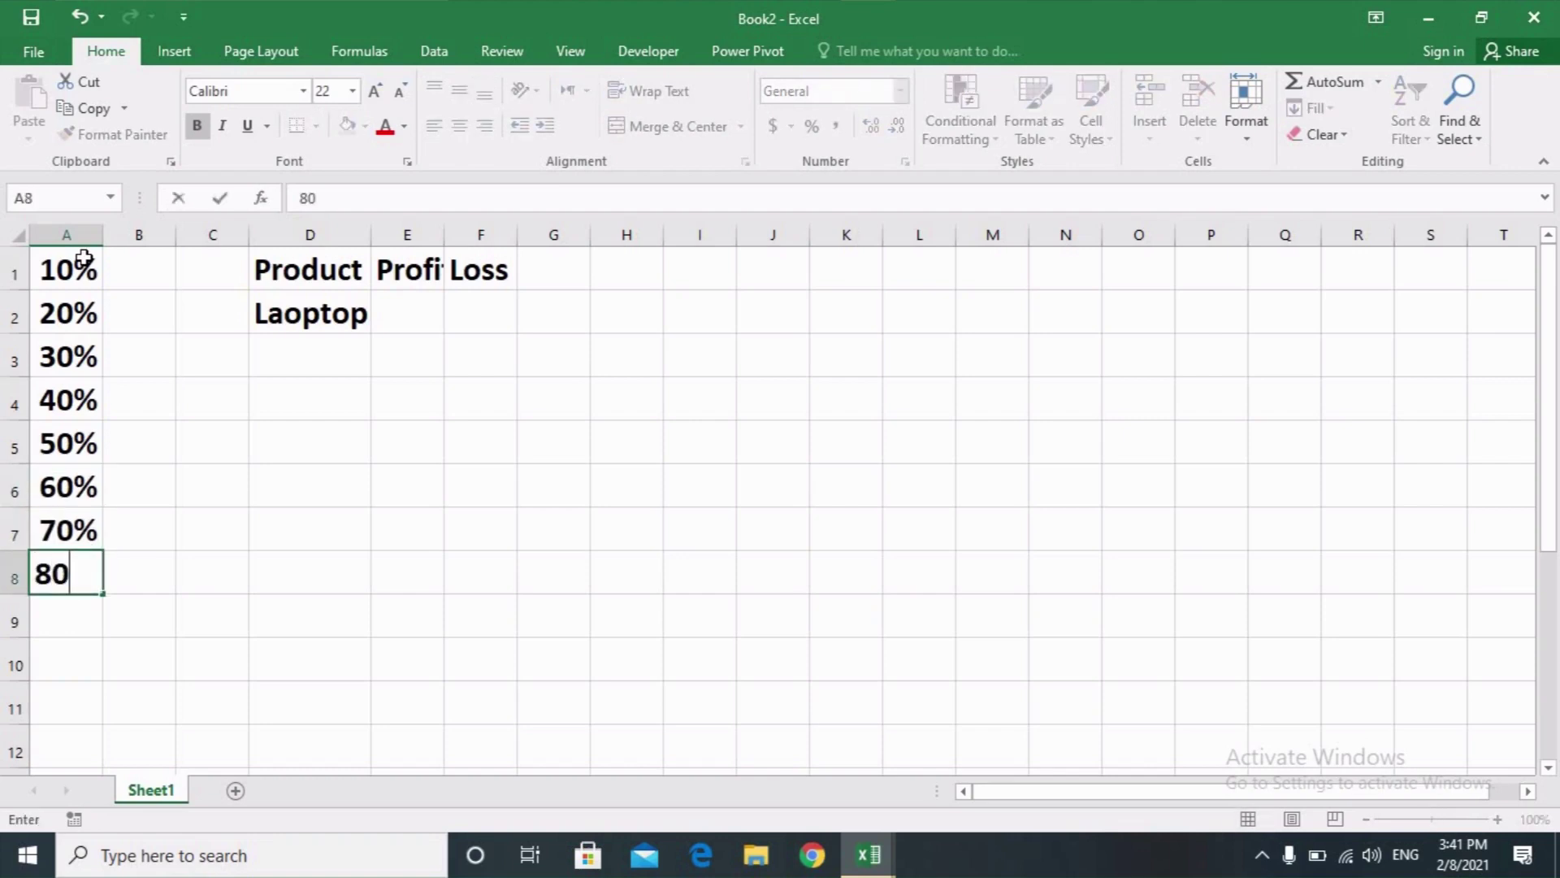
{"action": "type", "text": "%"}
{"action": "key", "text": "Return"}
{"action": "type", "text": "90%"}
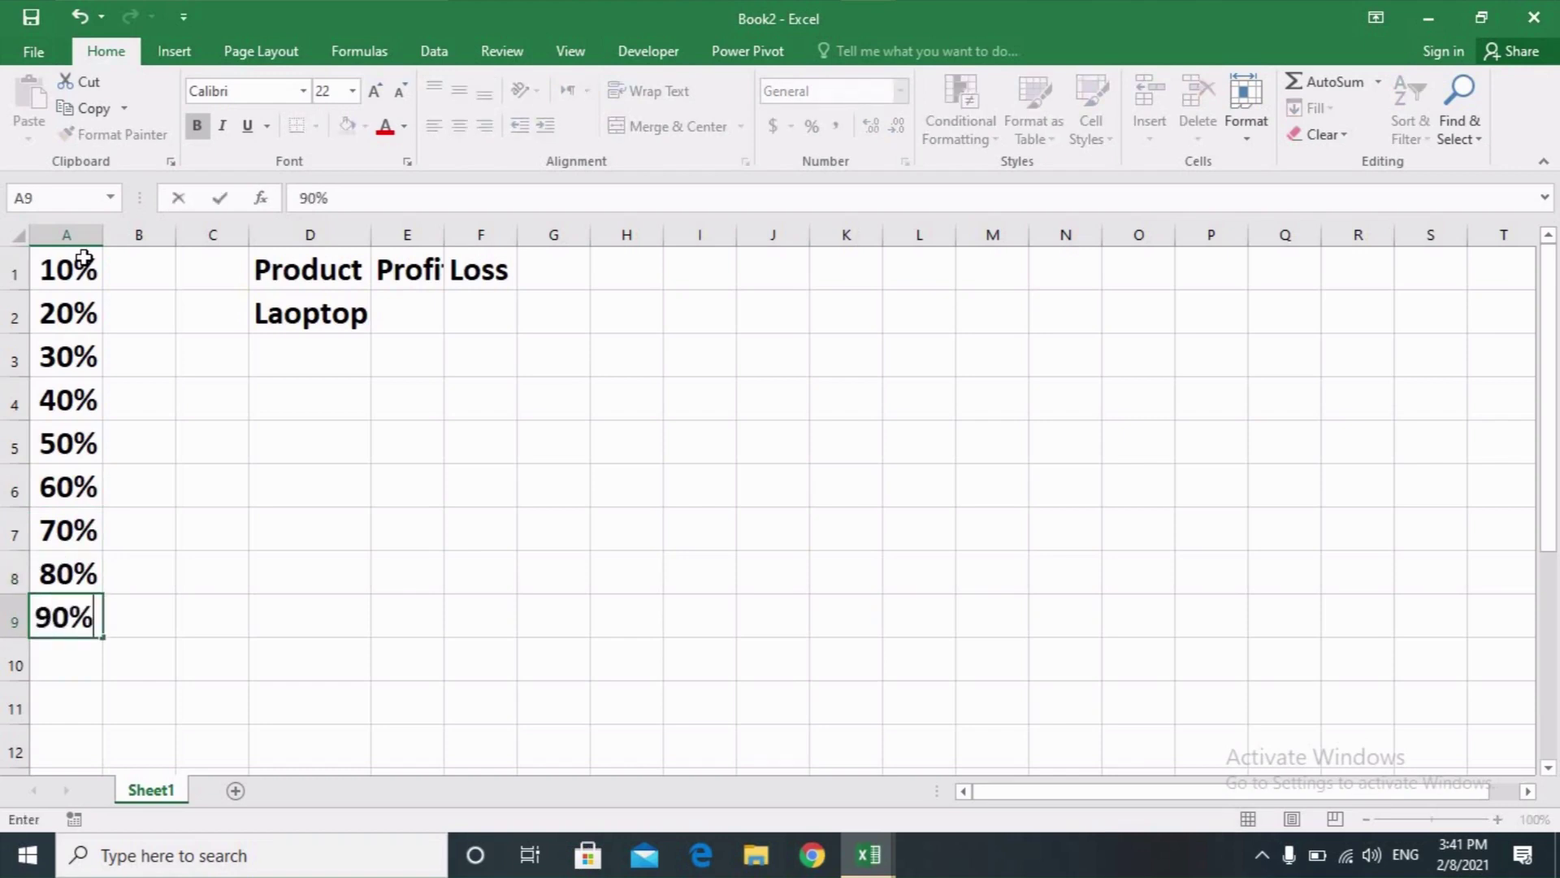
- Widen column E and give E2 a validation drop-down list sourced from $A$1:$A$9
{"action": "left_click", "coordinate": [430, 235]}
{"action": "left_click_drag", "start_coordinate": [444, 235], "coordinate": [460, 235]}
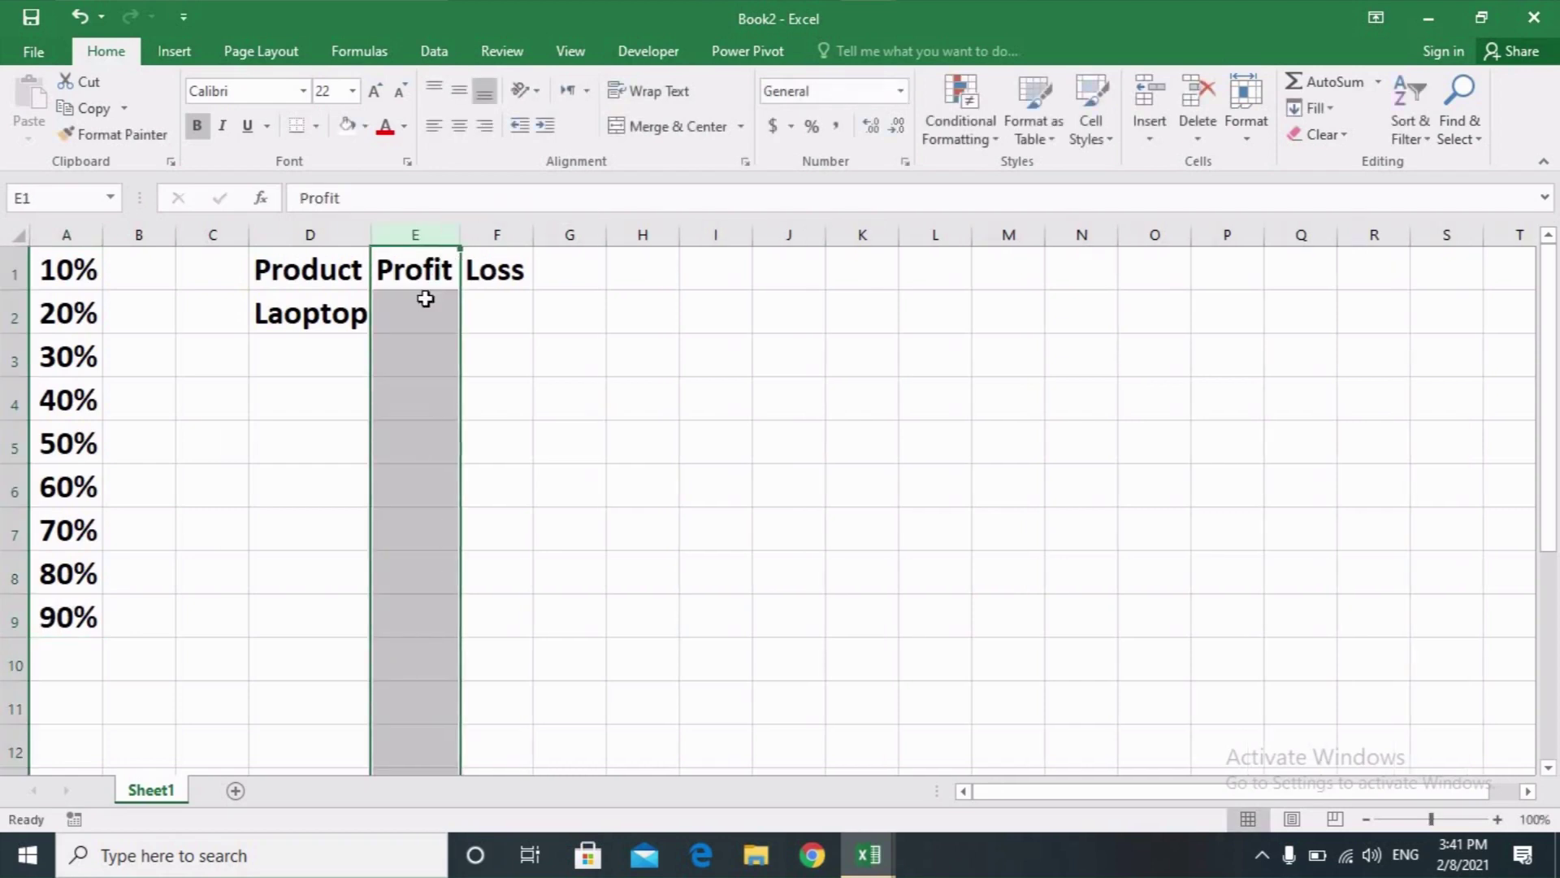
{"action": "left_click", "coordinate": [425, 303]}
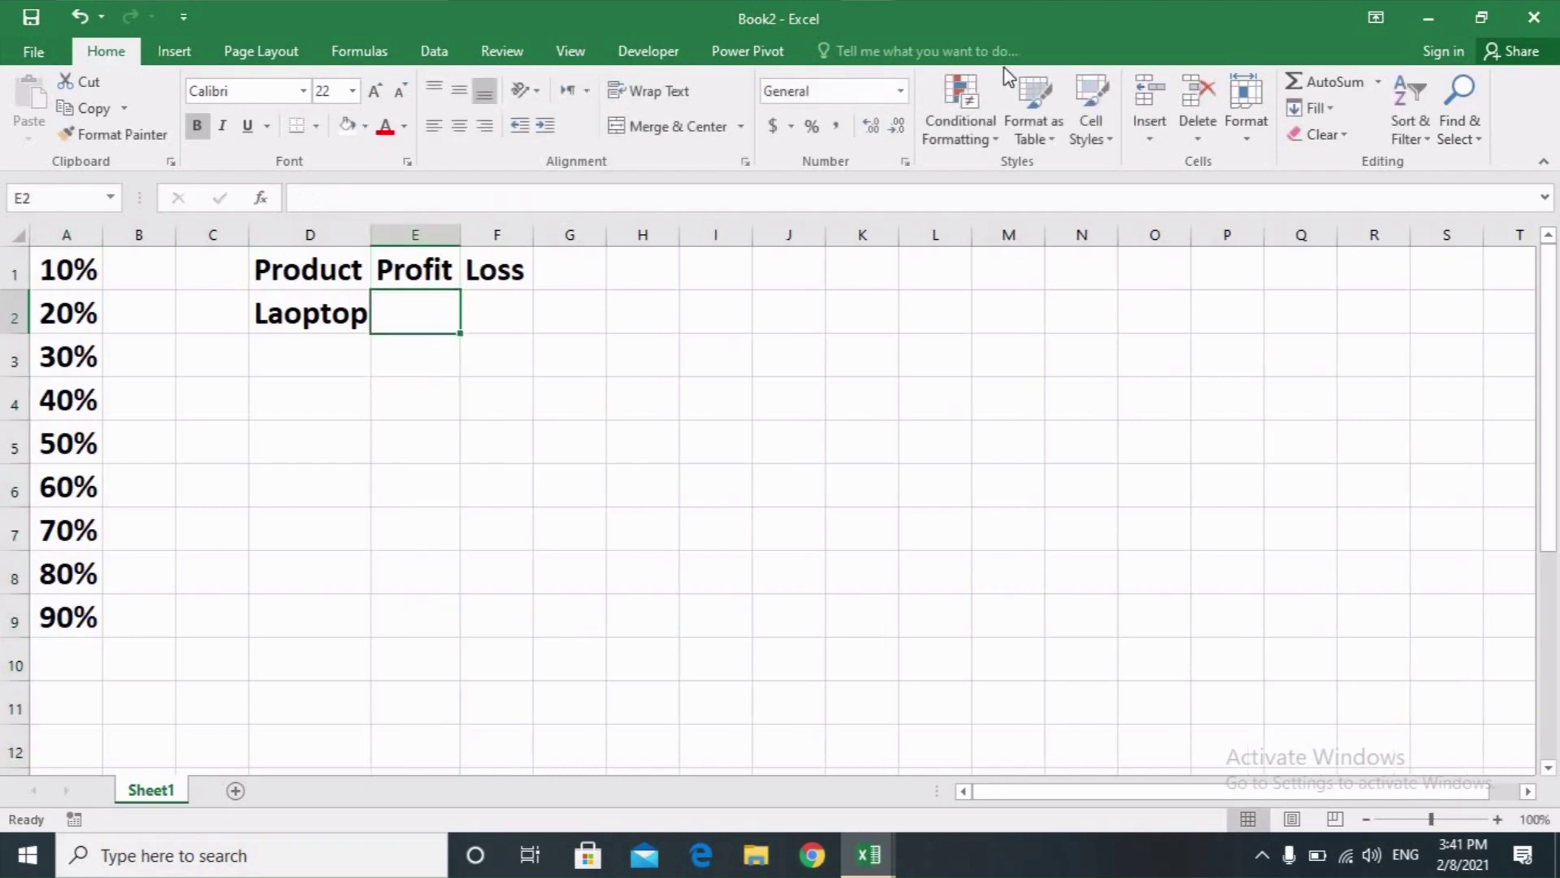
{"action": "left_click", "coordinate": [426, 47]}
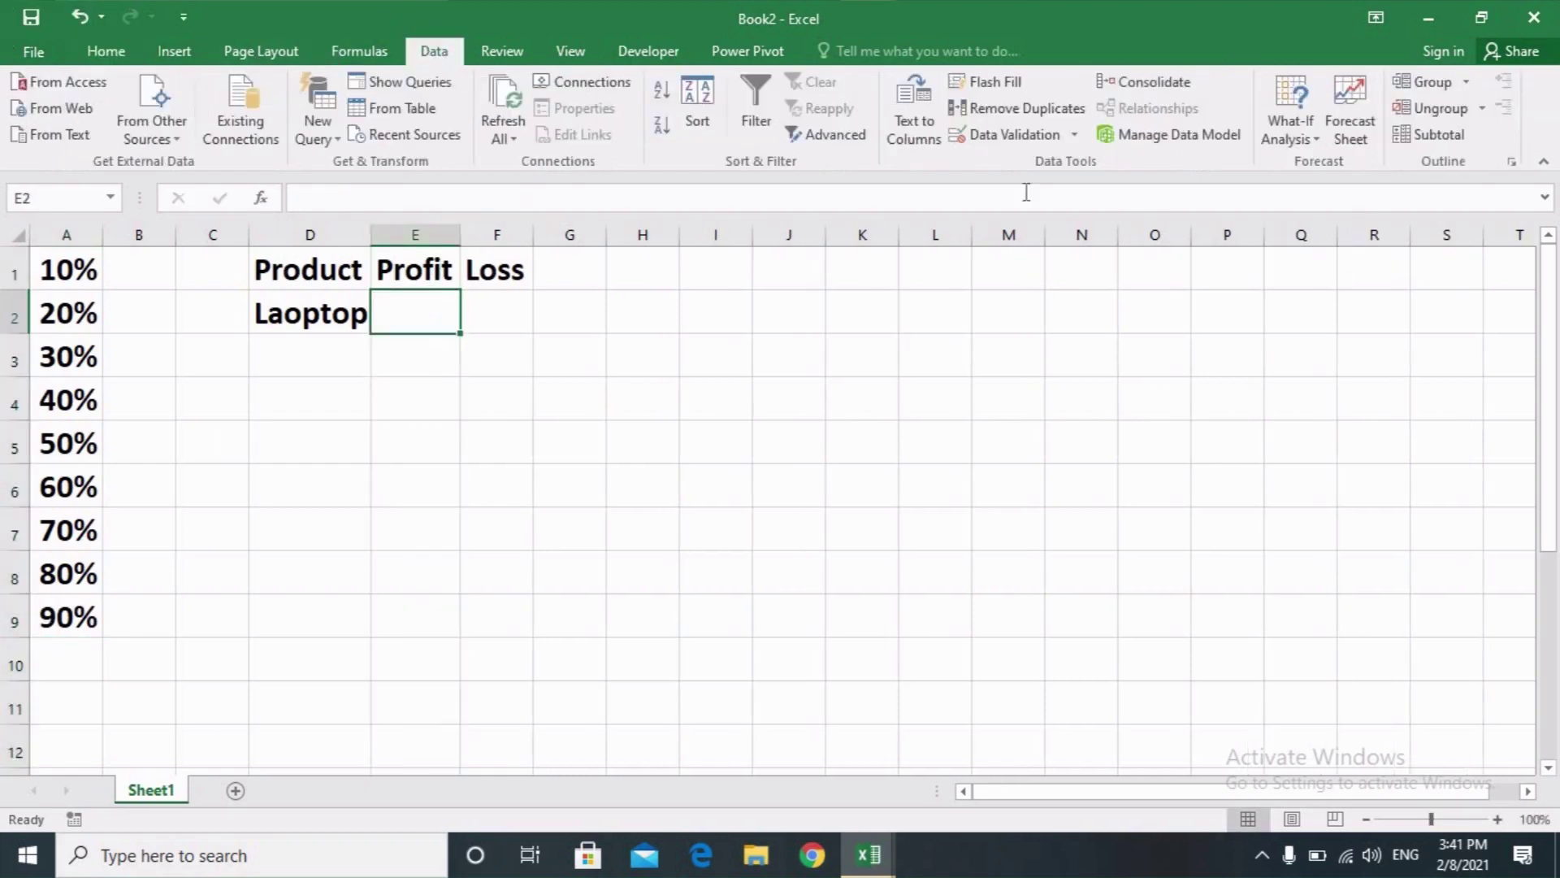
{"action": "left_click", "coordinate": [1001, 136]}
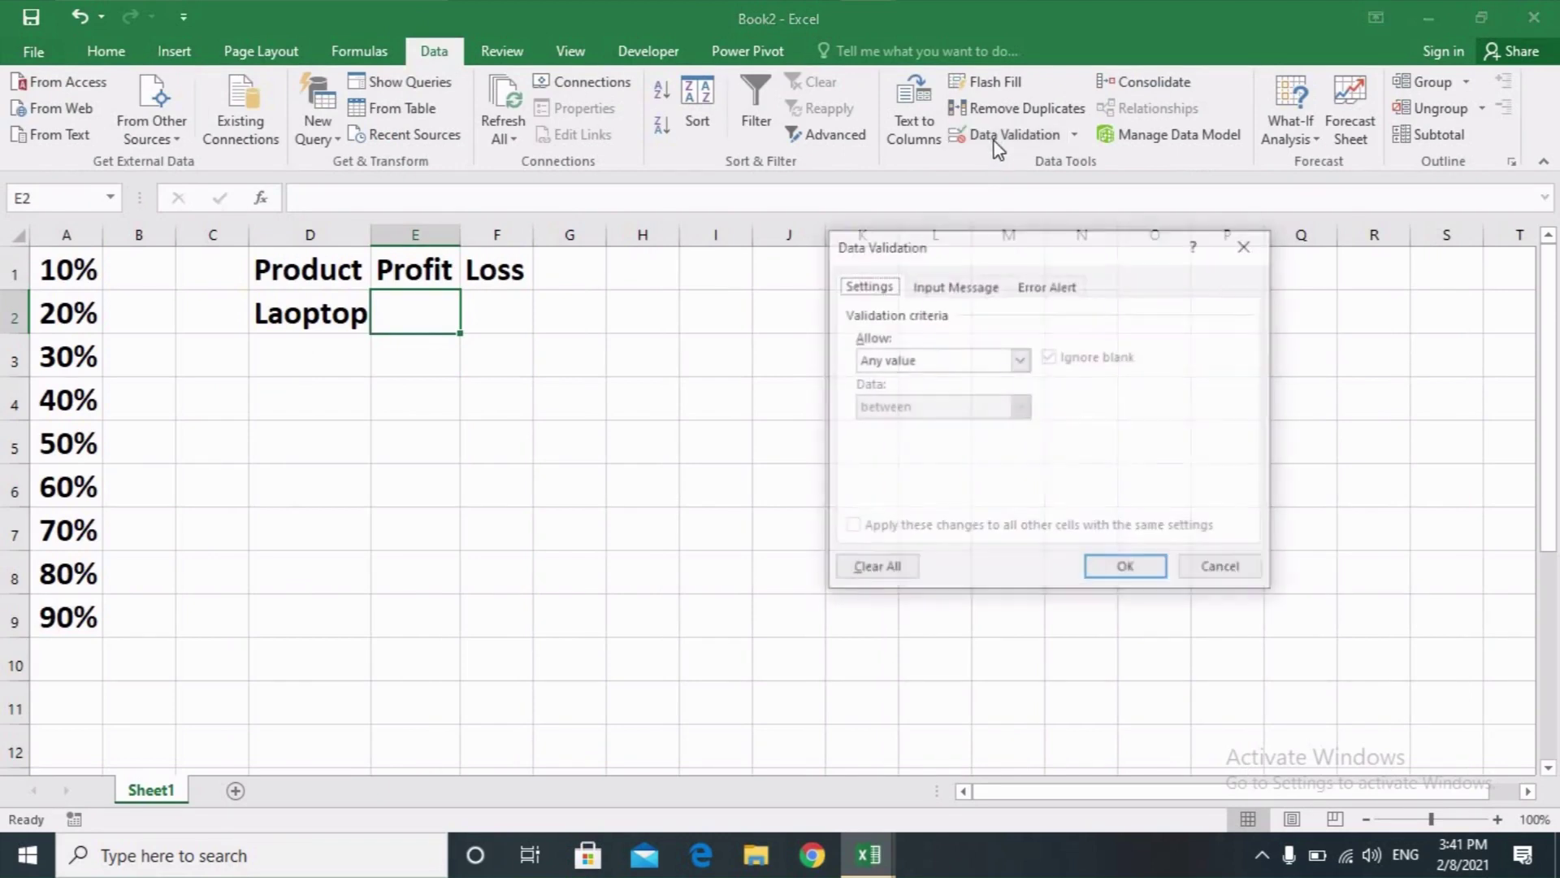
{"action": "left_click", "coordinate": [1021, 360]}
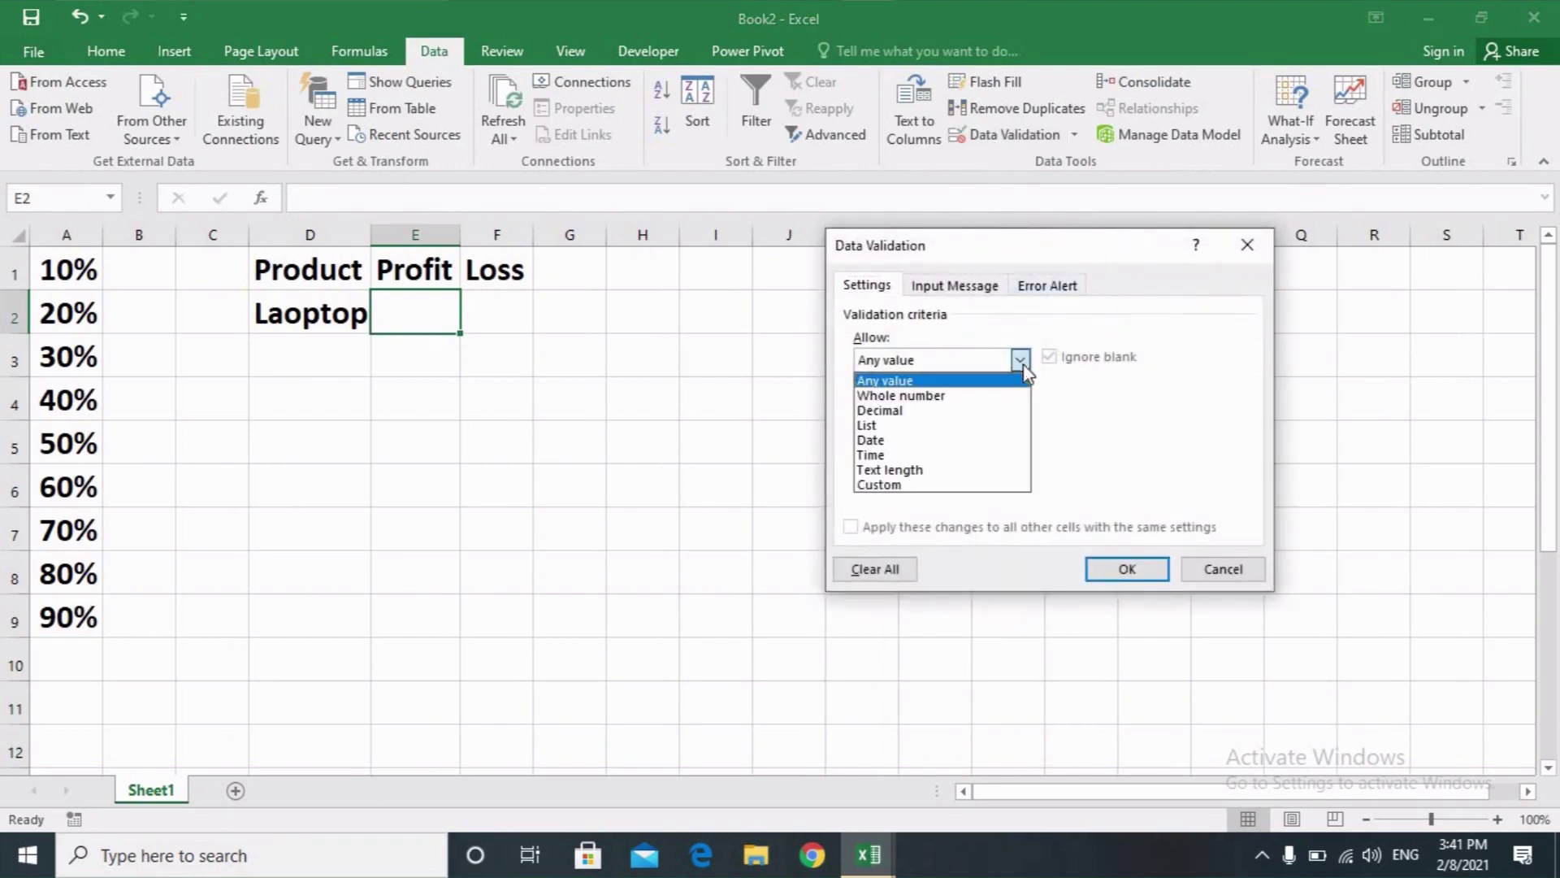
{"action": "left_click", "coordinate": [916, 425]}
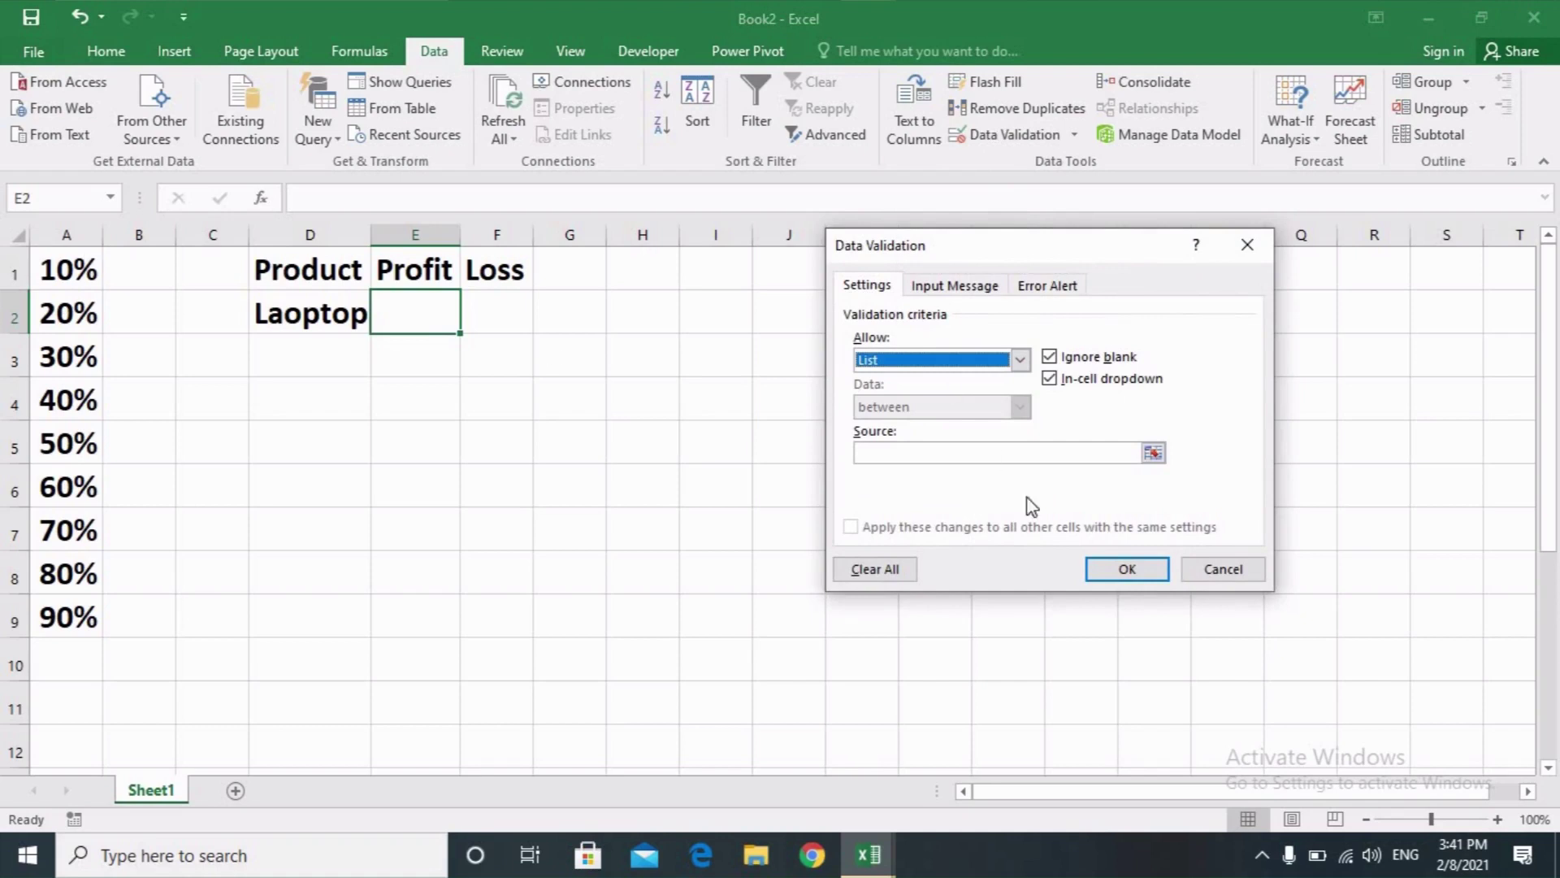
{"action": "left_click", "coordinate": [1026, 453]}
{"action": "left_click", "coordinate": [50, 269]}
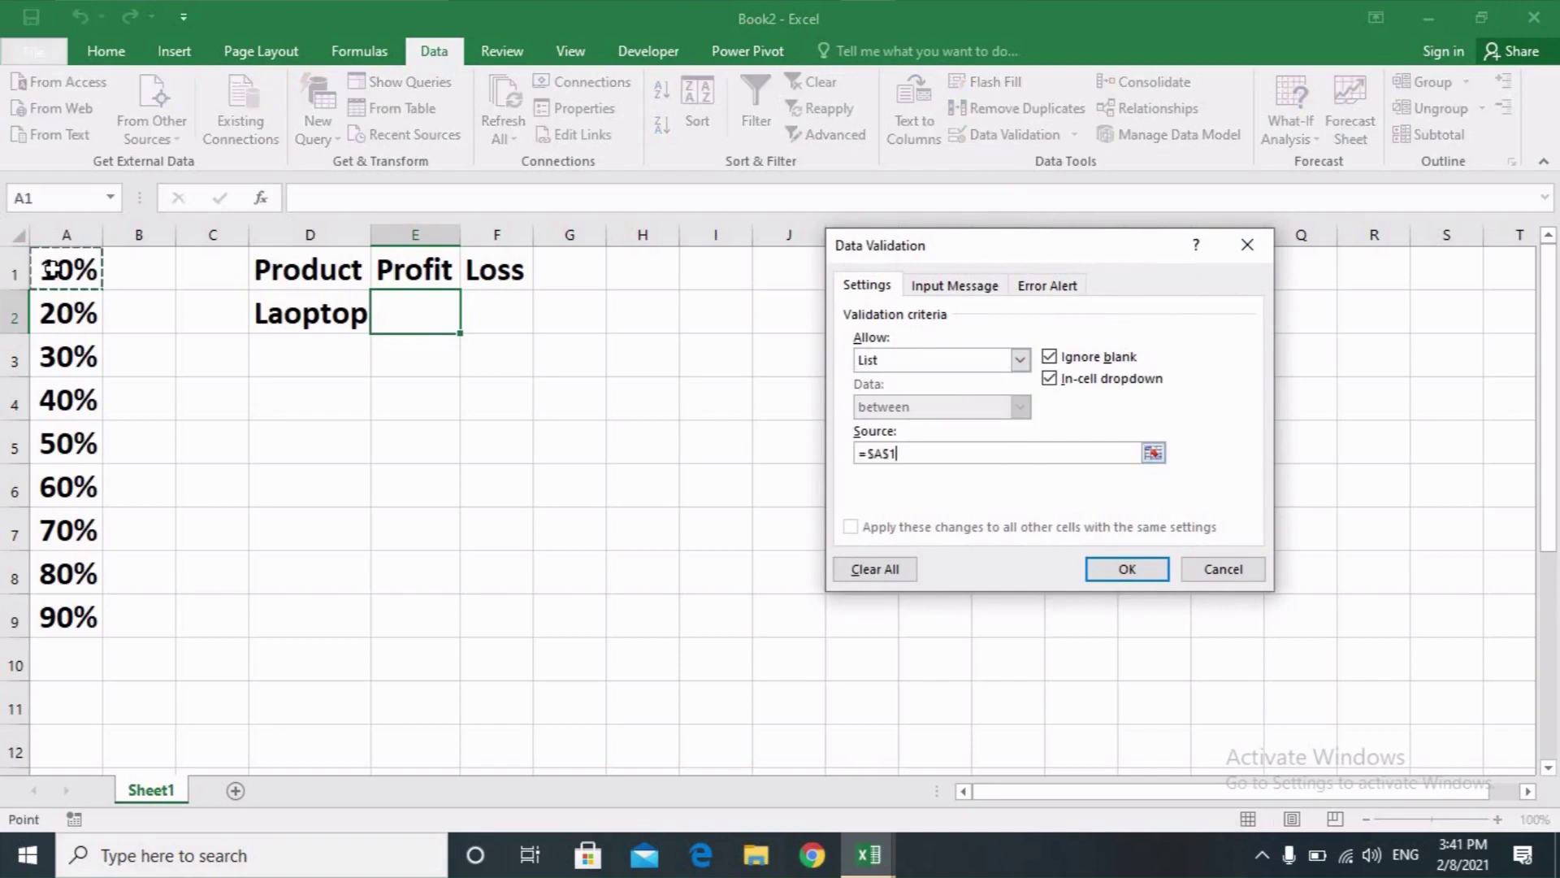
{"action": "key", "text": "shift+Down"}
{"action": "key", "text": "shift+Down"}
{"action": "key", "text": "shift+Down"}
{"action": "key", "text": "shift+Down"}
{"action": "key", "text": "shift+Down"}
{"action": "key", "text": "shift+Down"}
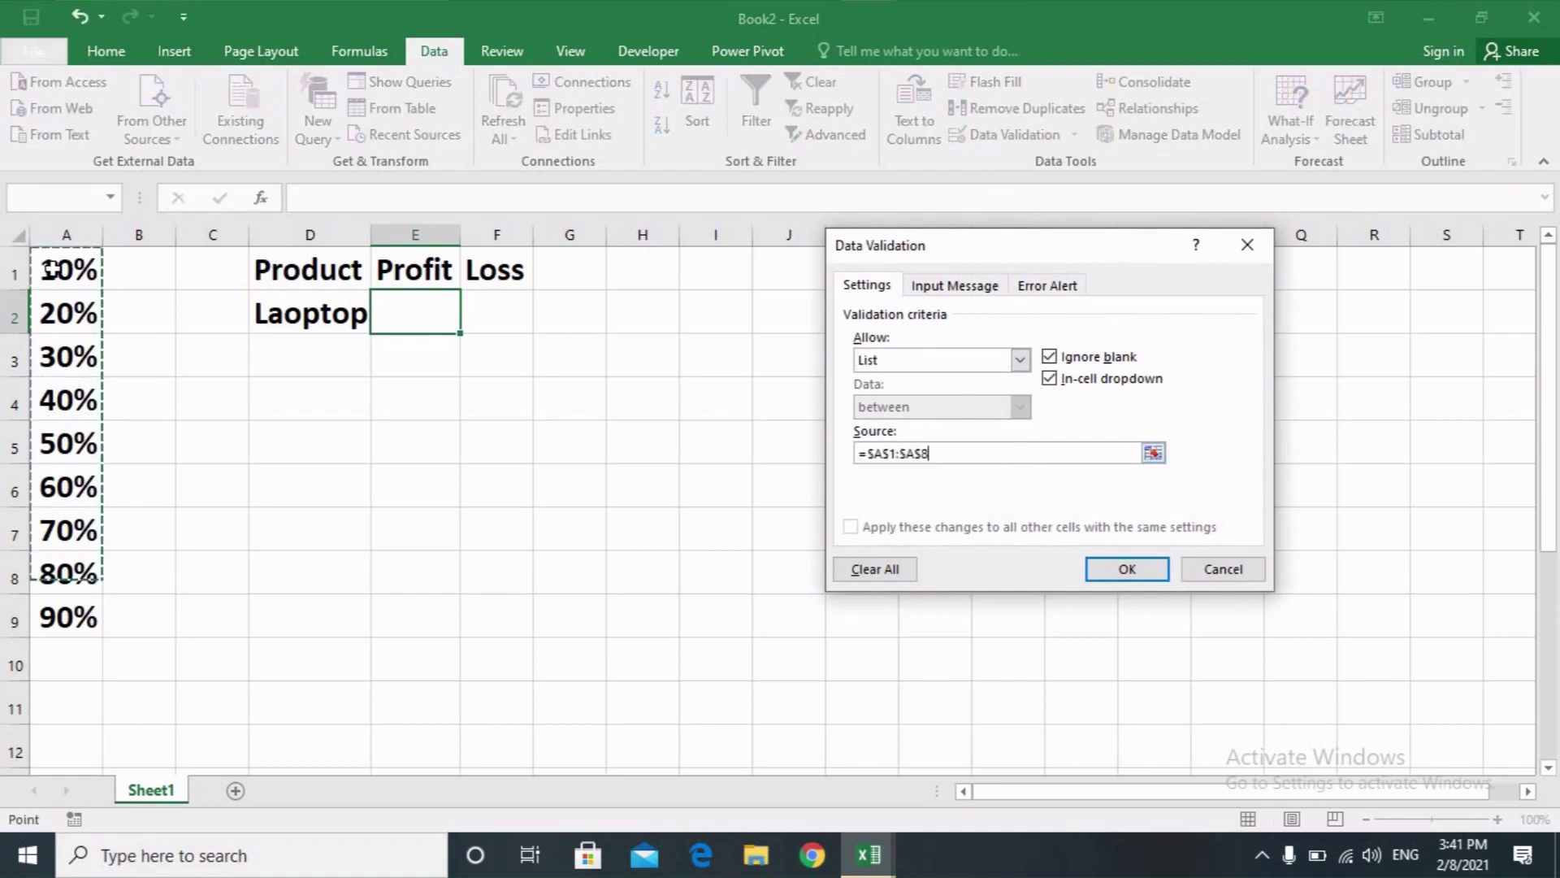
{"action": "key", "text": "shift+Down"}
{"action": "key", "text": "shift+Down"}
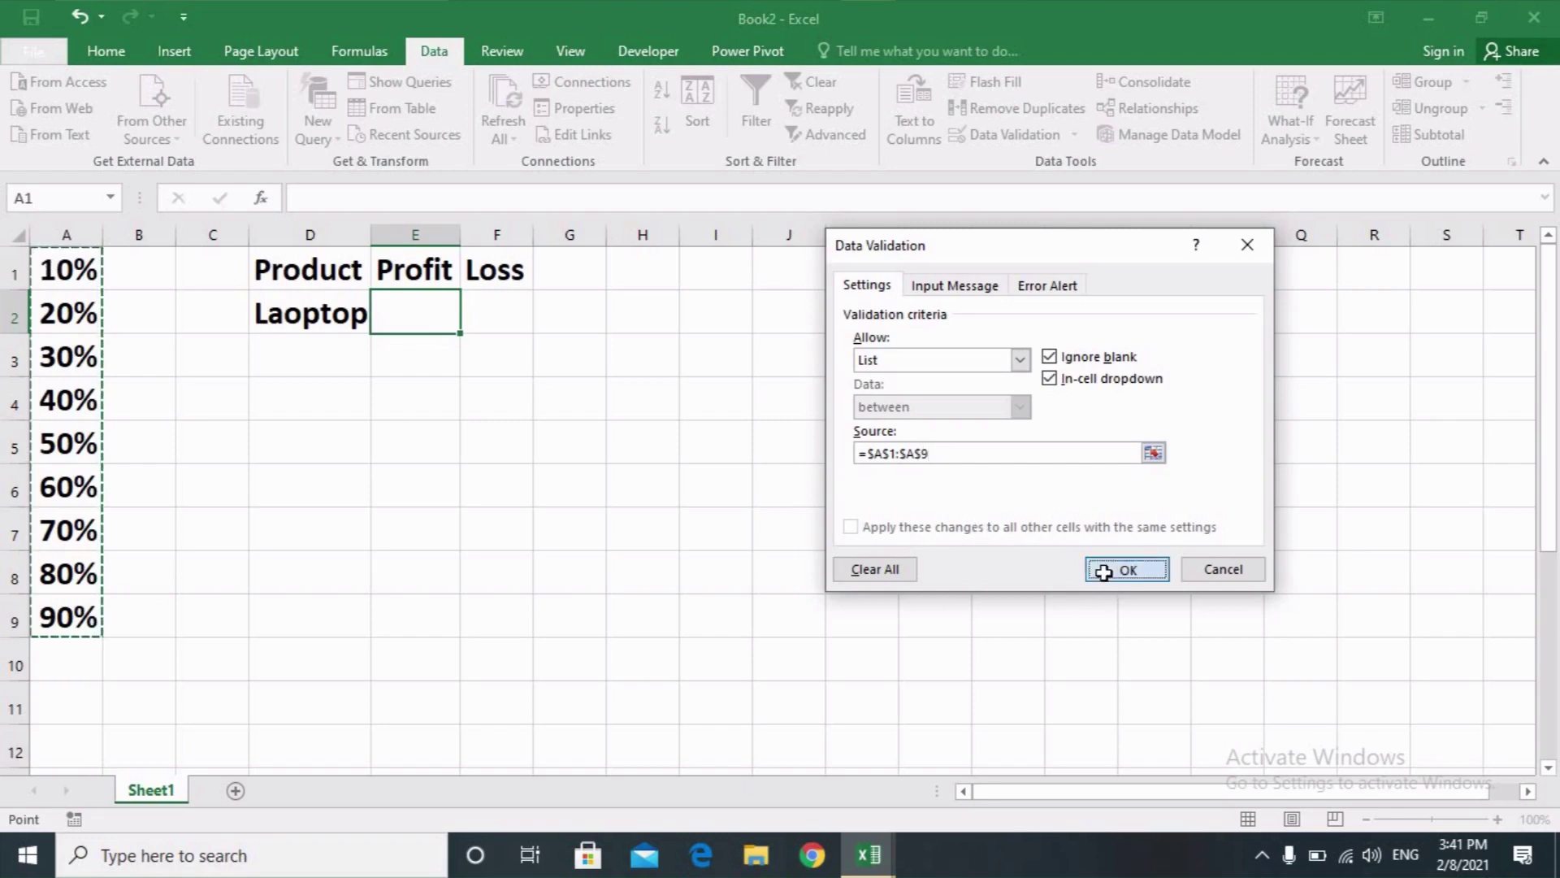
{"action": "left_click", "coordinate": [1110, 571]}
- Add a validation drop-down list sourced from $A$1:$A$9 to the Loss cell F2
{"action": "left_click", "coordinate": [498, 309]}
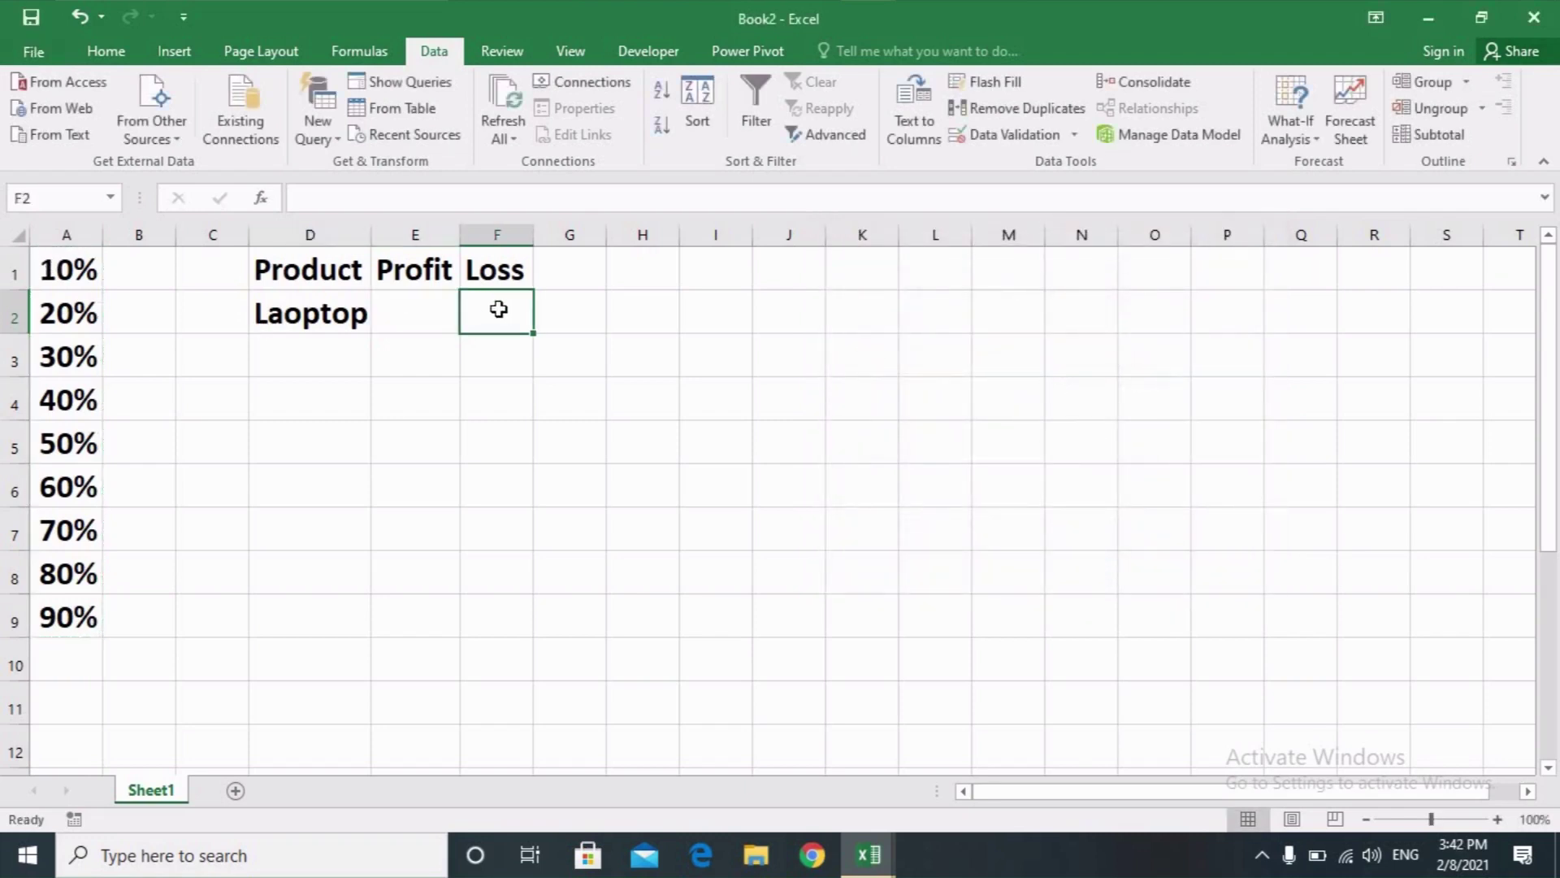
{"action": "left_click", "coordinate": [1014, 134]}
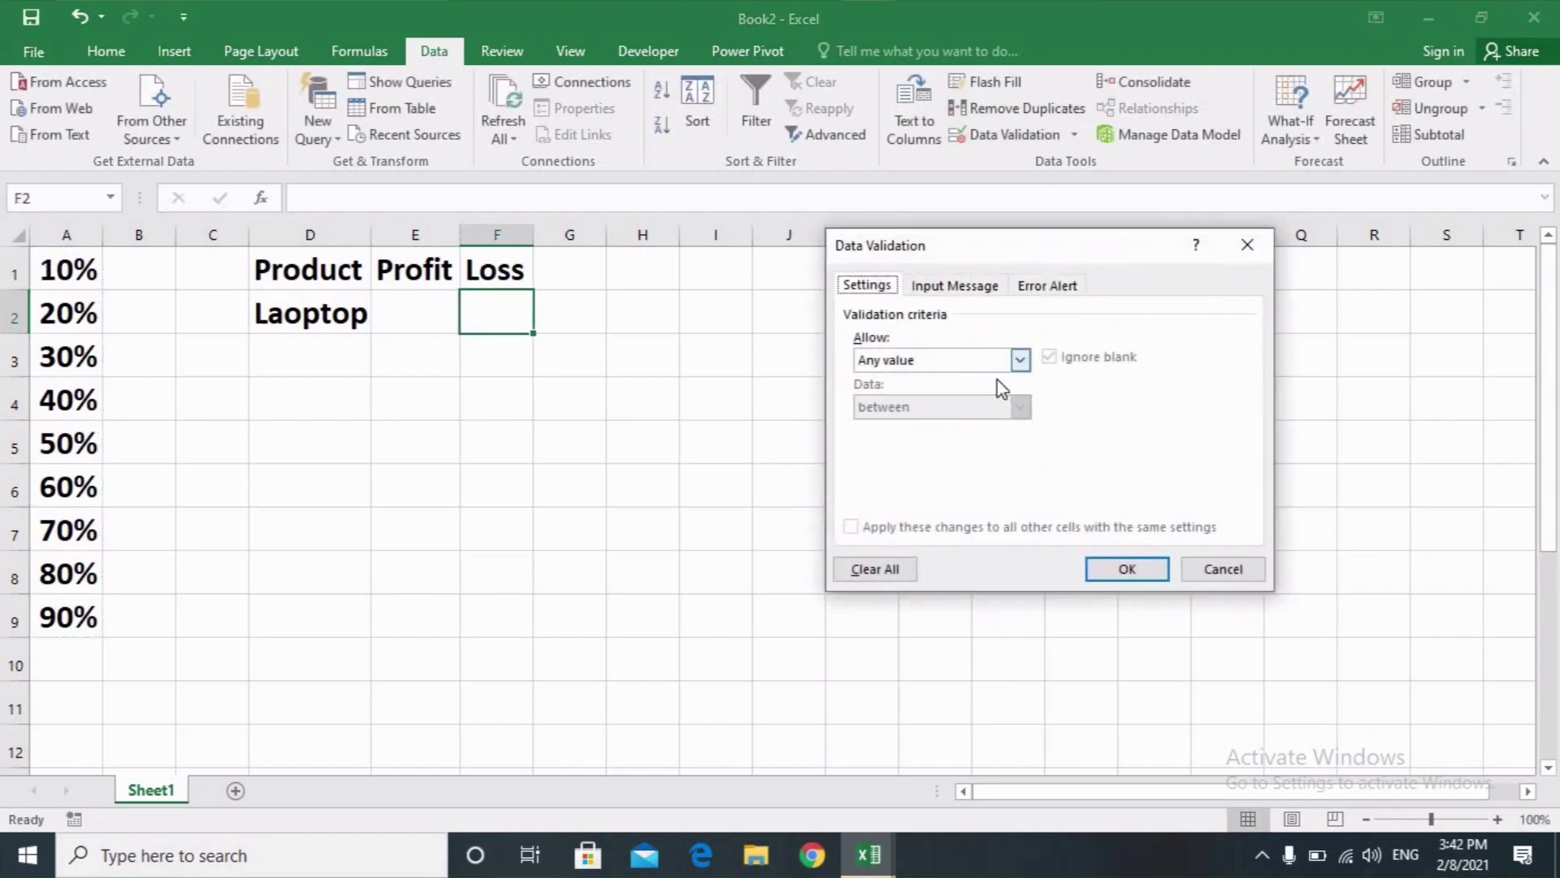
{"action": "left_click", "coordinate": [1019, 360]}
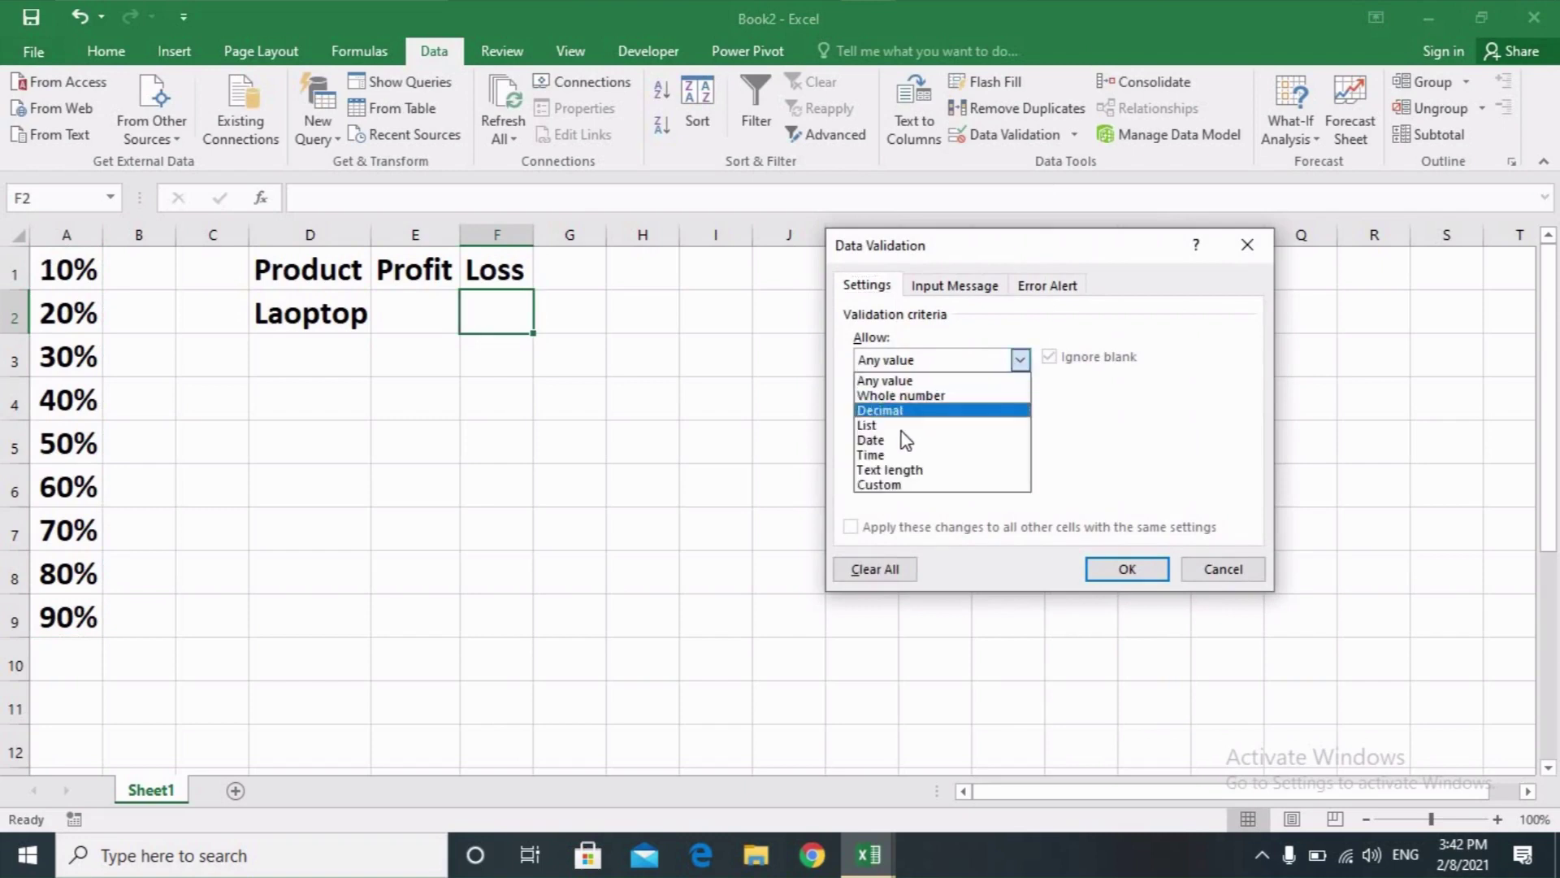
{"action": "left_click", "coordinate": [947, 419]}
{"action": "left_click", "coordinate": [981, 460]}
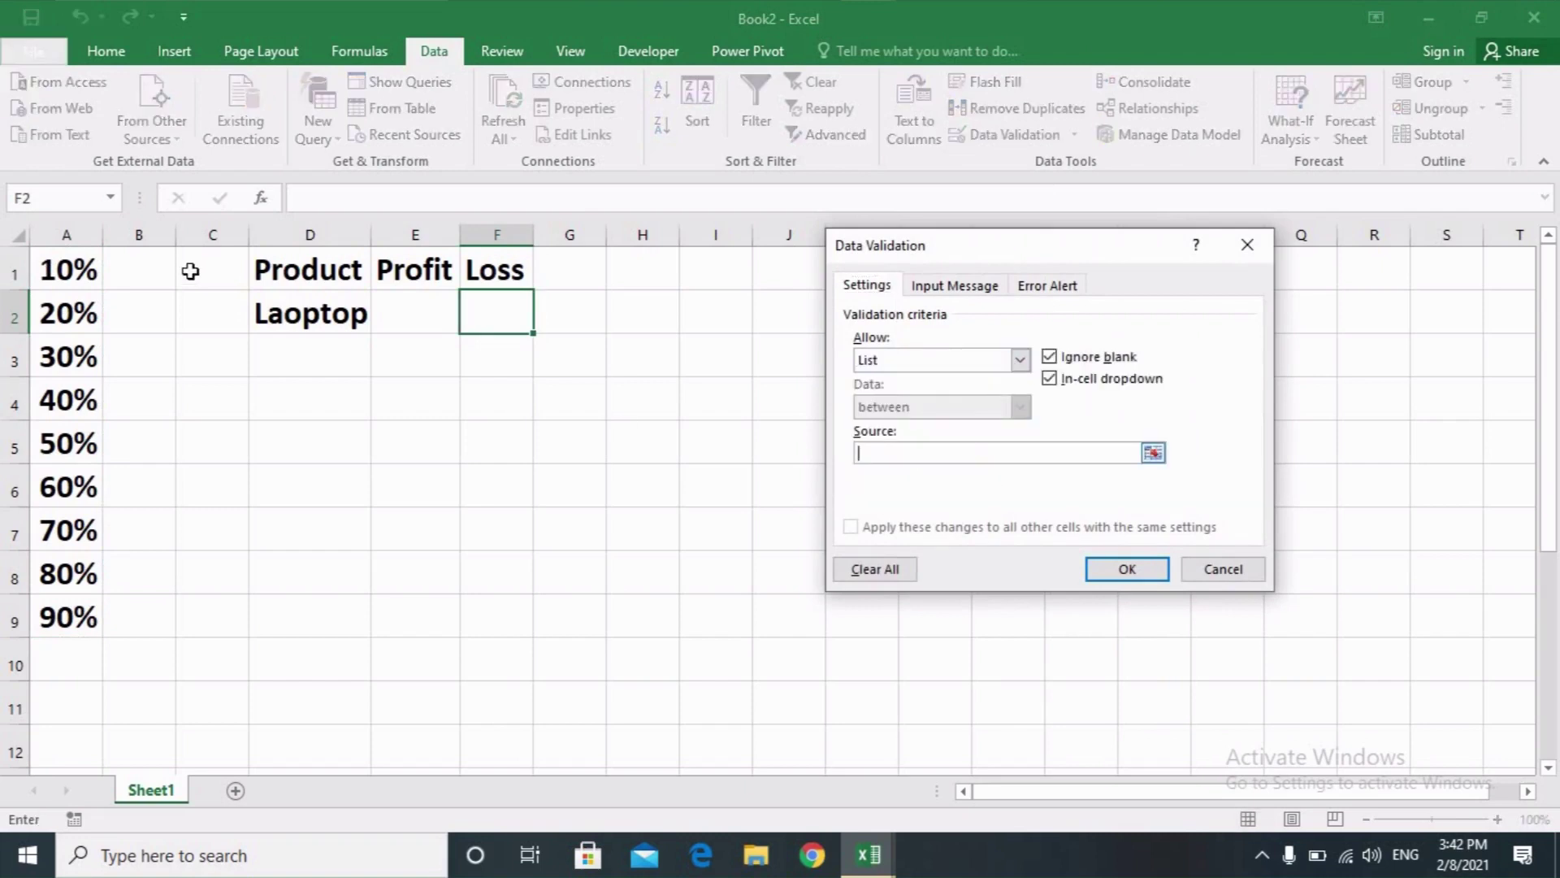
{"action": "left_click", "coordinate": [84, 277]}
{"action": "key", "text": "shift+Down"}
{"action": "key", "text": "shift+Down"}
{"action": "key", "text": "shift+Down"}
{"action": "key", "text": "shift+Down"}
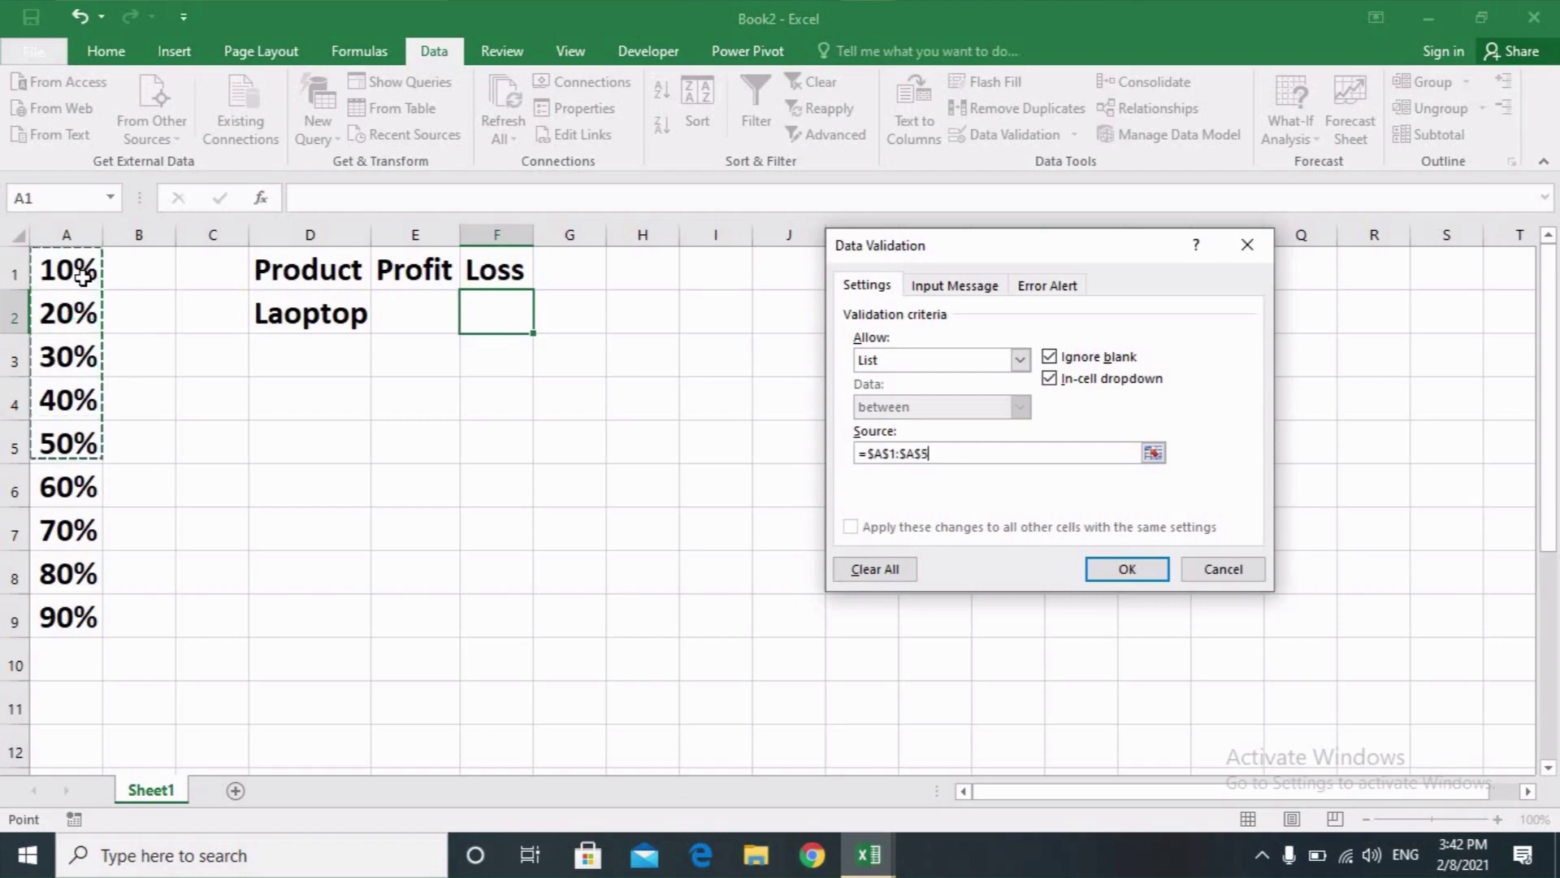
{"action": "key", "text": "shift+Down"}
{"action": "key", "text": "shift+Down"}
{"action": "key", "text": "shift+Down"}
{"action": "key", "text": "shift+Down"}
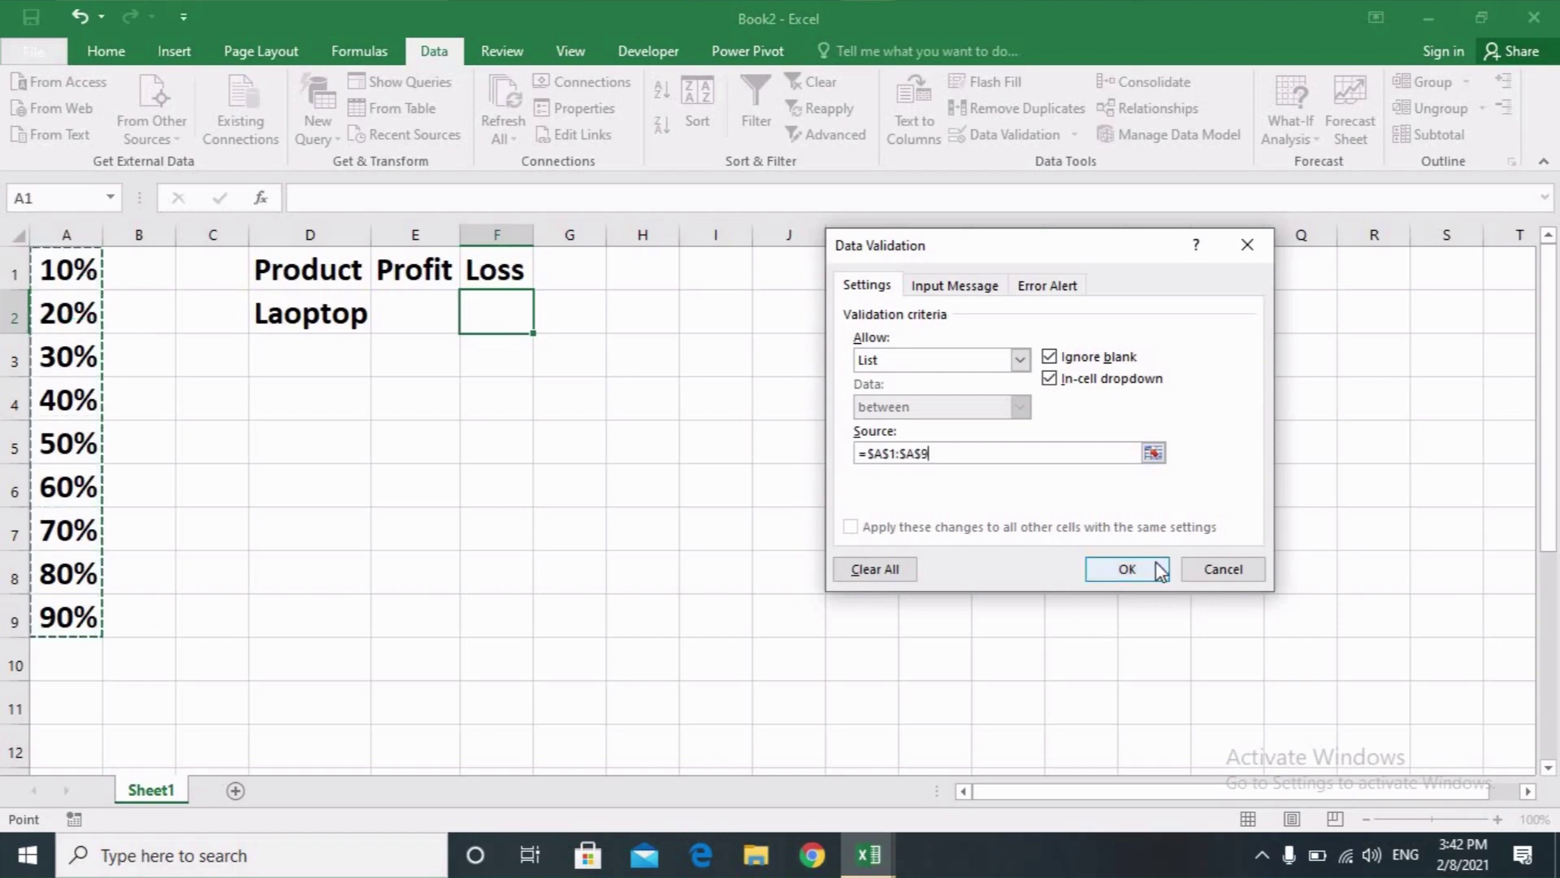
{"action": "left_click", "coordinate": [1138, 560]}
{"action": "left_click", "coordinate": [520, 442]}
{"action": "left_click", "coordinate": [456, 329]}
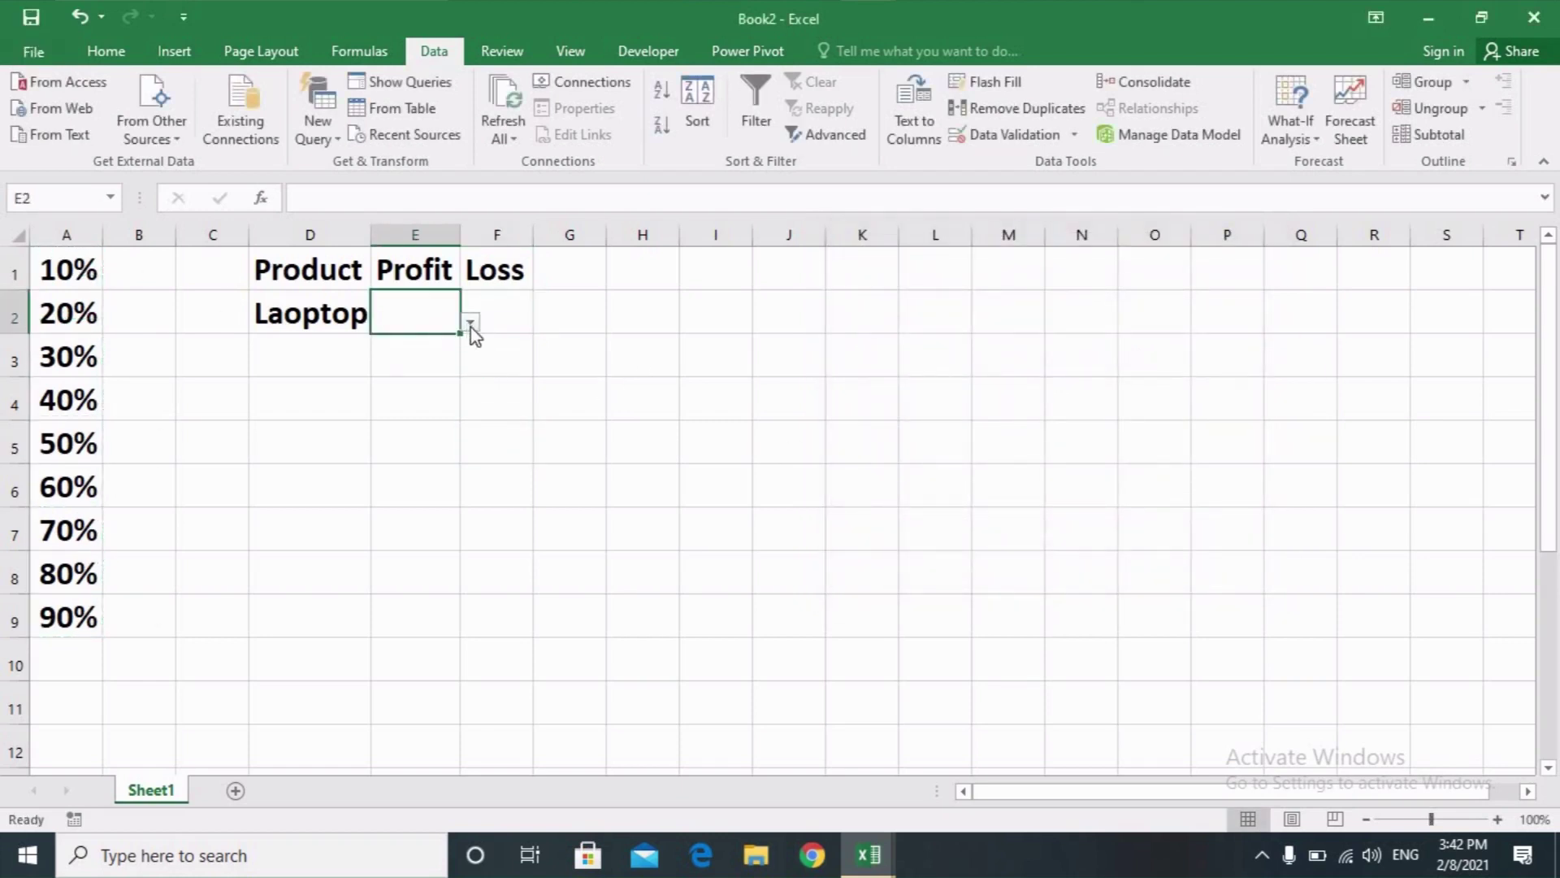
- Pick 30% from the E2 drop-down as Laoptop's Profit
{"action": "left_click", "coordinate": [471, 322]}
{"action": "left_click", "coordinate": [655, 442]}
{"action": "left_click", "coordinate": [719, 405]}
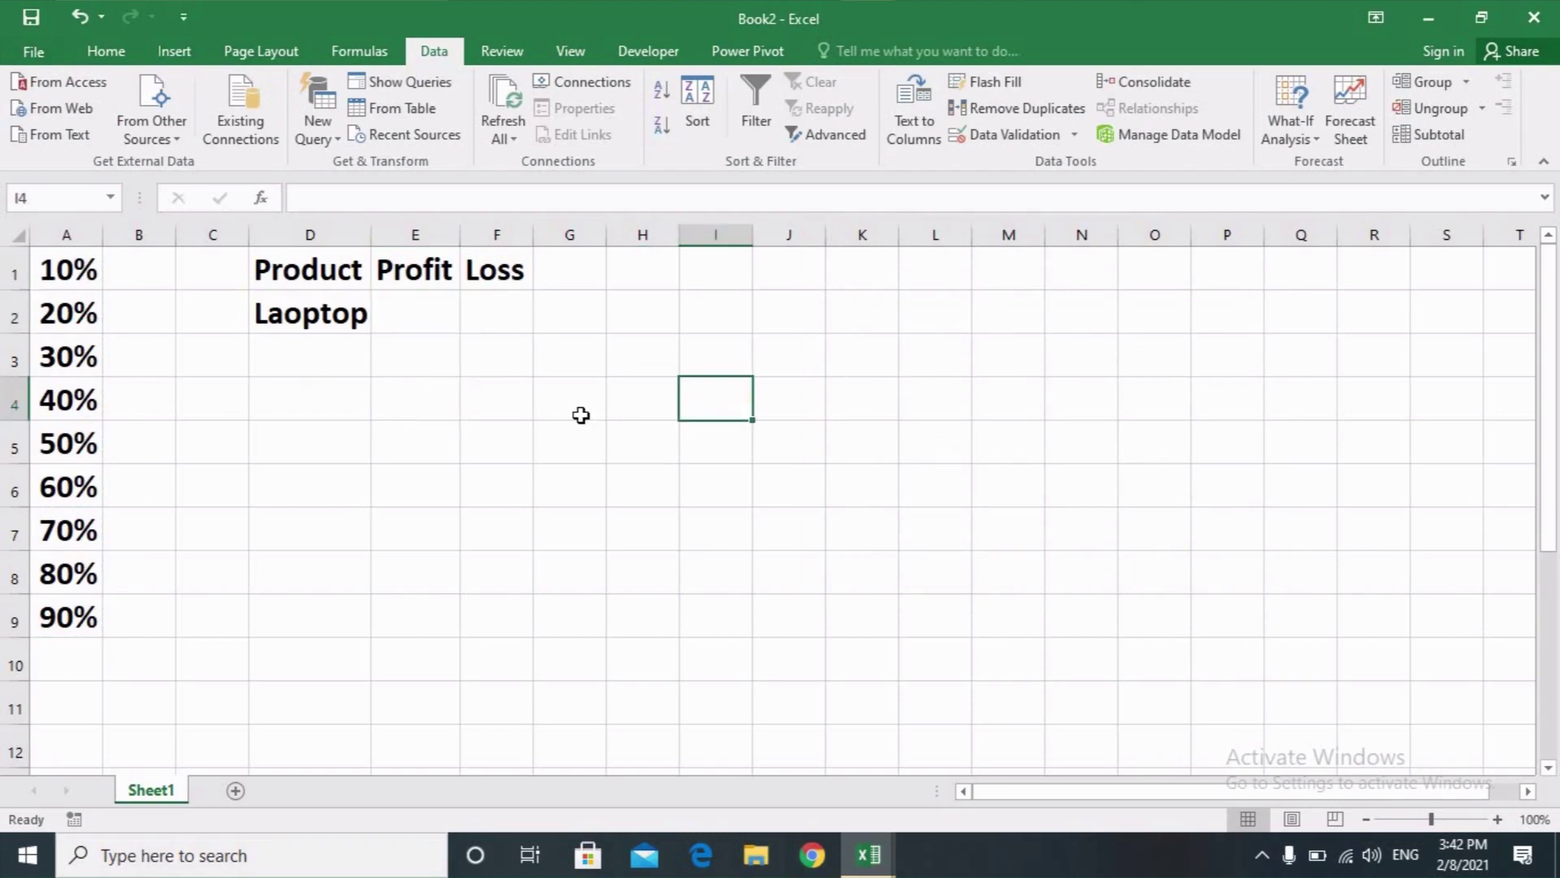
{"action": "left_click", "coordinate": [321, 485]}
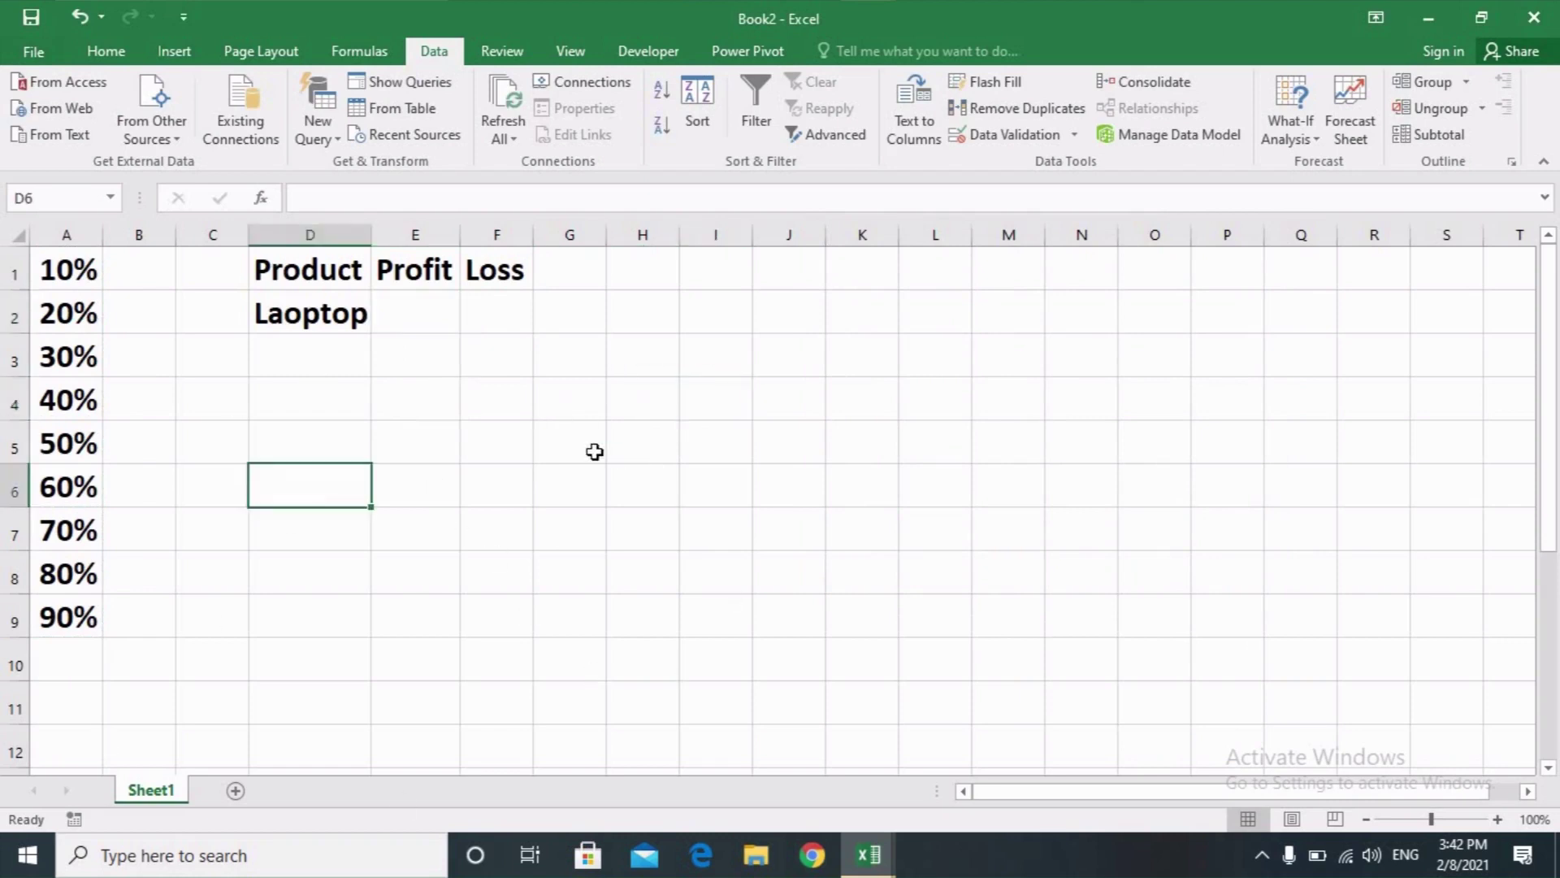
{"action": "left_click", "coordinate": [172, 50]}
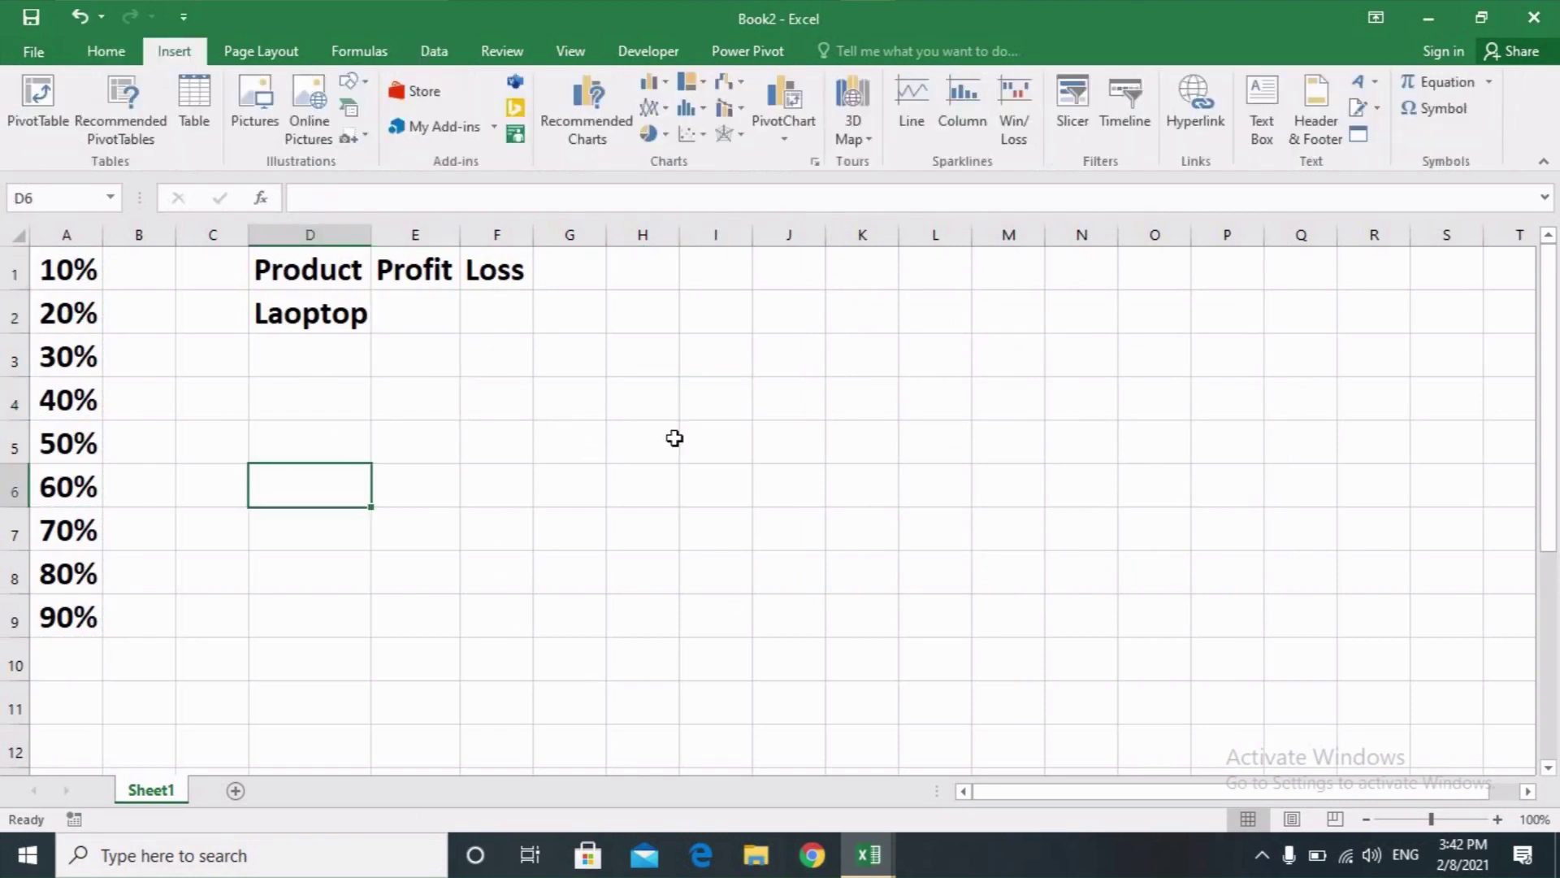
{"action": "left_click", "coordinate": [458, 322]}
{"action": "left_click", "coordinate": [471, 321]}
{"action": "left_click", "coordinate": [429, 382]}
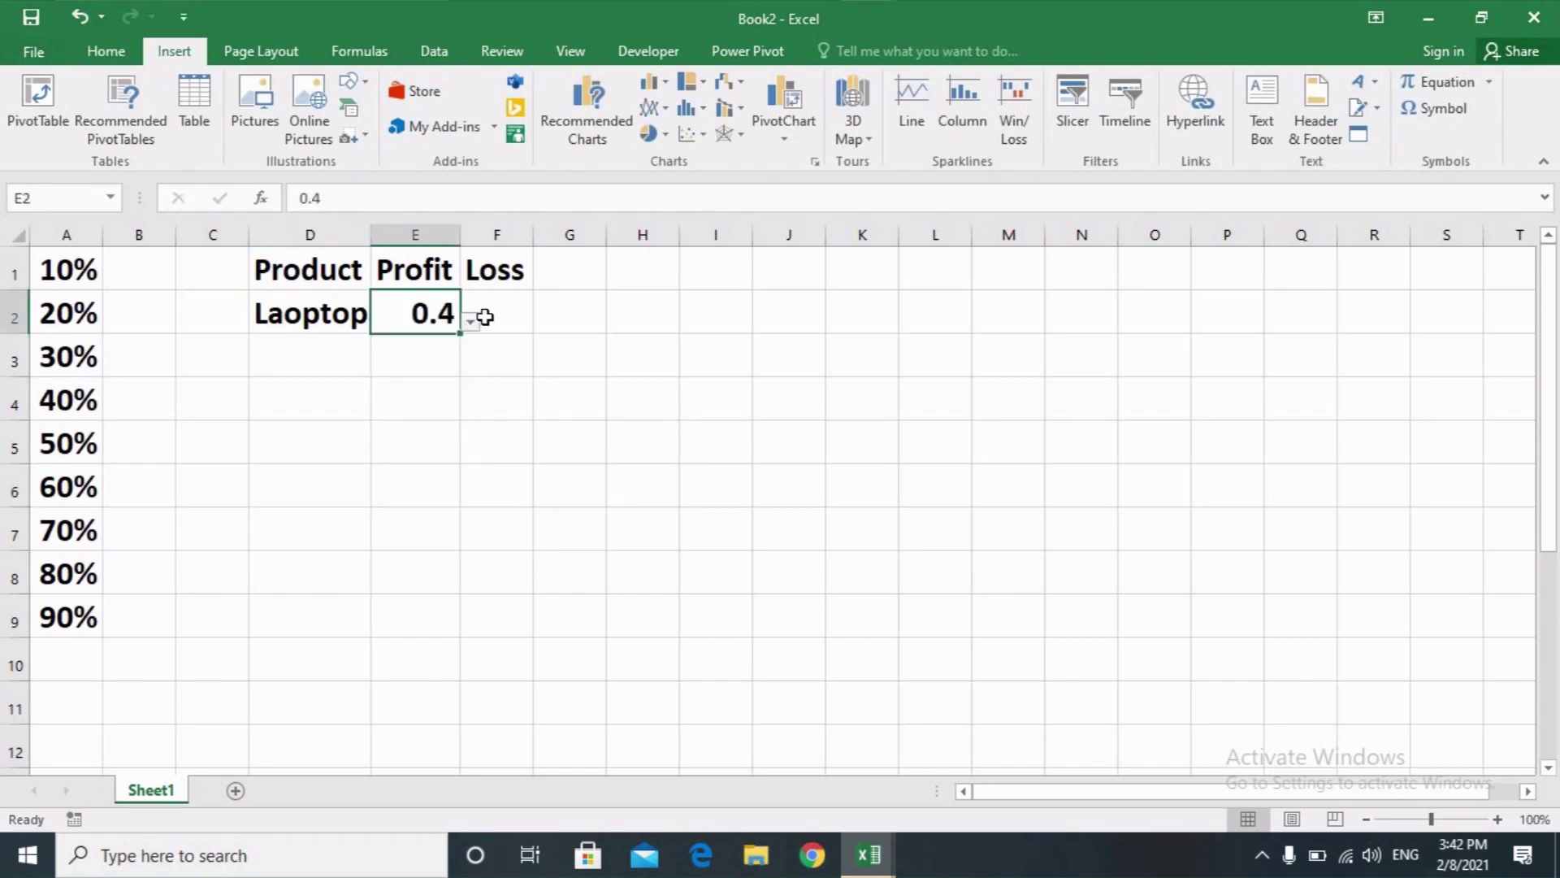
{"action": "left_click", "coordinate": [485, 317]}
{"action": "left_click", "coordinate": [435, 316]}
{"action": "left_click", "coordinate": [471, 321]}
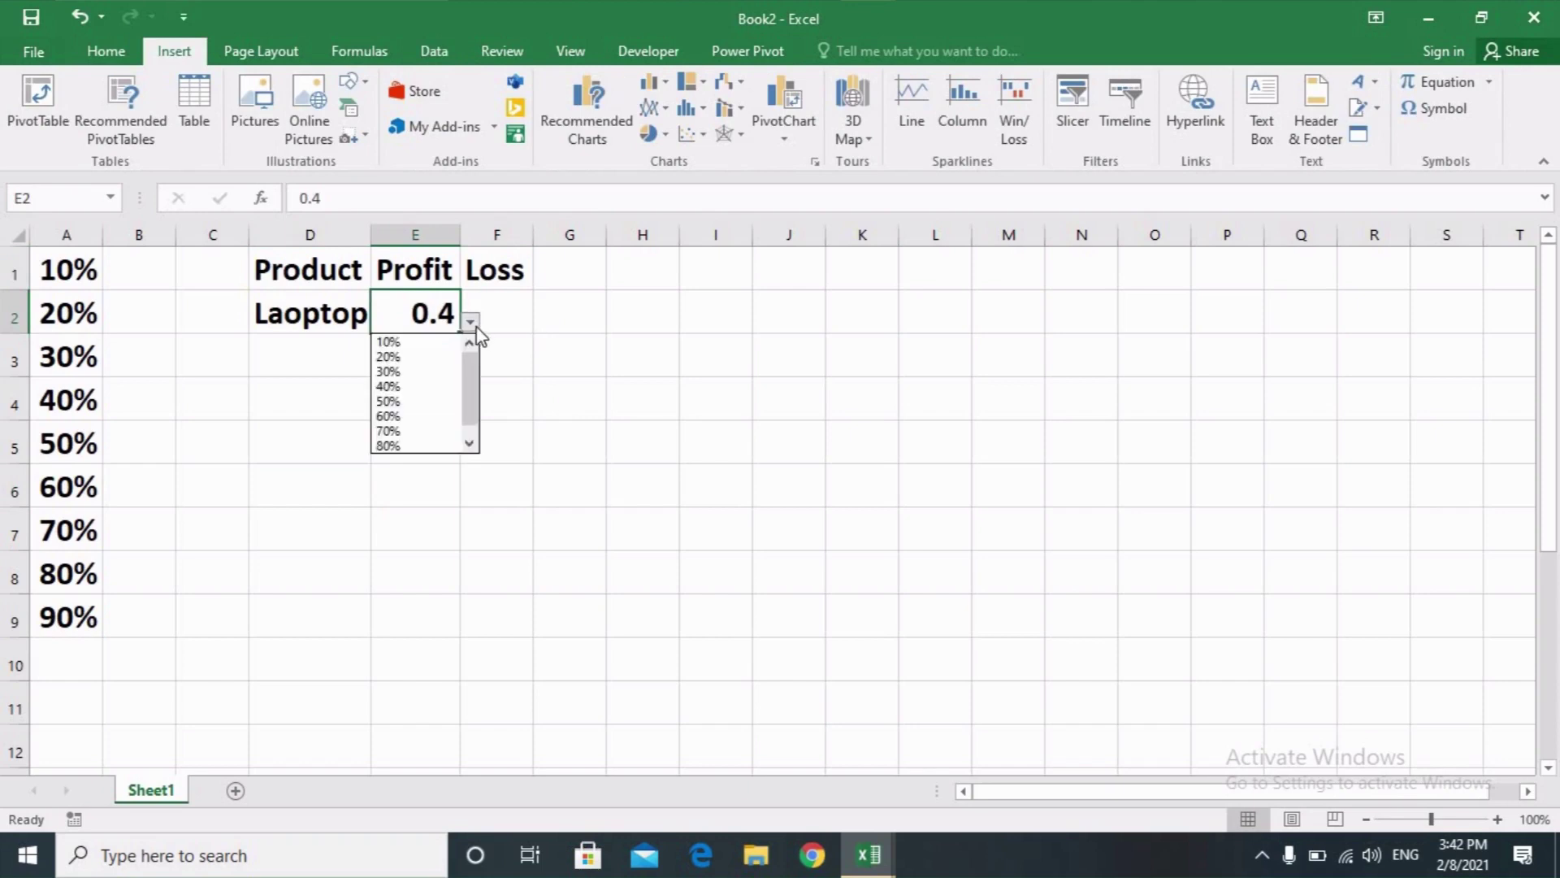
{"action": "left_click", "coordinate": [433, 371]}
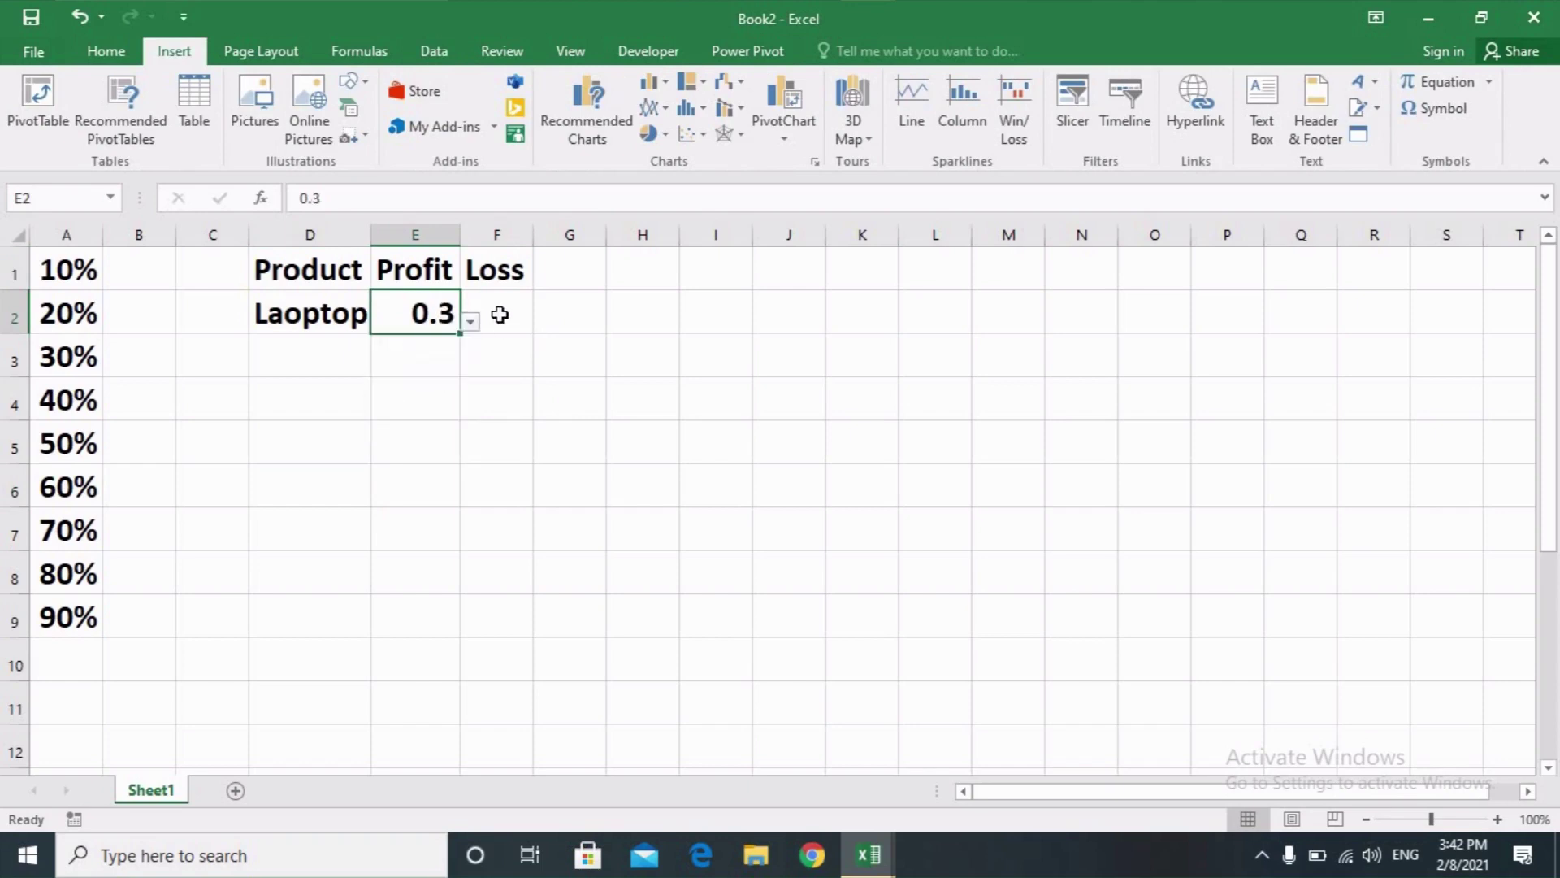
- Pick 70% from the F2 drop-down as Laoptop's Loss
{"action": "left_click", "coordinate": [506, 317]}
{"action": "left_click", "coordinate": [543, 323]}
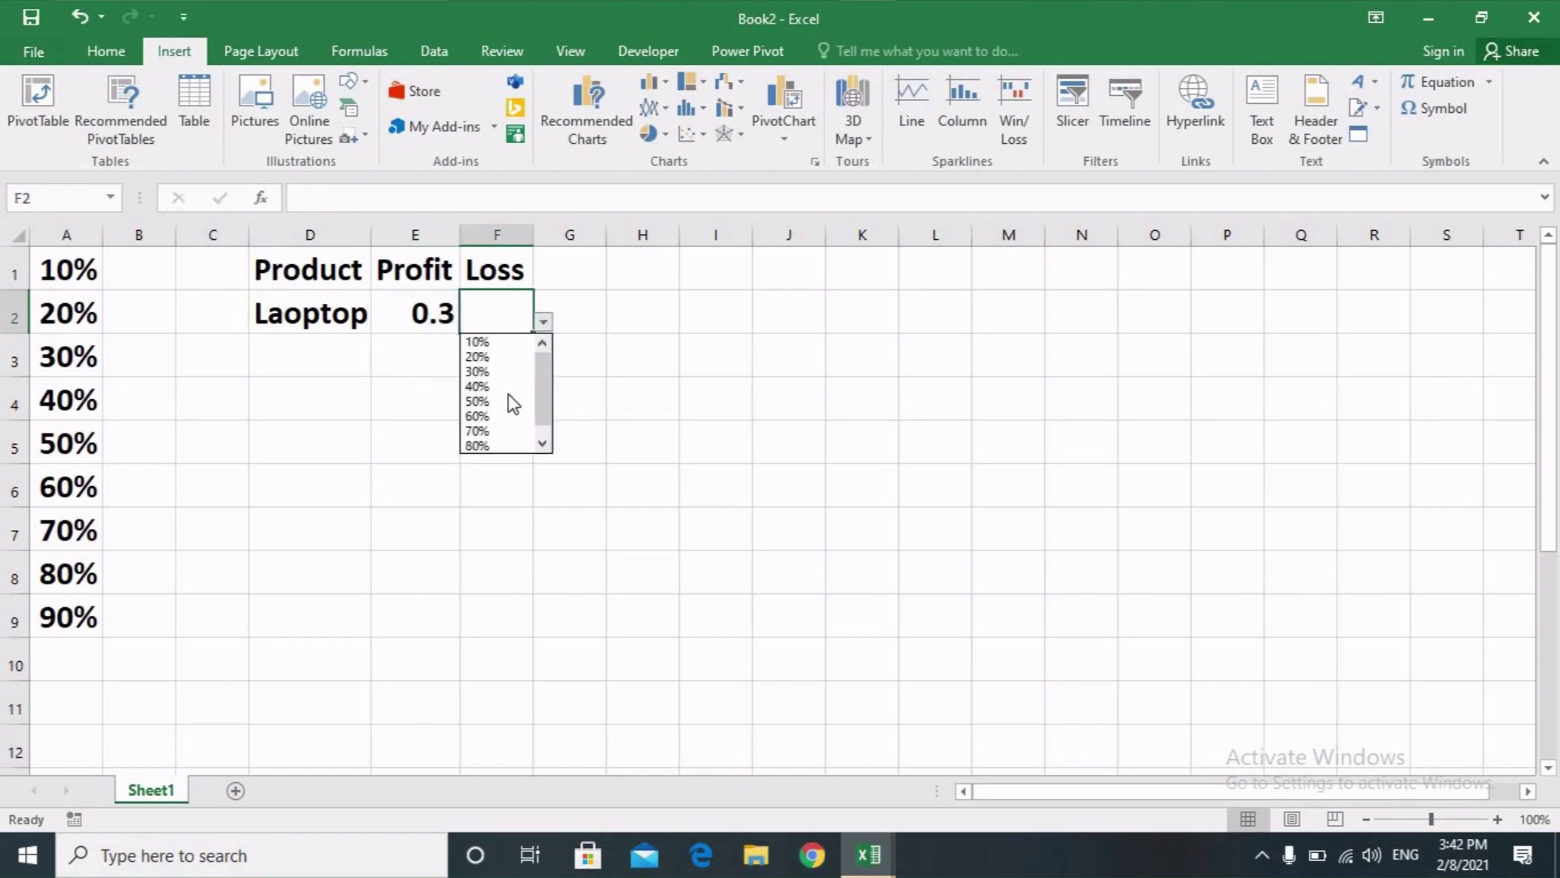
{"action": "left_click", "coordinate": [480, 431]}
{"action": "left_click", "coordinate": [696, 359]}
{"action": "left_click", "coordinate": [393, 366]}
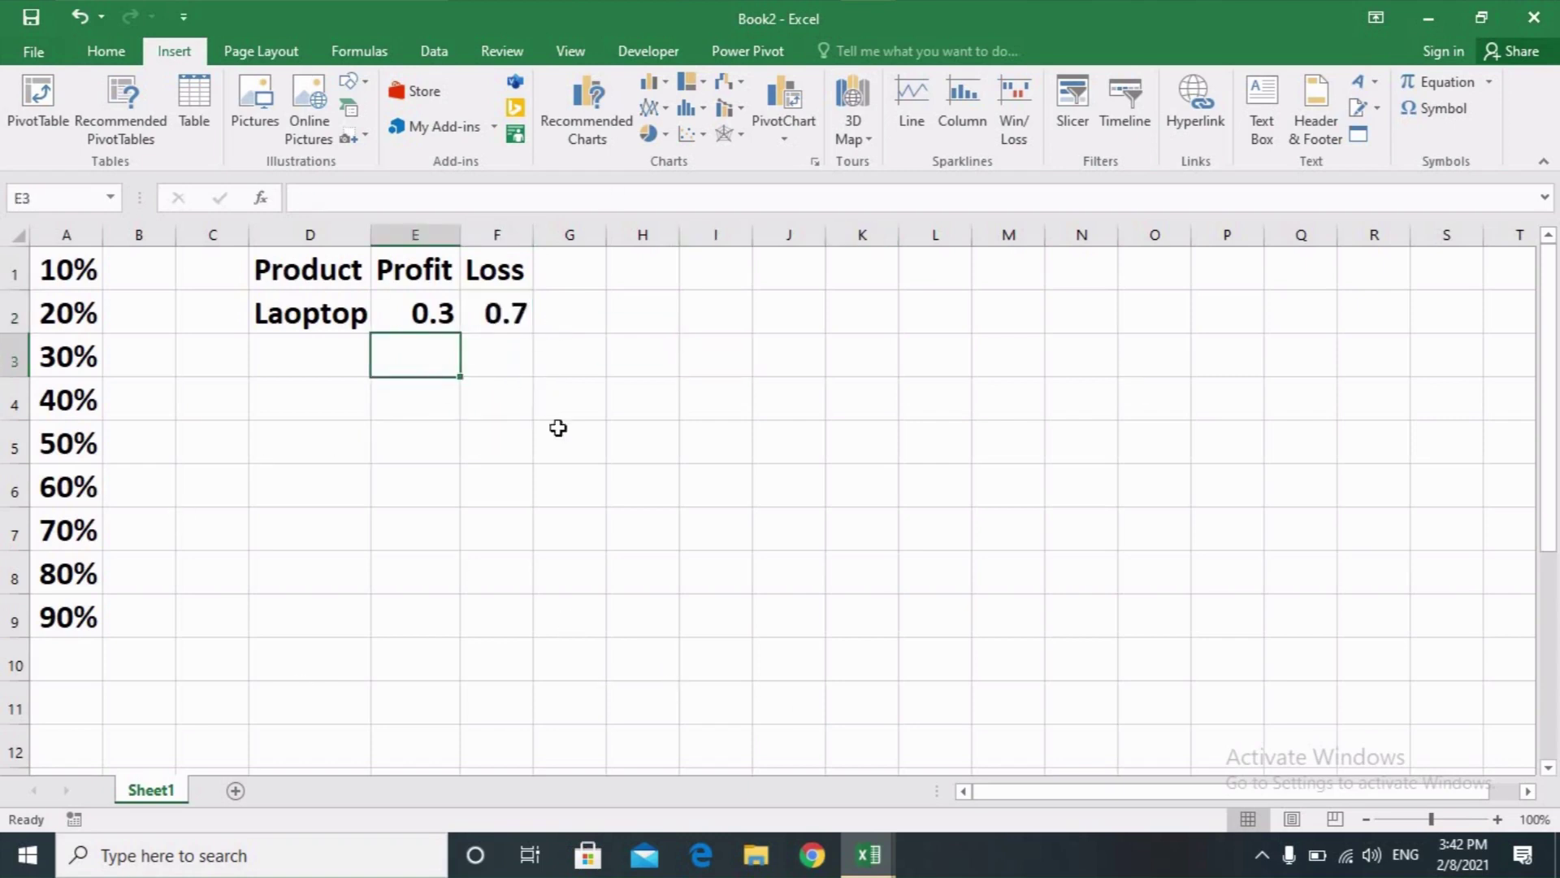
{"action": "left_click", "coordinate": [429, 306]}
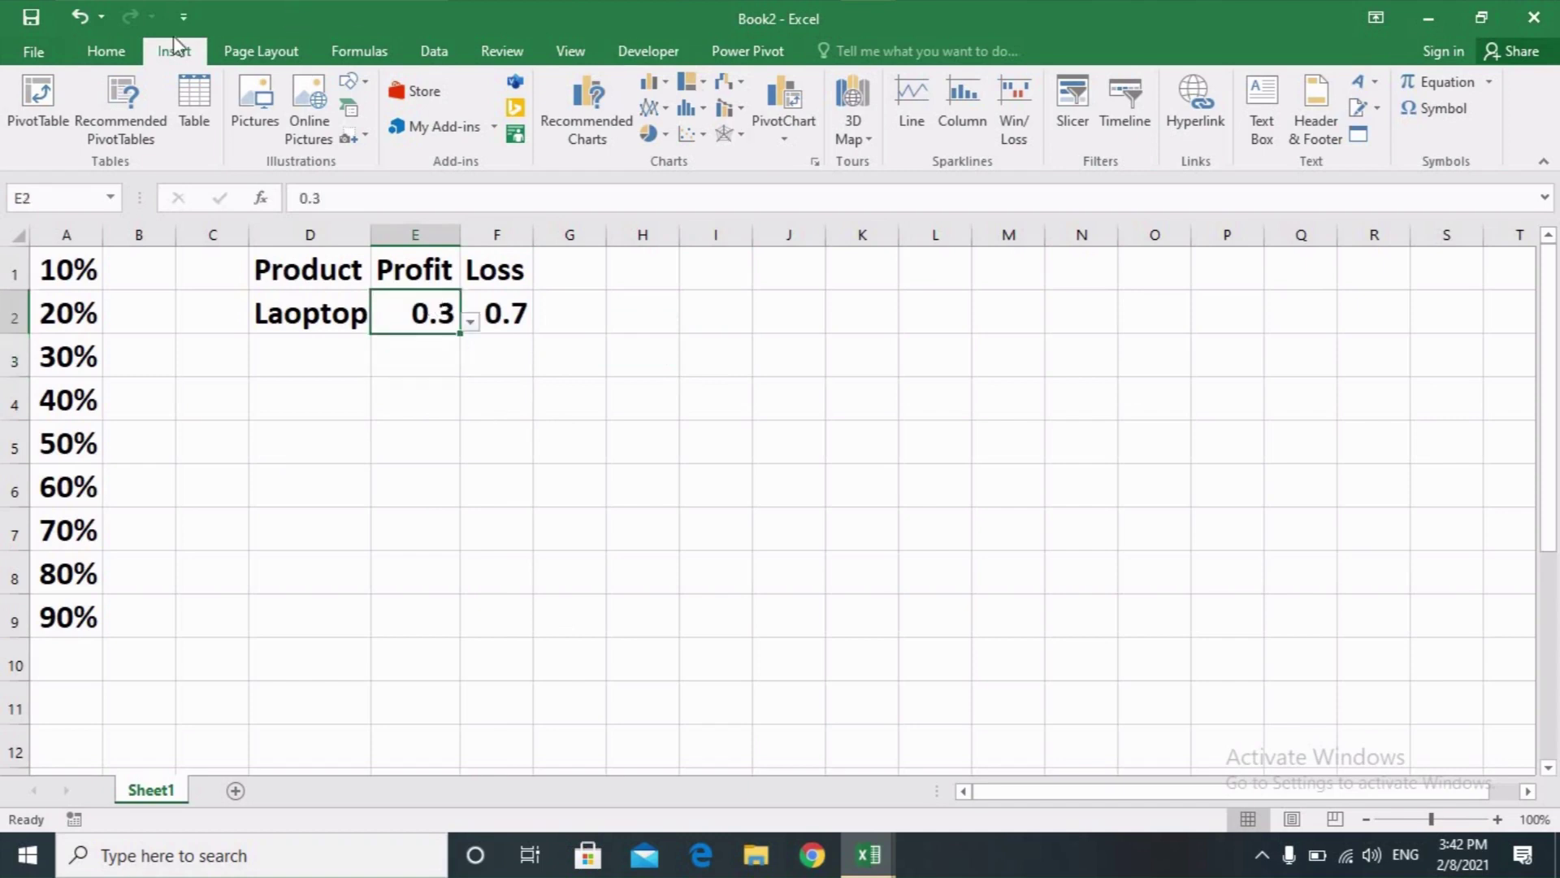
{"action": "left_click", "coordinate": [502, 459]}
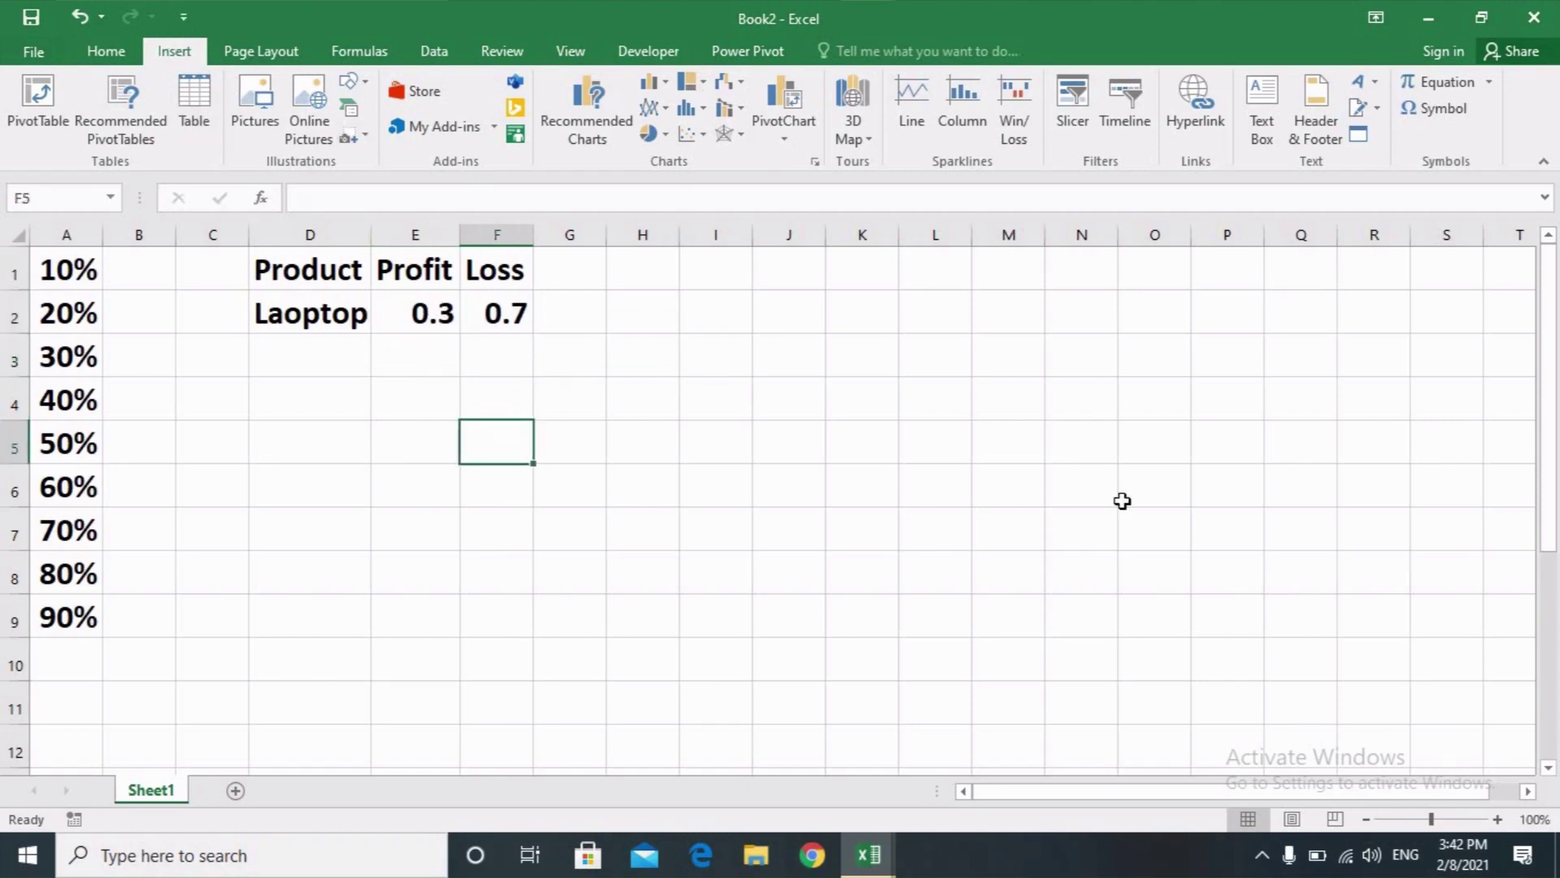
- Insert an empty doughnut chart and nudge it slightly left beside the table
{"action": "left_click", "coordinate": [672, 135]}
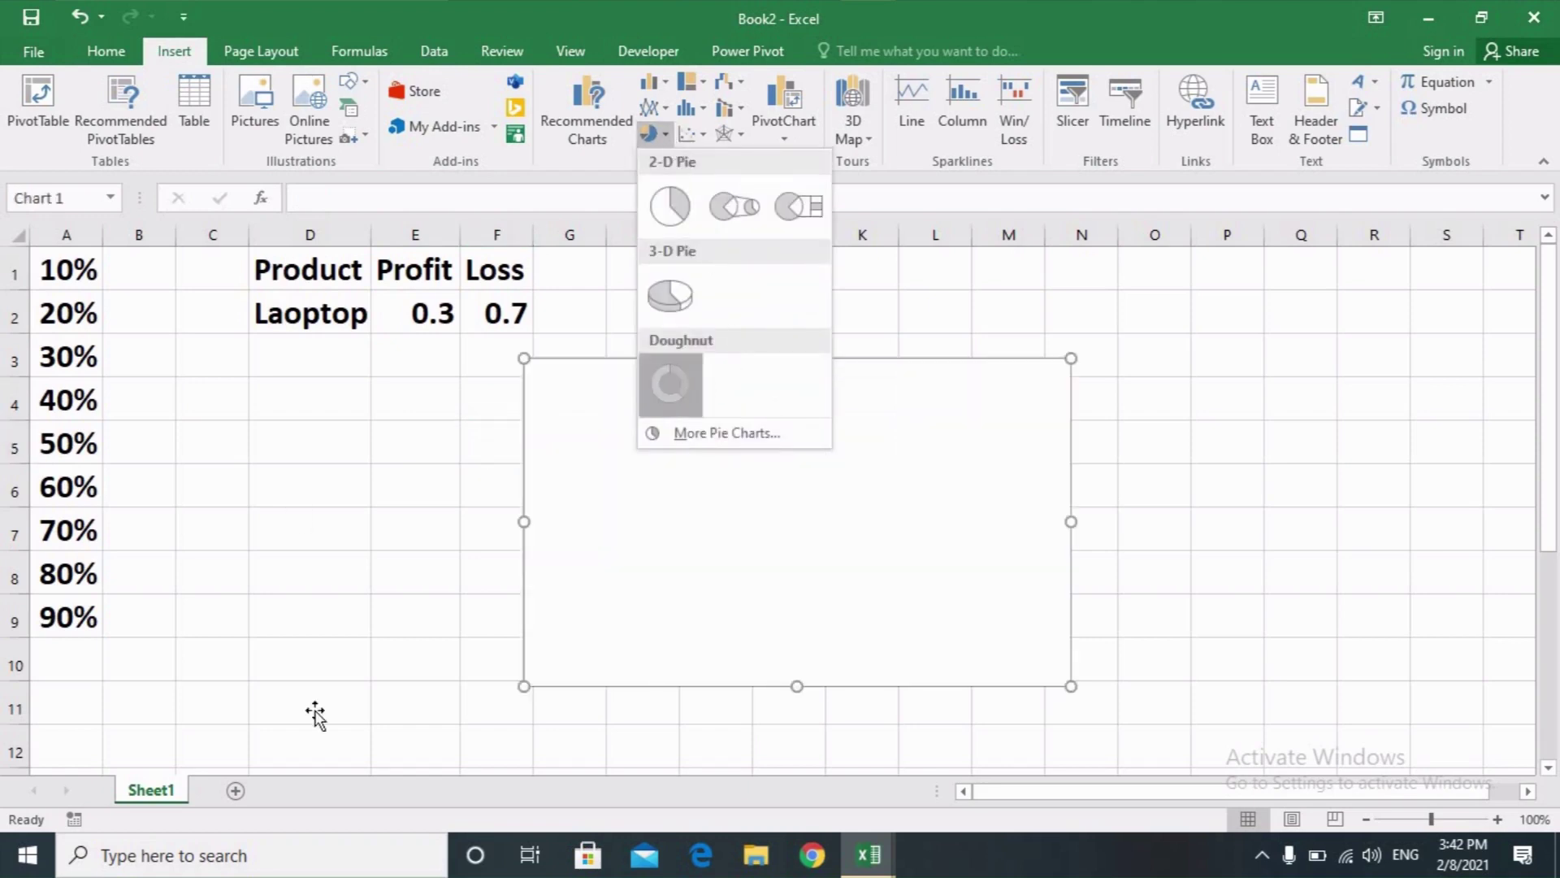
{"action": "left_click", "coordinate": [690, 380]}
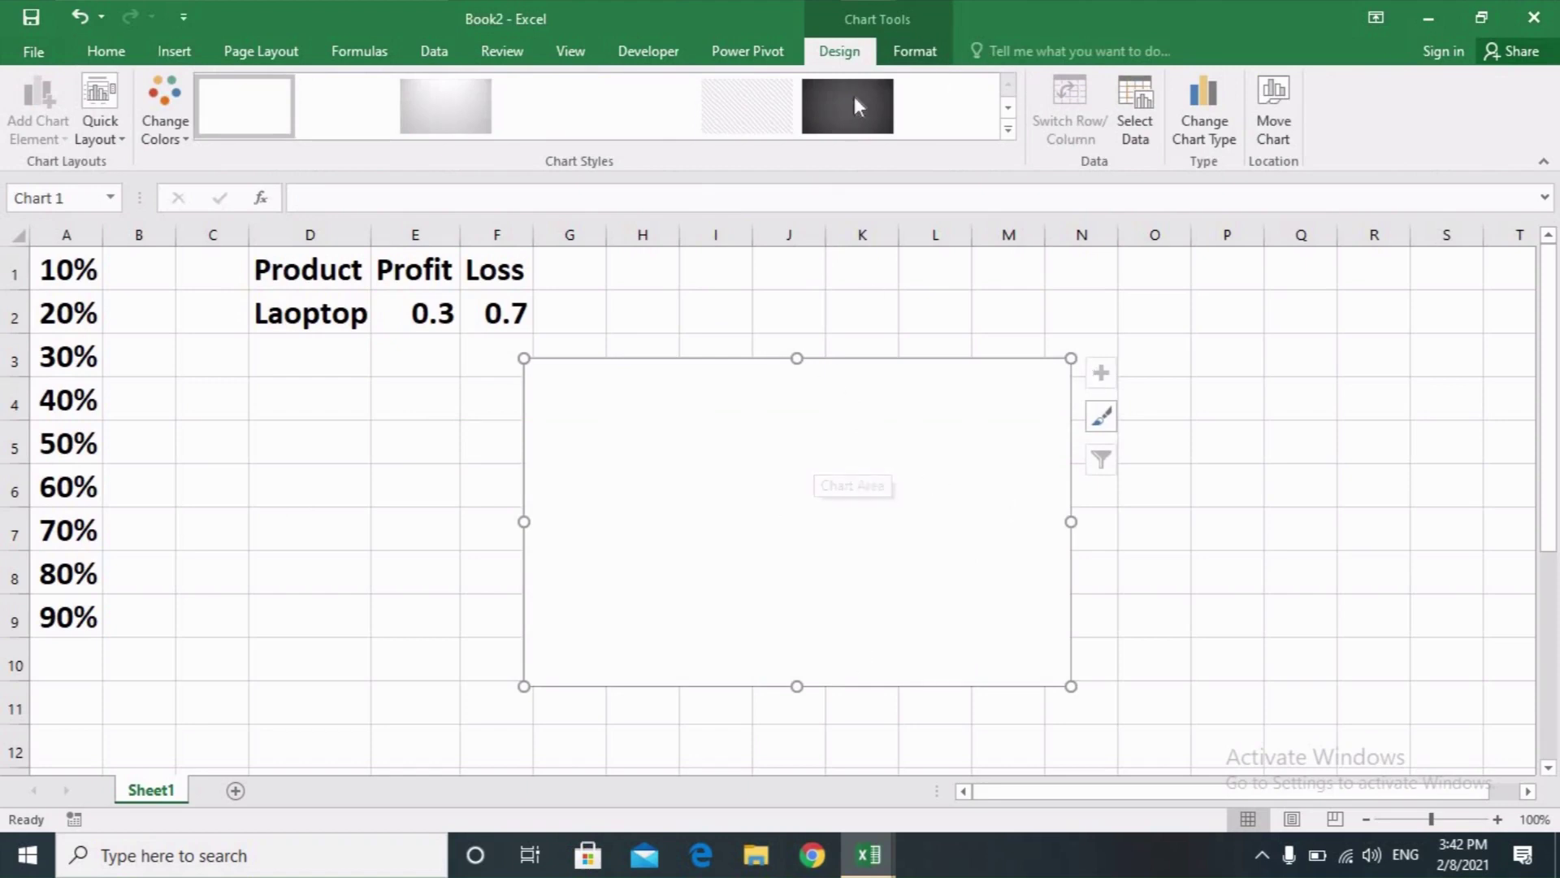
{"action": "left_click", "coordinate": [919, 53]}
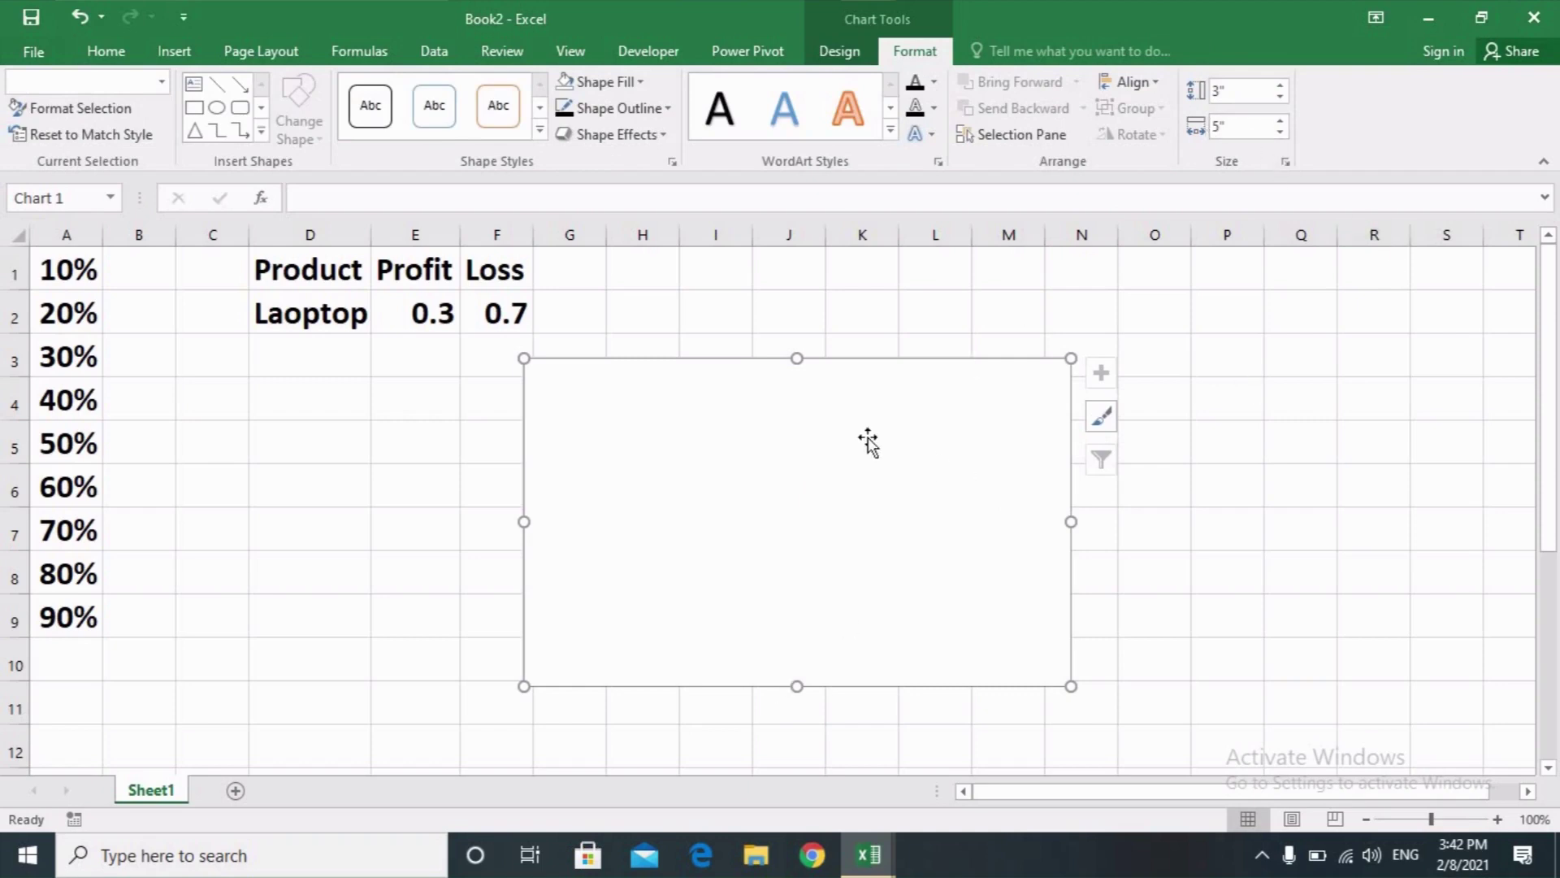
{"action": "left_click_drag", "start_coordinate": [829, 519], "coordinate": [750, 513]}
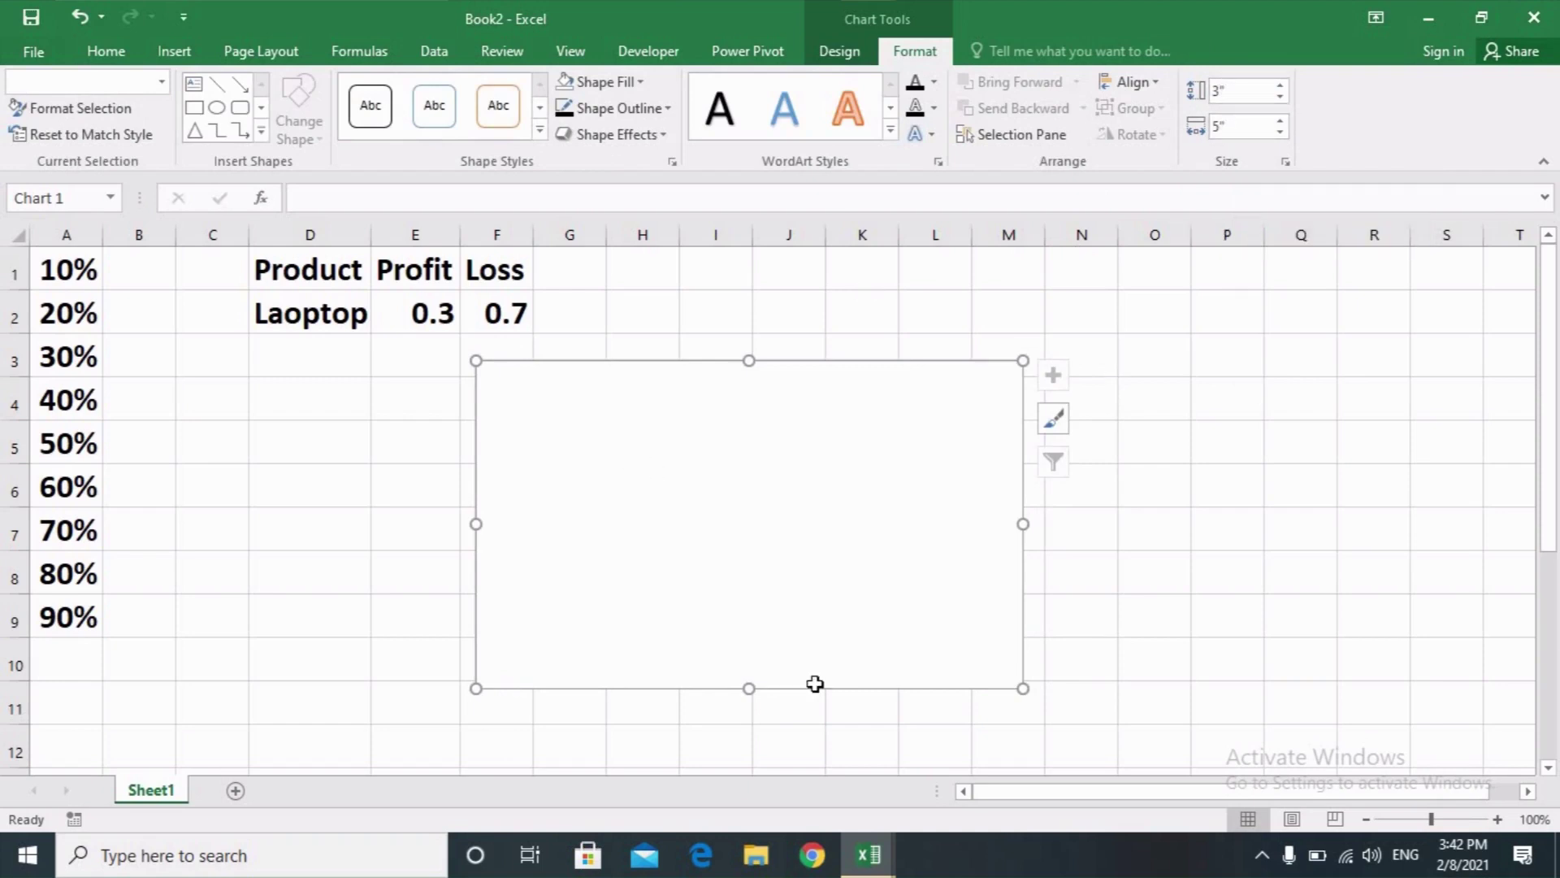
- Add a series of eighteen values of 1 through Select Data, forming an 18-slice ring
{"action": "right_click", "coordinate": [657, 460]}
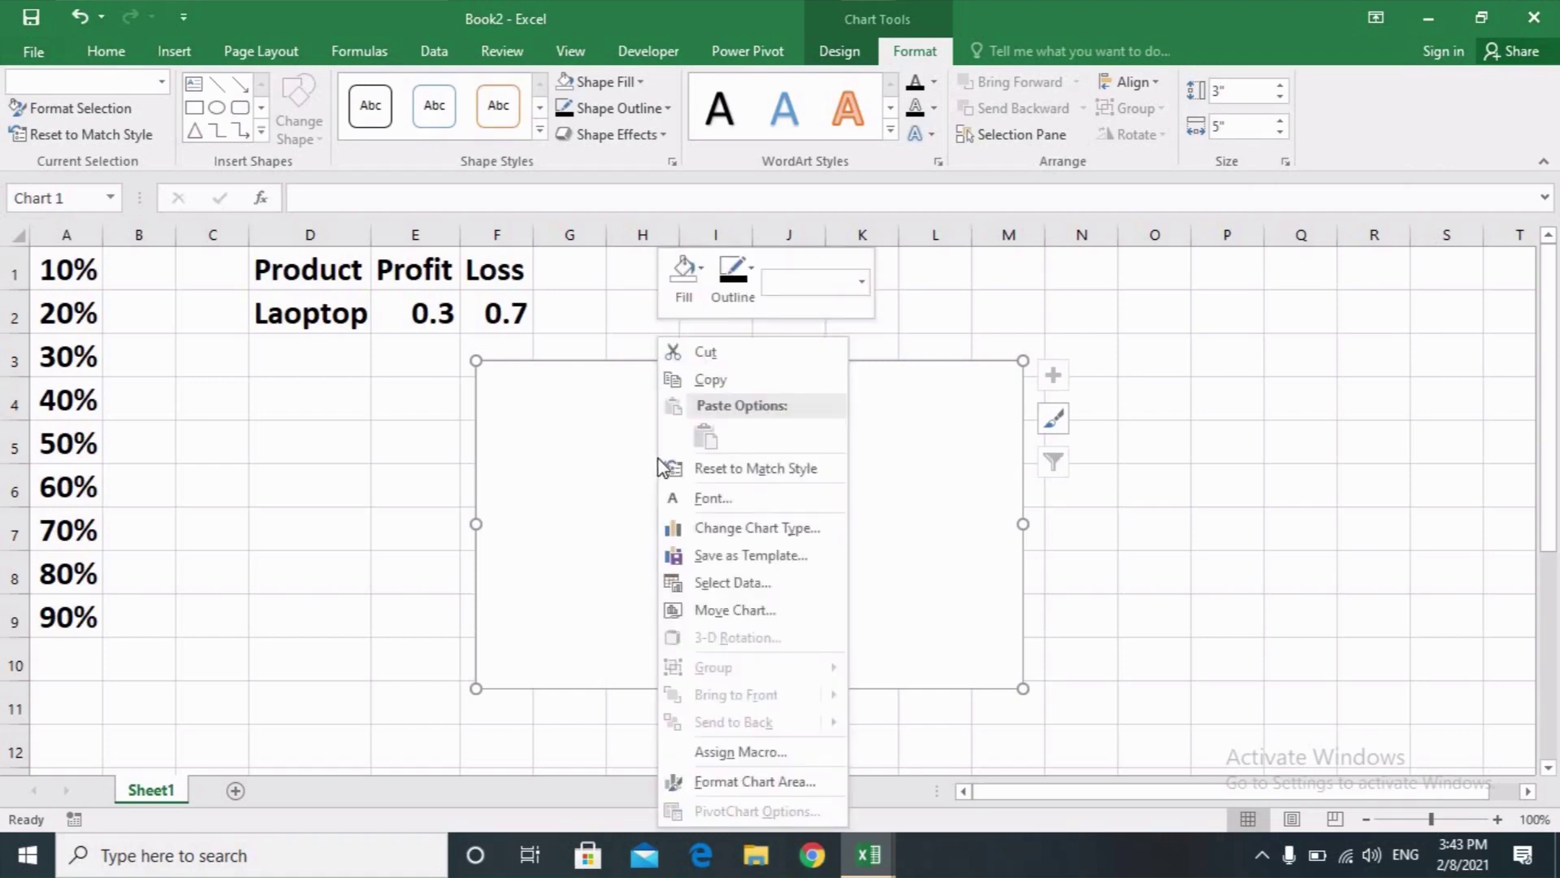
{"action": "left_click", "coordinate": [735, 583]}
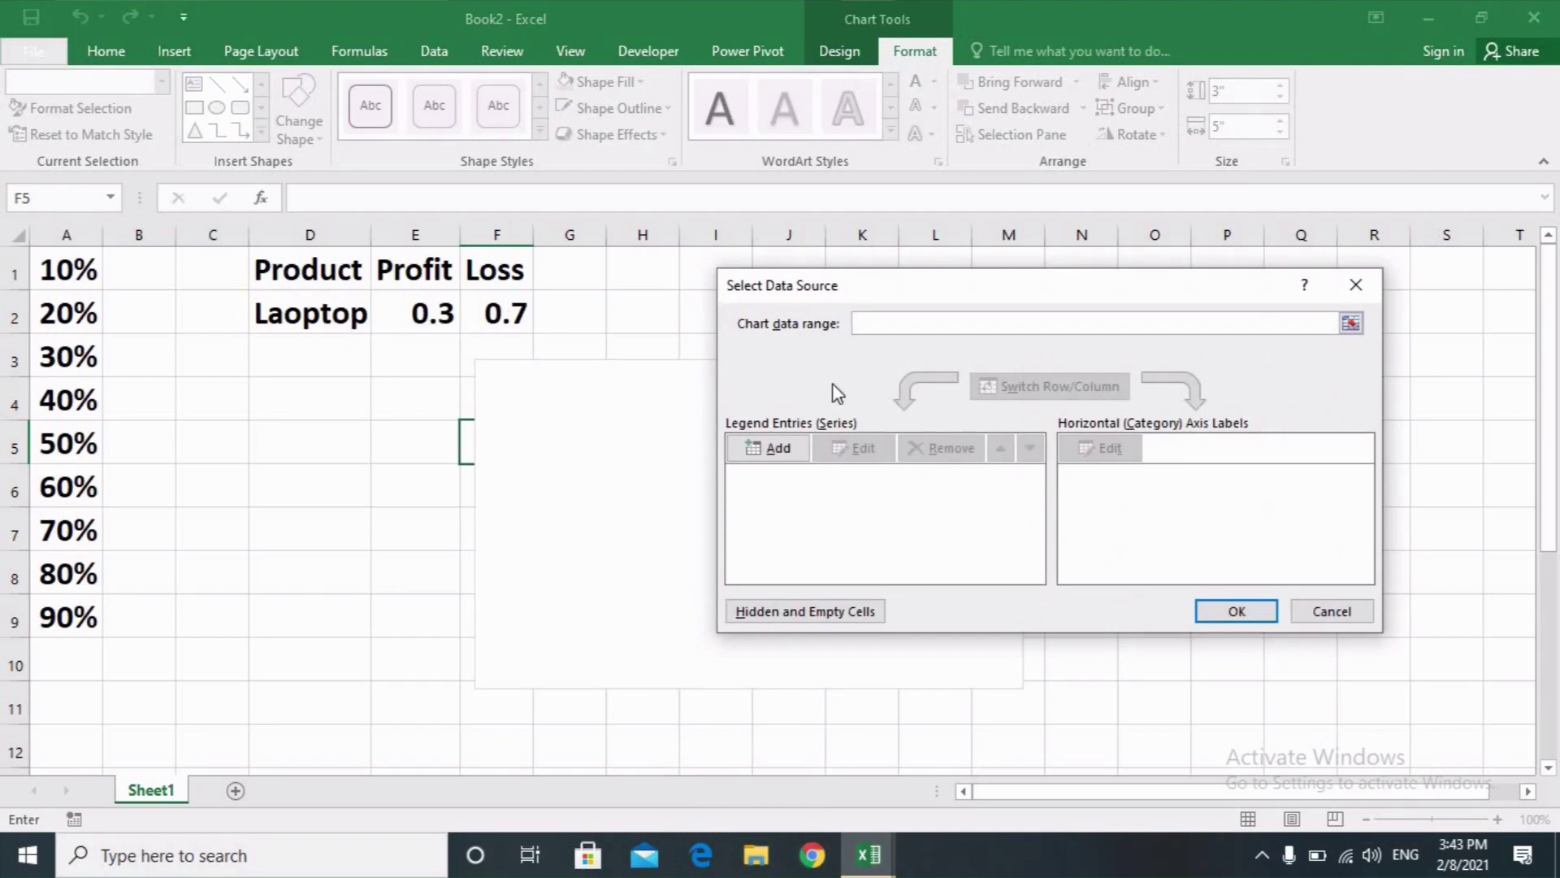
{"action": "left_click", "coordinate": [754, 450]}
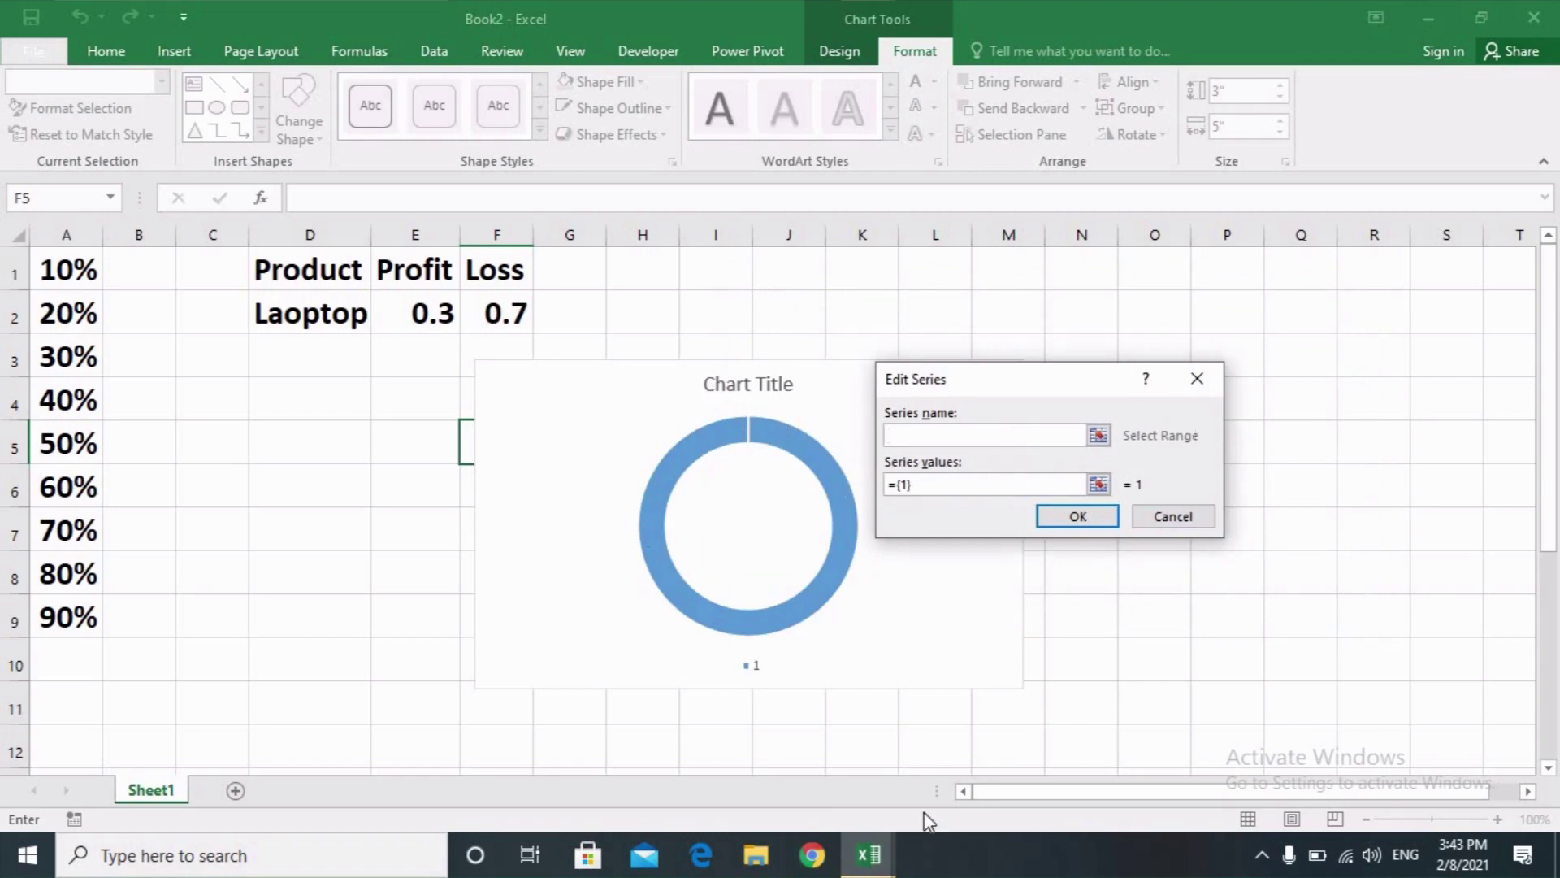
{"action": "mouse_move", "coordinate": [868, 855]}
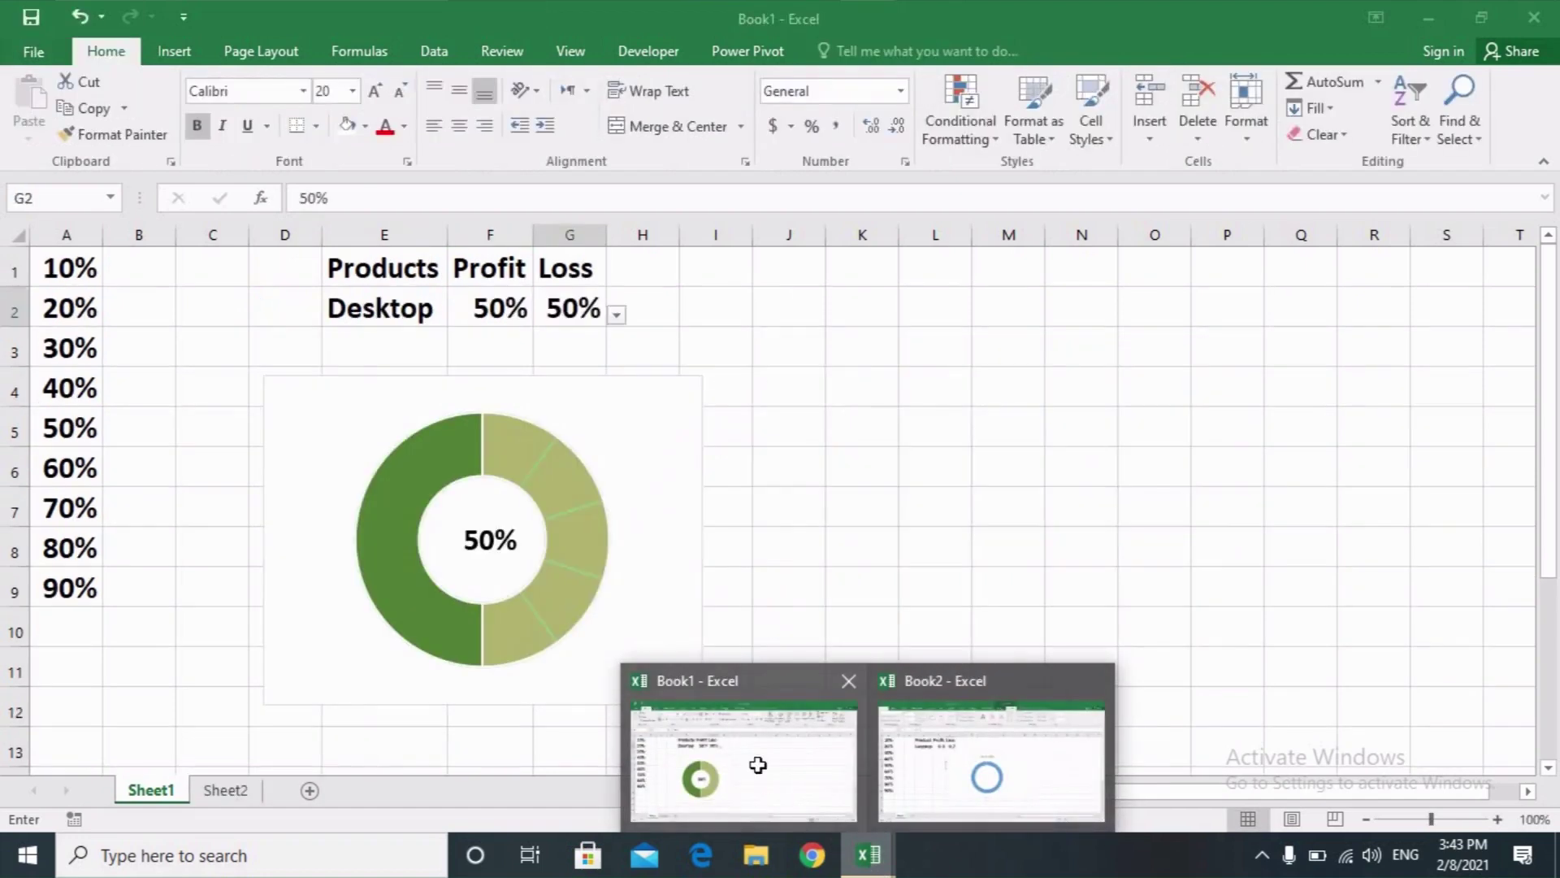
{"action": "left_click", "coordinate": [756, 664]}
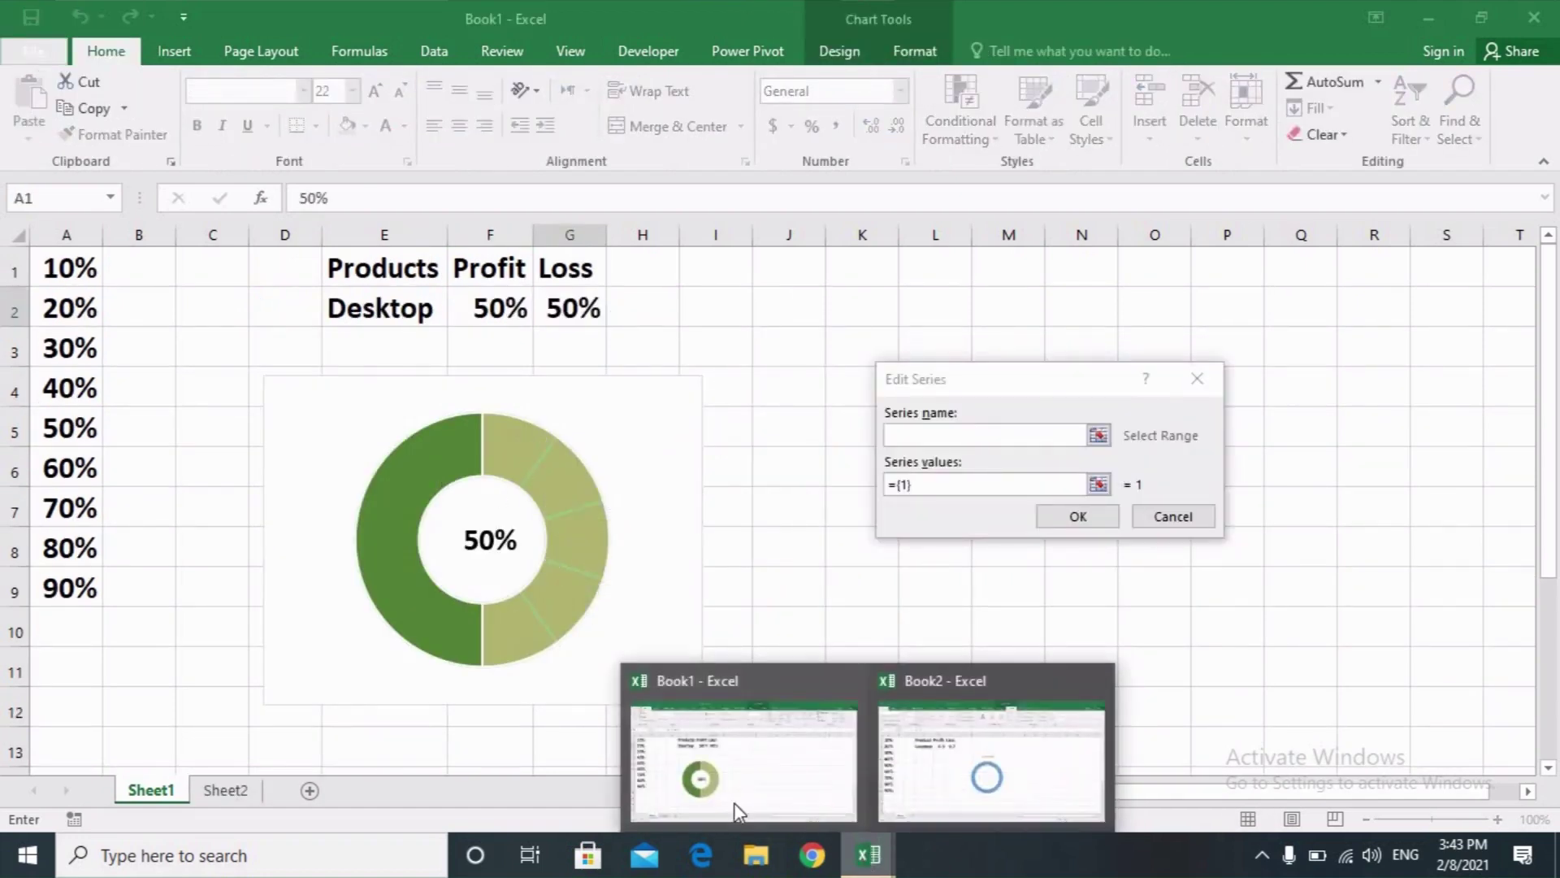
{"action": "left_click", "coordinate": [989, 743]}
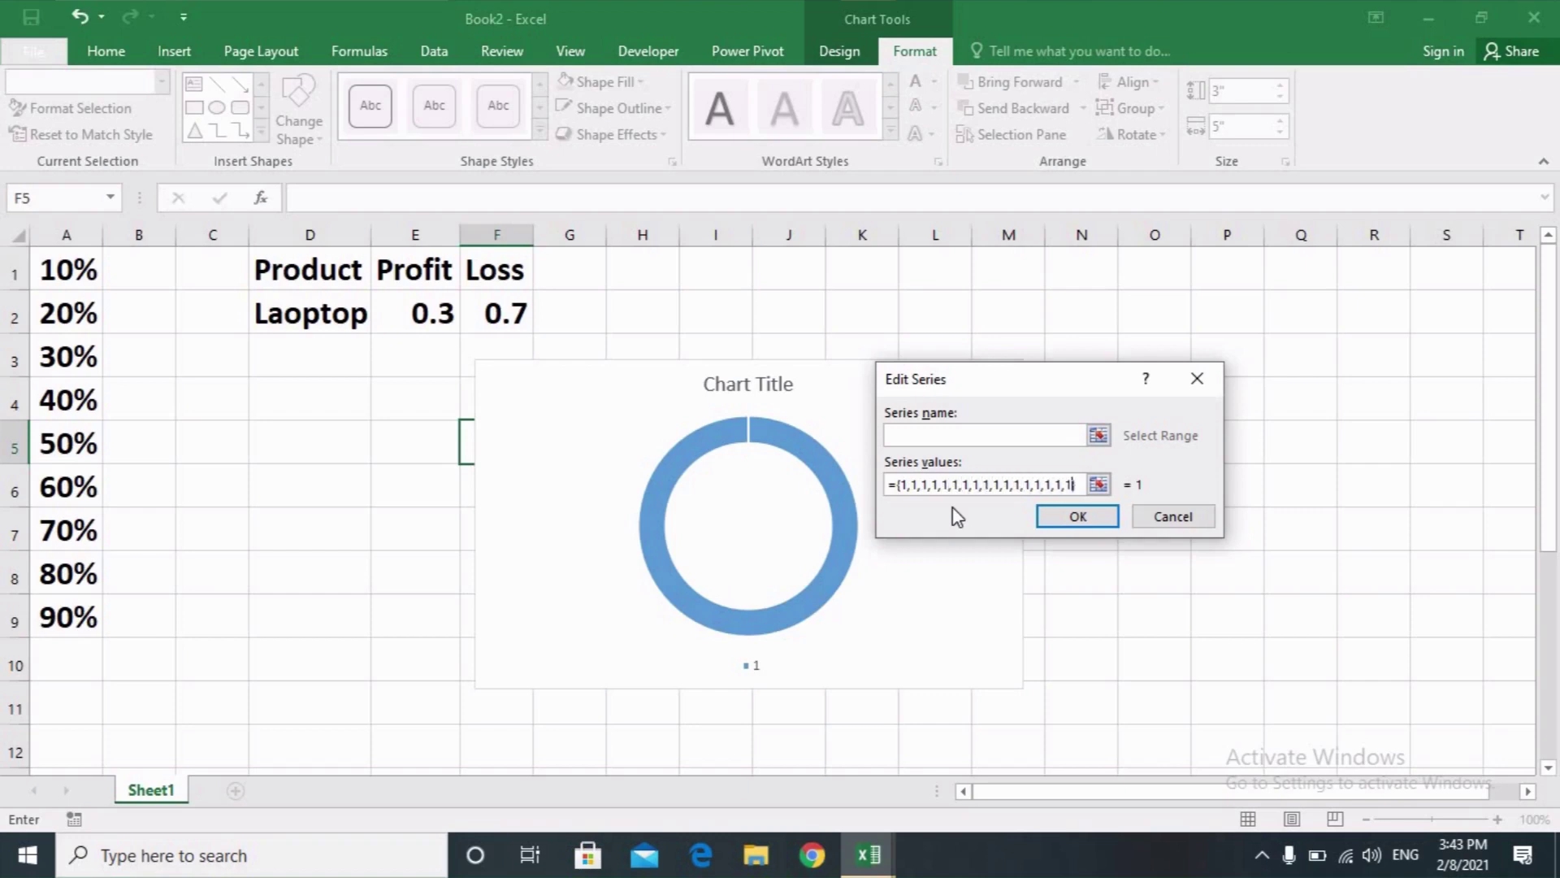
{"action": "left_click", "coordinate": [1071, 518]}
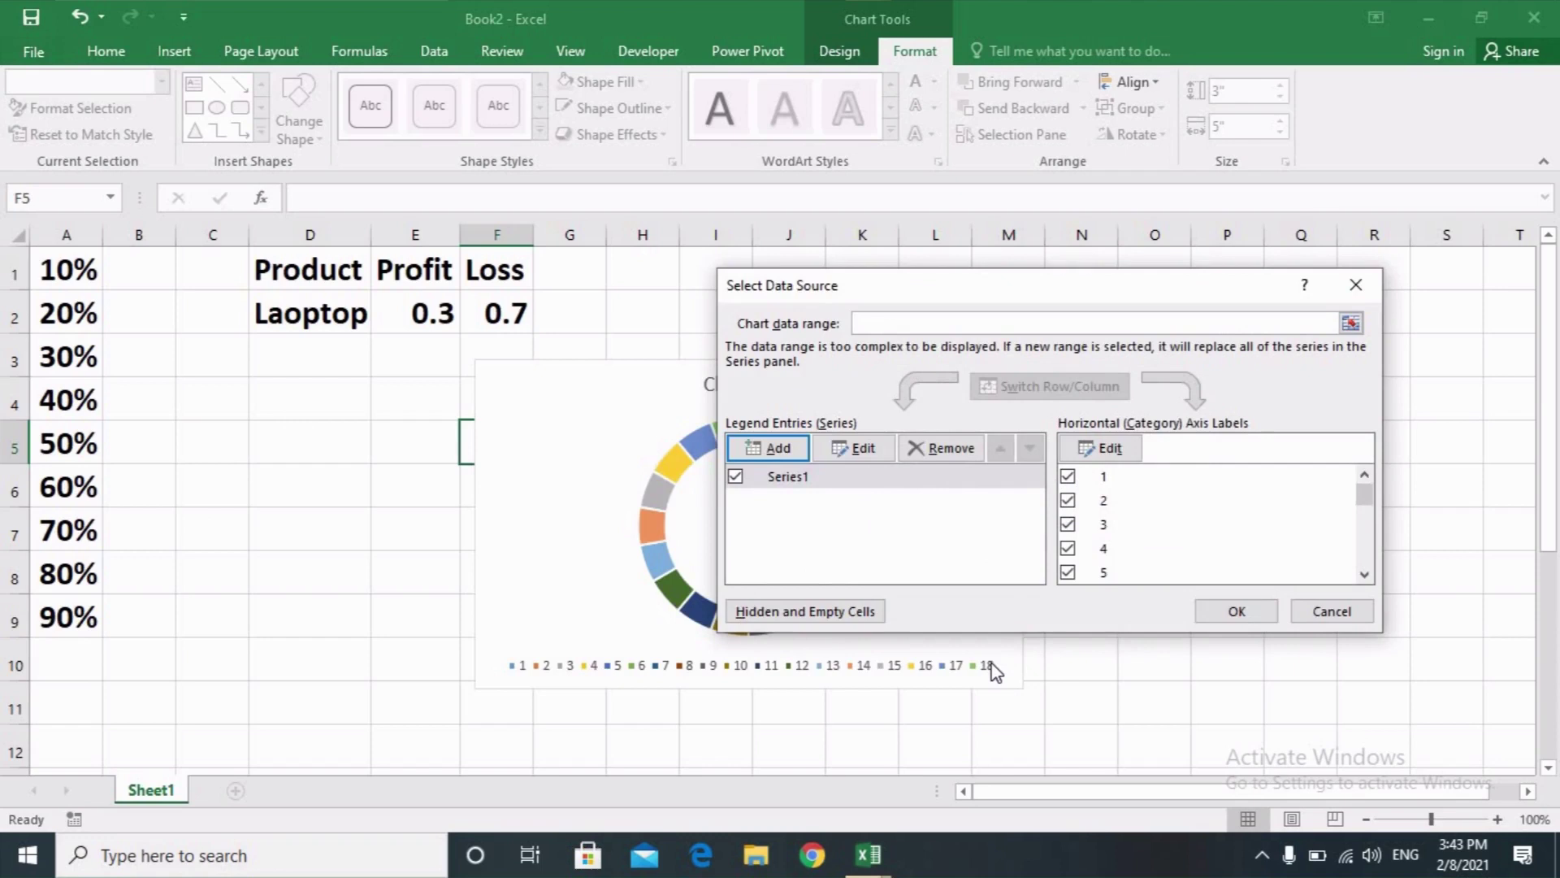
{"action": "left_click_drag", "start_coordinate": [1019, 291], "coordinate": [1261, 282]}
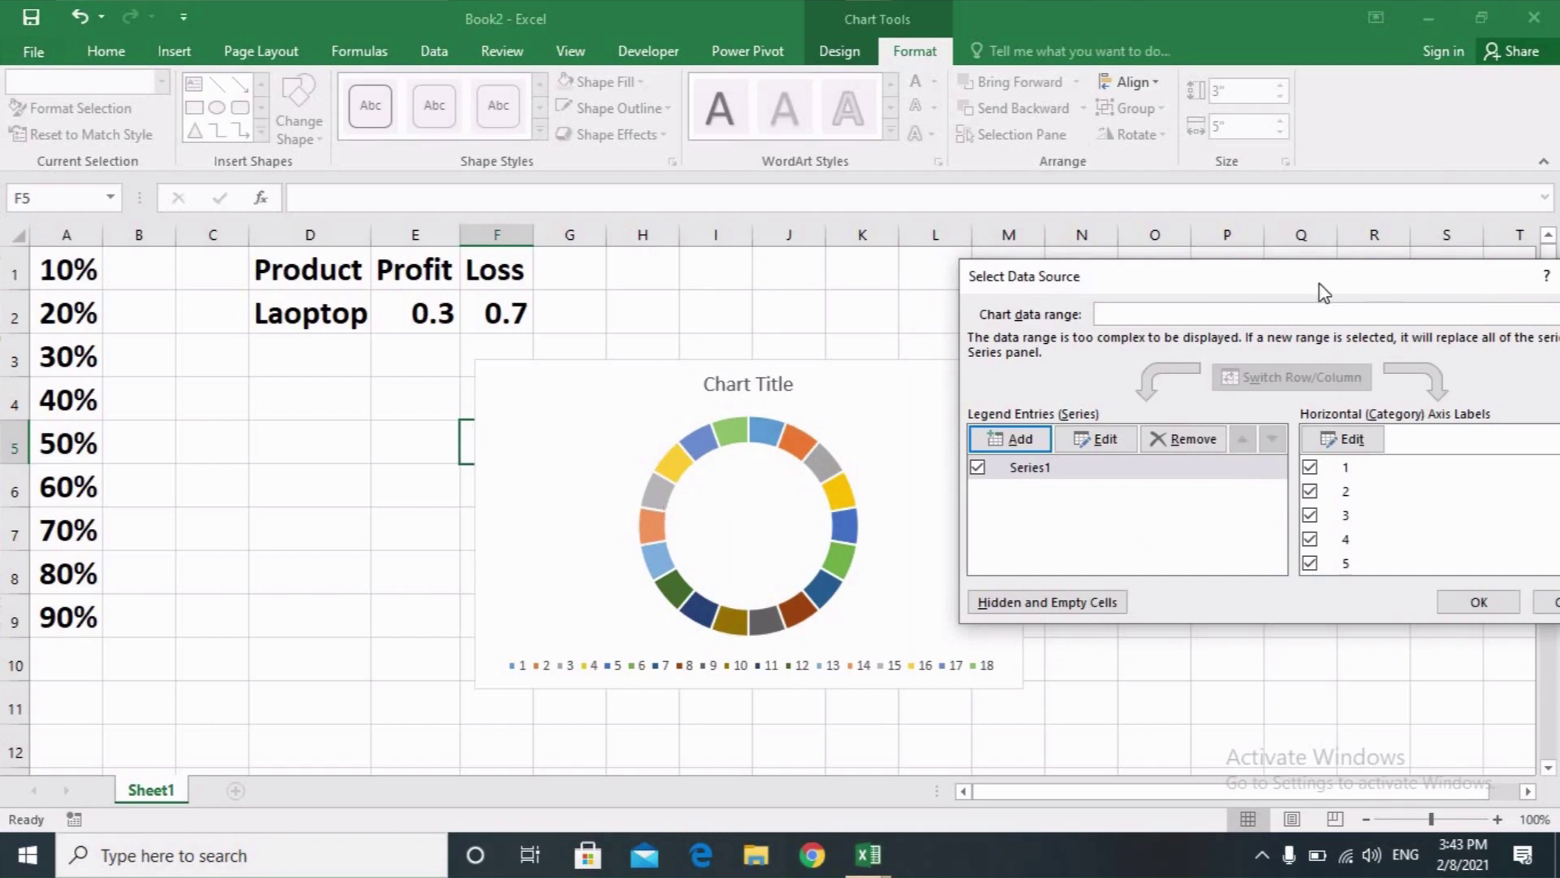
{"action": "left_click_drag", "start_coordinate": [1320, 291], "coordinate": [1211, 339]}
- Close Select Data Source and delete the chart's legend and title
{"action": "left_click", "coordinate": [1258, 591]}
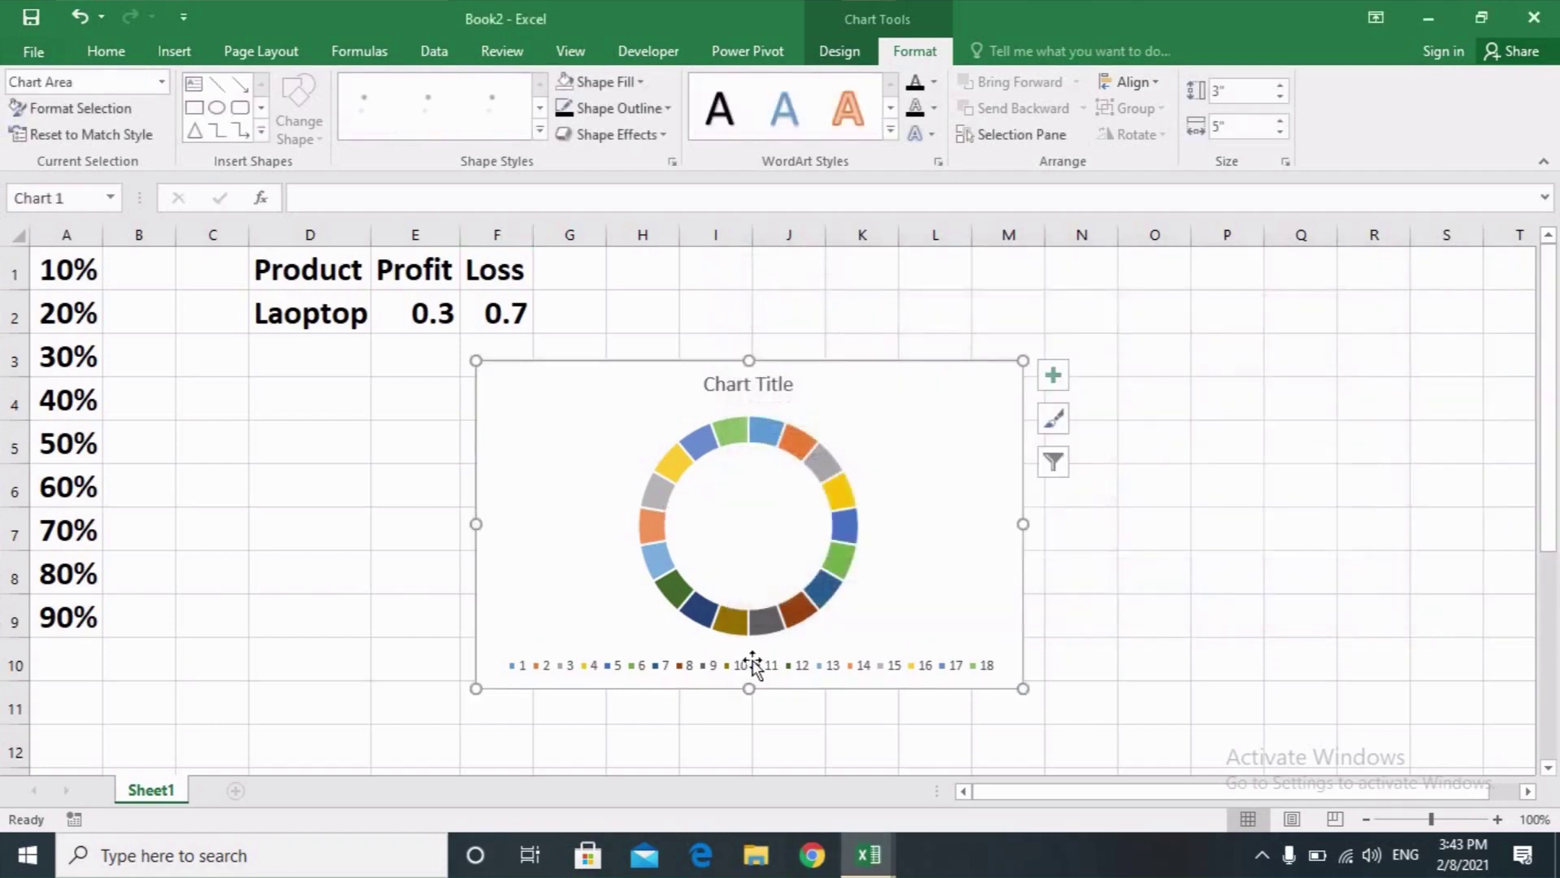
{"action": "left_click", "coordinate": [753, 672]}
{"action": "key", "text": "Delete"}
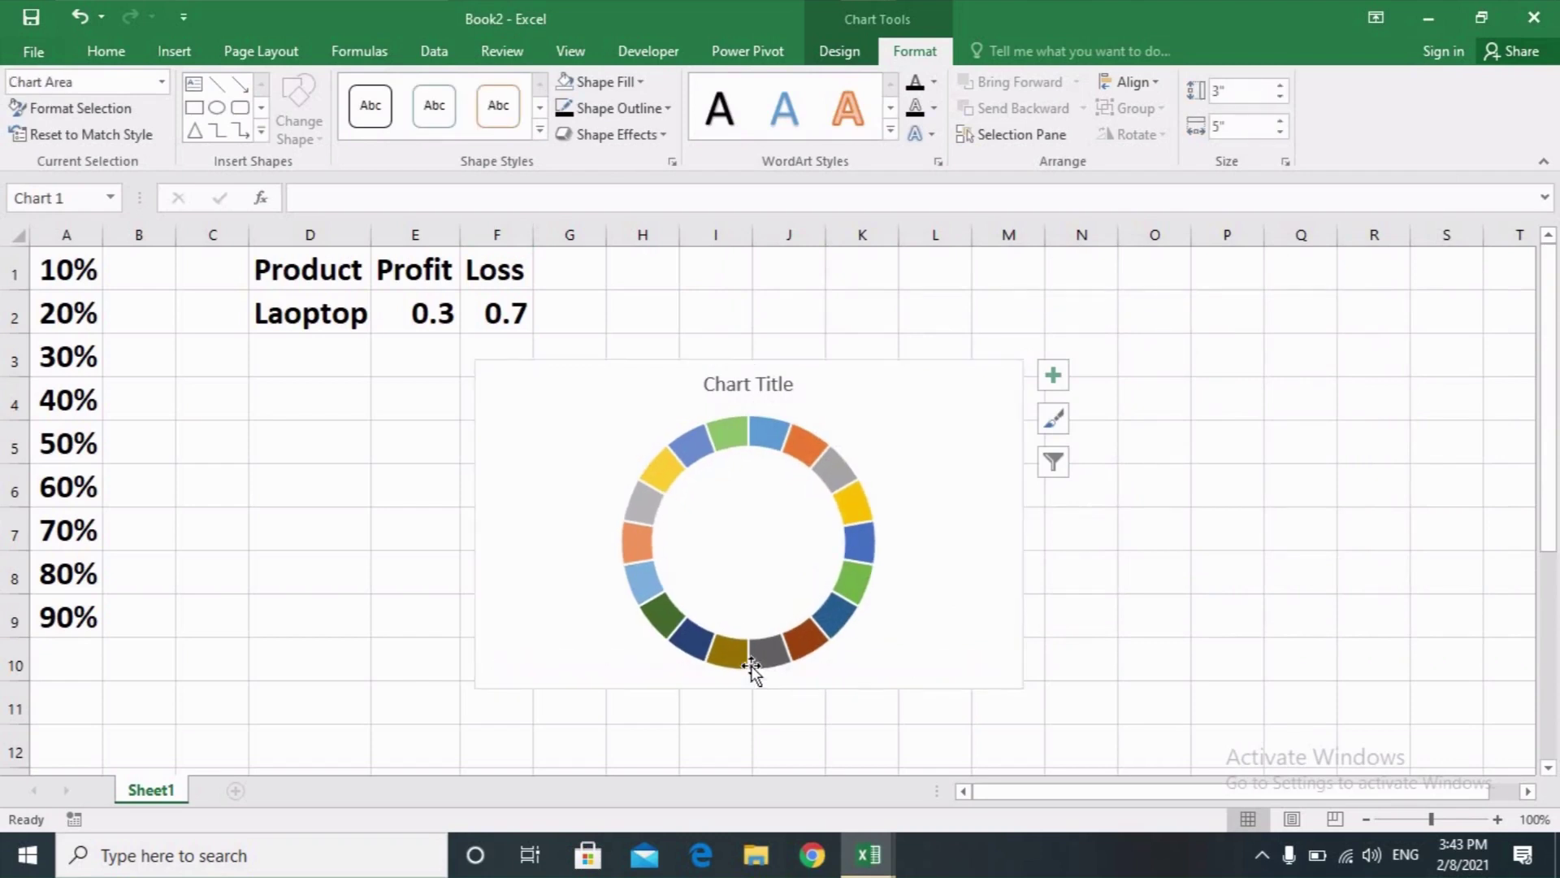
{"action": "left_click", "coordinate": [789, 383]}
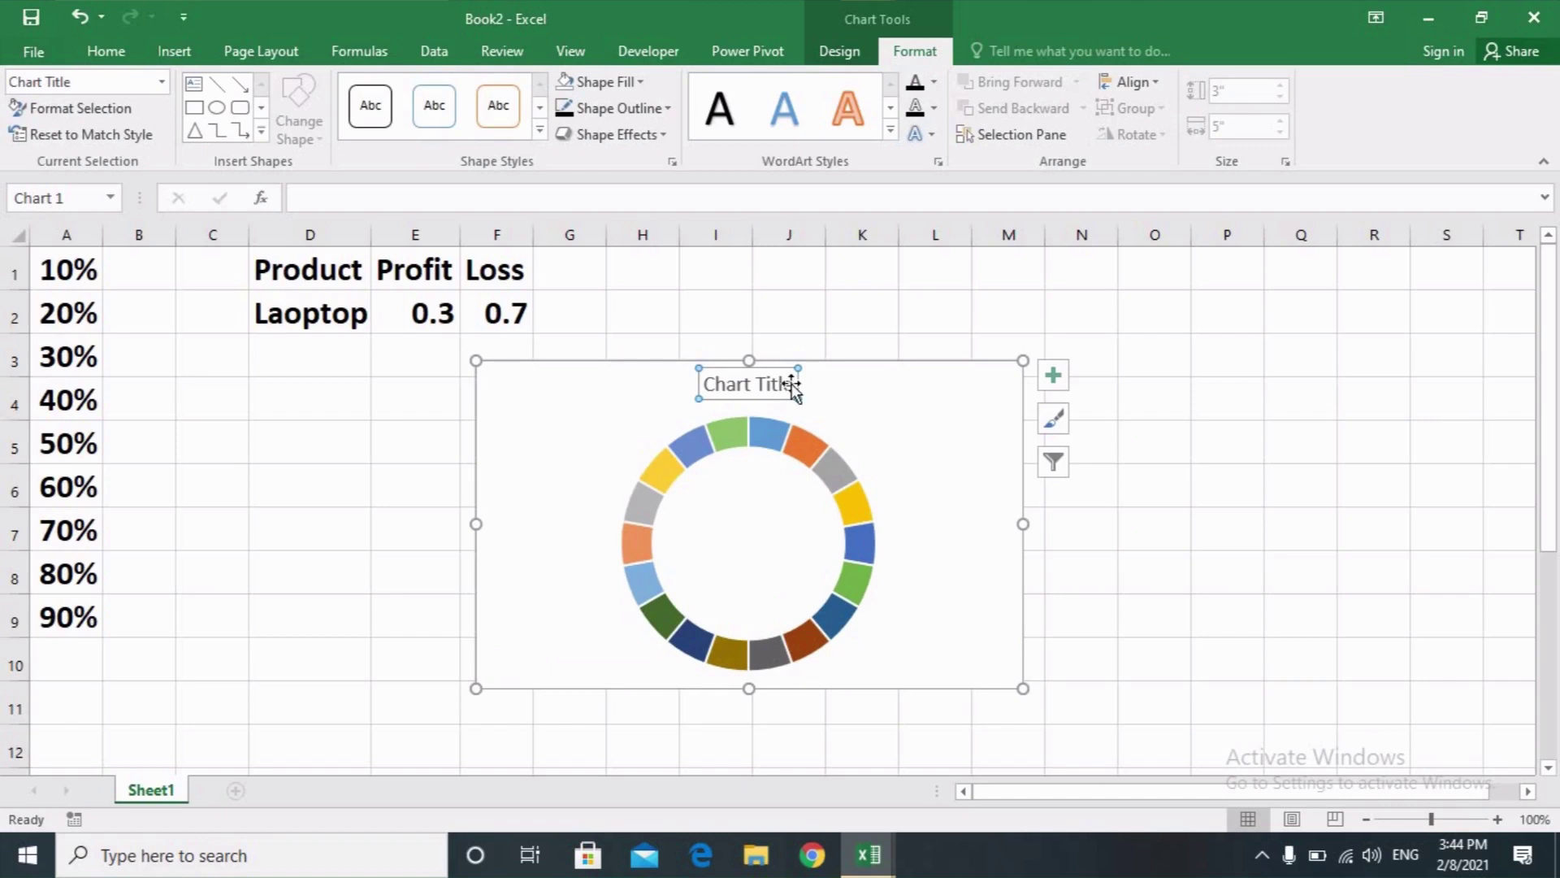
{"action": "key", "text": "Delete"}
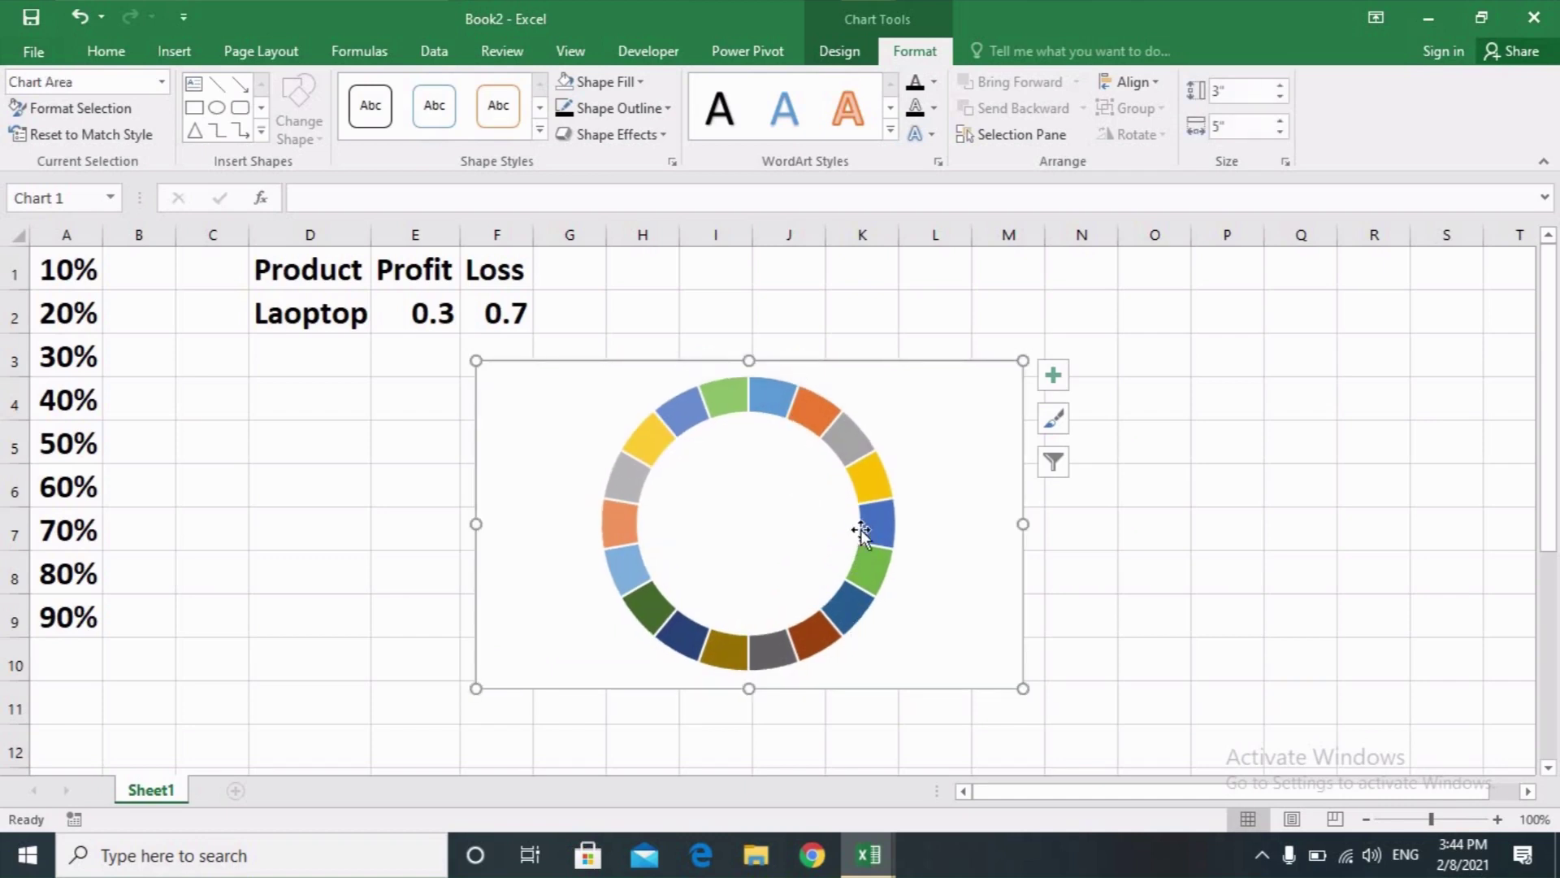
- Fill all doughnut slices with solid light green via Format Data Series
{"action": "right_click", "coordinate": [861, 532]}
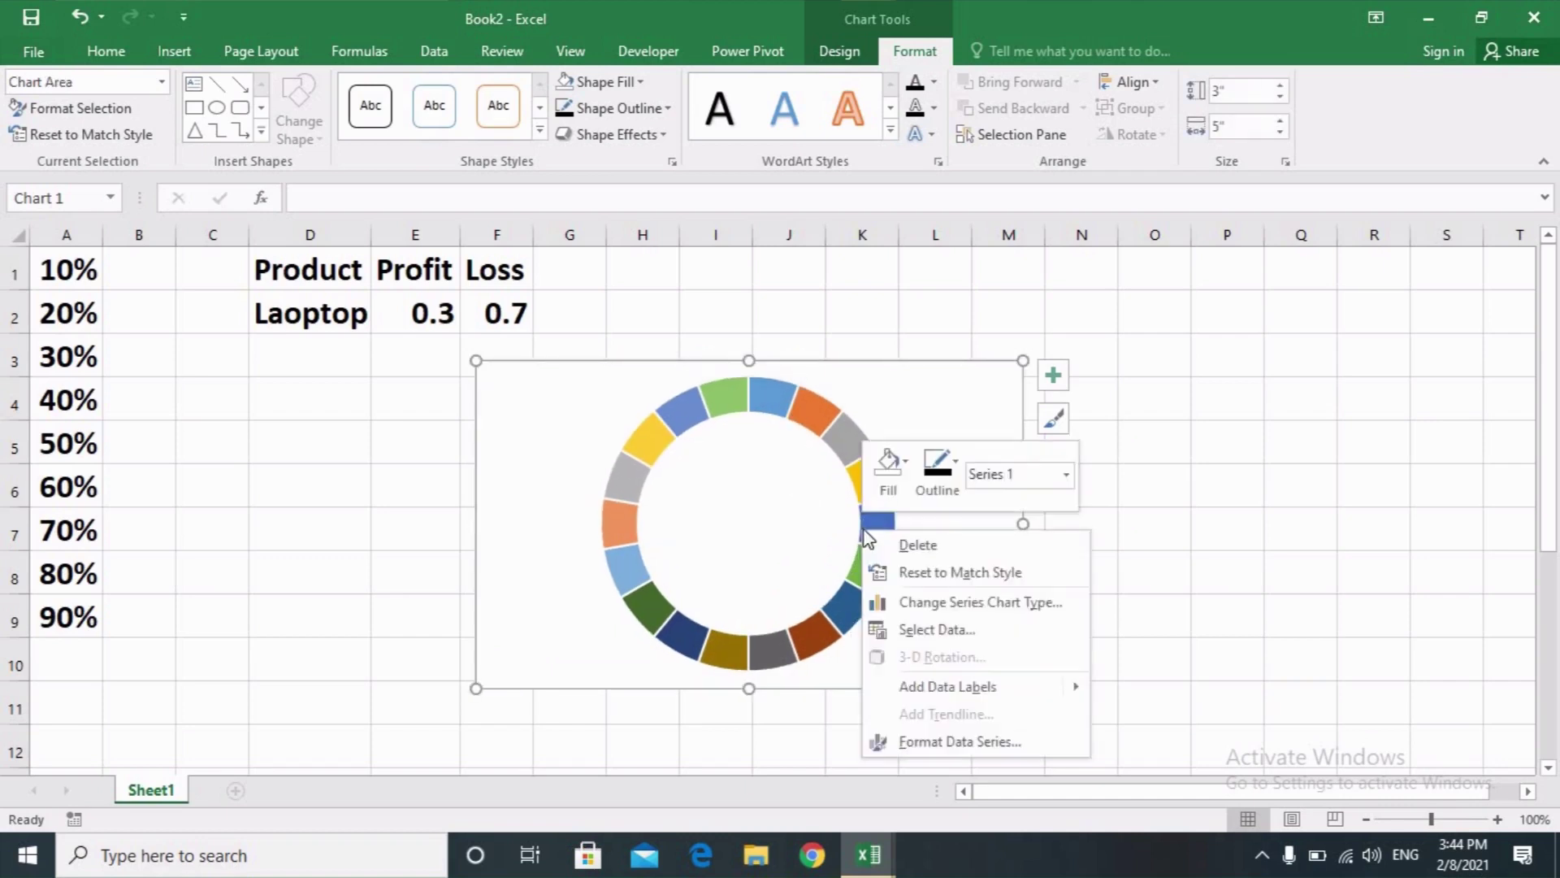
{"action": "left_click", "coordinate": [932, 741]}
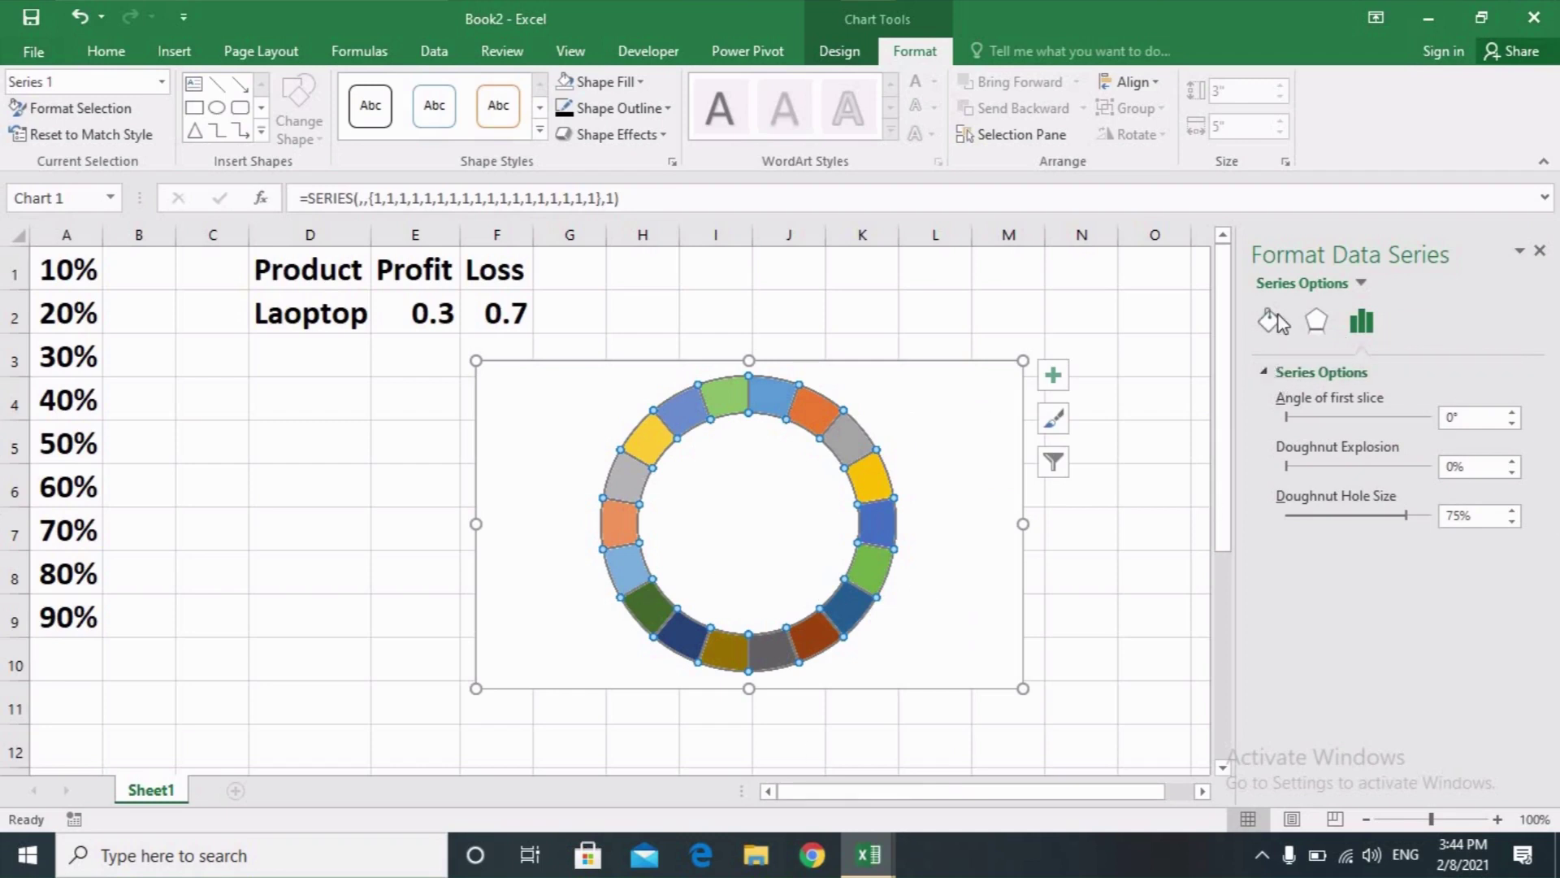
{"action": "left_click", "coordinate": [1271, 320]}
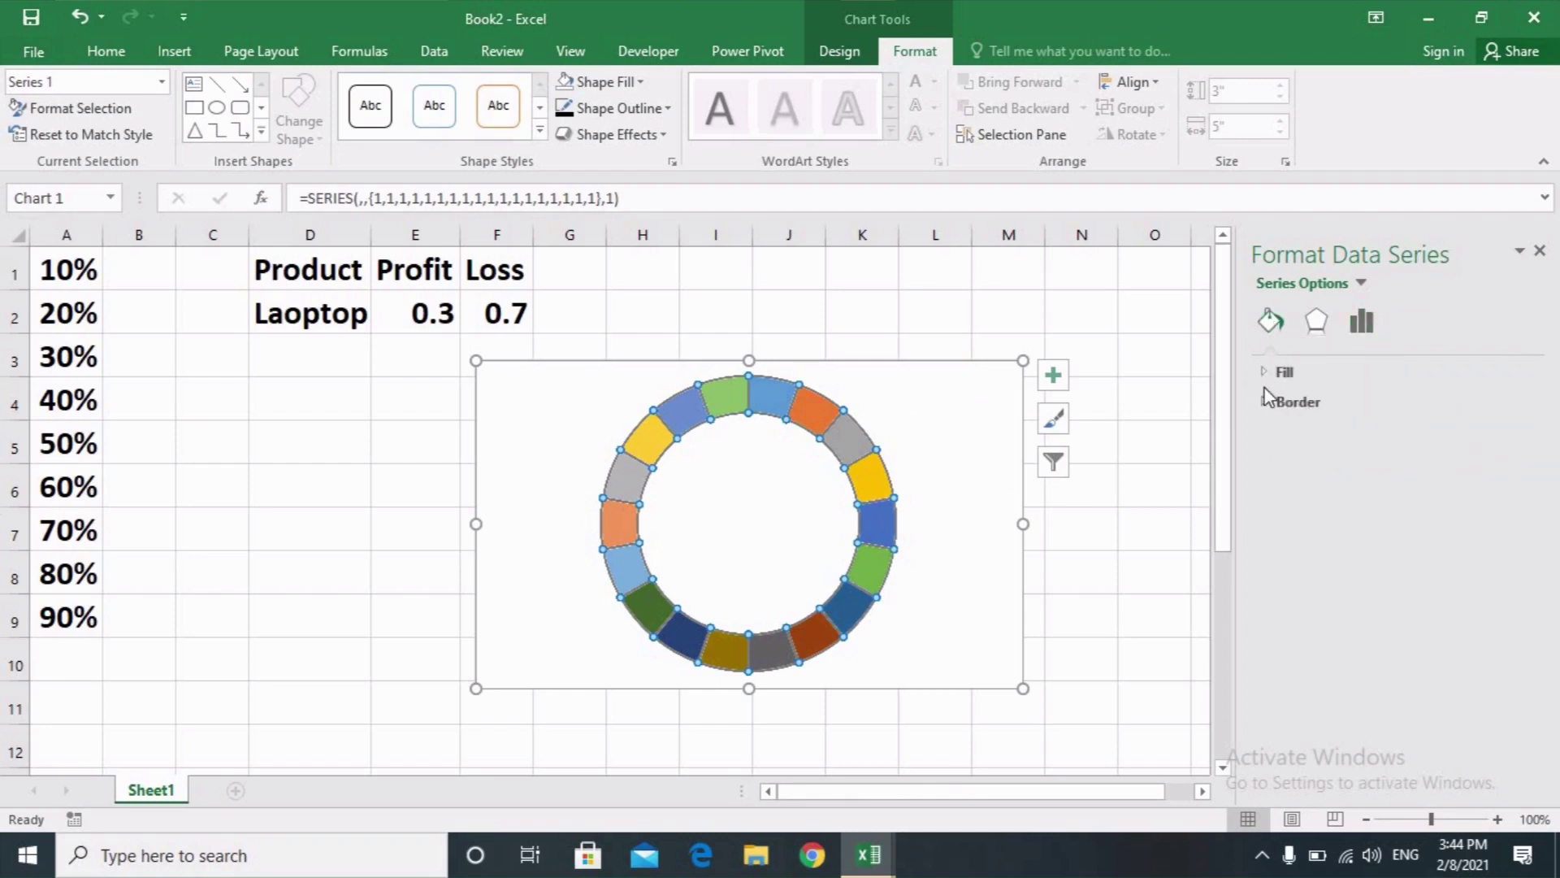
{"action": "left_click", "coordinate": [1280, 373]}
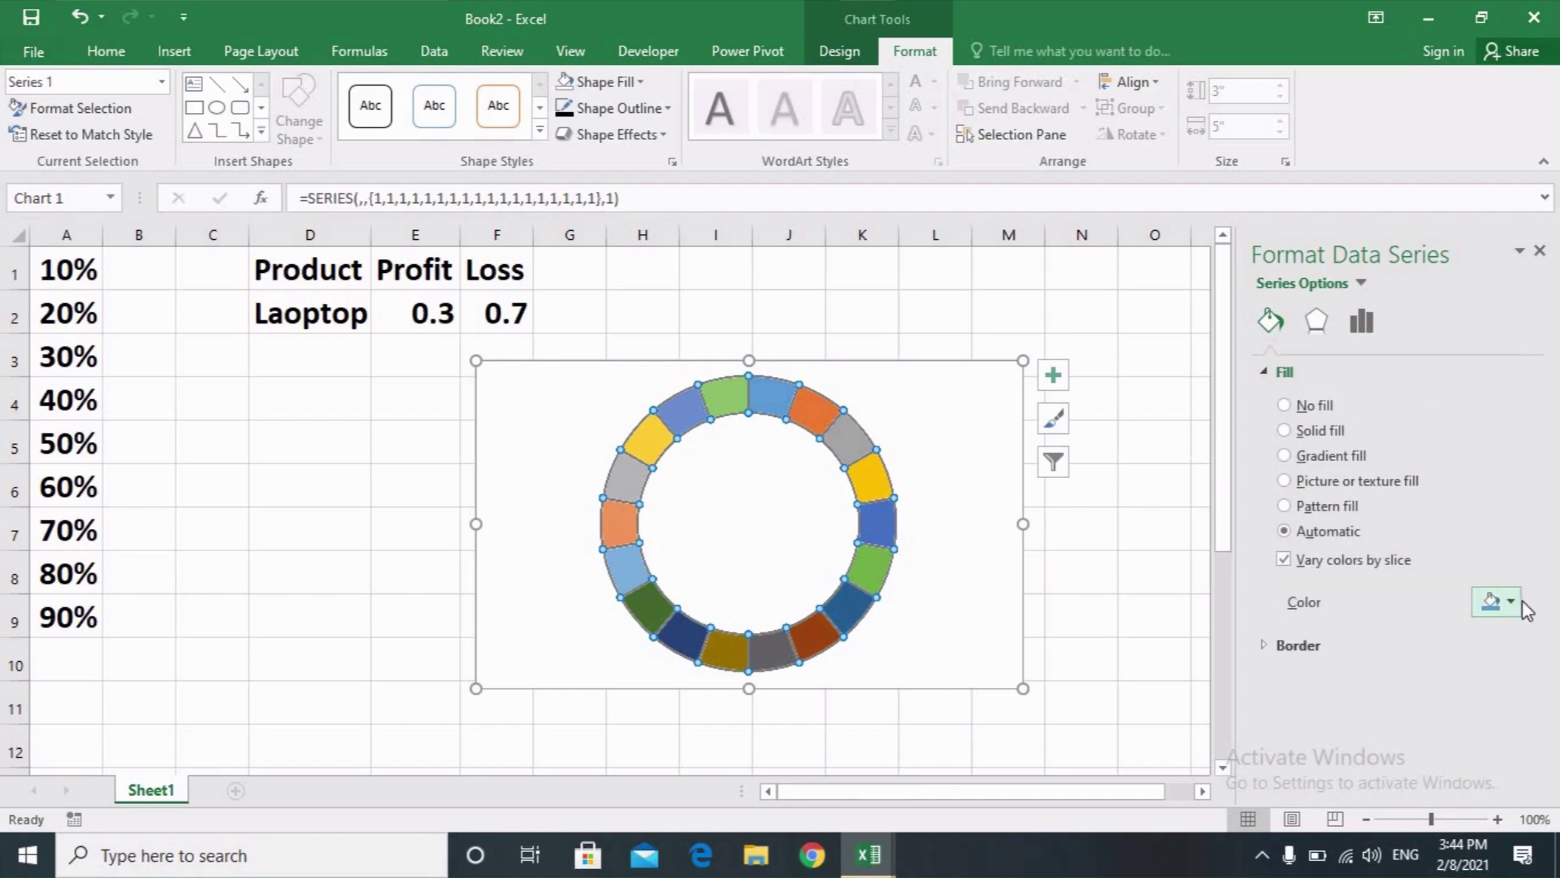
{"action": "left_click", "coordinate": [1512, 601]}
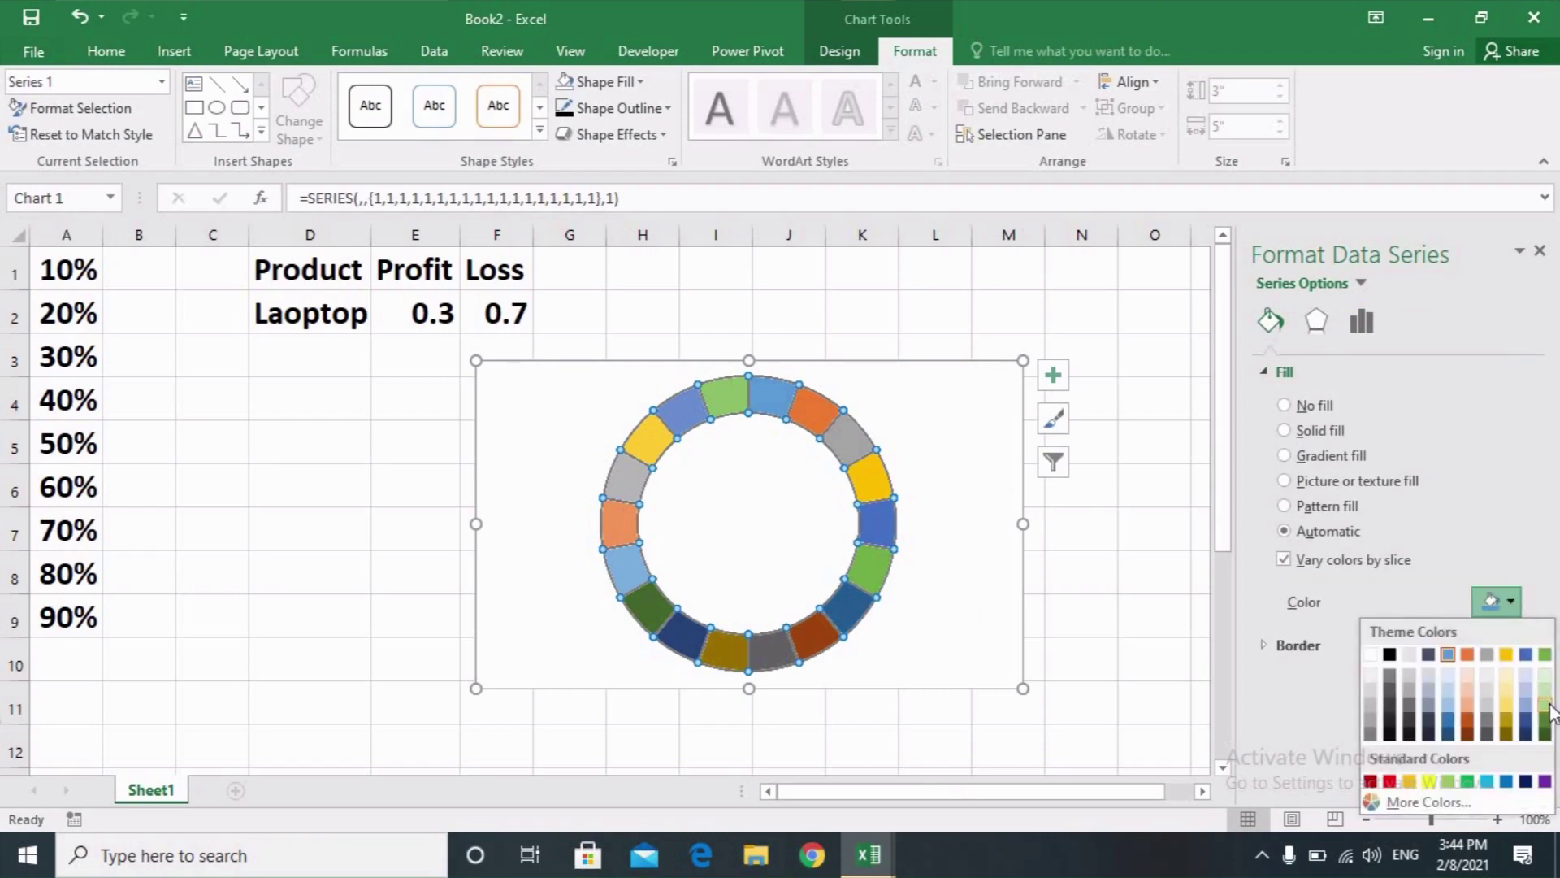
{"action": "left_click", "coordinate": [1547, 705]}
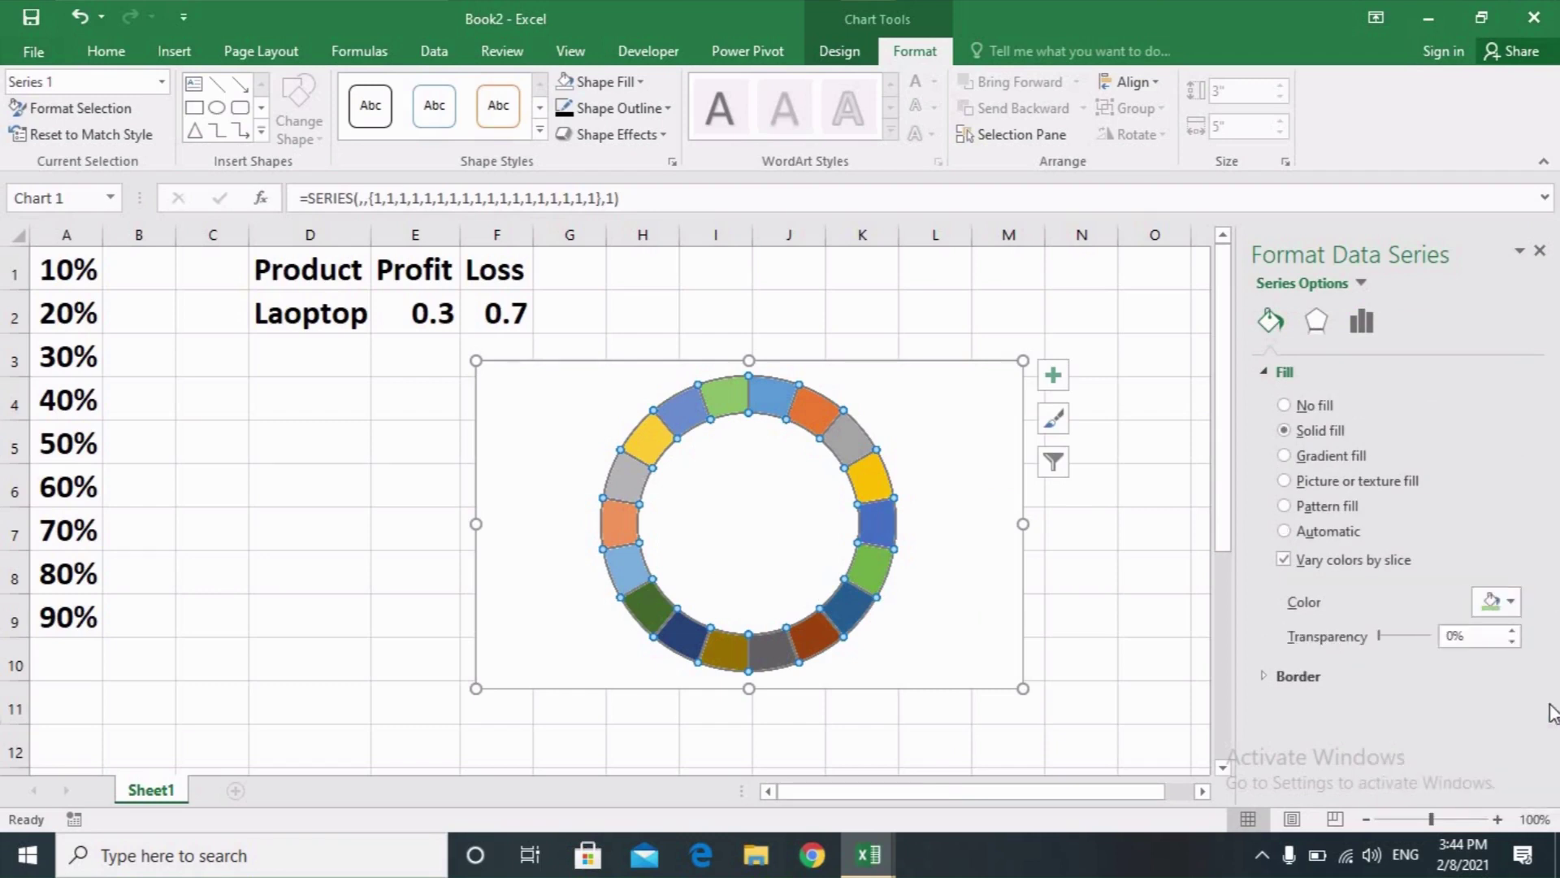
{"action": "left_click", "coordinate": [1097, 566]}
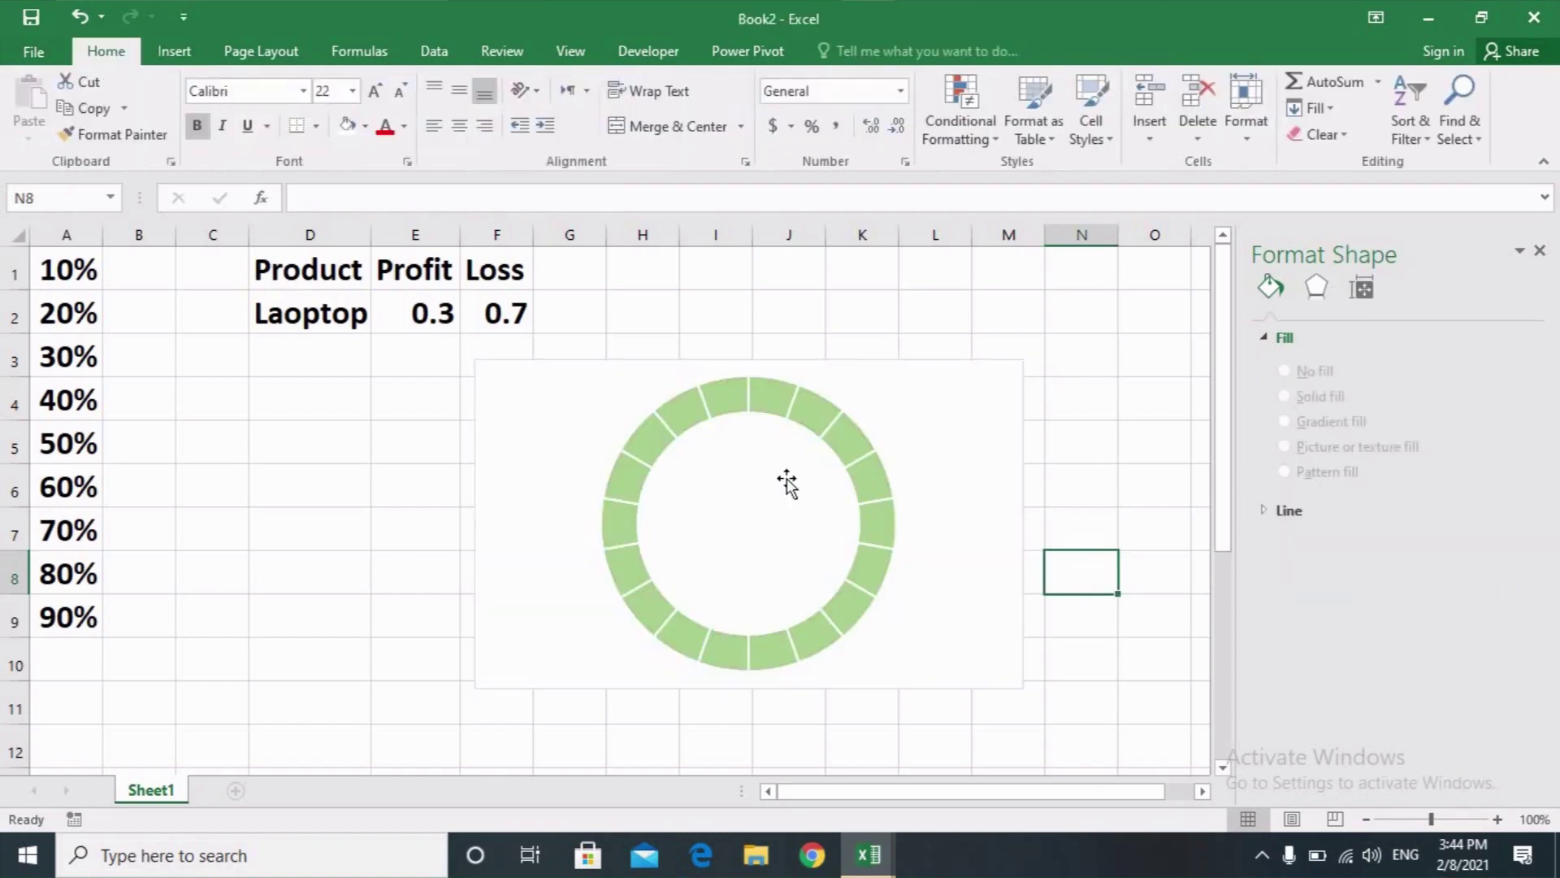
- Move the chart left below the data and add a series named from D2 (Laoptop) with values E2:F2
{"action": "left_click_drag", "start_coordinate": [788, 486], "coordinate": [466, 480]}
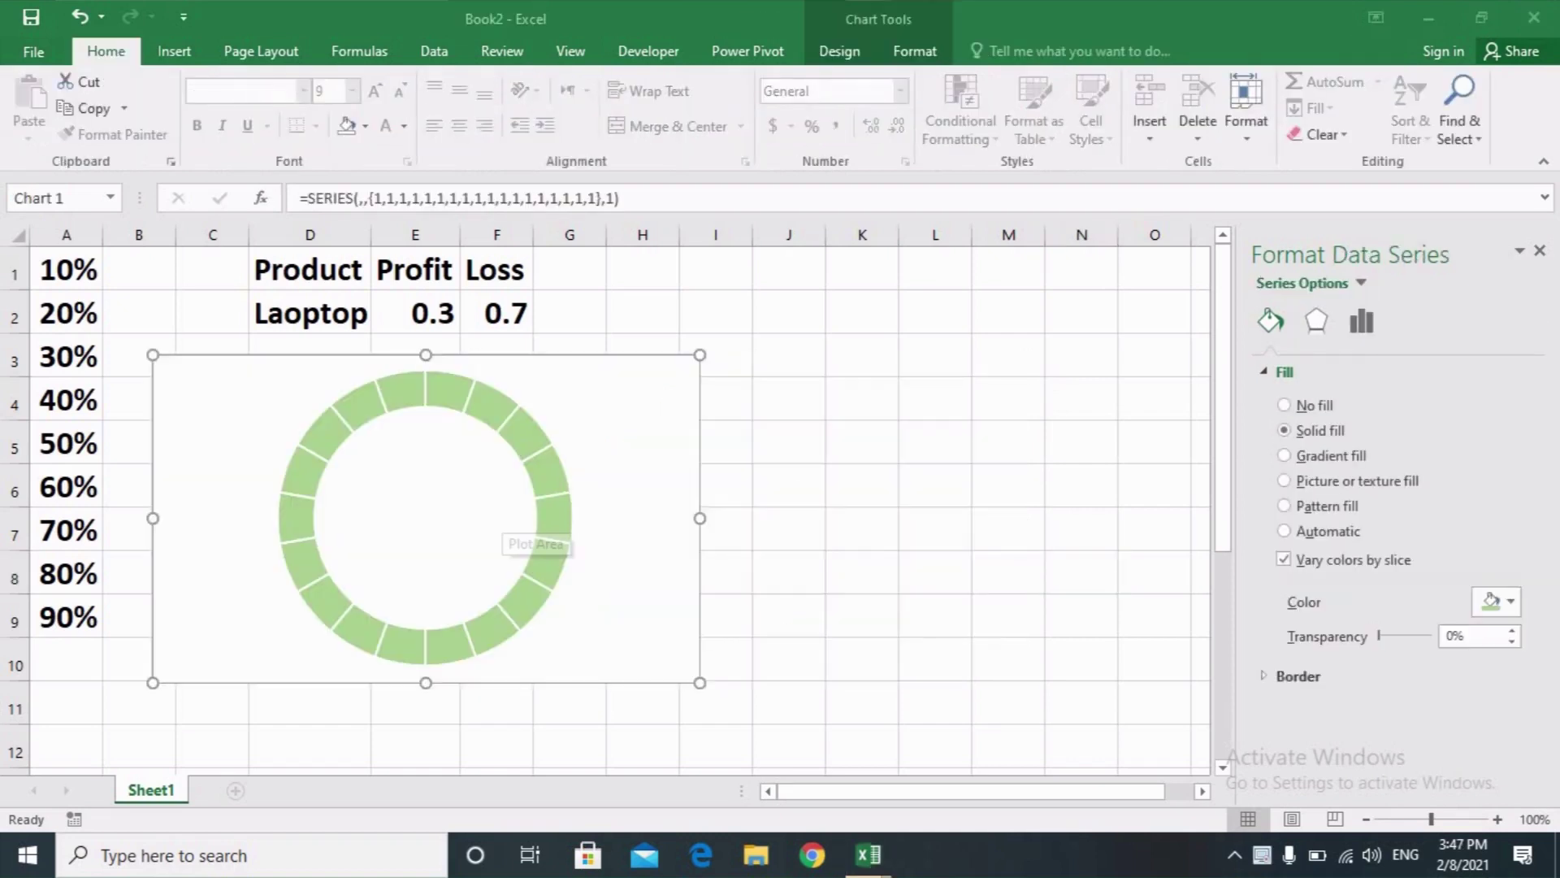
{"action": "right_click", "coordinate": [488, 458]}
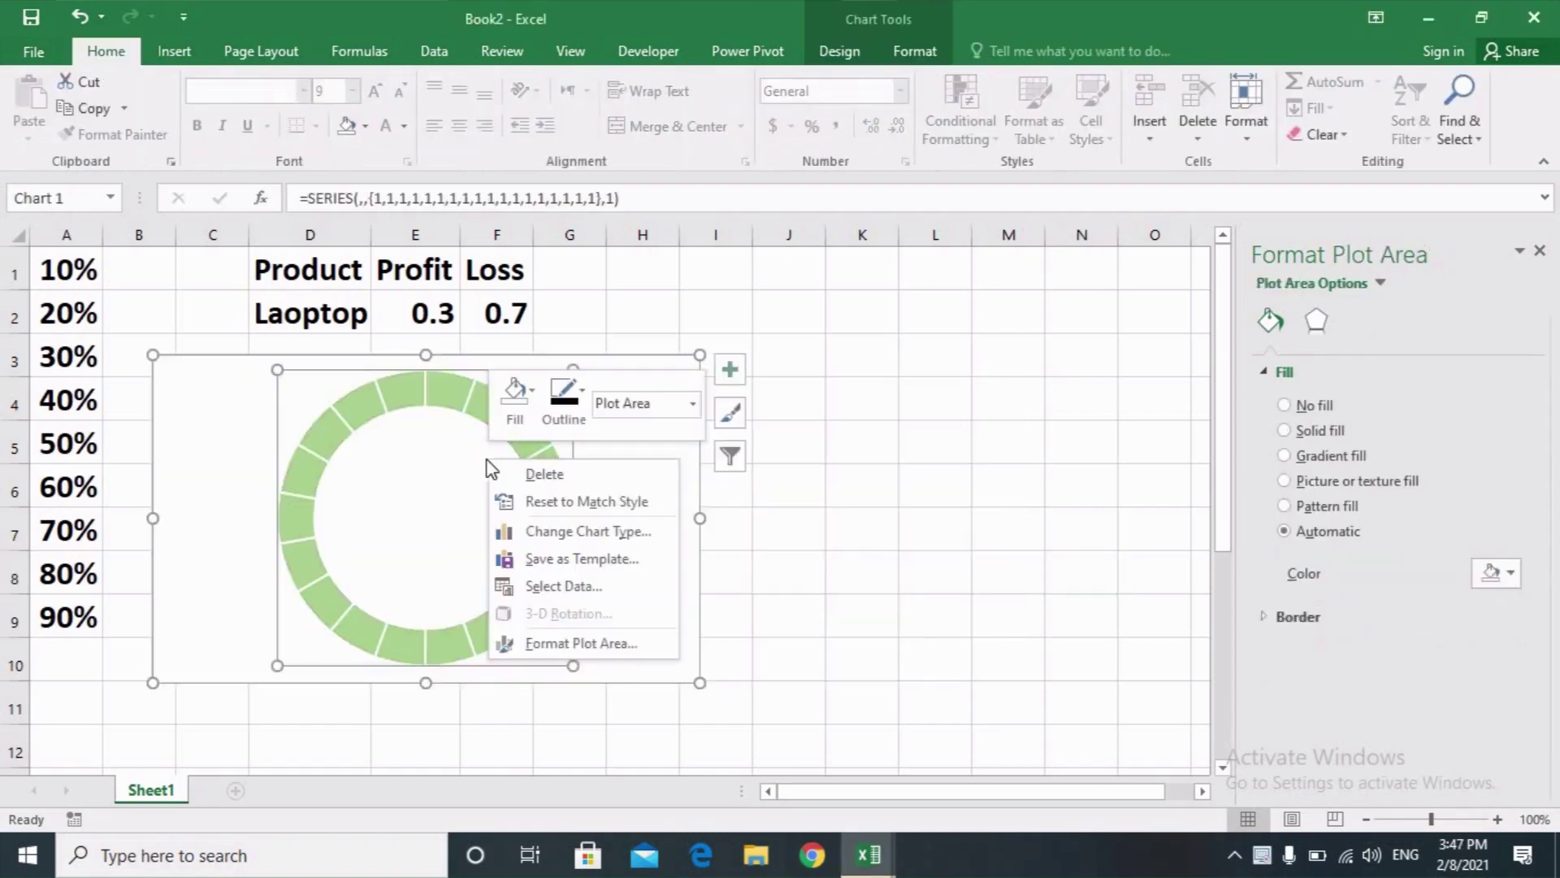
{"action": "left_click", "coordinate": [556, 586]}
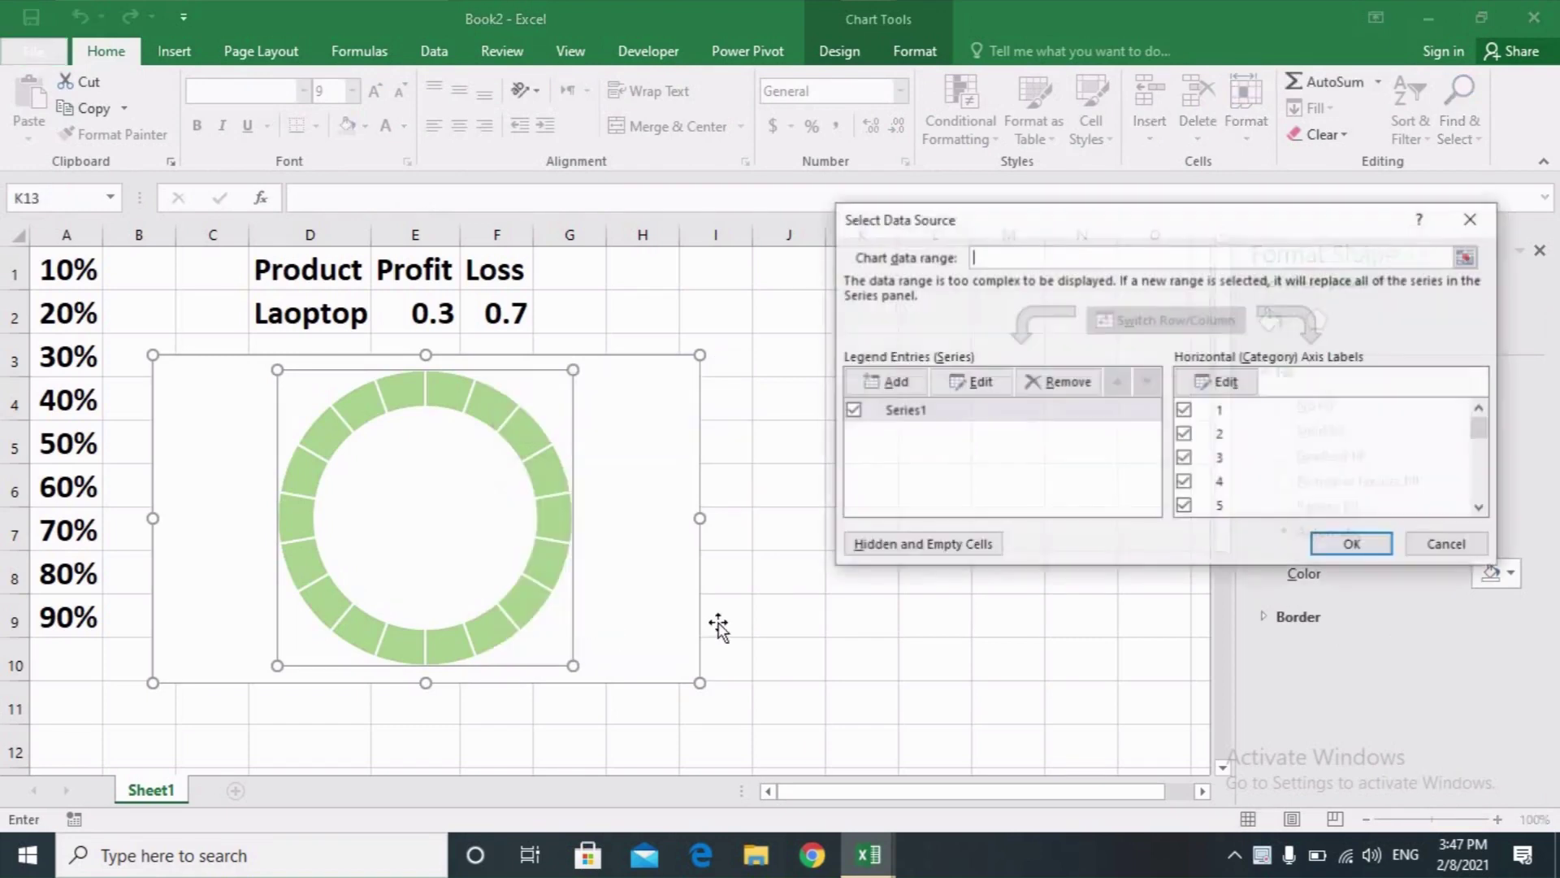
{"action": "left_click", "coordinate": [876, 390]}
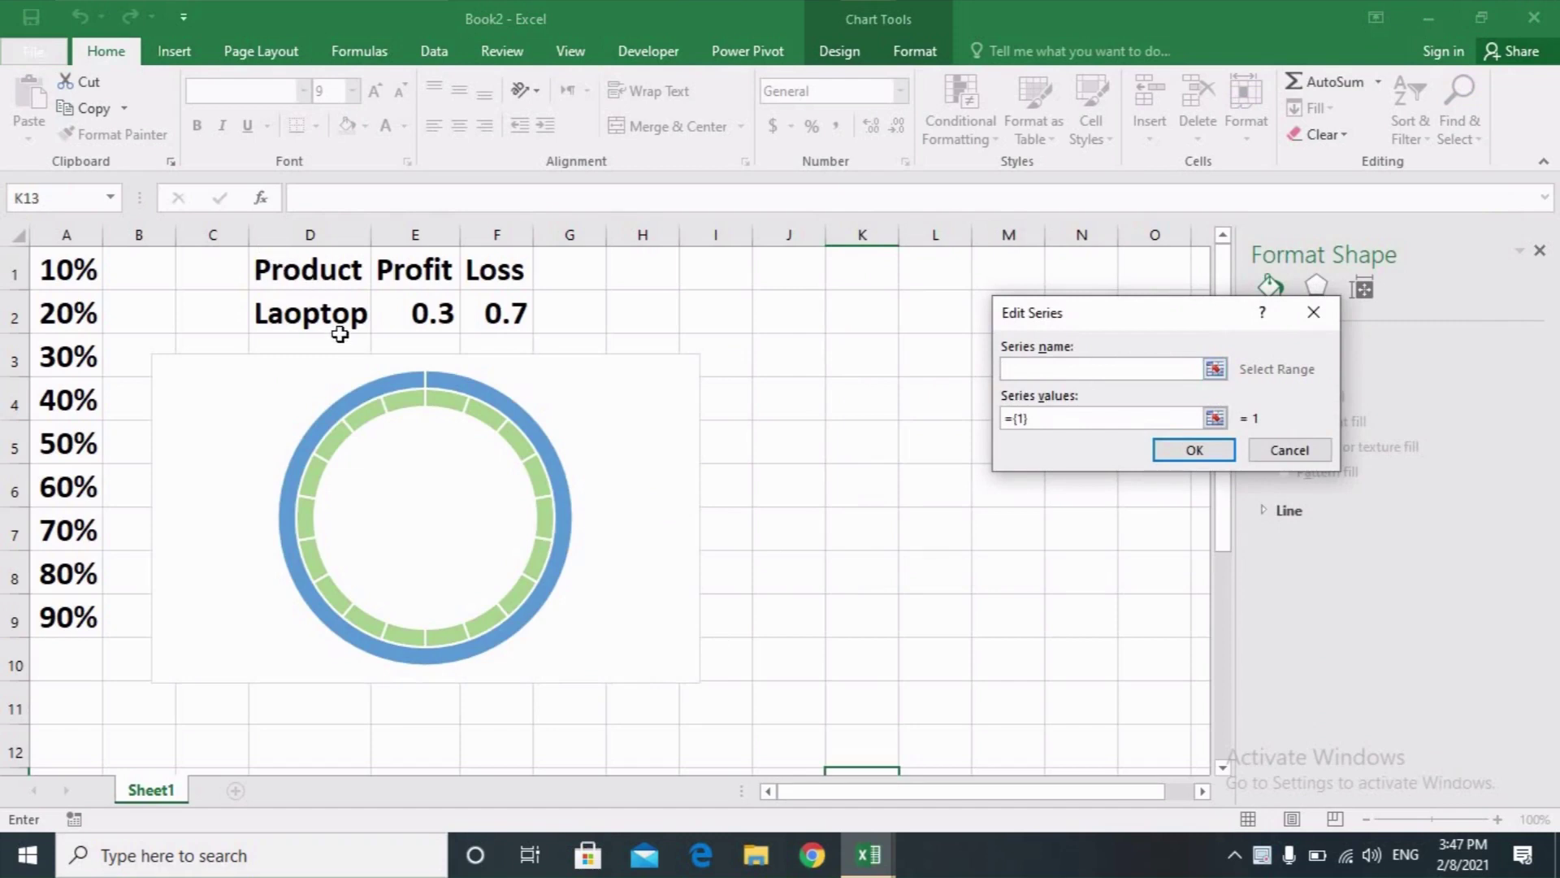
{"action": "left_click", "coordinate": [259, 302]}
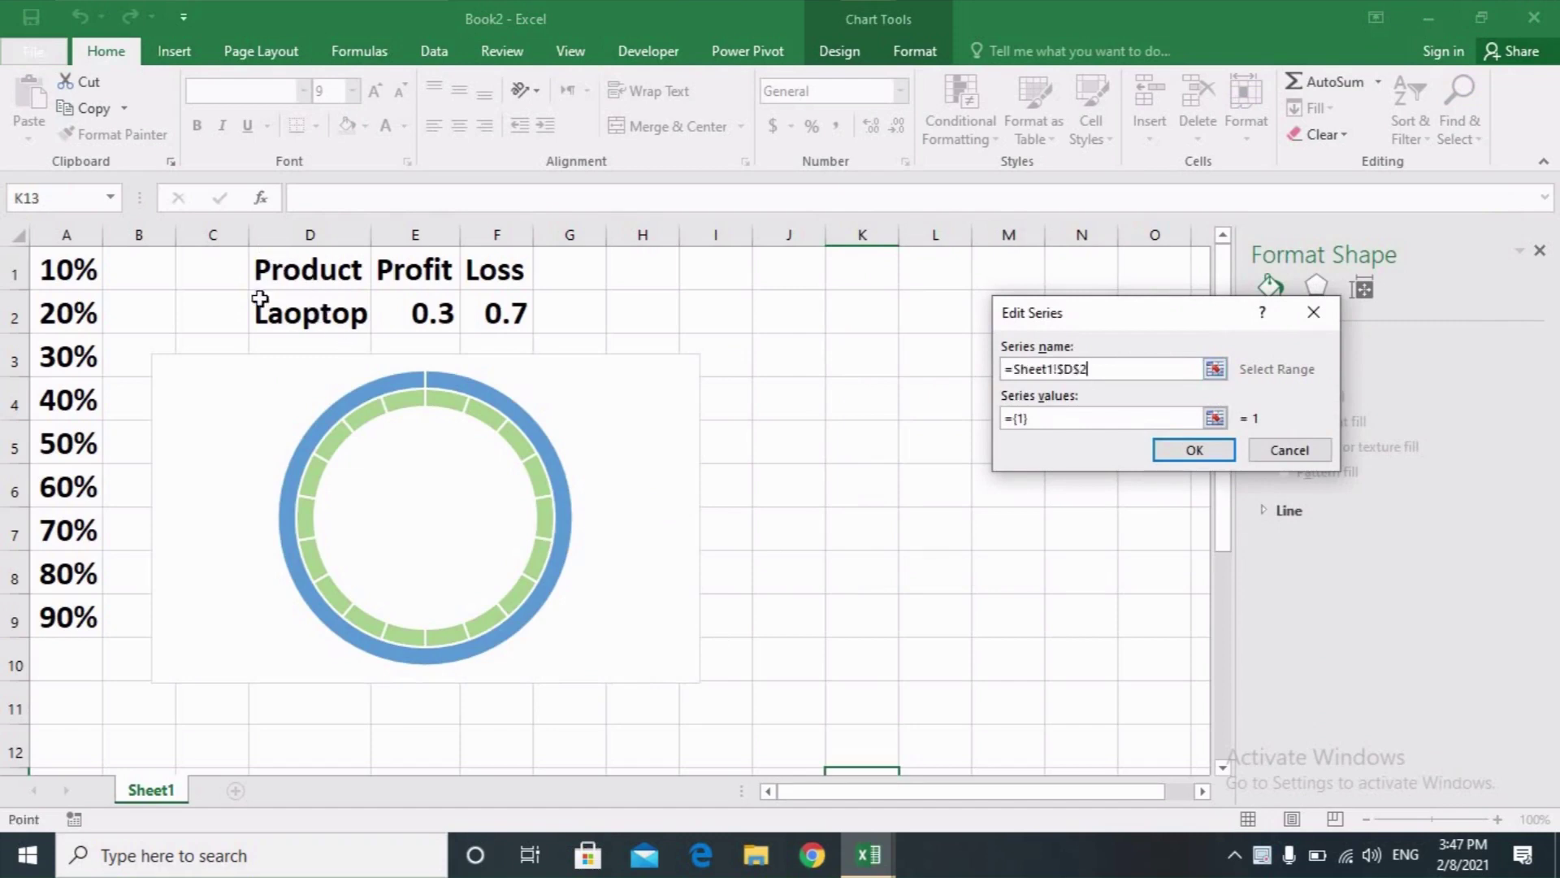
{"action": "left_click", "coordinate": [1038, 419]}
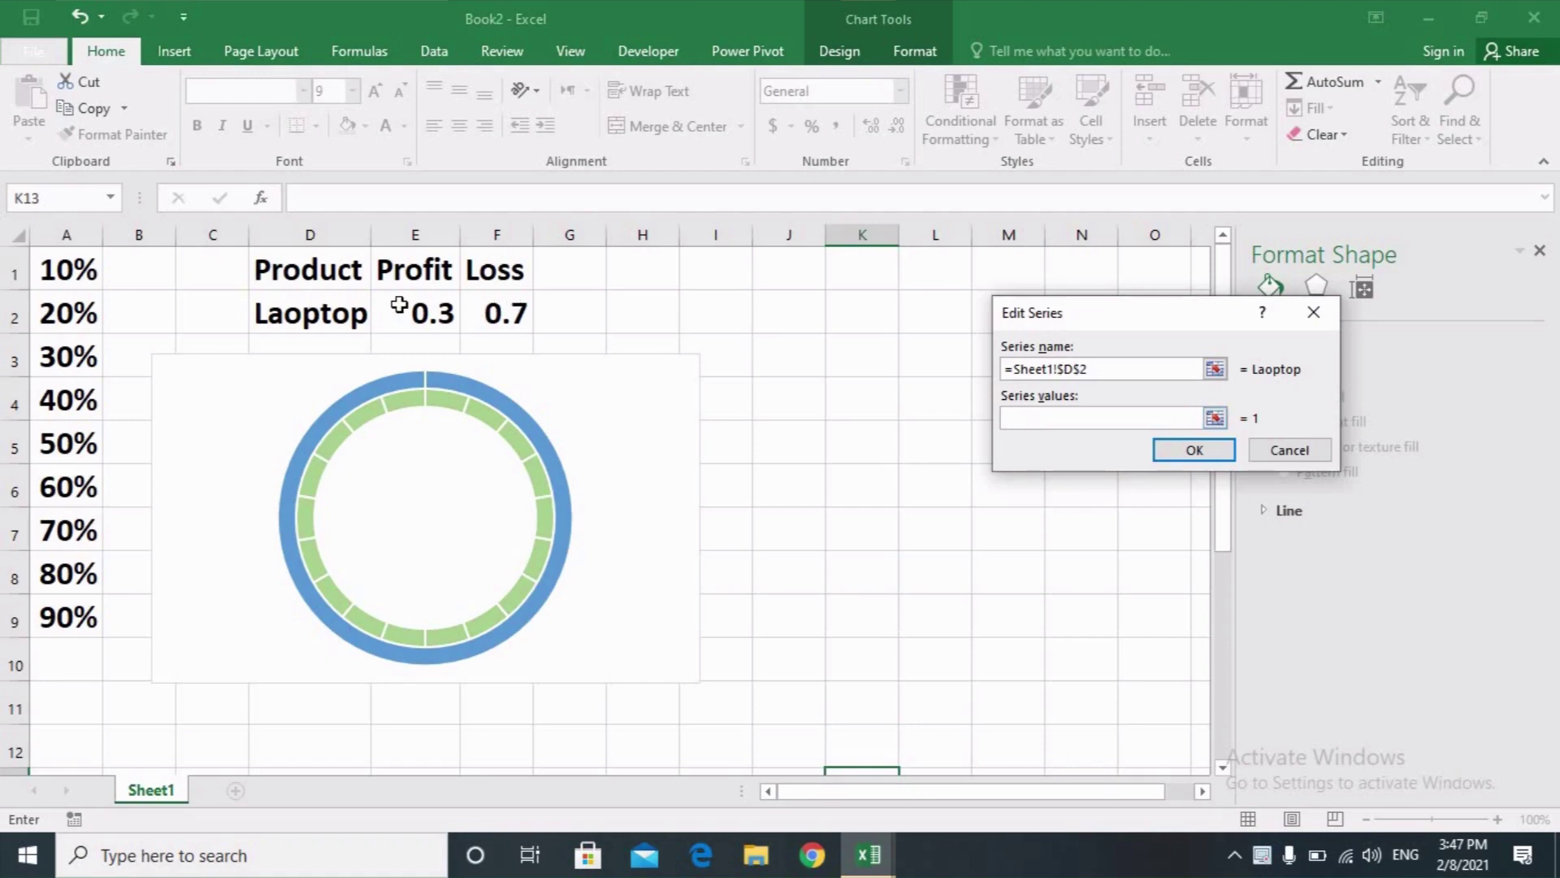
{"action": "left_click_drag", "start_coordinate": [399, 304], "coordinate": [502, 312]}
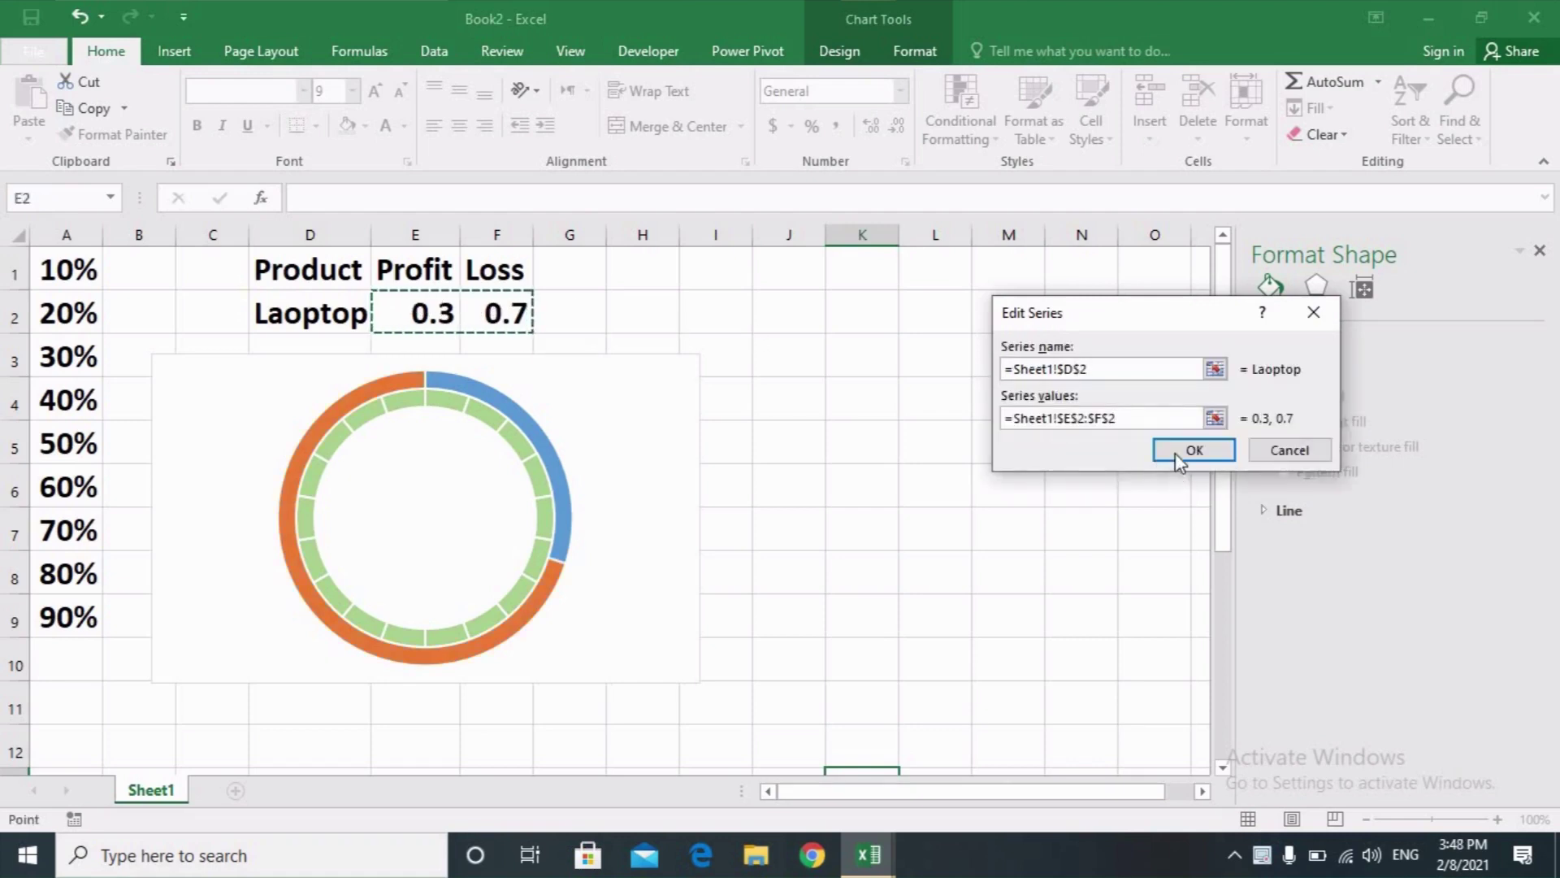
{"action": "left_click", "coordinate": [1178, 453]}
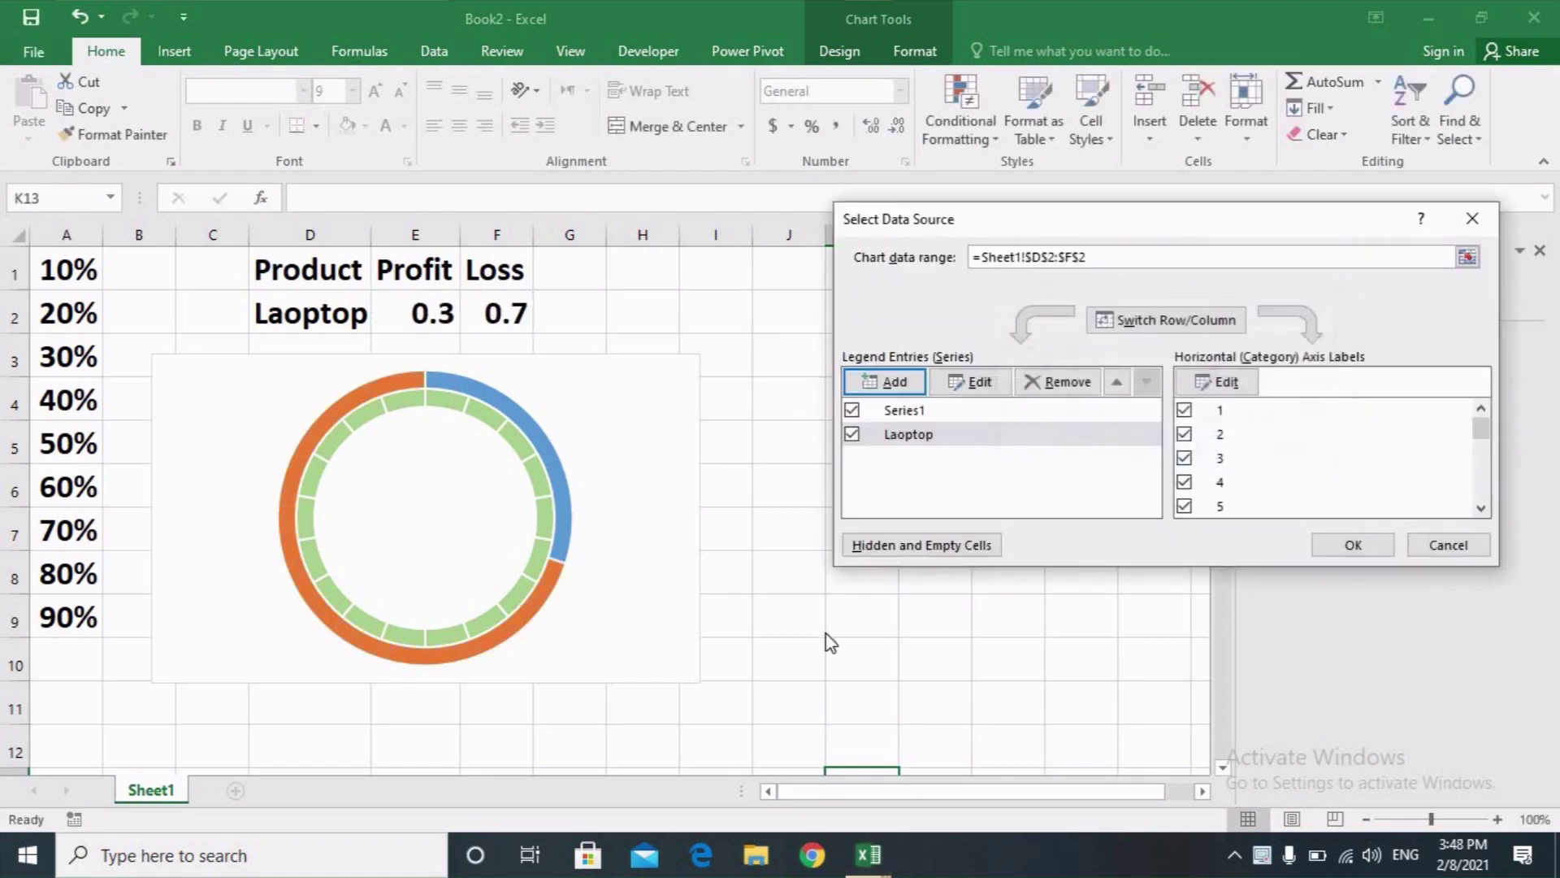
{"action": "left_click", "coordinate": [1329, 544]}
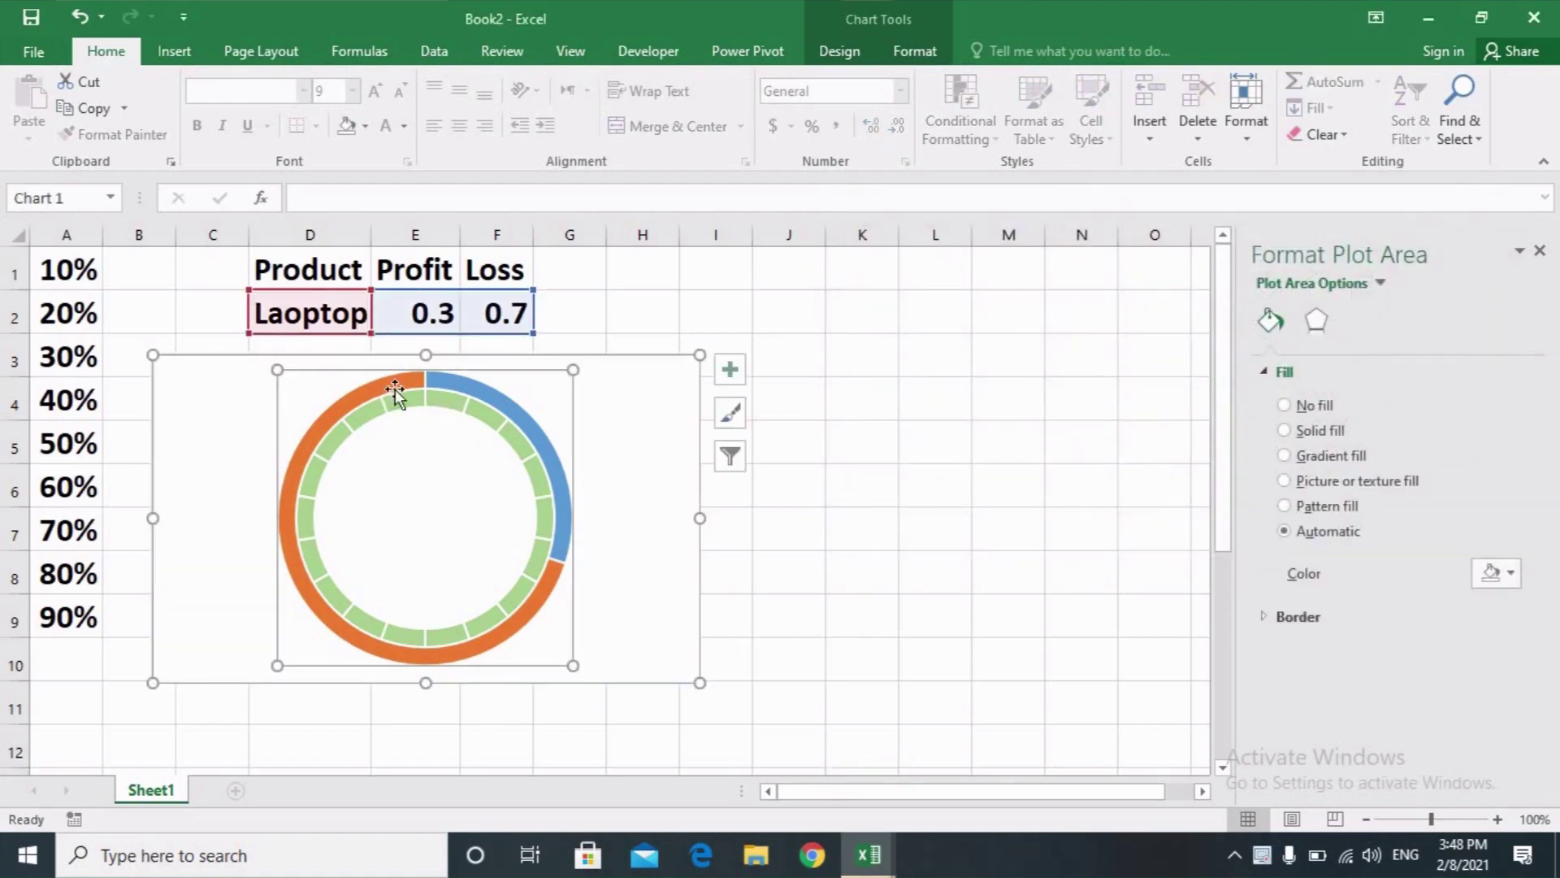
- Put the Laoptop series on the secondary axis as a doughnut, so the 0.3/0.7 blue-orange ring covers the green ring
{"action": "right_click", "coordinate": [520, 471]}
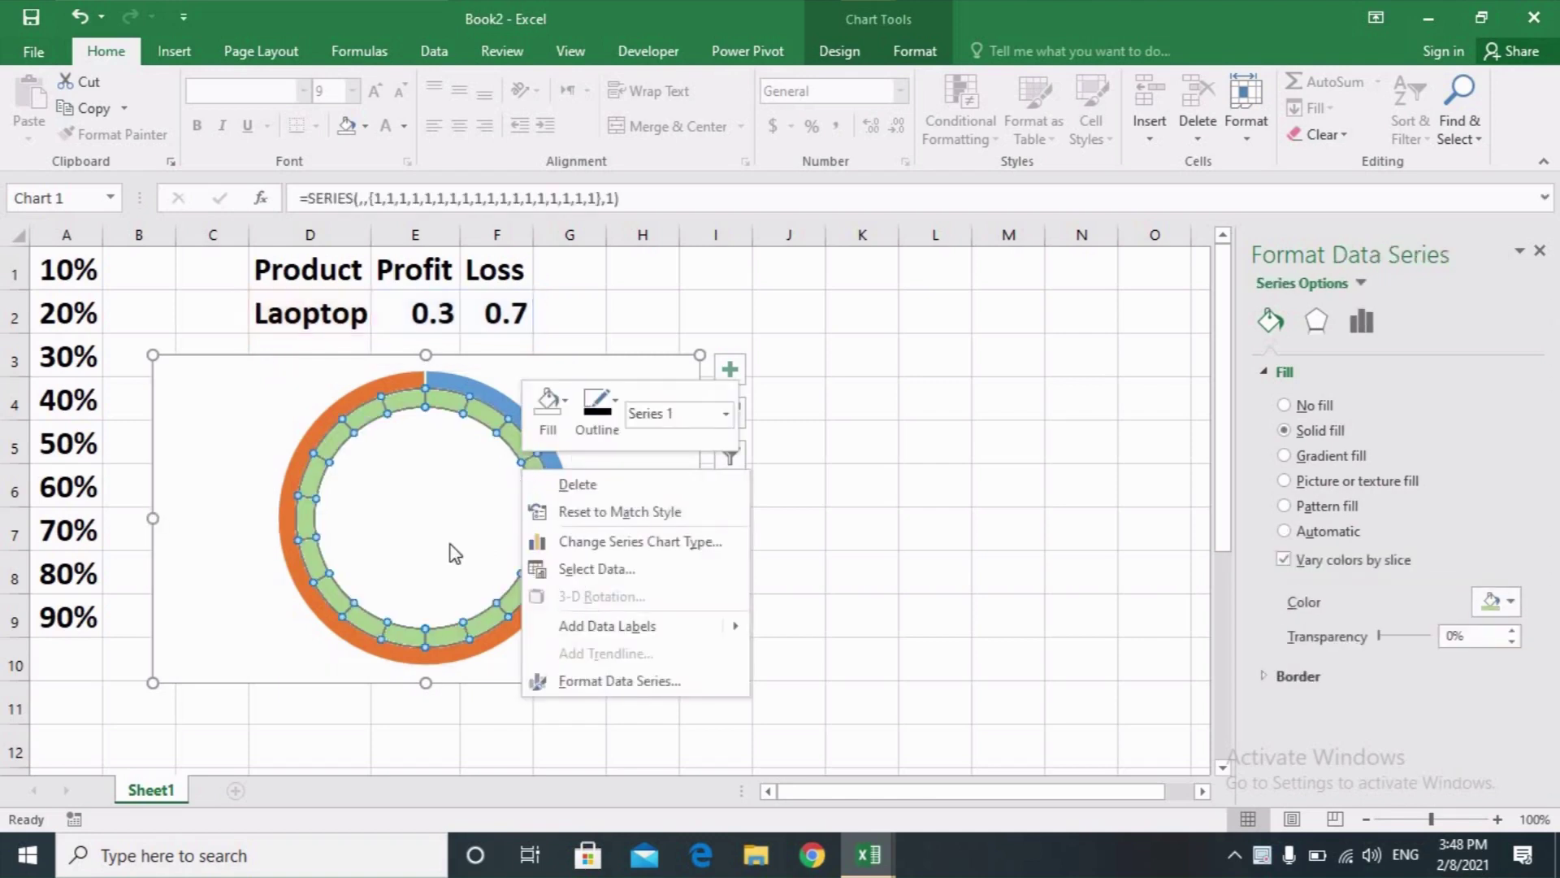
{"action": "left_click", "coordinate": [672, 552]}
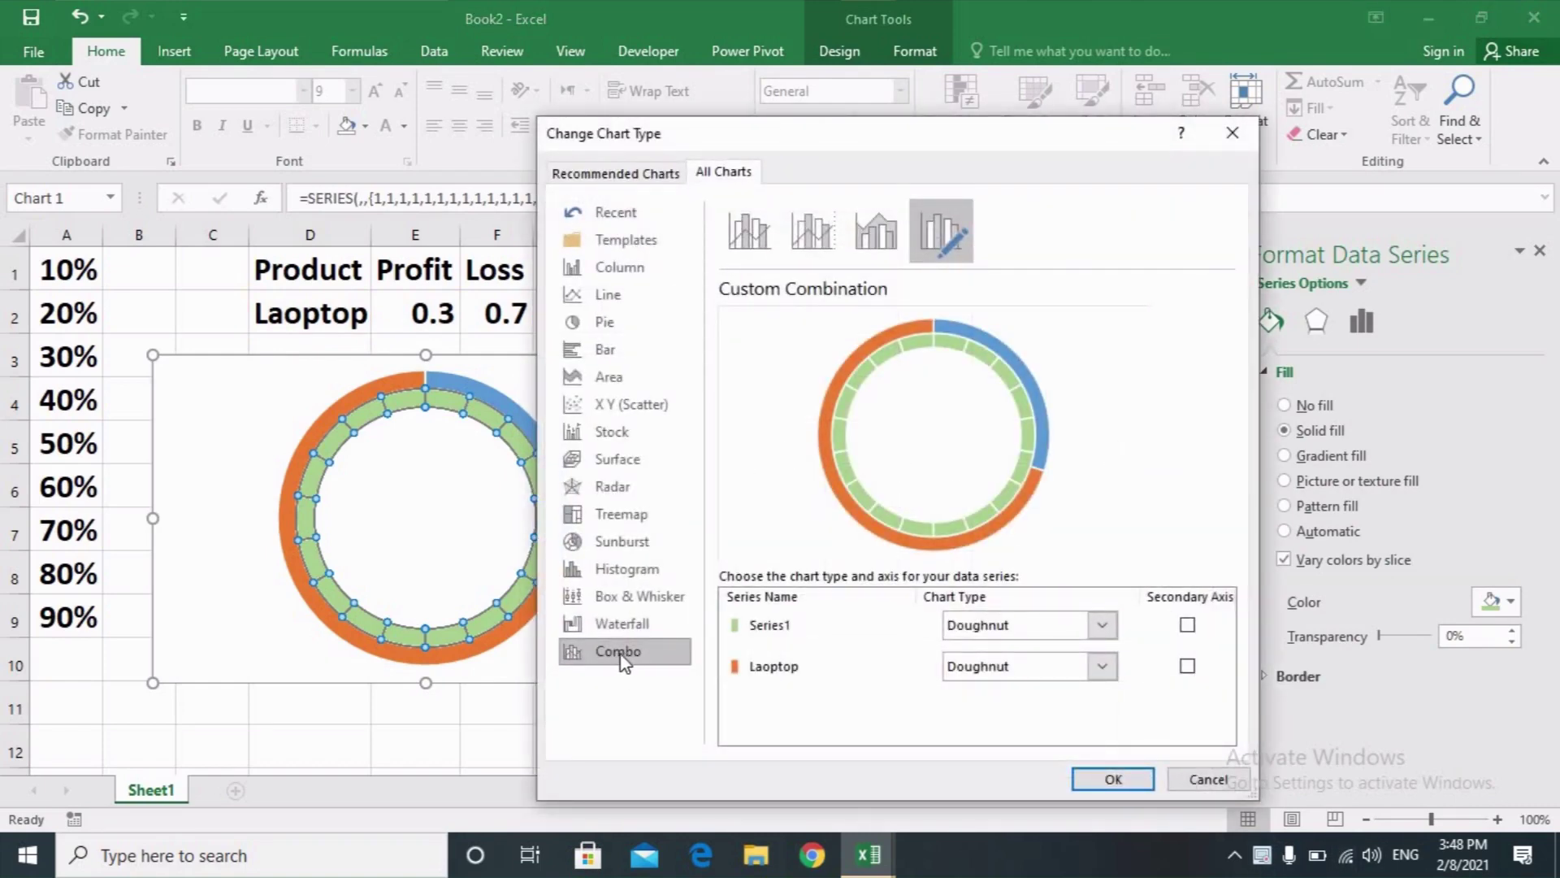
{"action": "left_click", "coordinate": [1187, 668]}
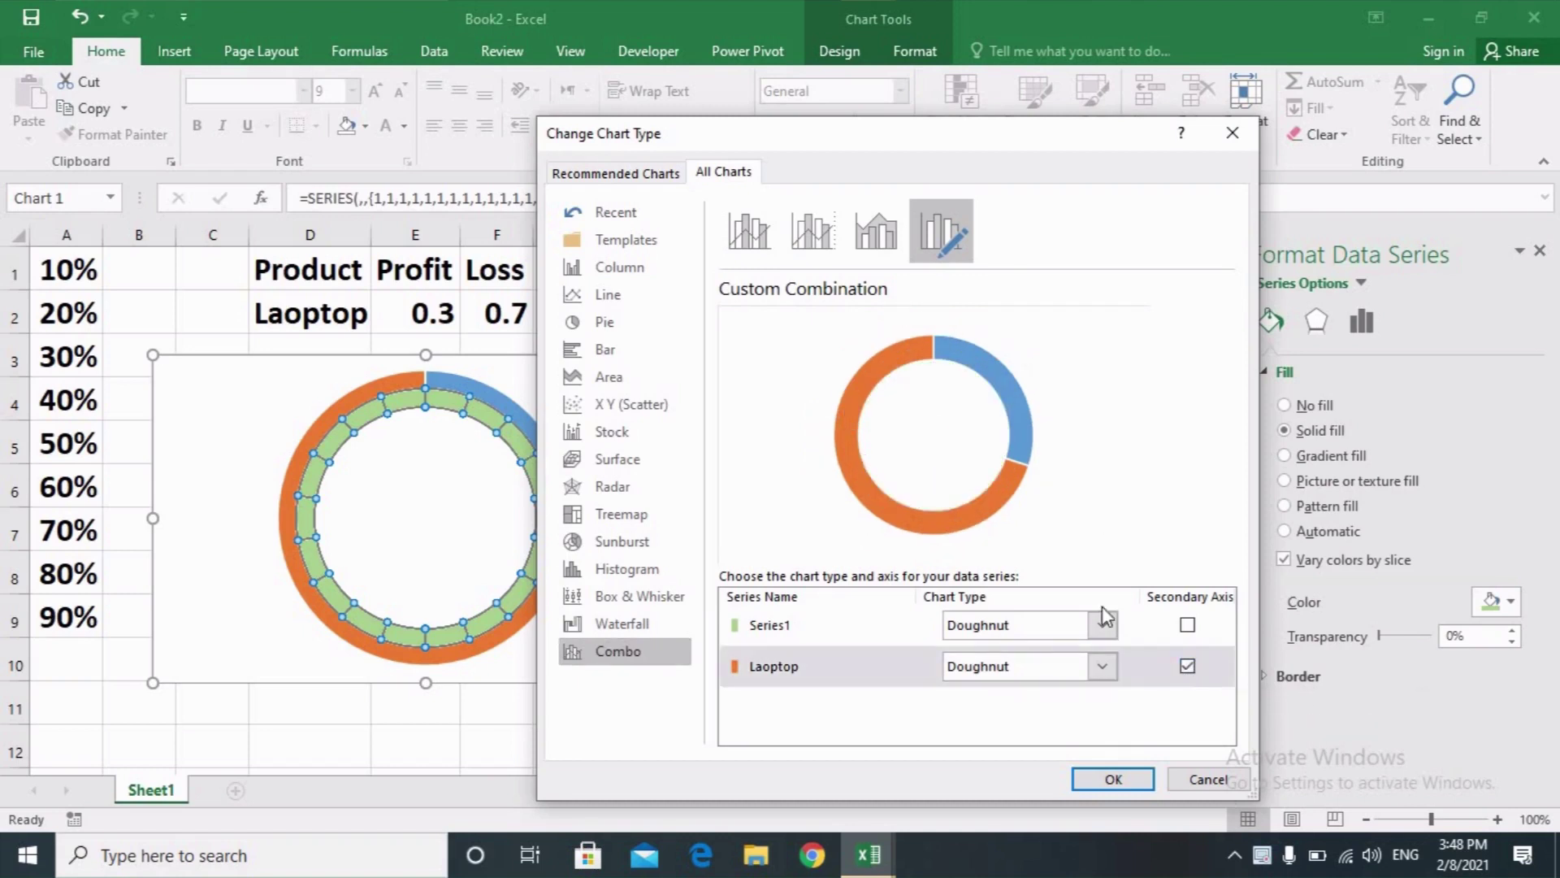
{"action": "left_click", "coordinate": [1107, 777]}
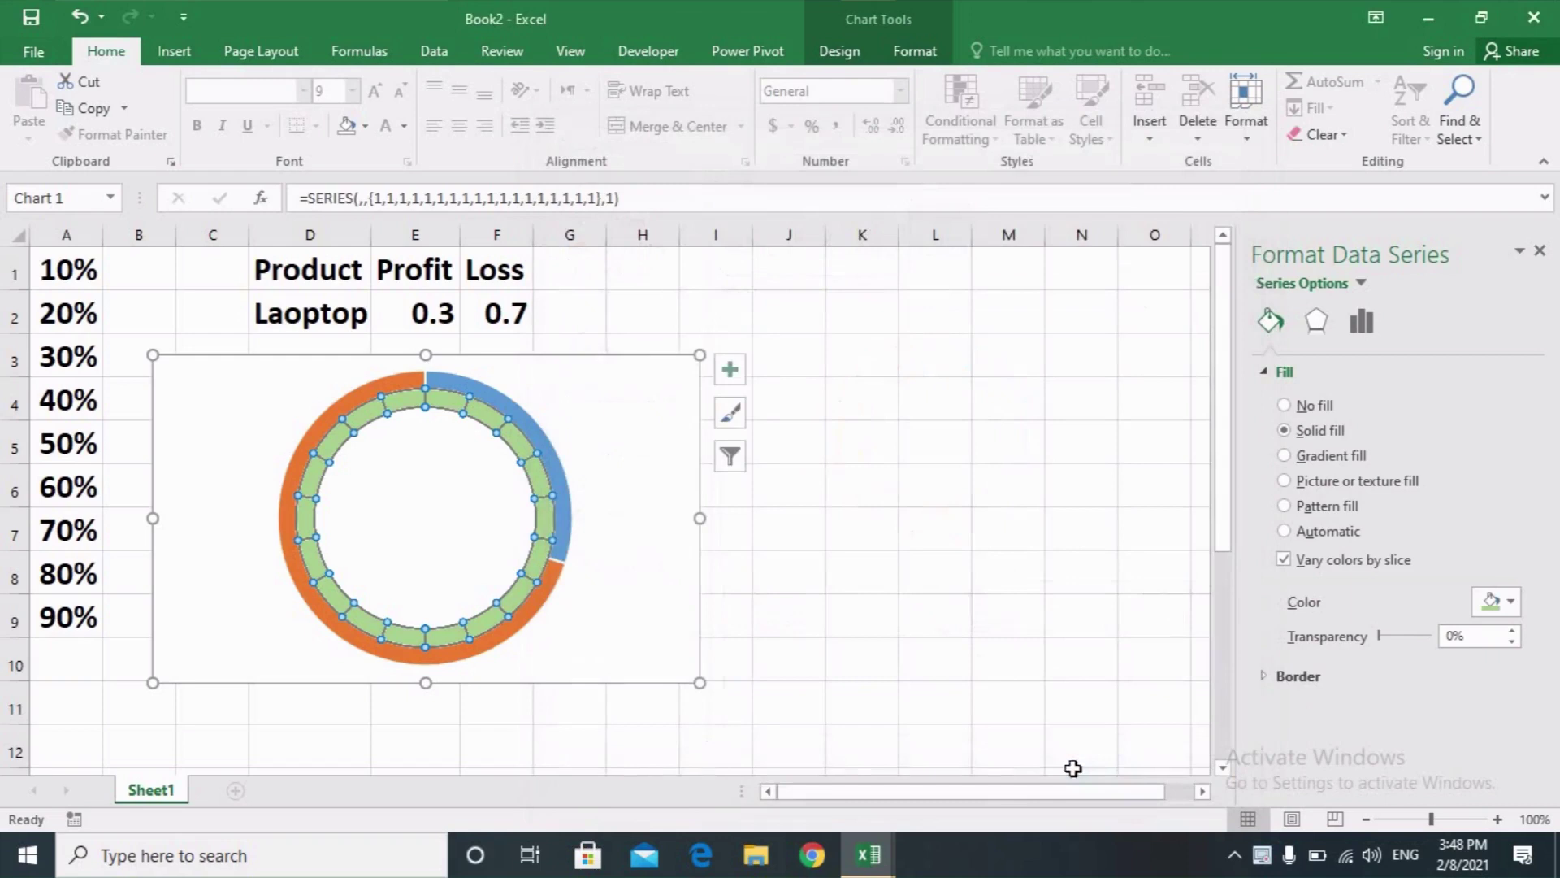
{"action": "left_click", "coordinate": [776, 541]}
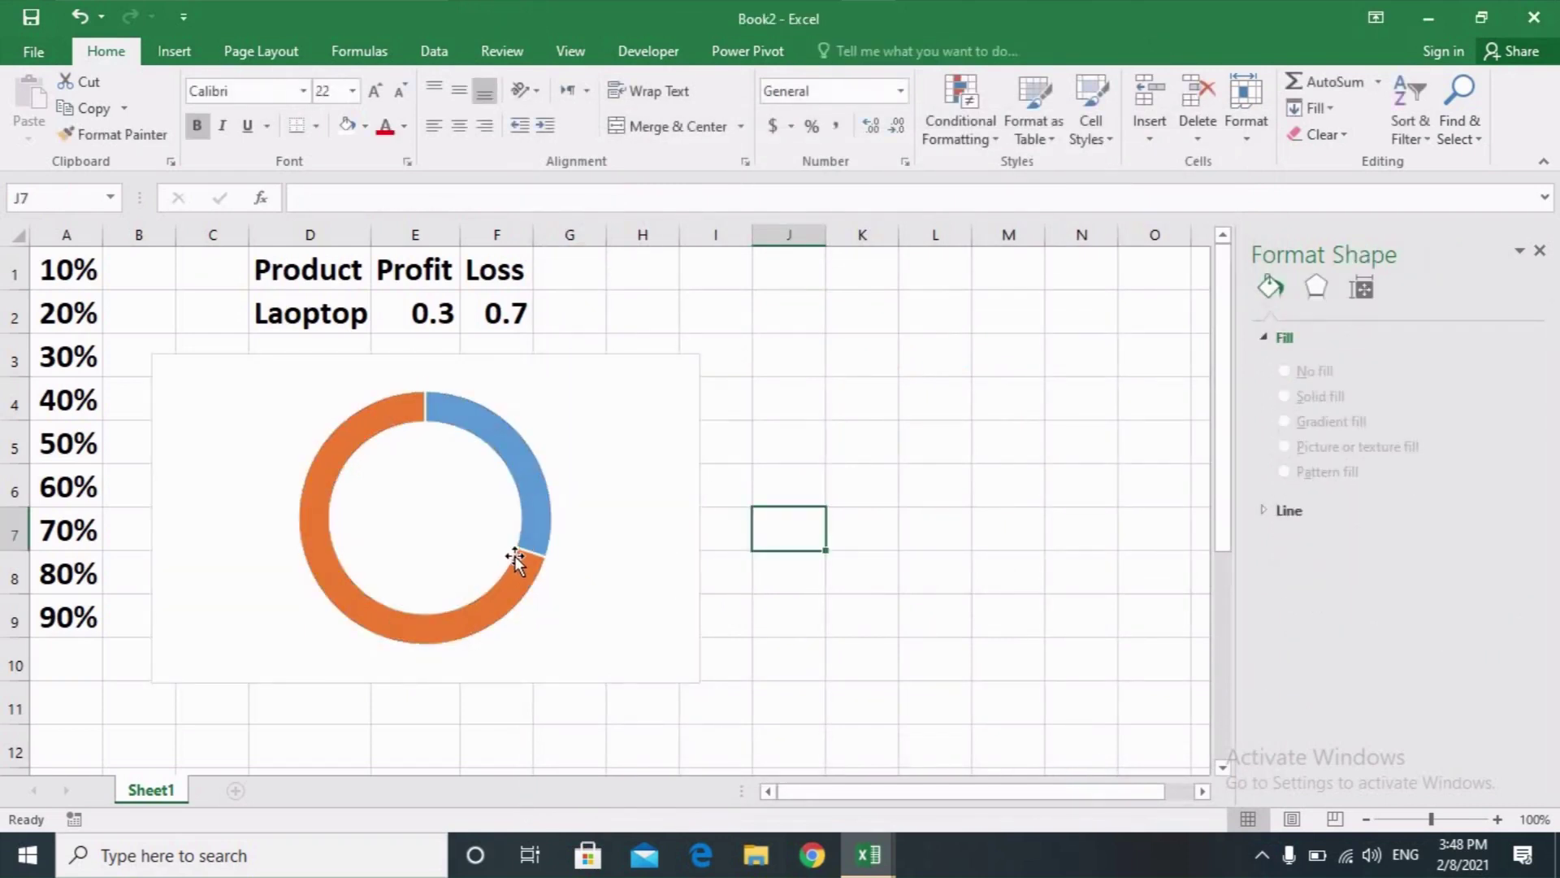
- Set the orange and blue Profit/Loss ring to No fill
{"action": "left_click", "coordinate": [541, 512]}
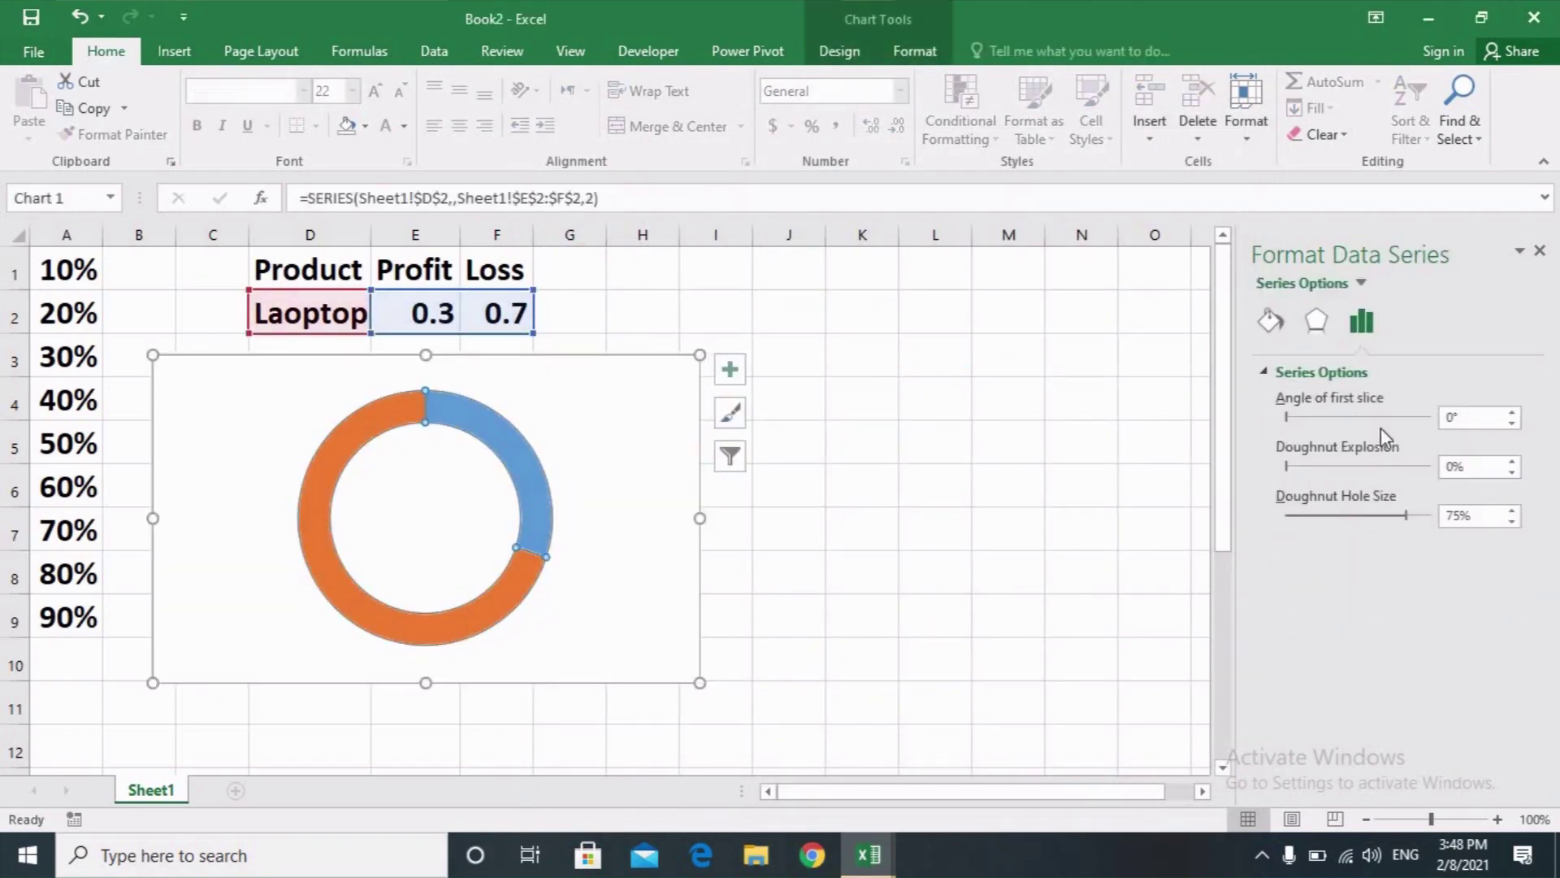
{"action": "left_click", "coordinate": [1270, 325]}
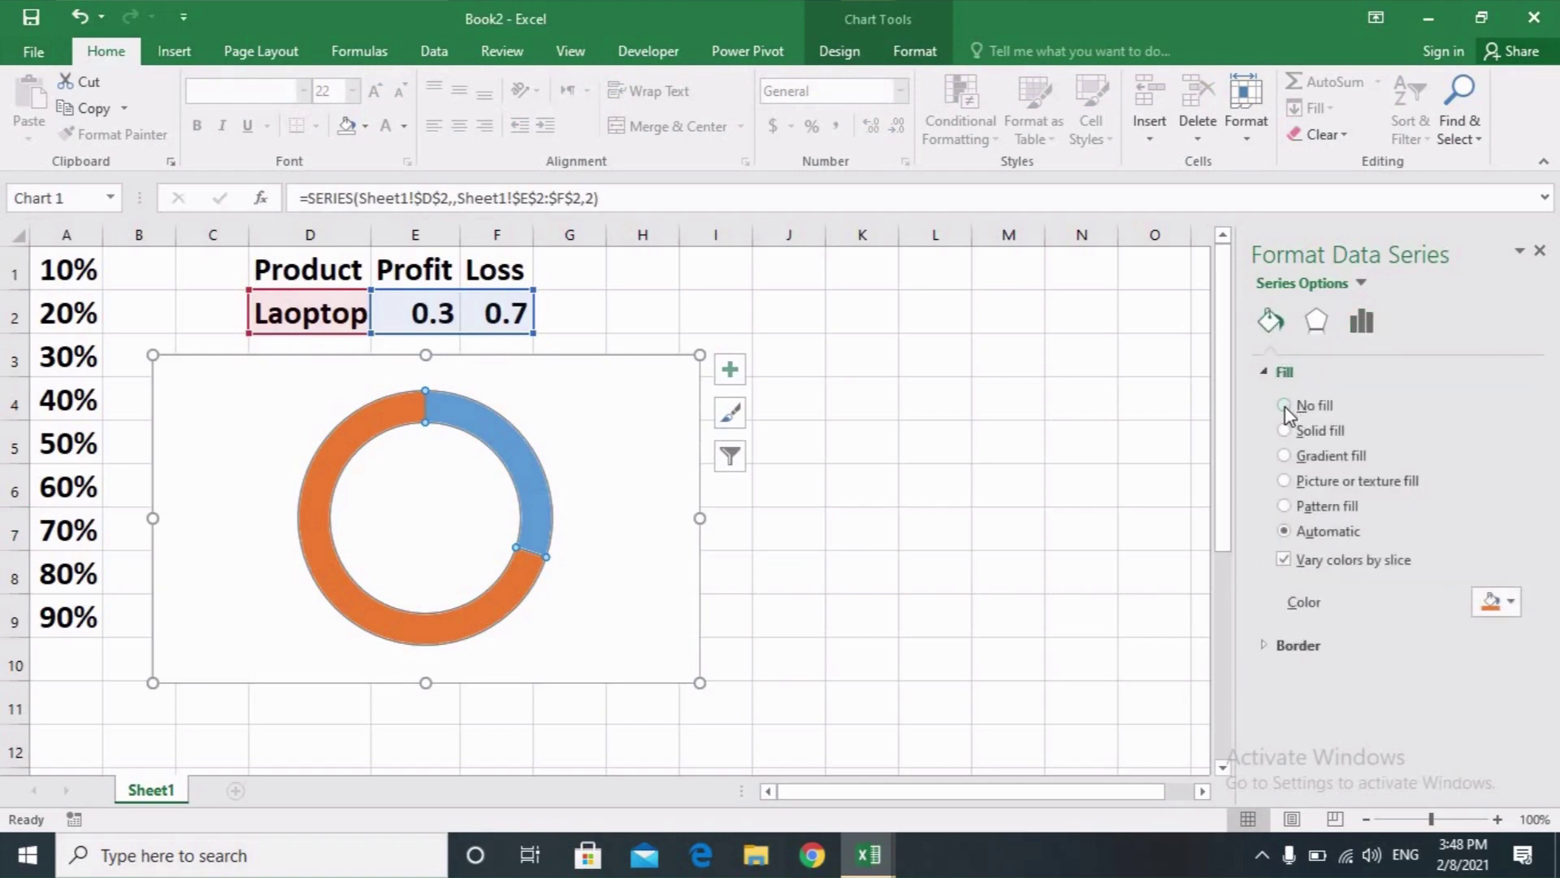
{"action": "left_click", "coordinate": [1284, 405]}
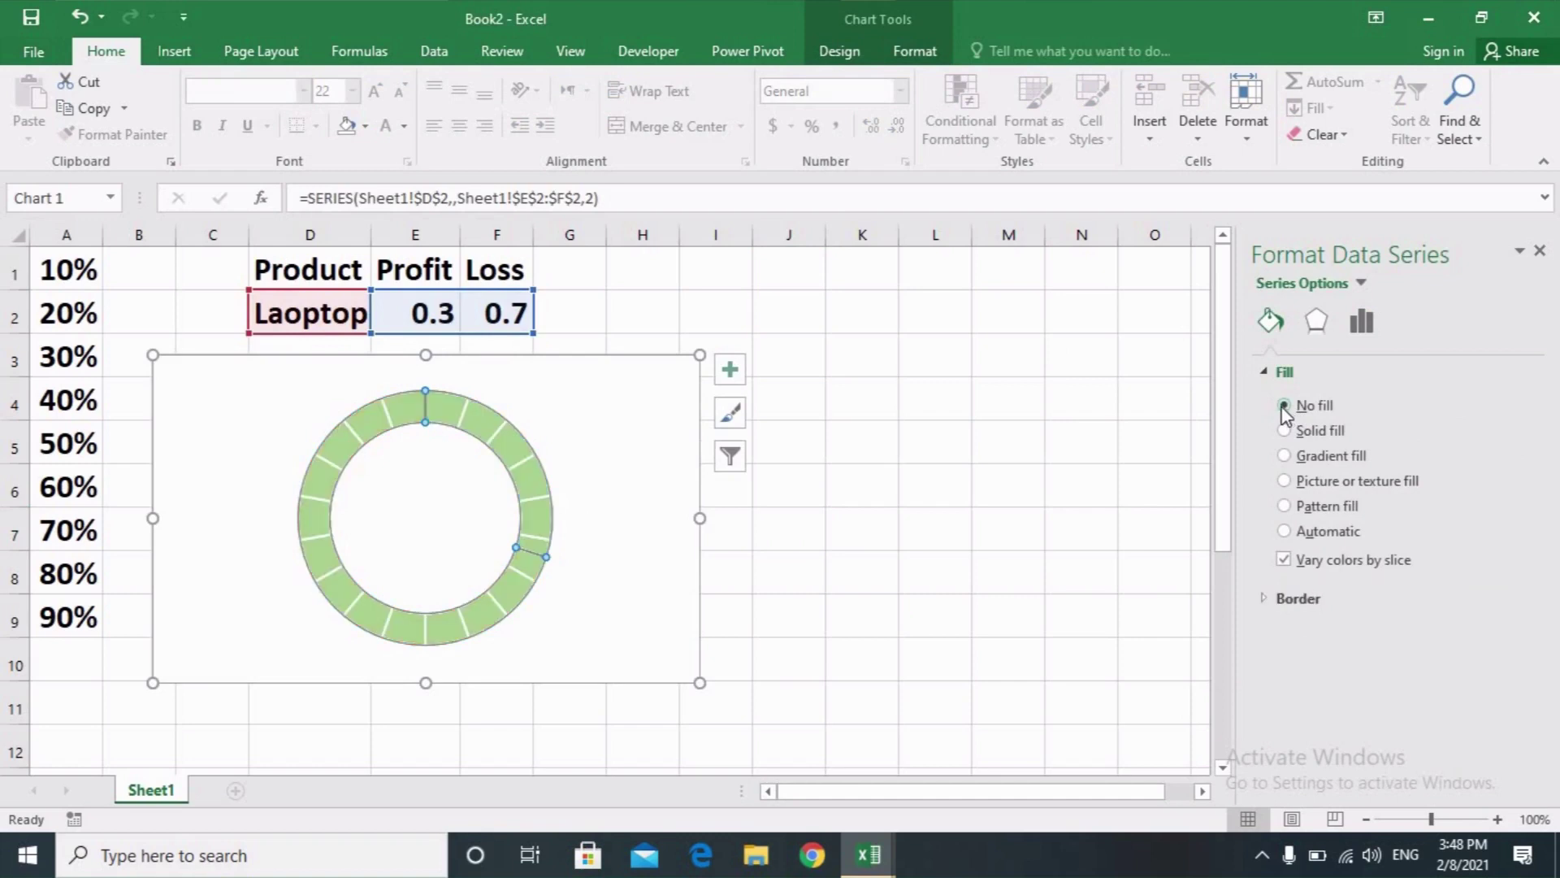
- Give the loss slice a solid lighter Green Accent 6 fill at 45% transparency
{"action": "left_click", "coordinate": [384, 421]}
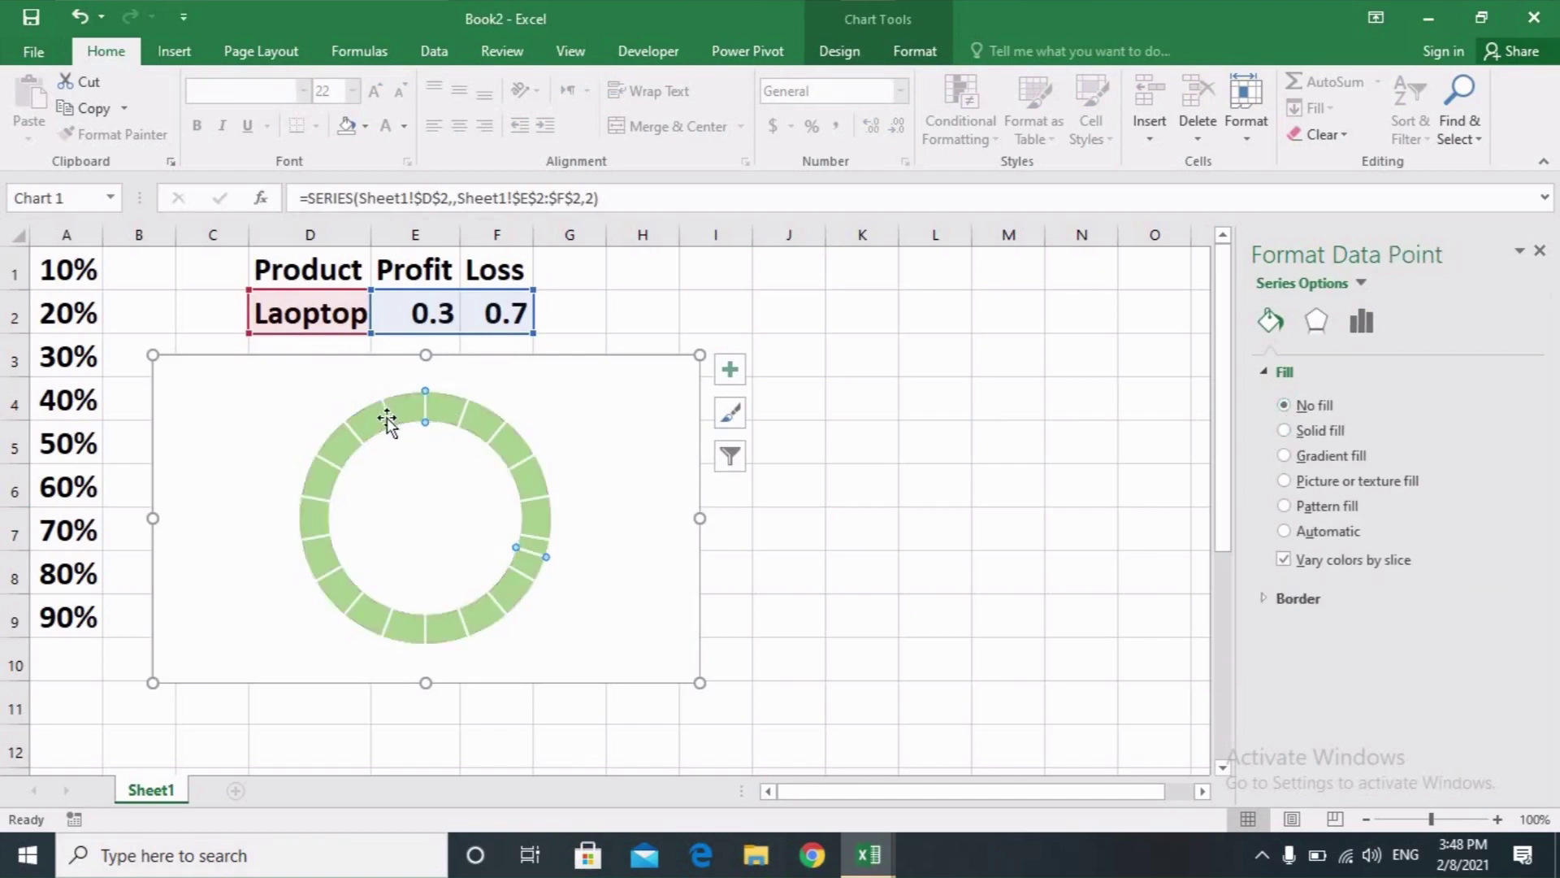
{"action": "left_click", "coordinate": [1285, 431]}
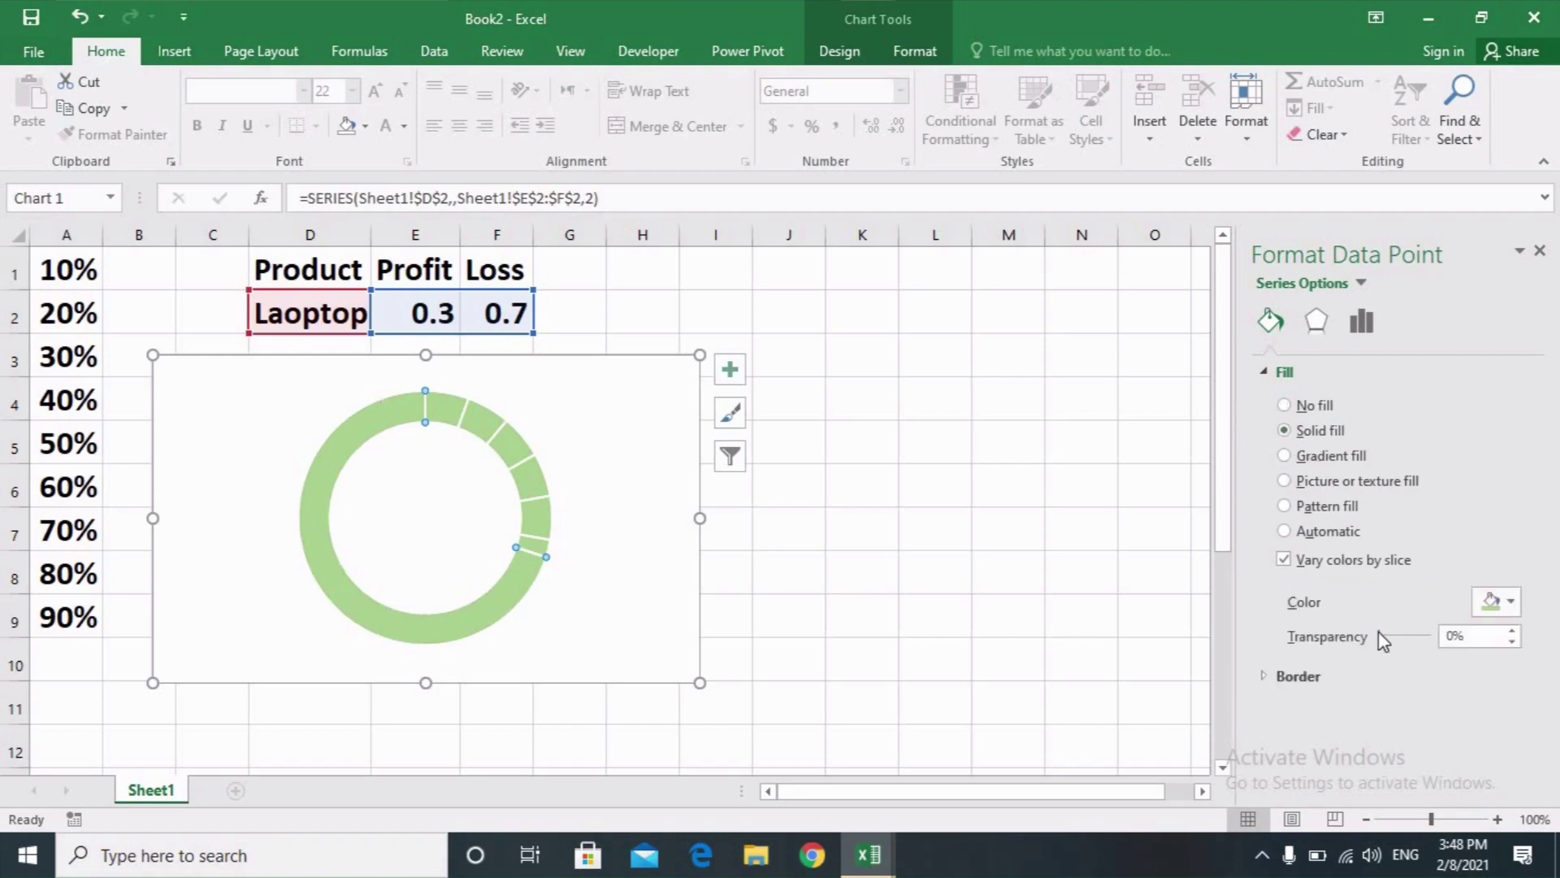
{"action": "mouse_move", "coordinate": [1395, 641]}
{"action": "left_mouse_down"}
{"action": "mouse_move", "coordinate": [1422, 642]}
{"action": "mouse_move", "coordinate": [1382, 637]}
{"action": "mouse_move", "coordinate": [1397, 633]}
{"action": "left_mouse_up"}
{"action": "left_click", "coordinate": [1495, 602]}
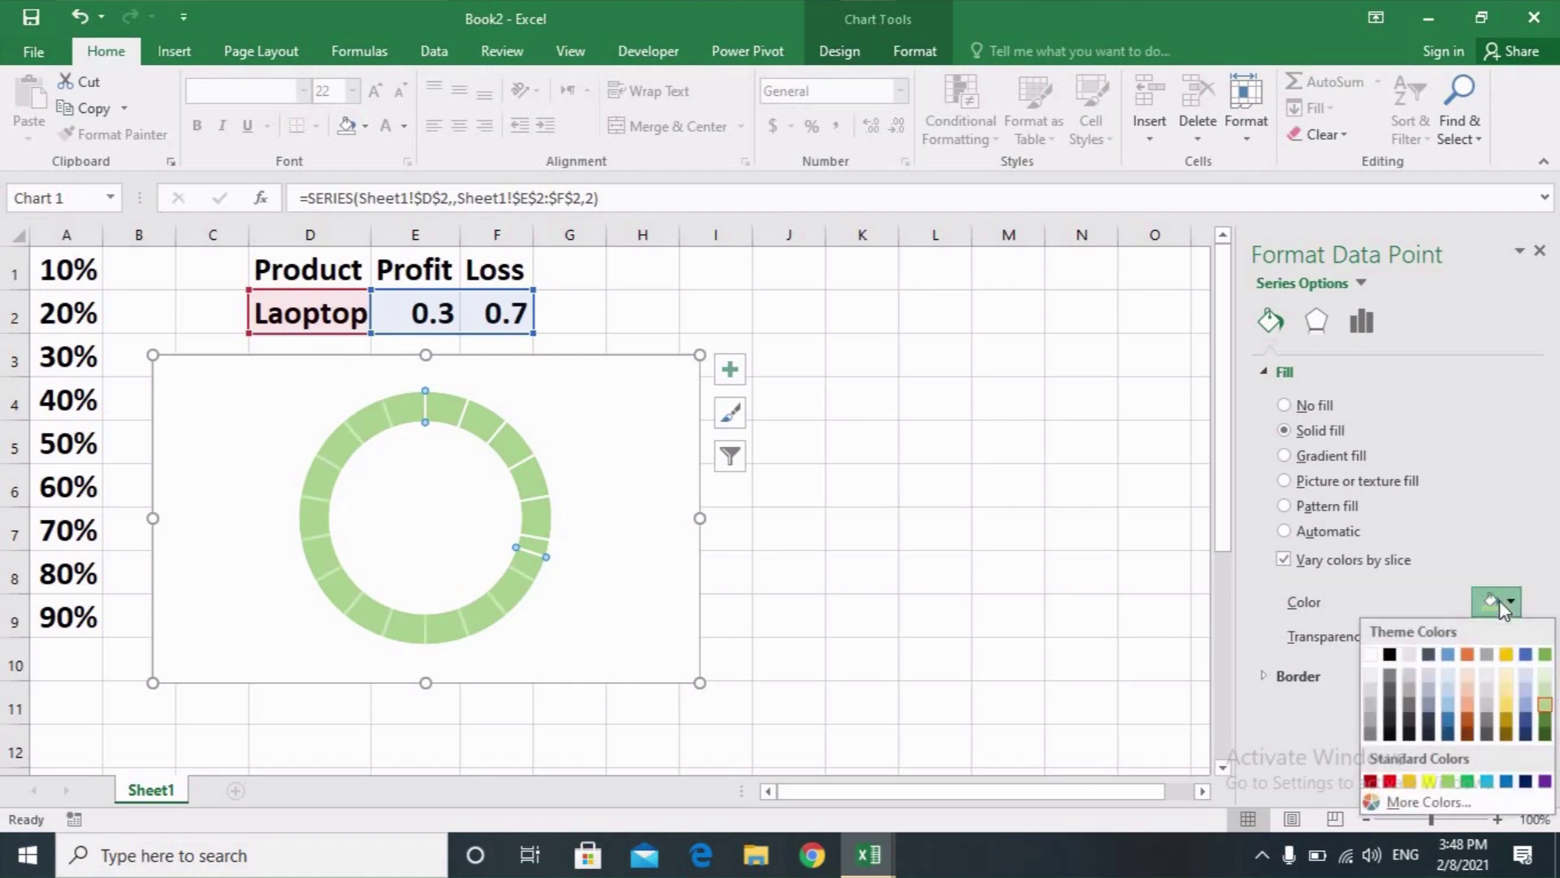
{"action": "left_click", "coordinate": [1545, 689]}
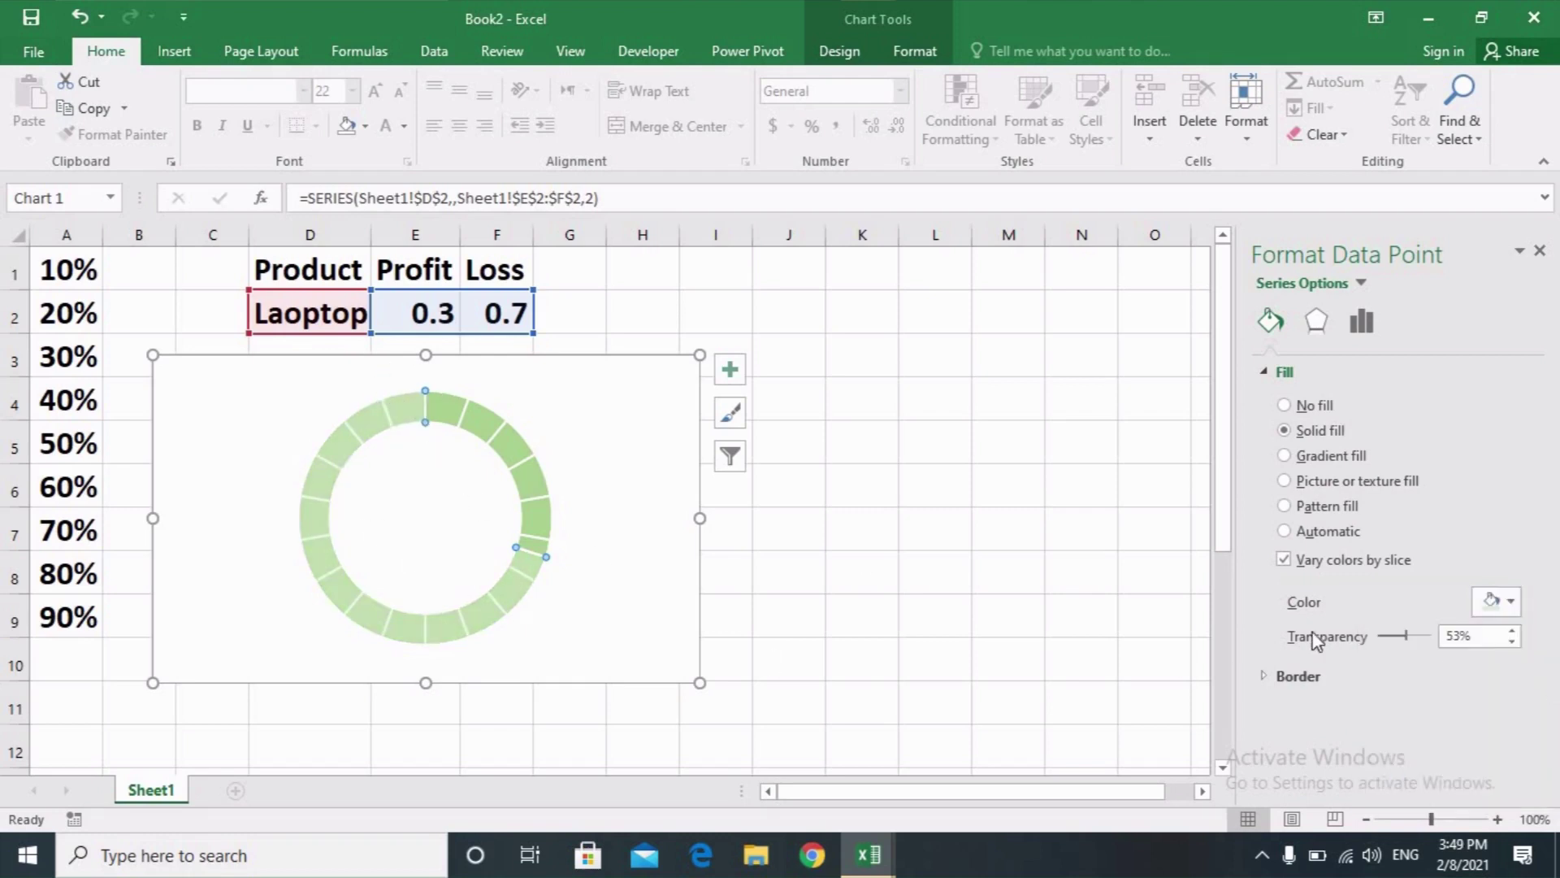
{"action": "left_click", "coordinate": [1512, 603]}
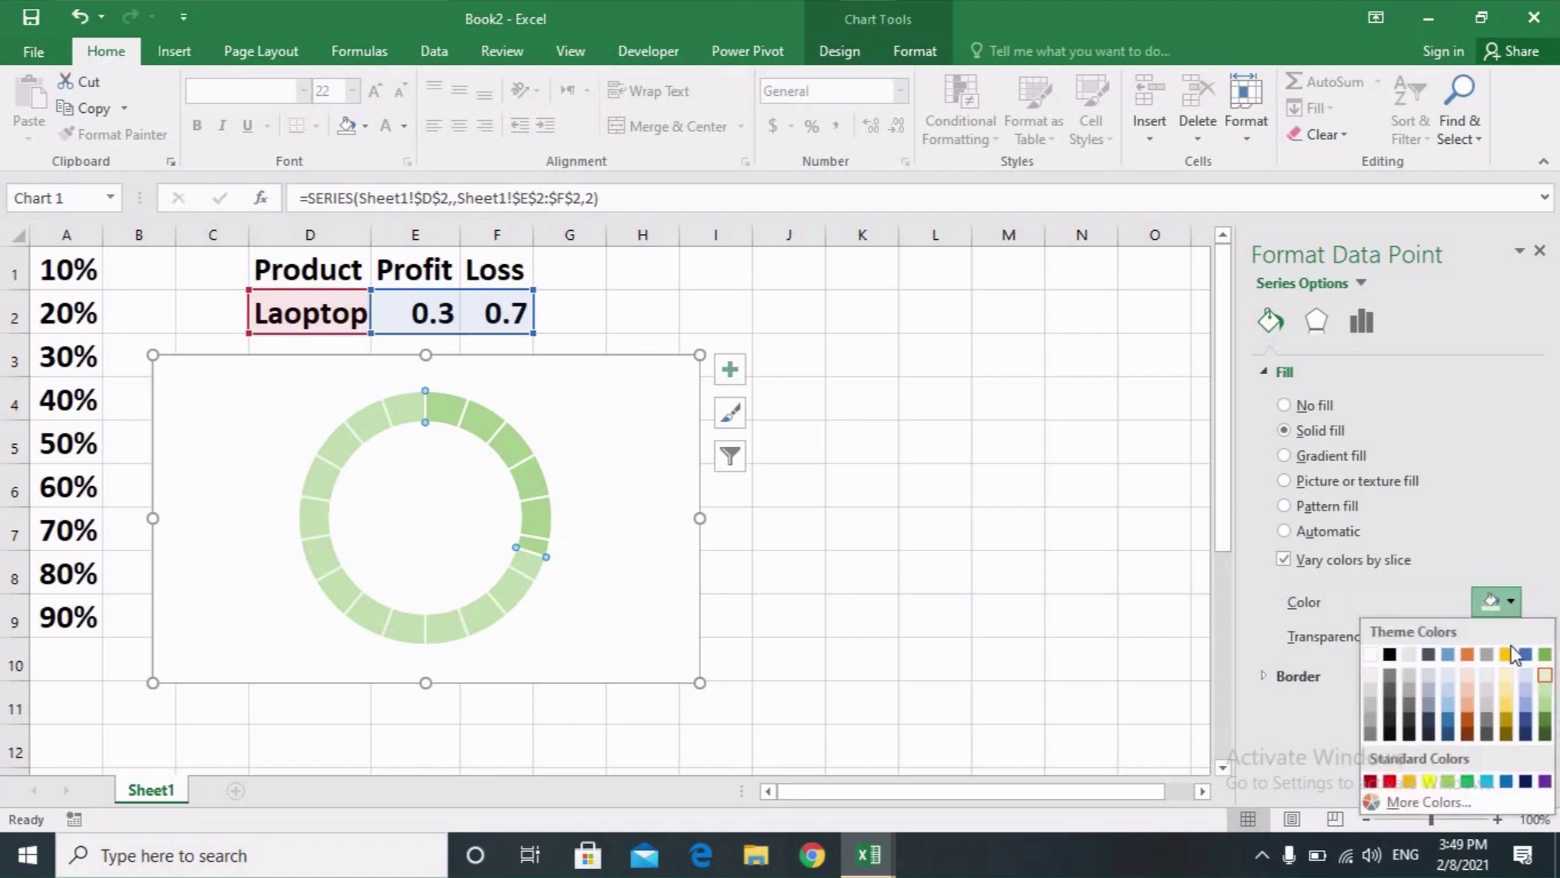
{"action": "left_click", "coordinate": [1377, 681]}
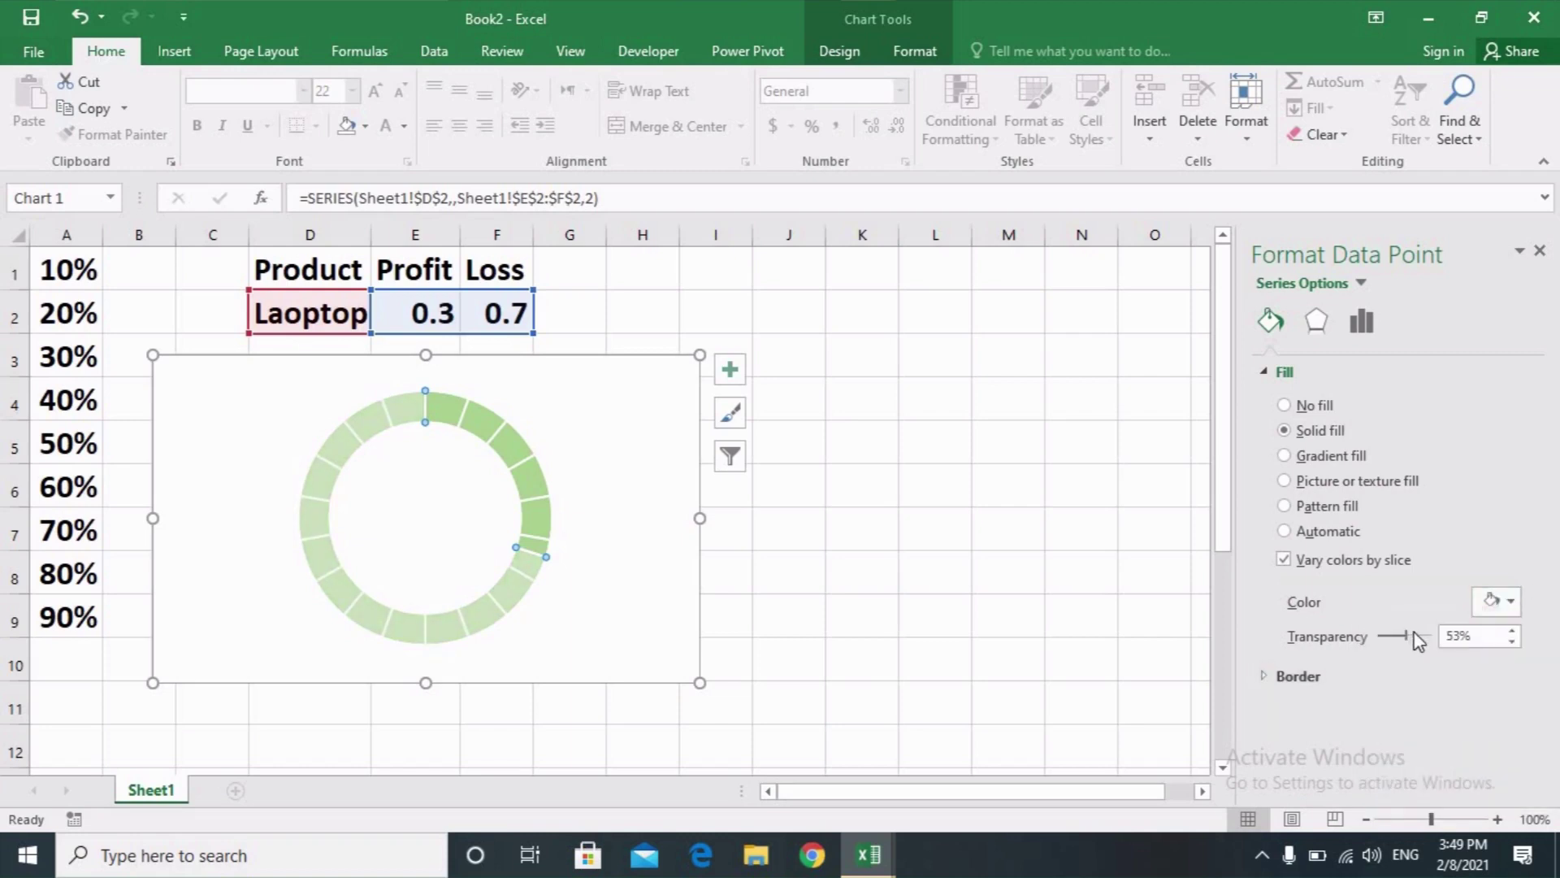
{"action": "left_click_drag", "start_coordinate": [1406, 632], "coordinate": [1403, 635]}
- Pick 0.4 for Profit in E2 and 60% for Loss in F2 from their drop-downs
{"action": "left_click", "coordinate": [485, 460]}
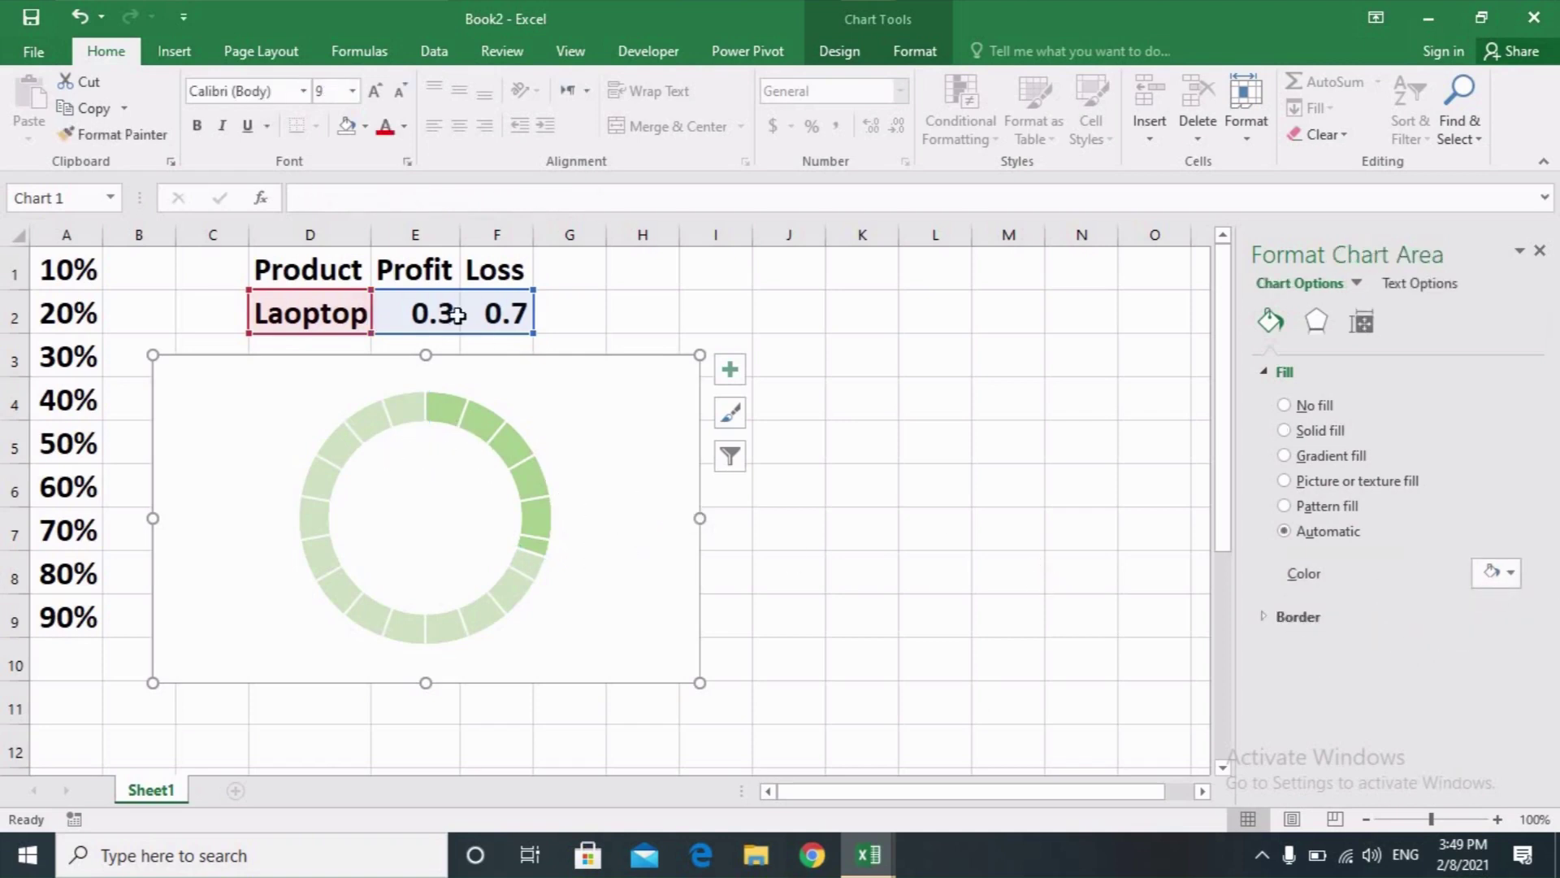
{"action": "left_click", "coordinate": [502, 465]}
{"action": "left_click", "coordinate": [481, 358]}
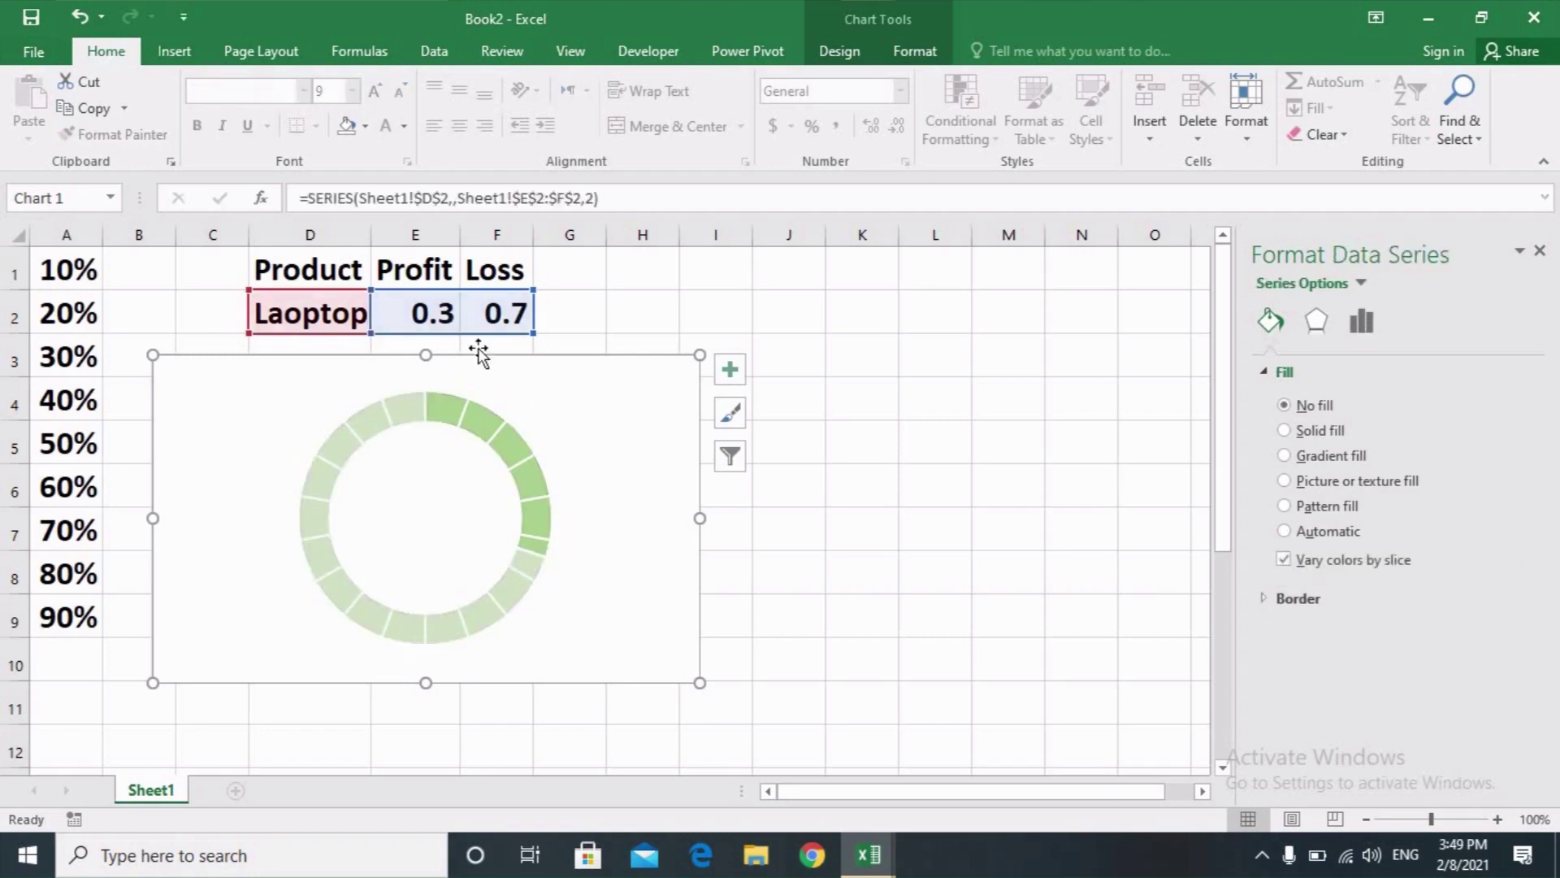
{"action": "left_click", "coordinate": [433, 311]}
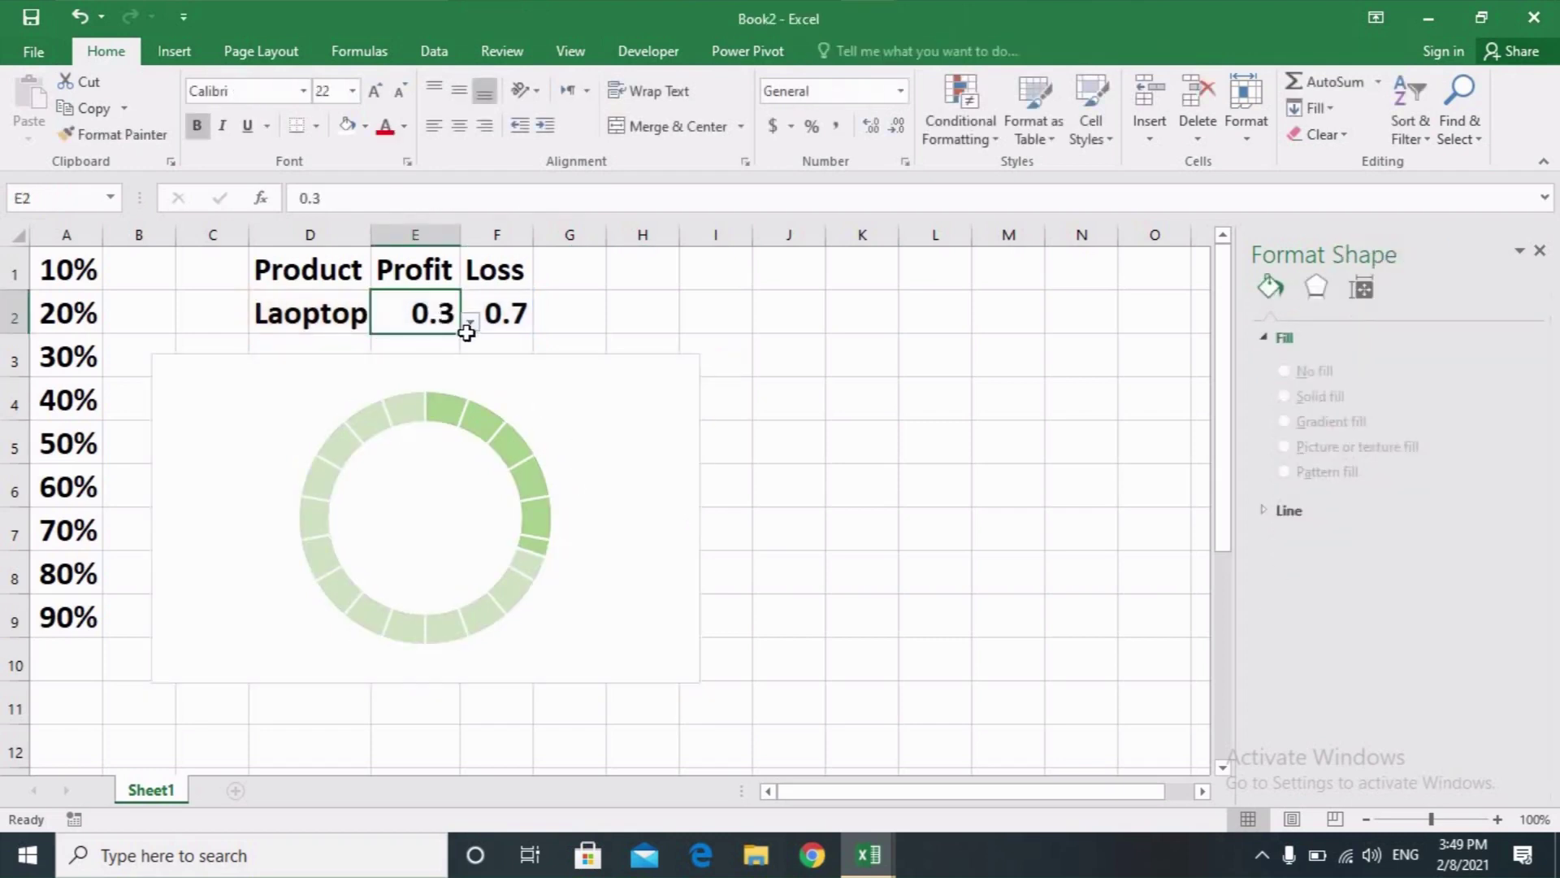
{"action": "left_click", "coordinate": [472, 321]}
{"action": "left_click", "coordinate": [423, 396]}
{"action": "left_click", "coordinate": [512, 317]}
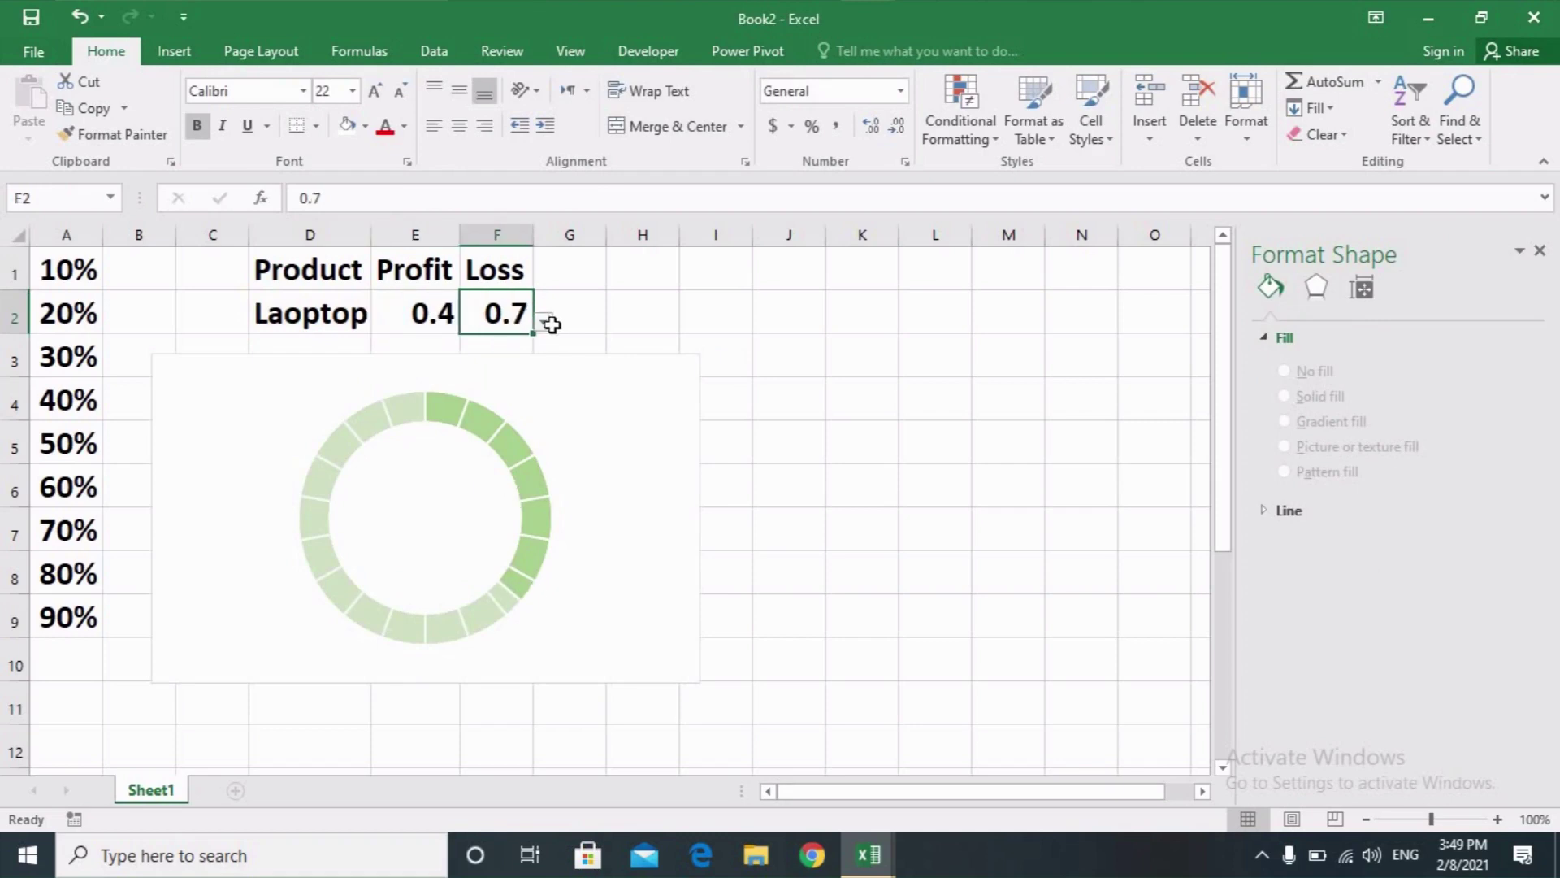
{"action": "left_click", "coordinate": [544, 322]}
{"action": "left_click", "coordinate": [504, 416]}
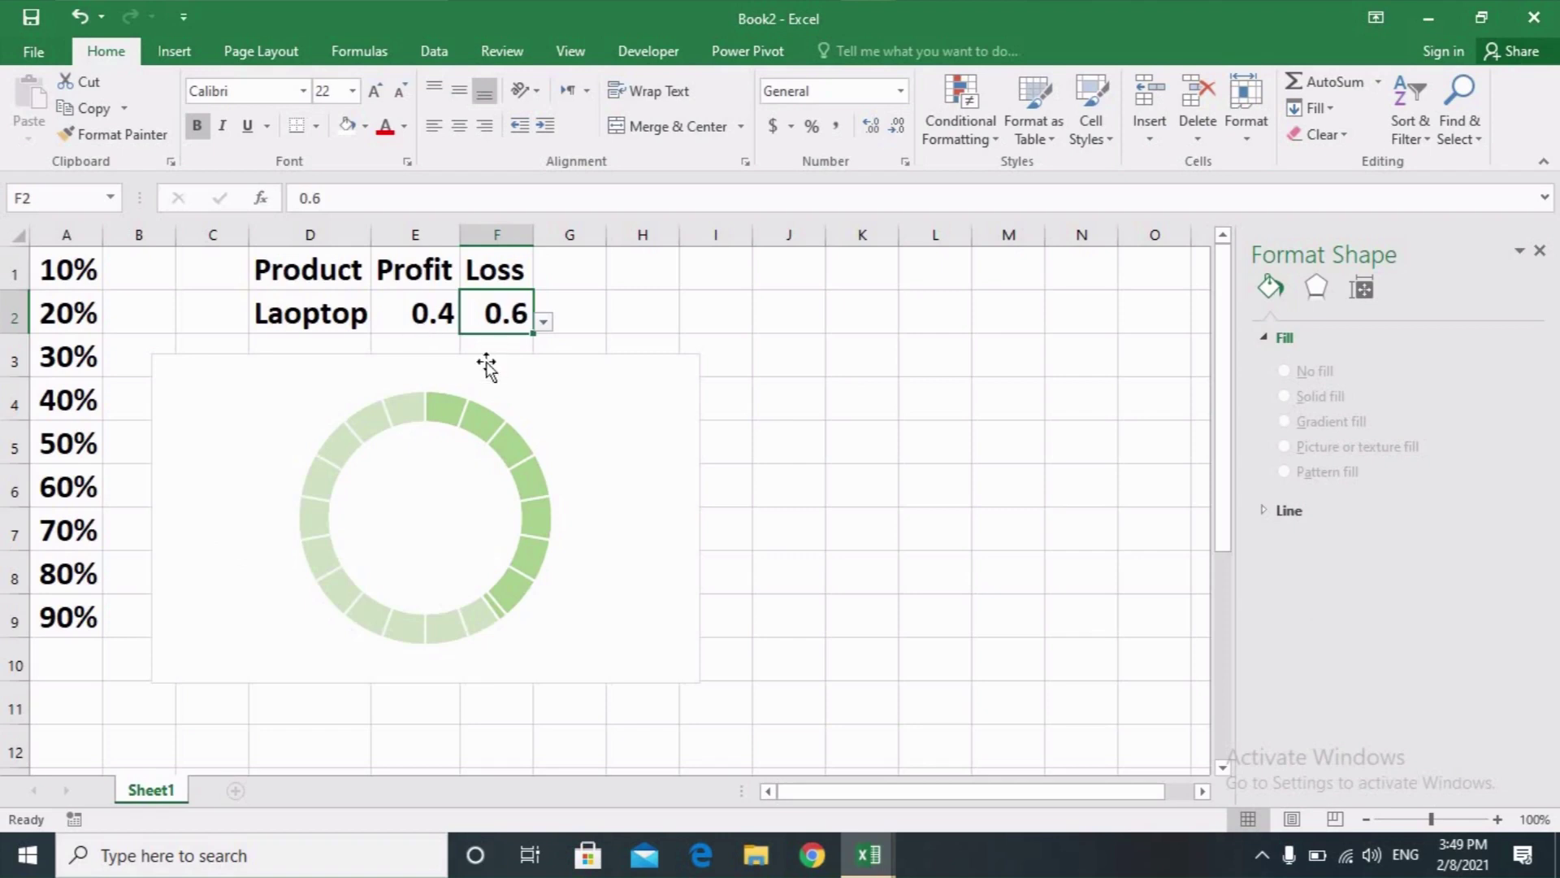
{"action": "left_click", "coordinate": [935, 539]}
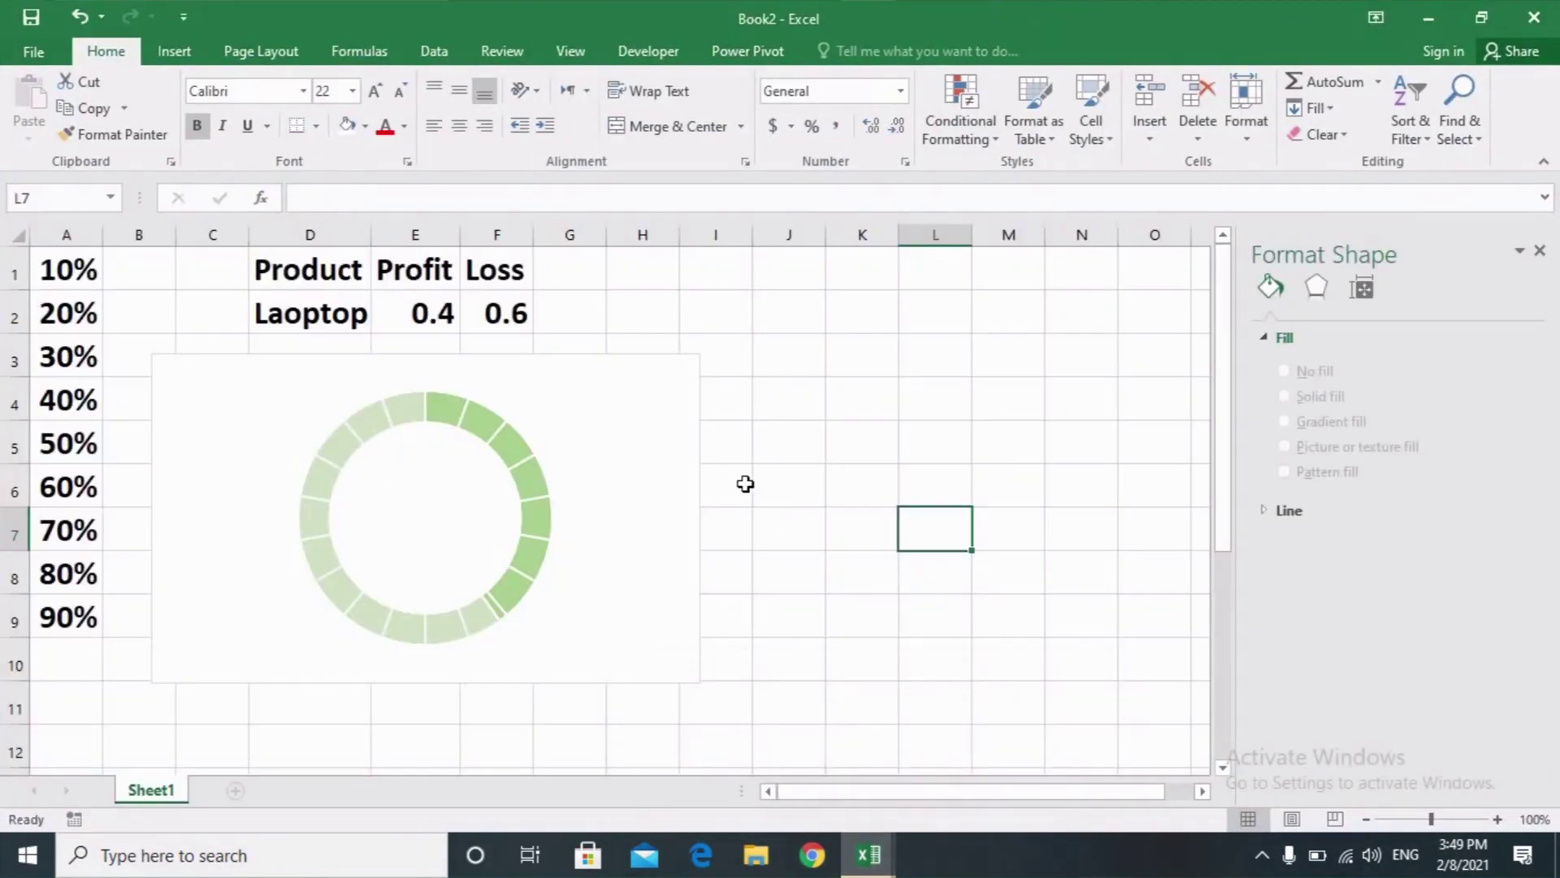
{"action": "left_click", "coordinate": [746, 484]}
{"action": "mouse_move", "coordinate": [868, 855]}
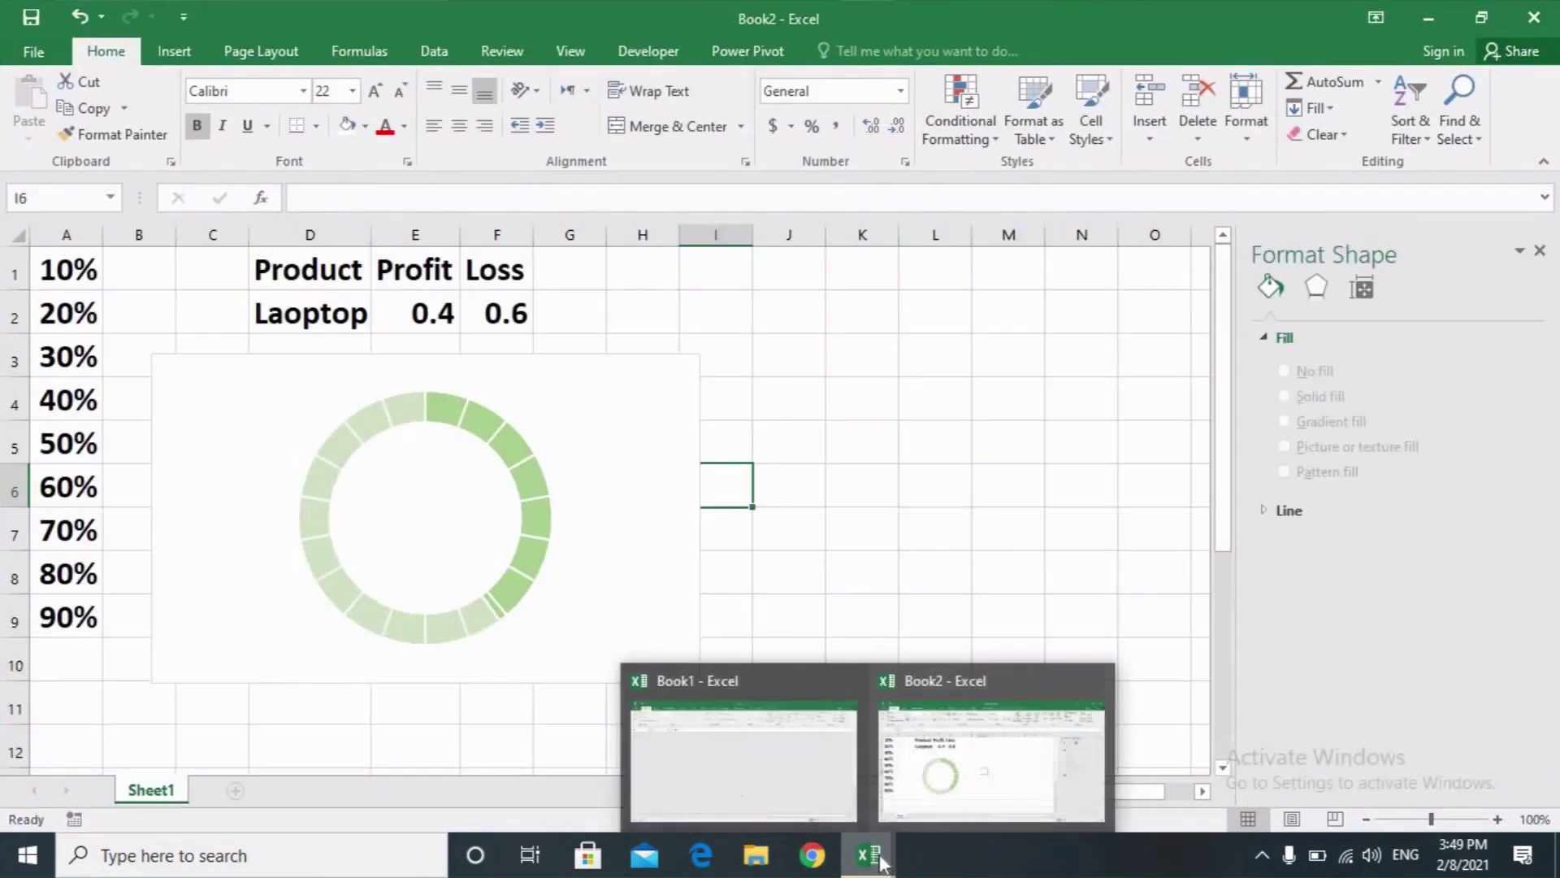
- Insert a text box beside the chart and link it to cell E2 so it shows 0.4
{"action": "left_click", "coordinate": [822, 754]}
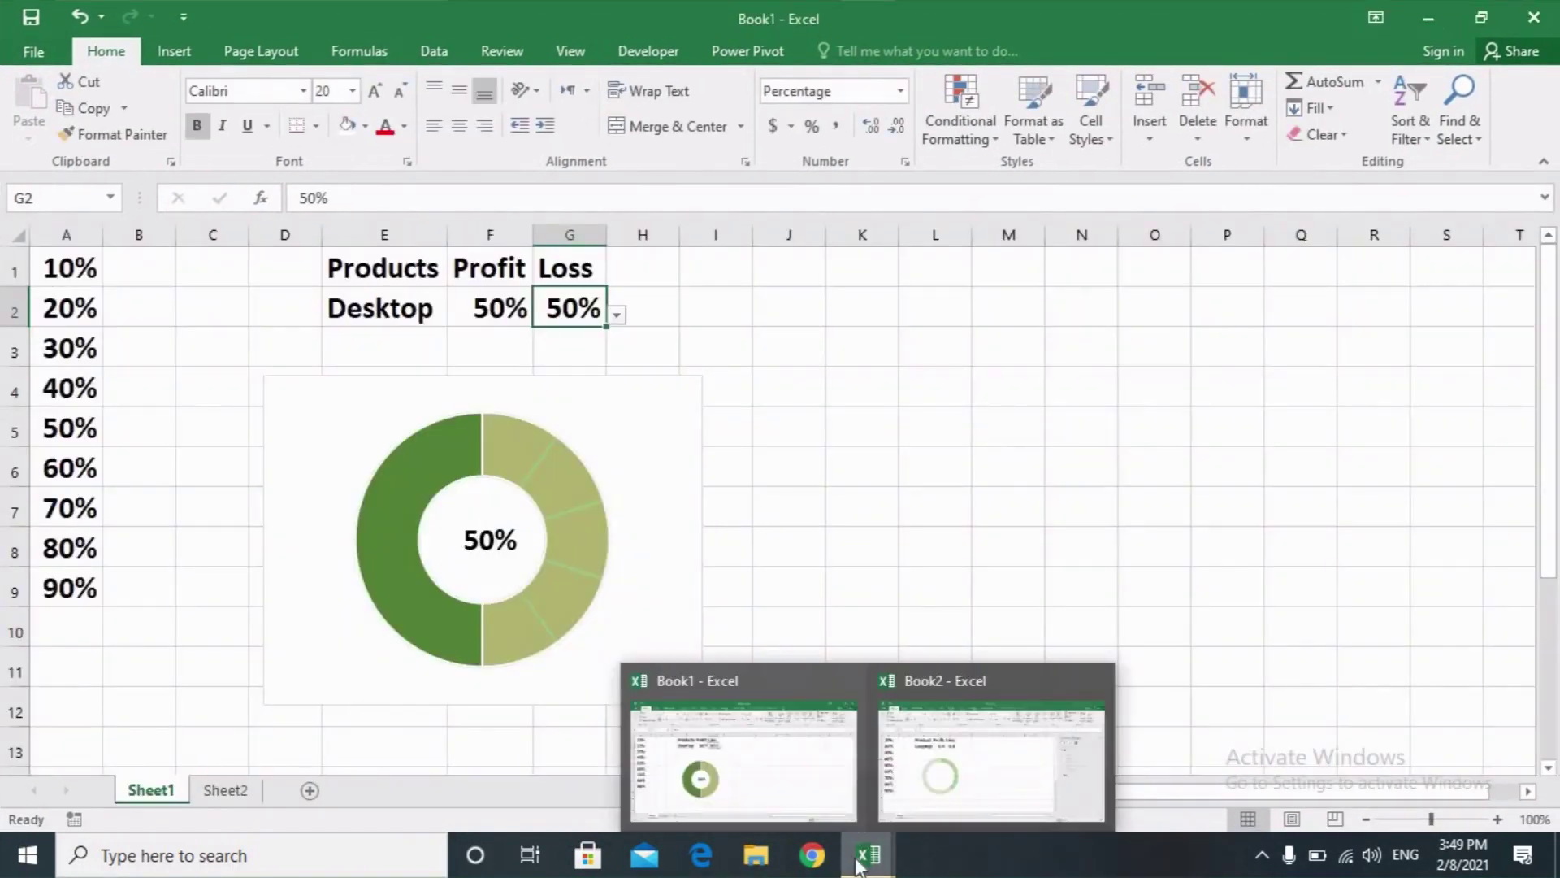
{"action": "left_click", "coordinate": [943, 764]}
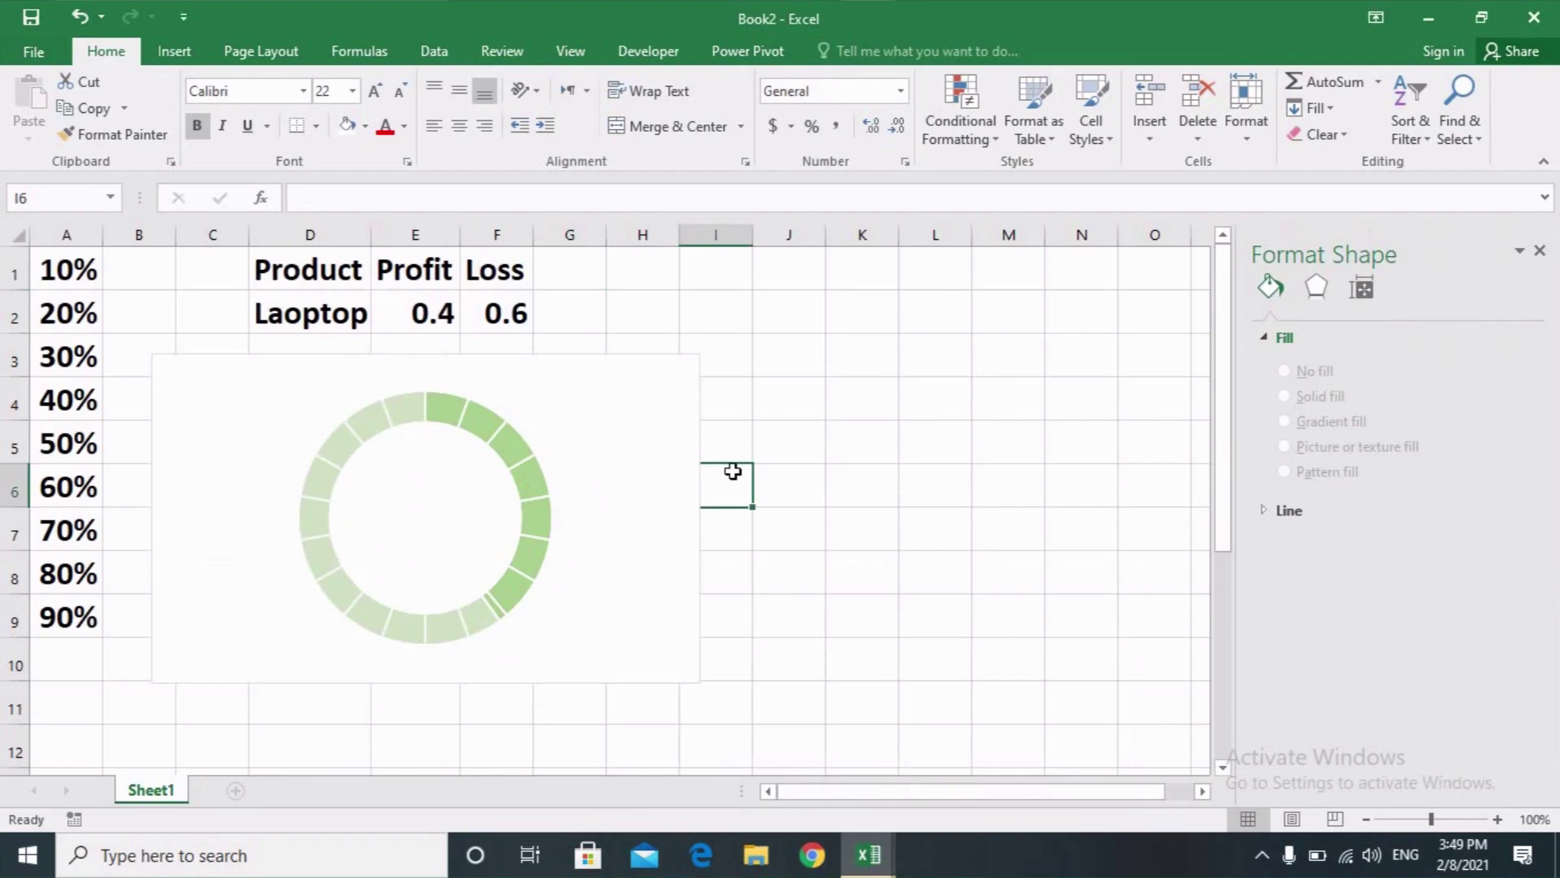
{"action": "left_click", "coordinate": [908, 370]}
{"action": "left_click", "coordinate": [172, 51]}
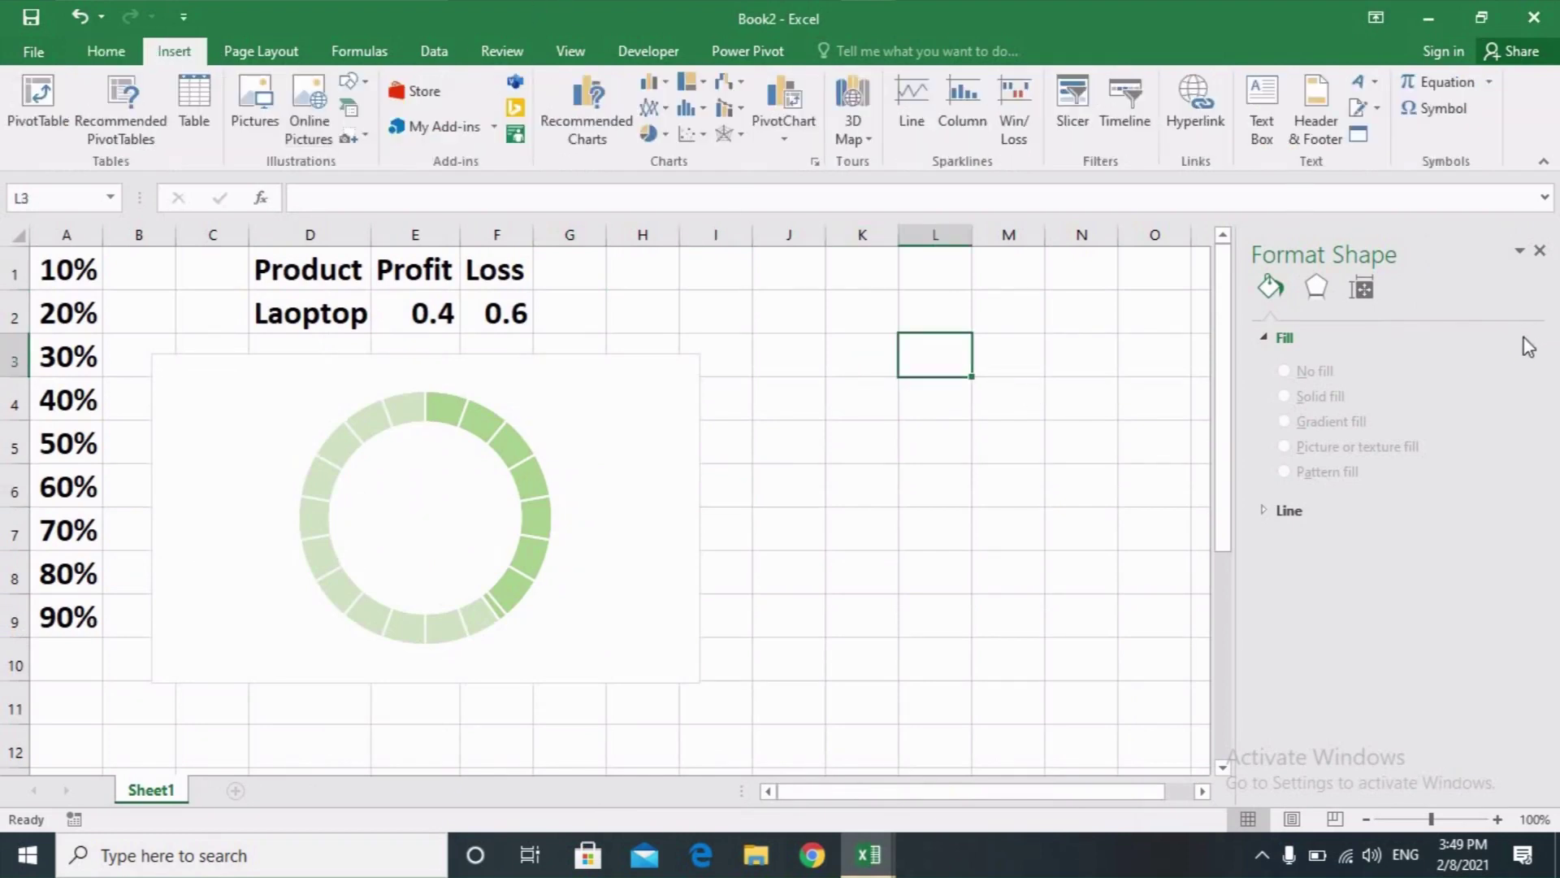
{"action": "left_click", "coordinate": [1262, 130]}
{"action": "left_click_drag", "start_coordinate": [753, 392], "coordinate": [862, 446]}
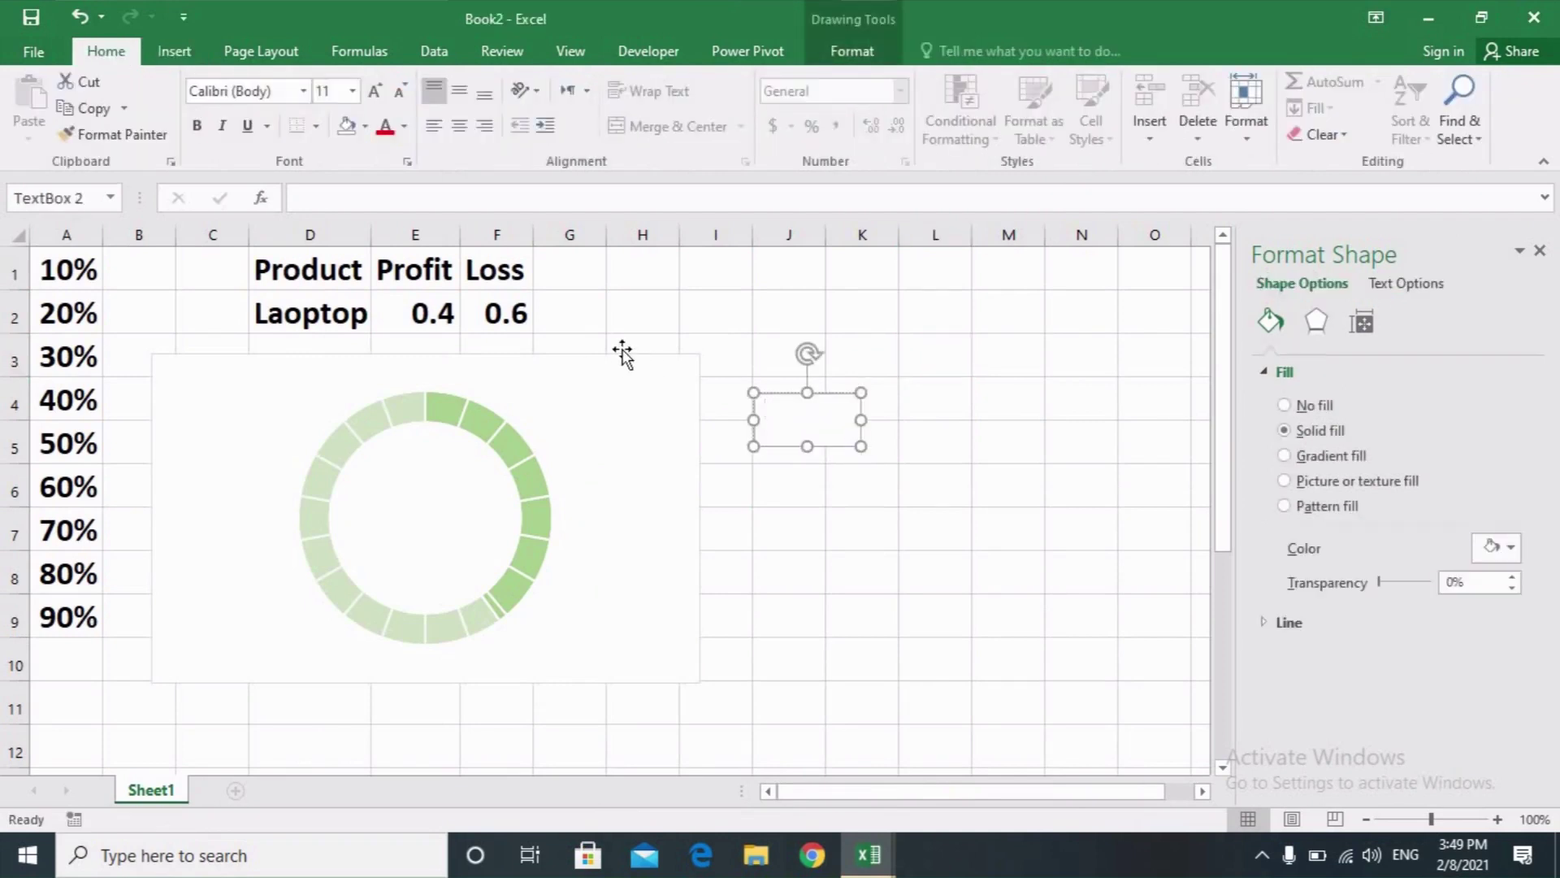
{"action": "left_click", "coordinate": [382, 201]}
{"action": "type", "text": "="}
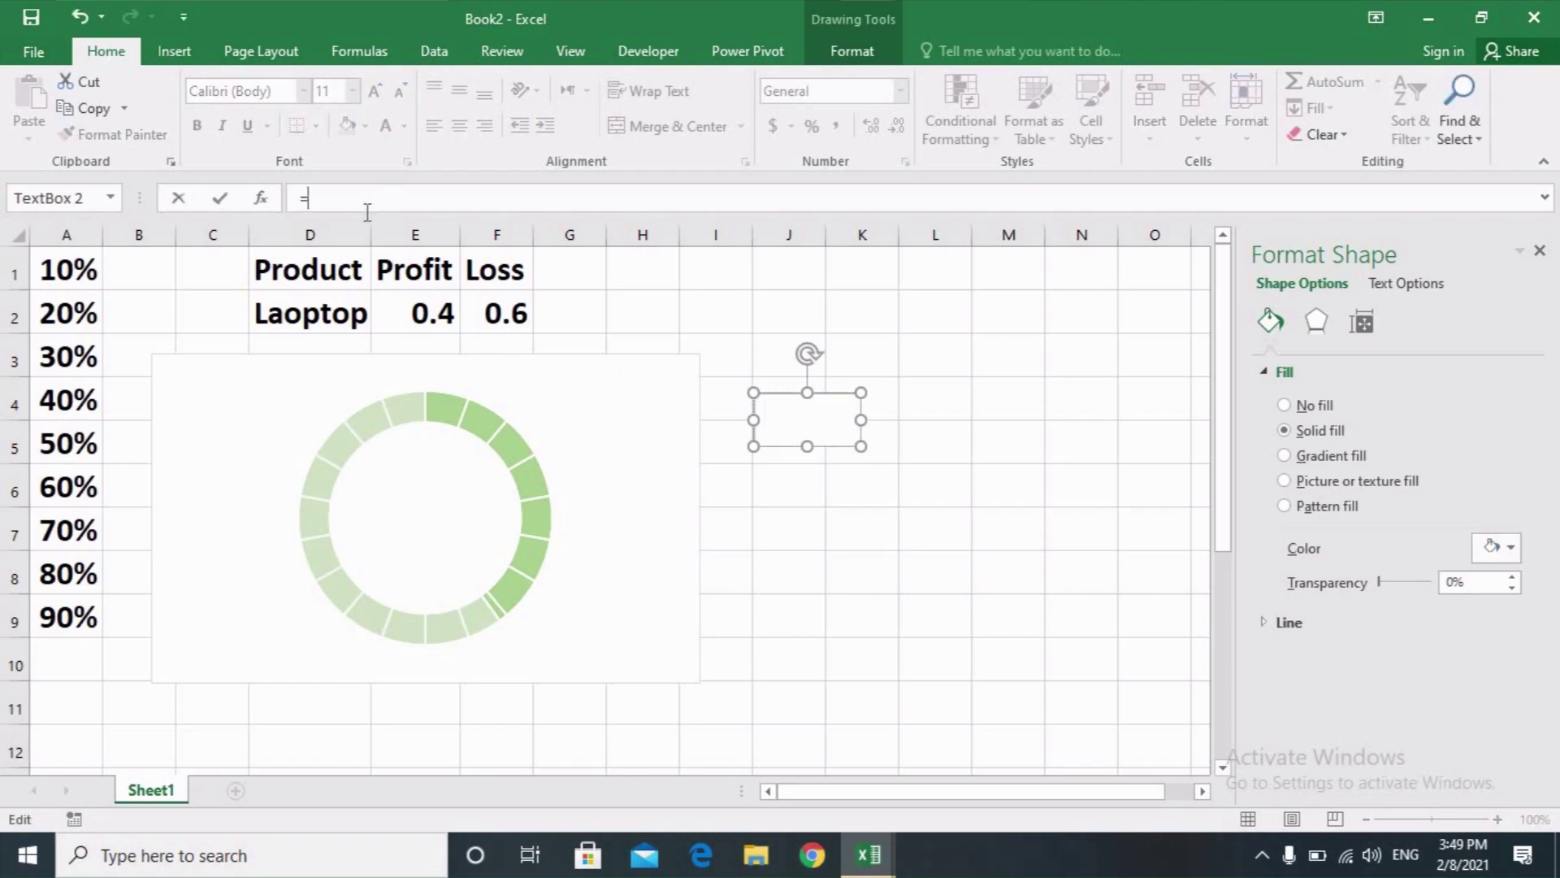
{"action": "left_click", "coordinate": [417, 312]}
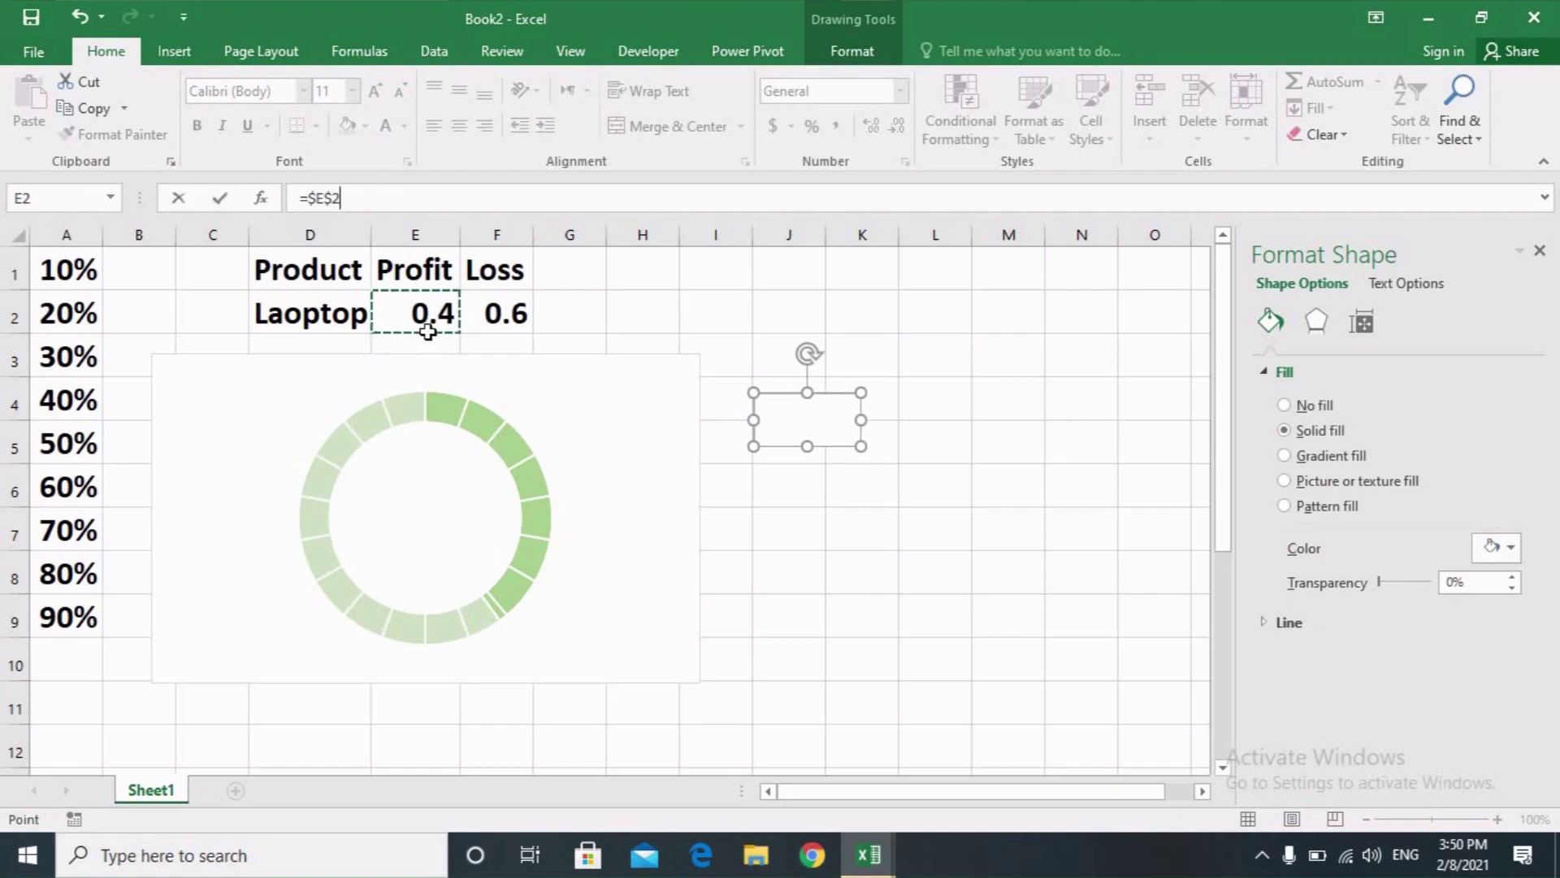
{"action": "key", "text": "Return"}
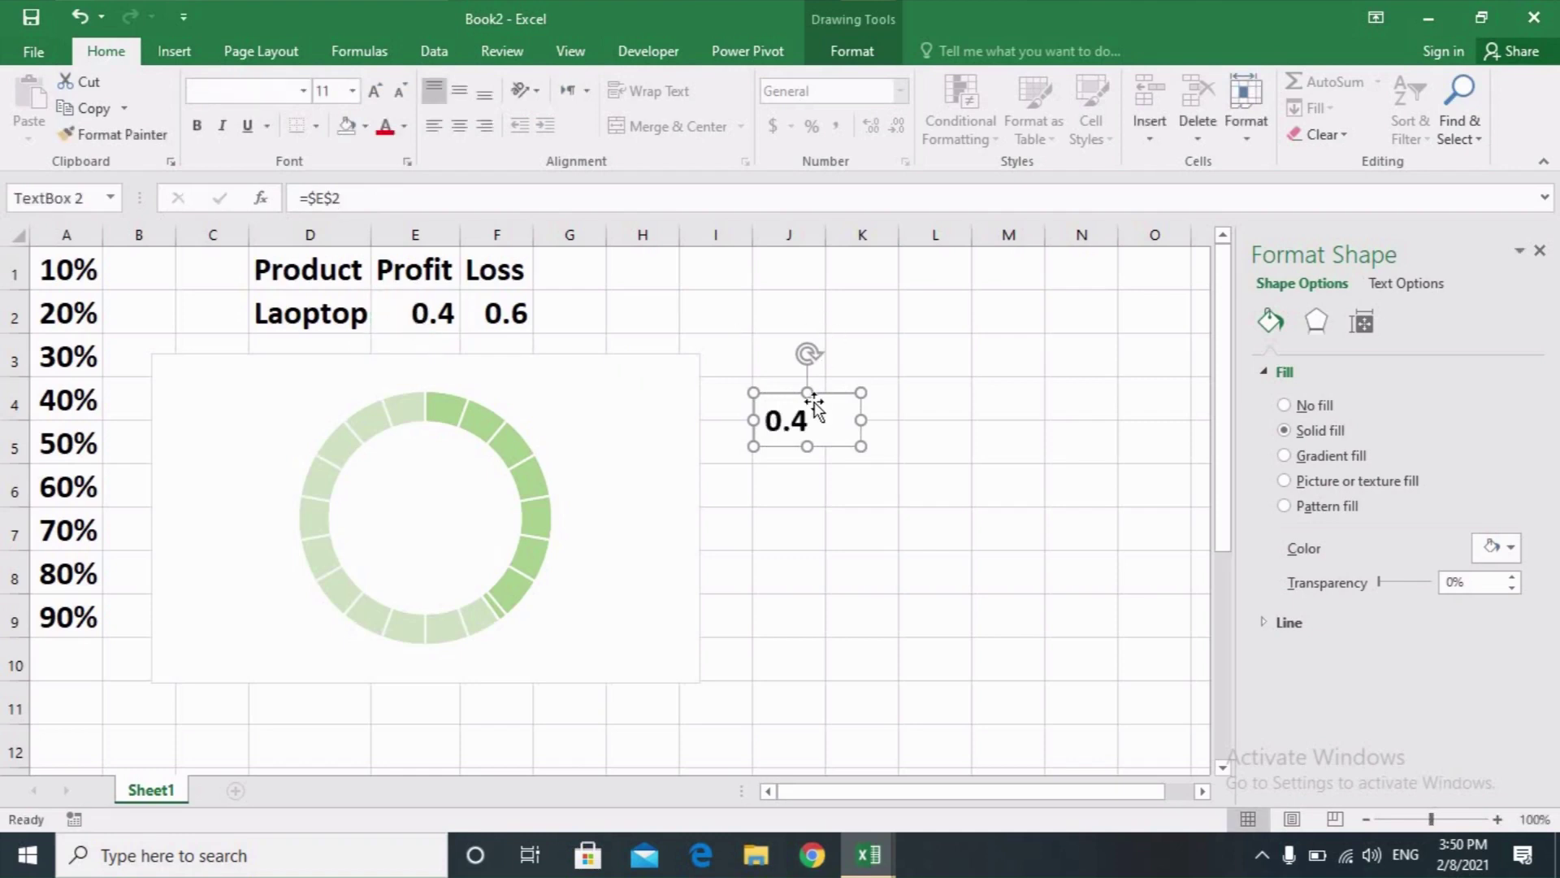
- Move the 0.4 label into the donut's centre, enlarging and centring it
{"action": "left_click_drag", "start_coordinate": [800, 404], "coordinate": [434, 496]}
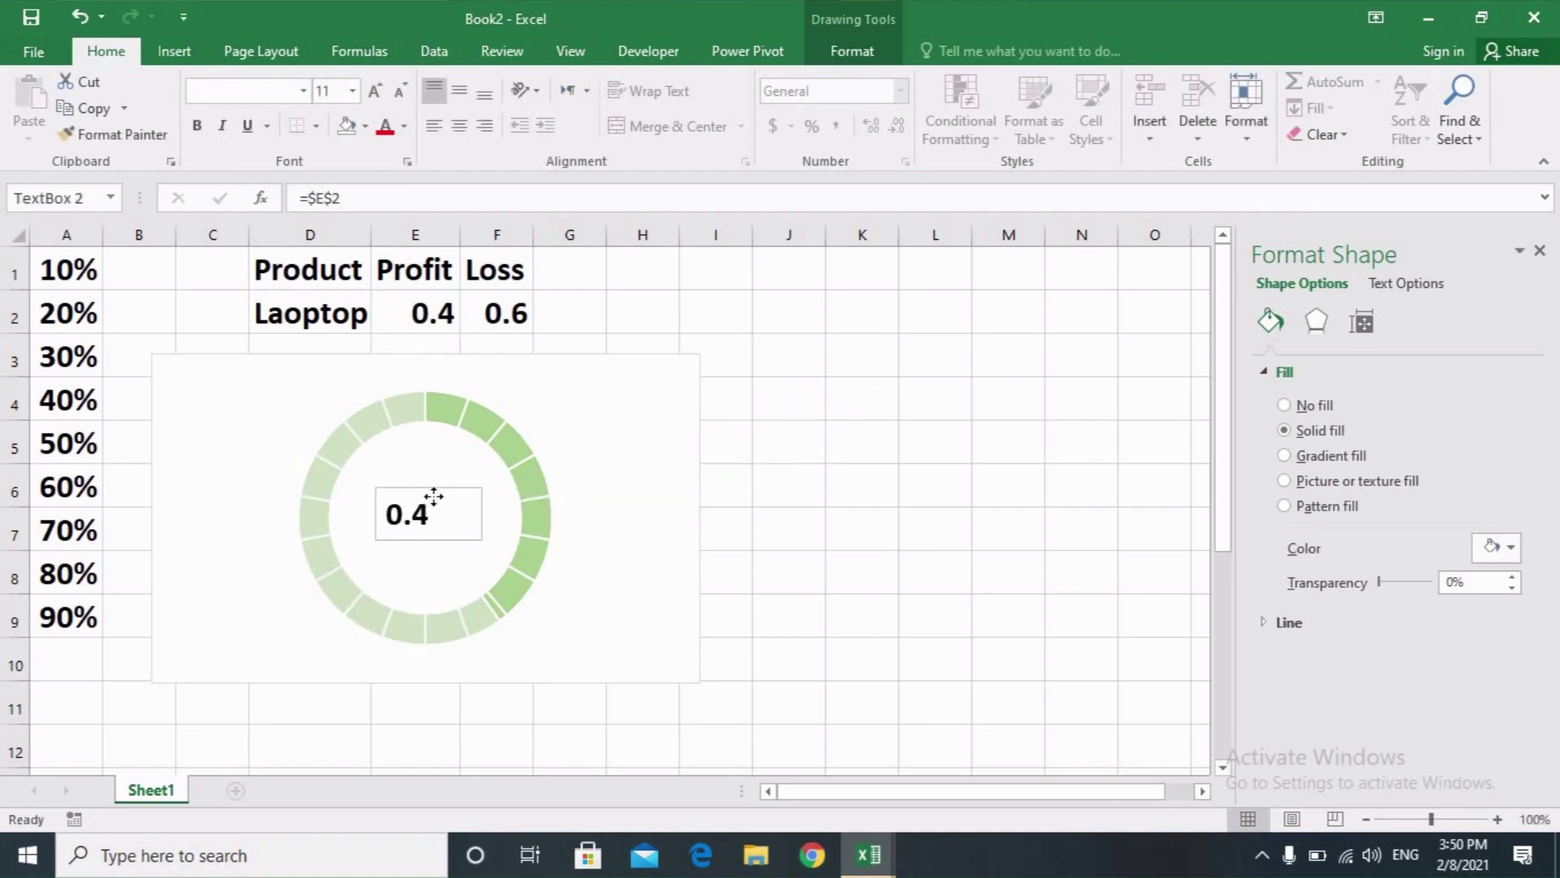
{"action": "left_click_drag", "start_coordinate": [431, 496], "coordinate": [428, 496]}
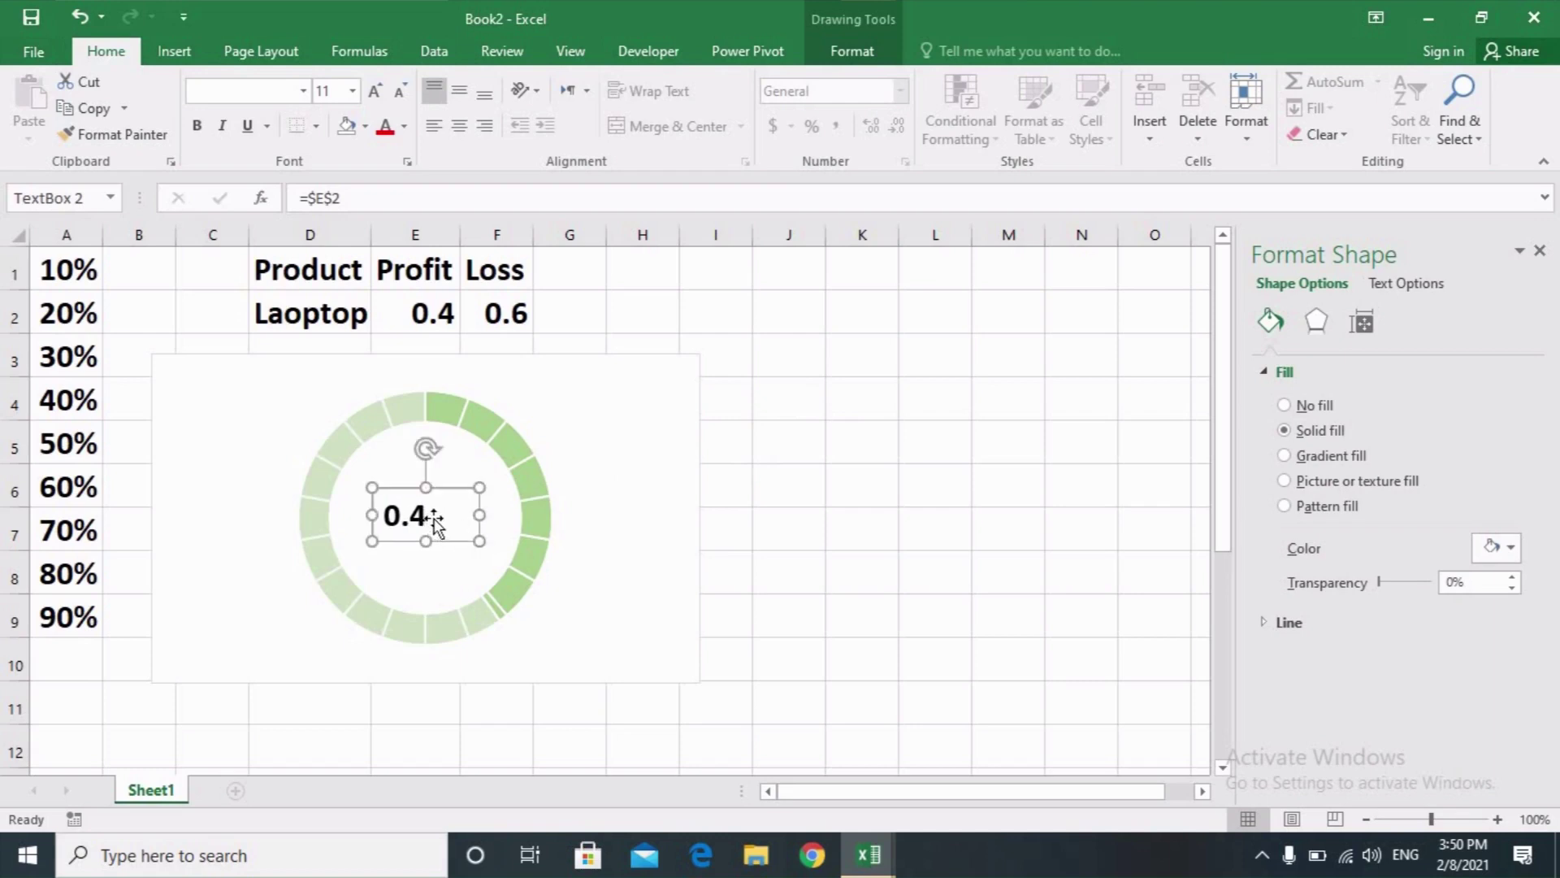
{"action": "double_click", "coordinate": [434, 520]}
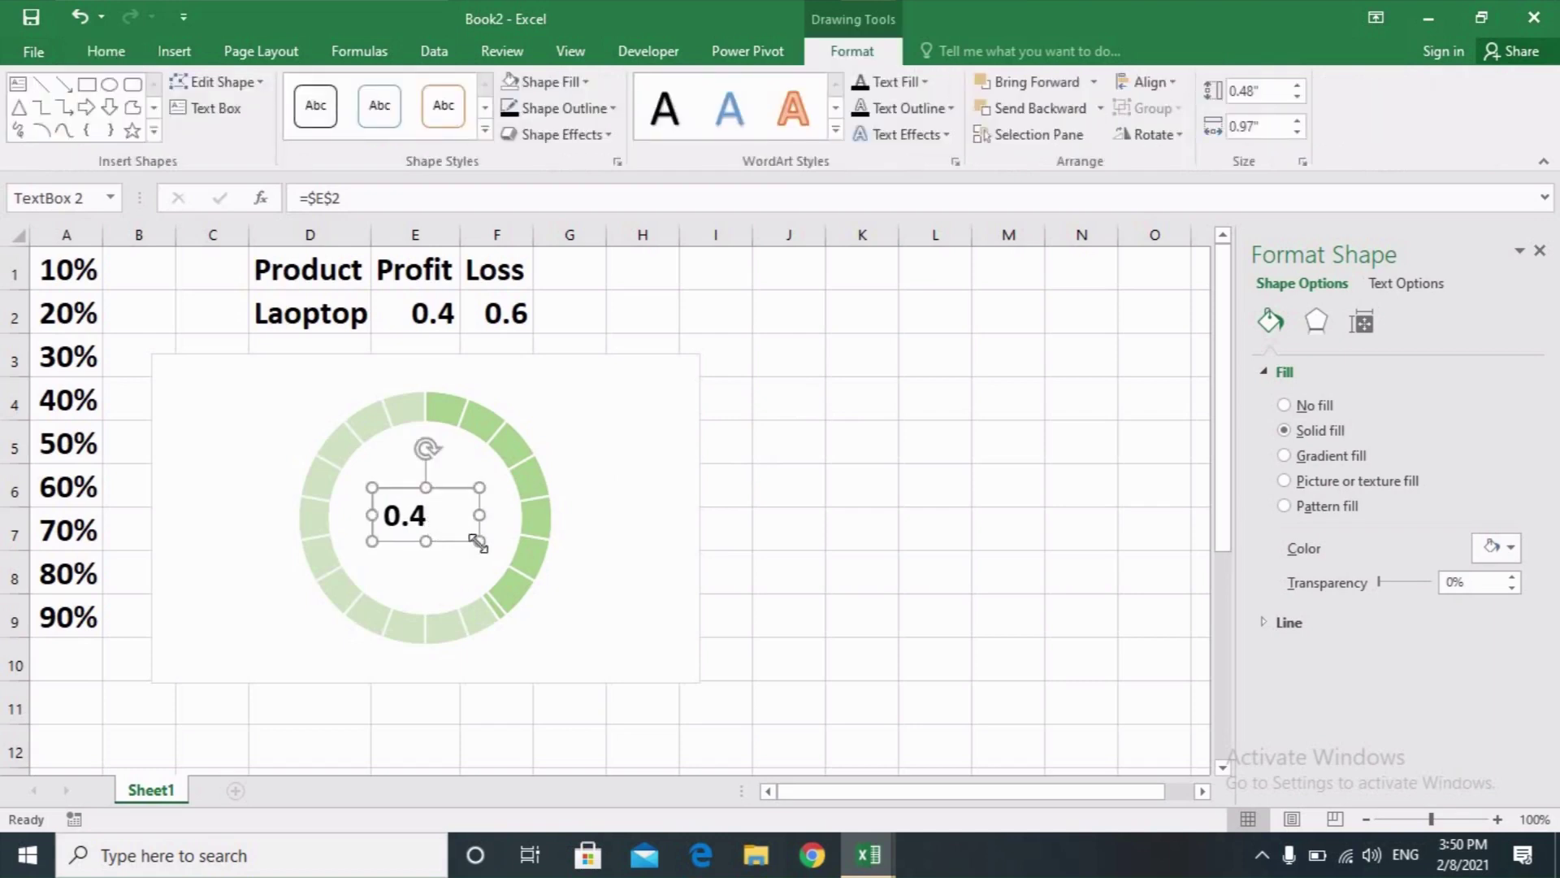
{"action": "left_click_drag", "start_coordinate": [489, 545], "coordinate": [506, 548]}
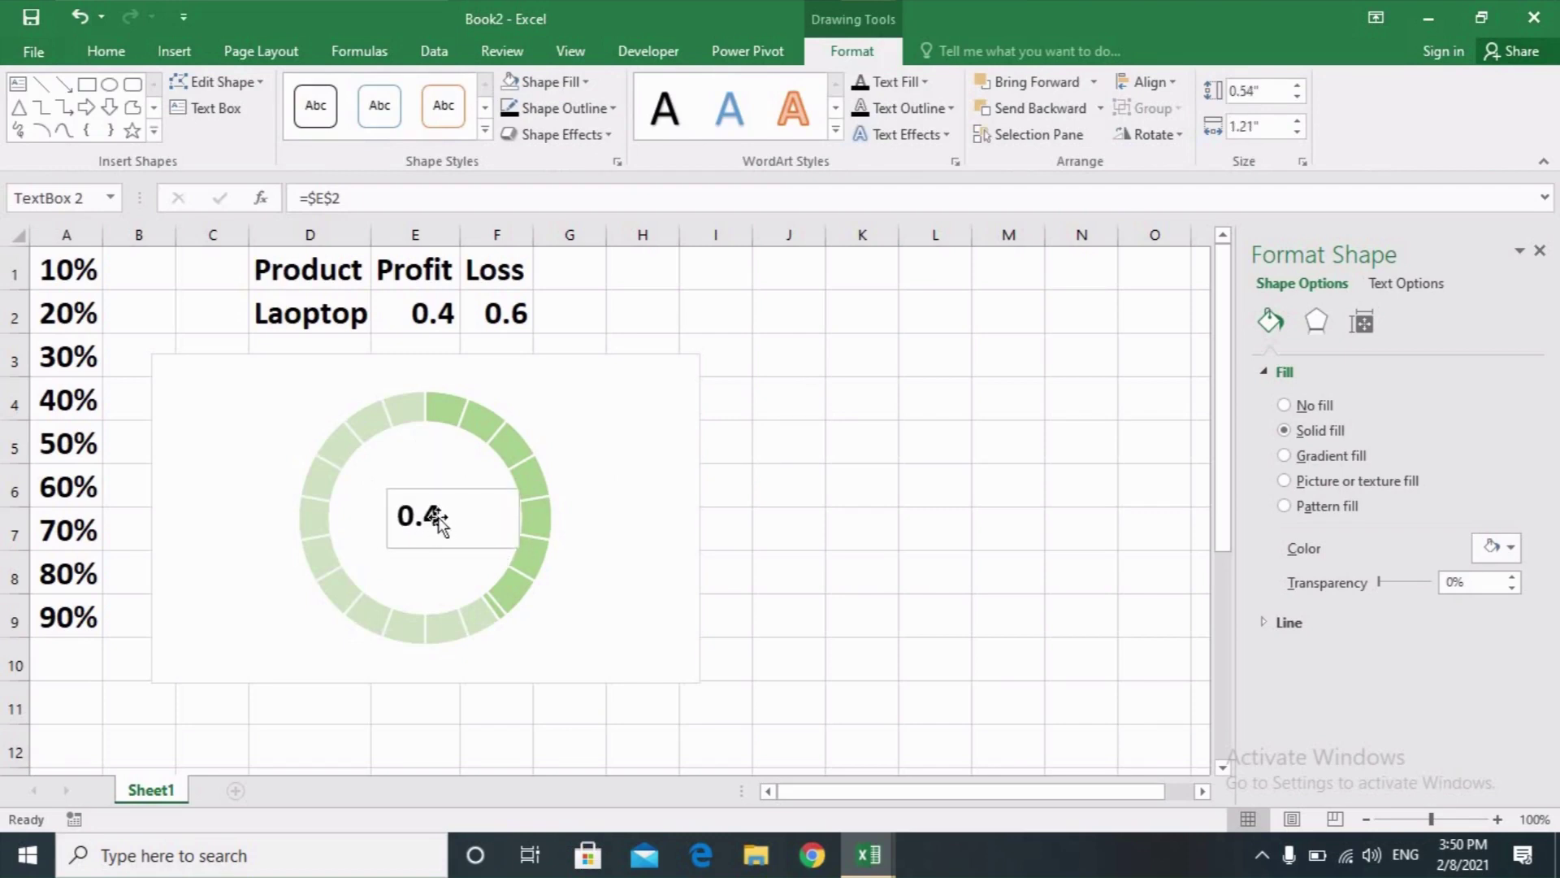
{"action": "left_click_drag", "start_coordinate": [426, 517], "coordinate": [440, 518]}
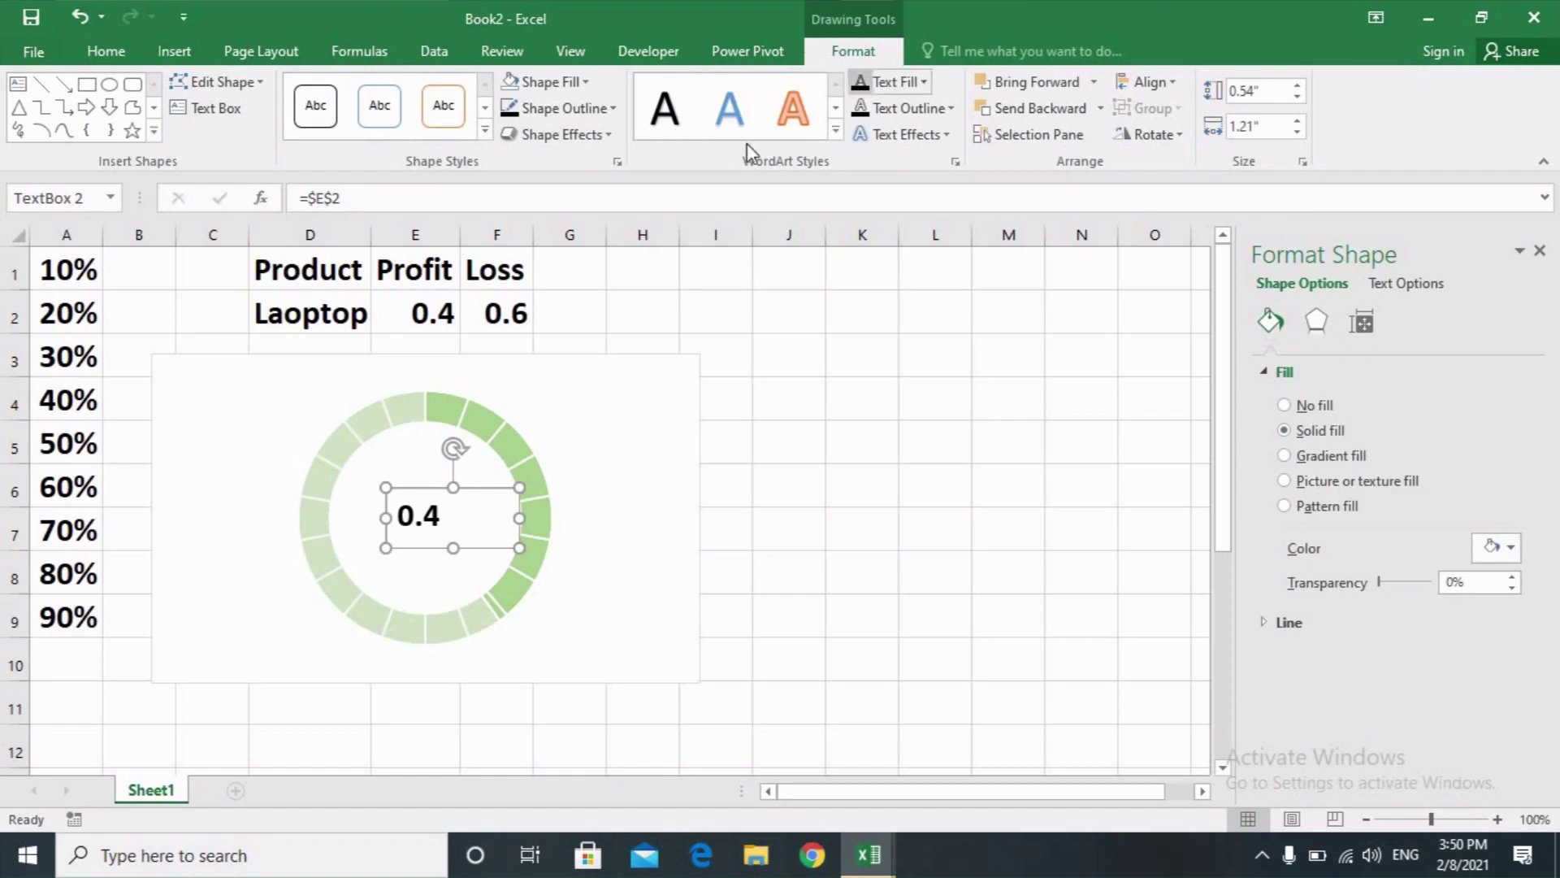
- Set the label to No Outline and No Fill
{"action": "left_click", "coordinate": [601, 116]}
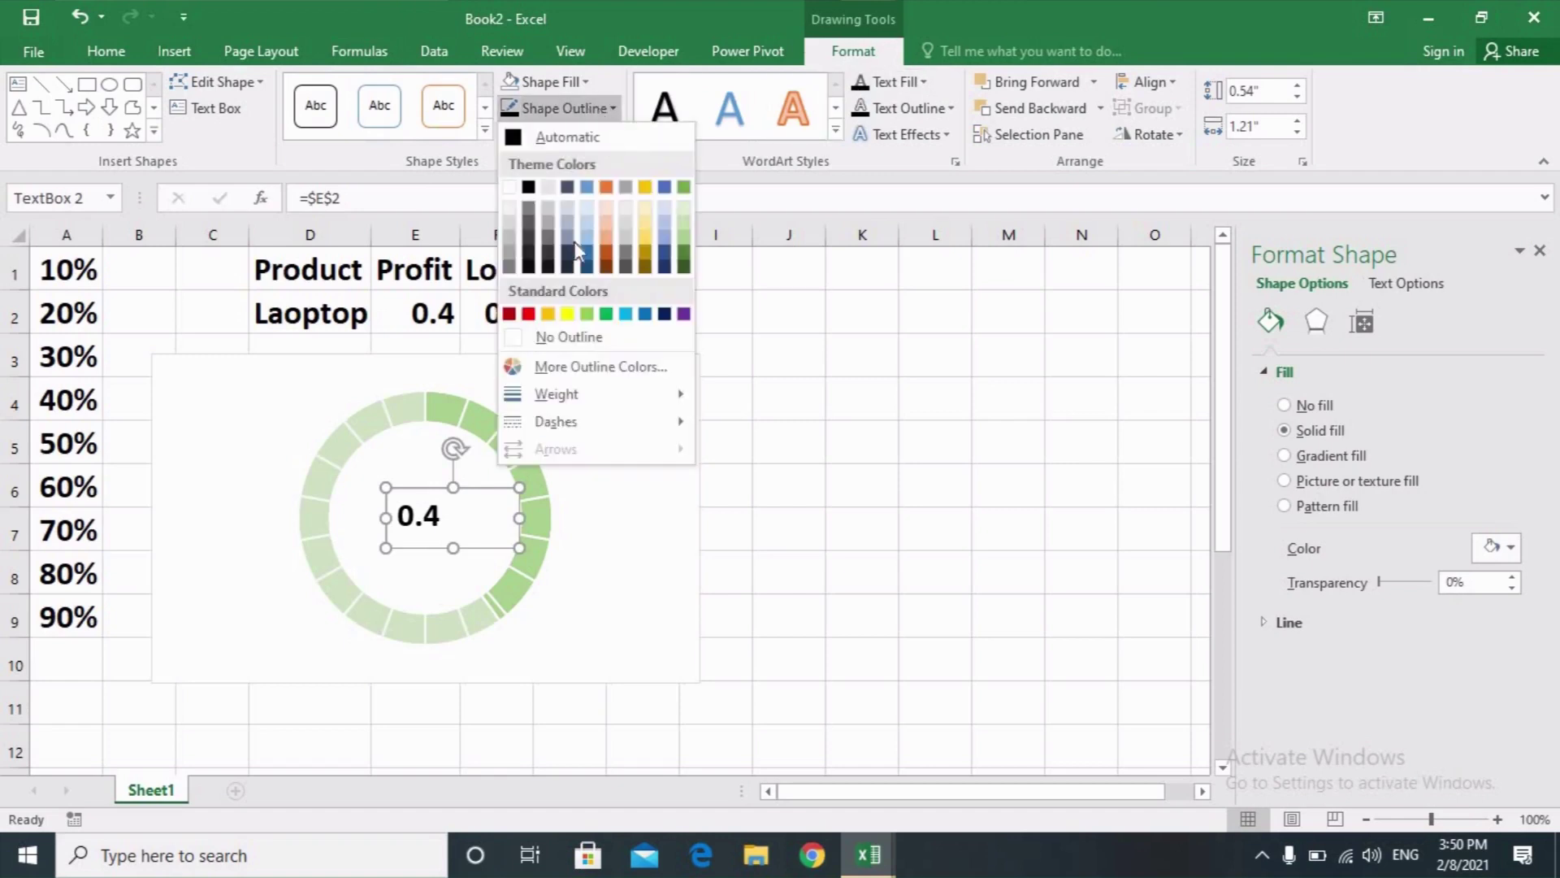
{"action": "left_click", "coordinate": [520, 332]}
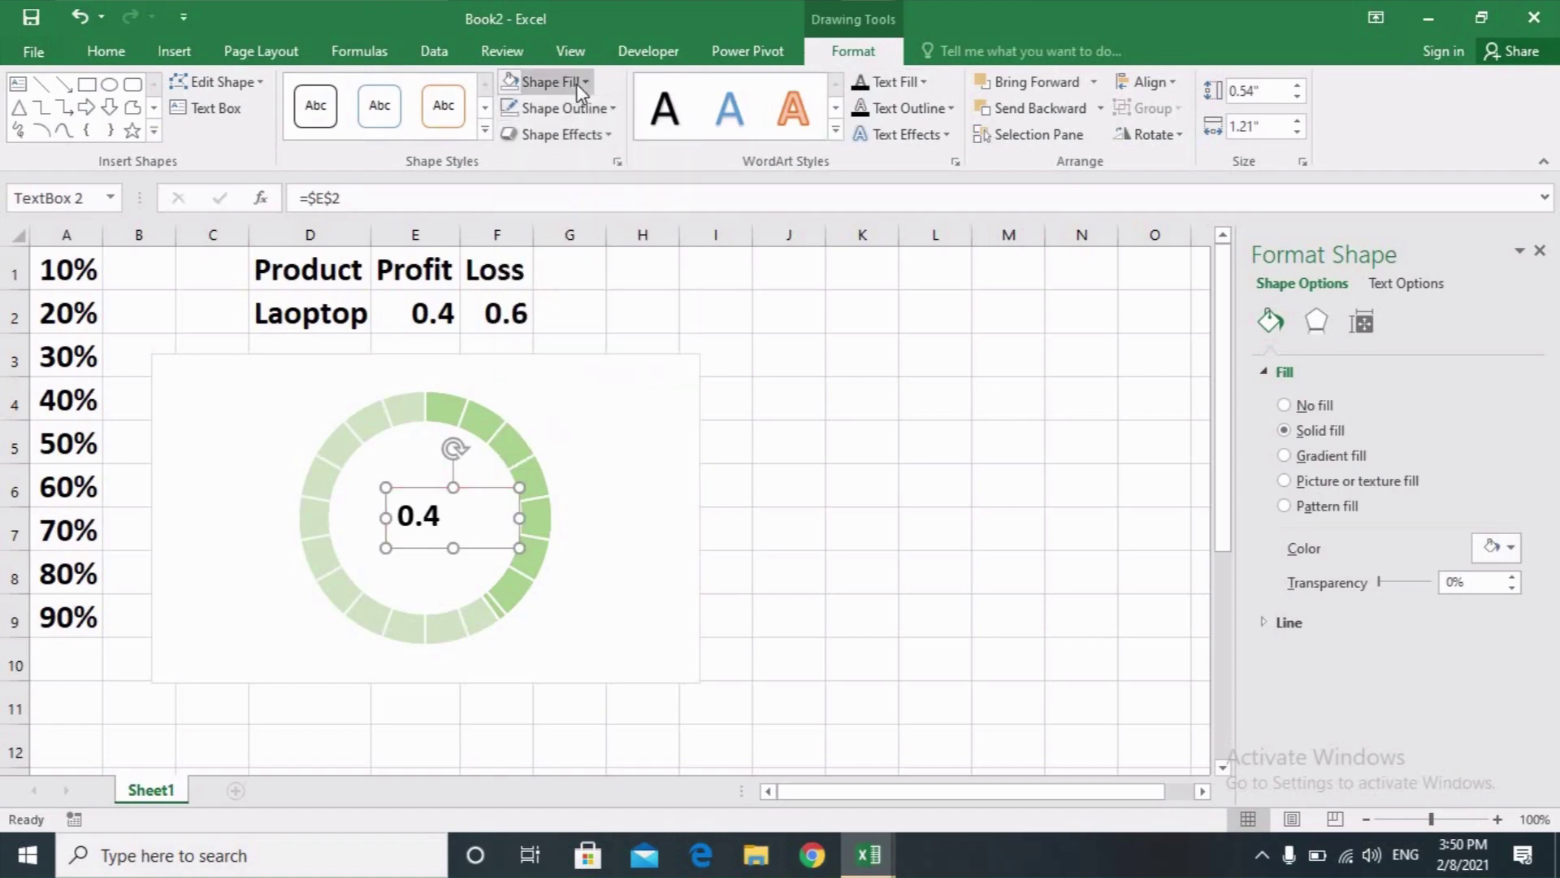
{"action": "left_click", "coordinate": [577, 83]}
{"action": "left_click", "coordinate": [521, 312]}
{"action": "left_click", "coordinate": [801, 444]}
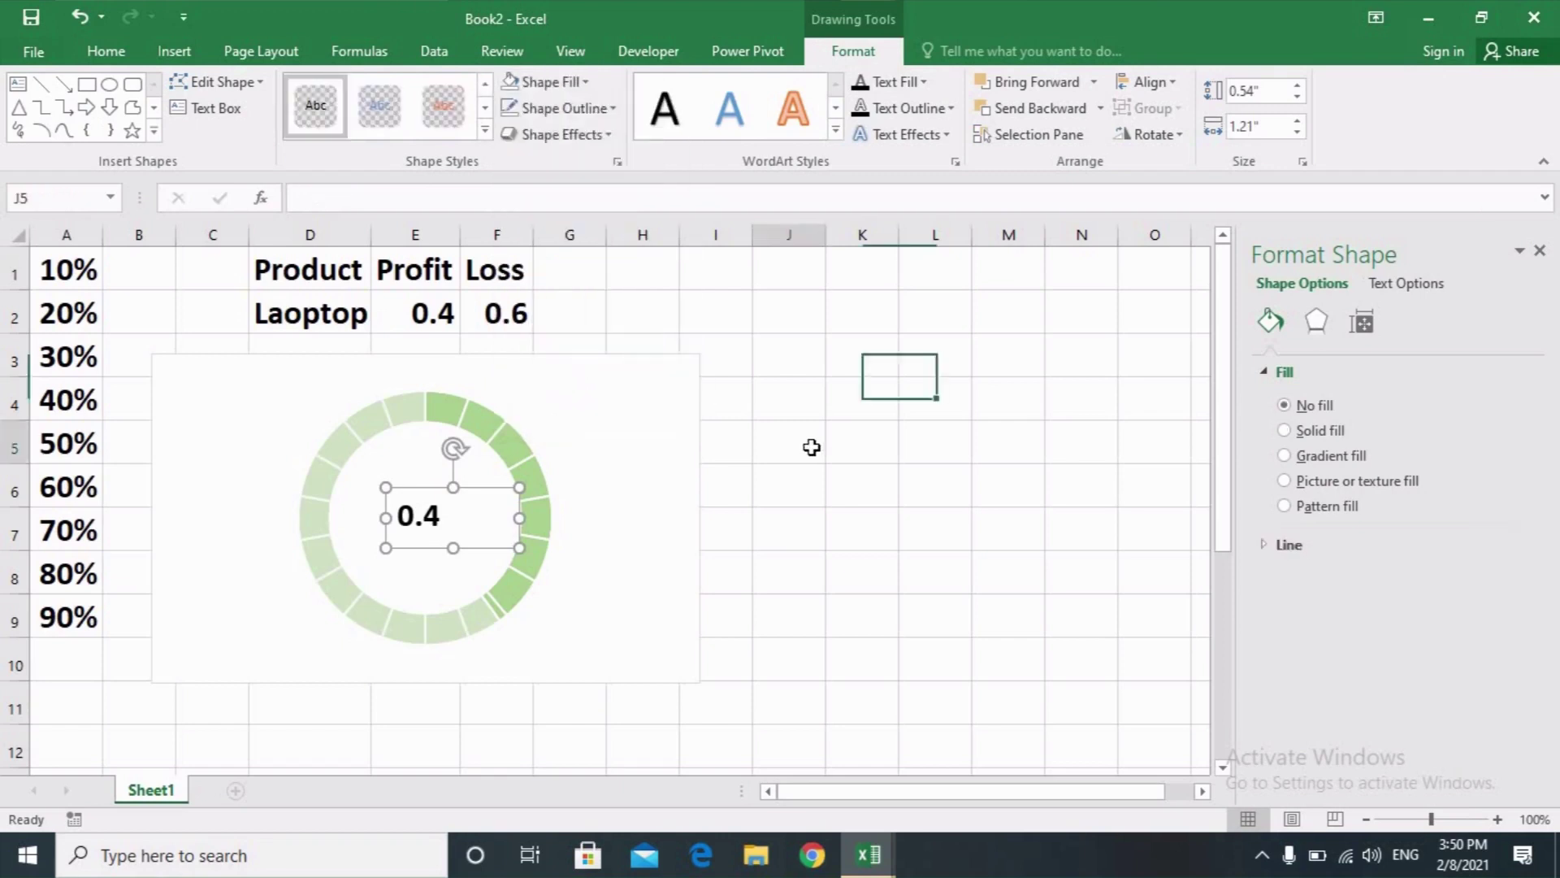
- Set Profit in E2 to 20% and Loss in F2 to 80% from their drop-downs
{"action": "left_click", "coordinate": [429, 519]}
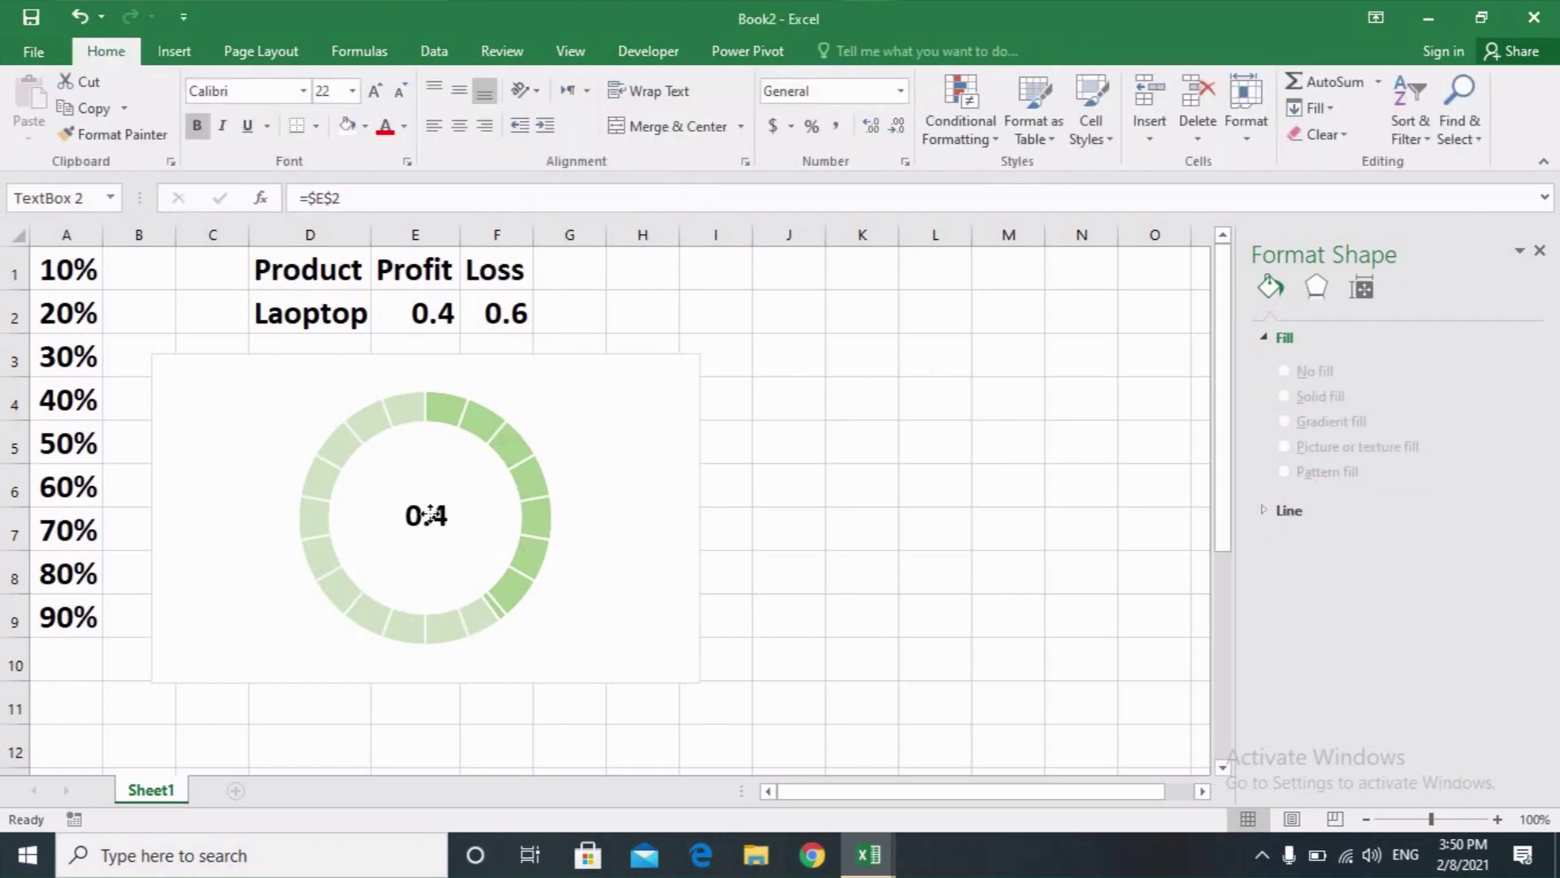
{"action": "left_click", "coordinate": [937, 528]}
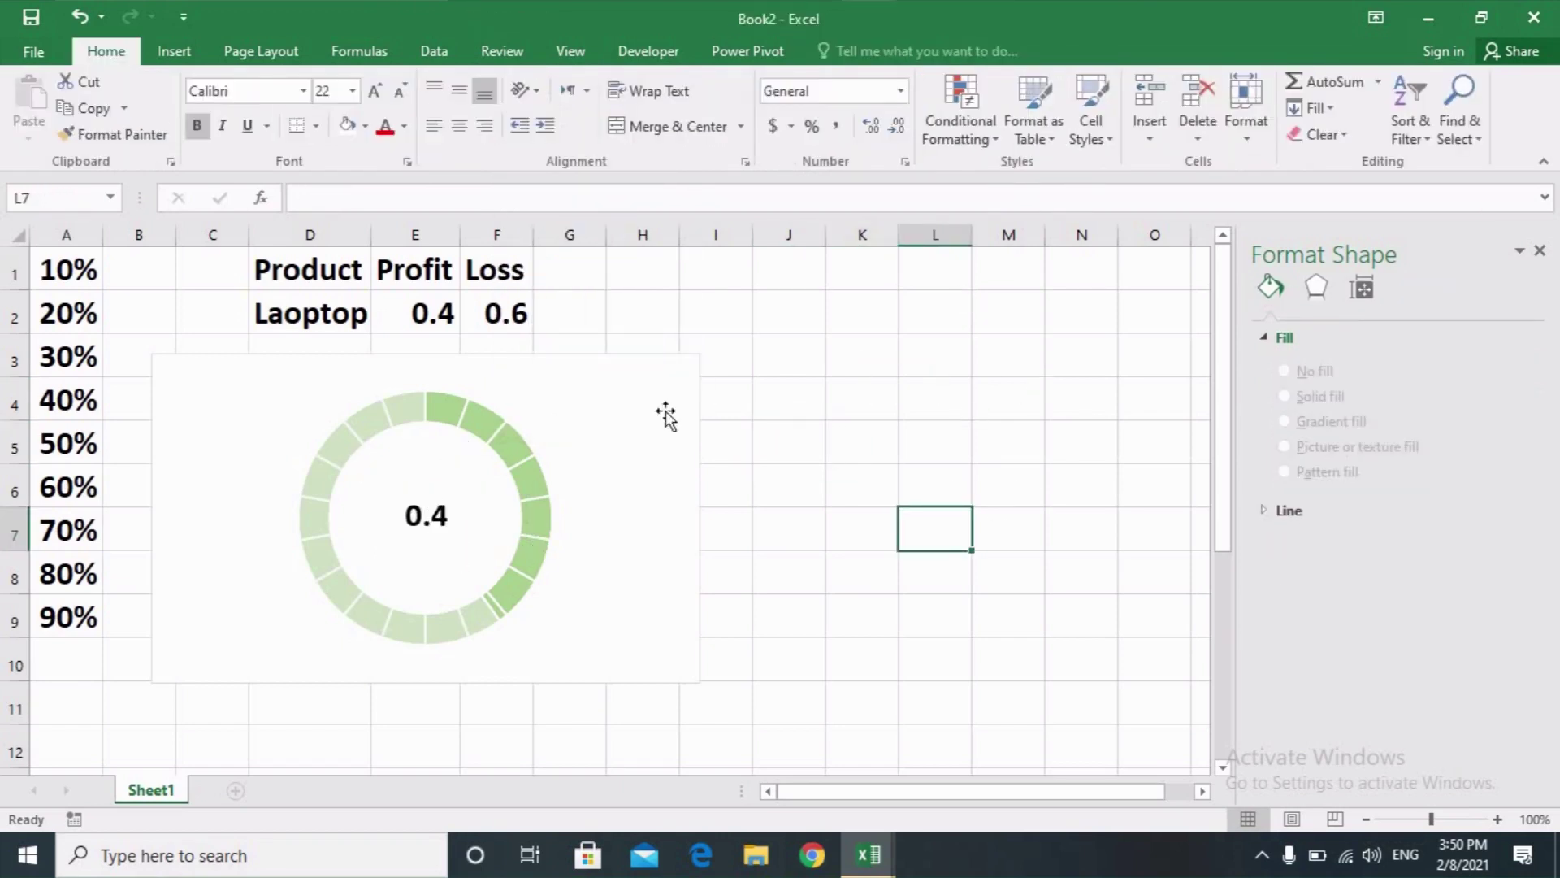
{"action": "left_click", "coordinate": [448, 317]}
{"action": "left_click", "coordinate": [470, 321]}
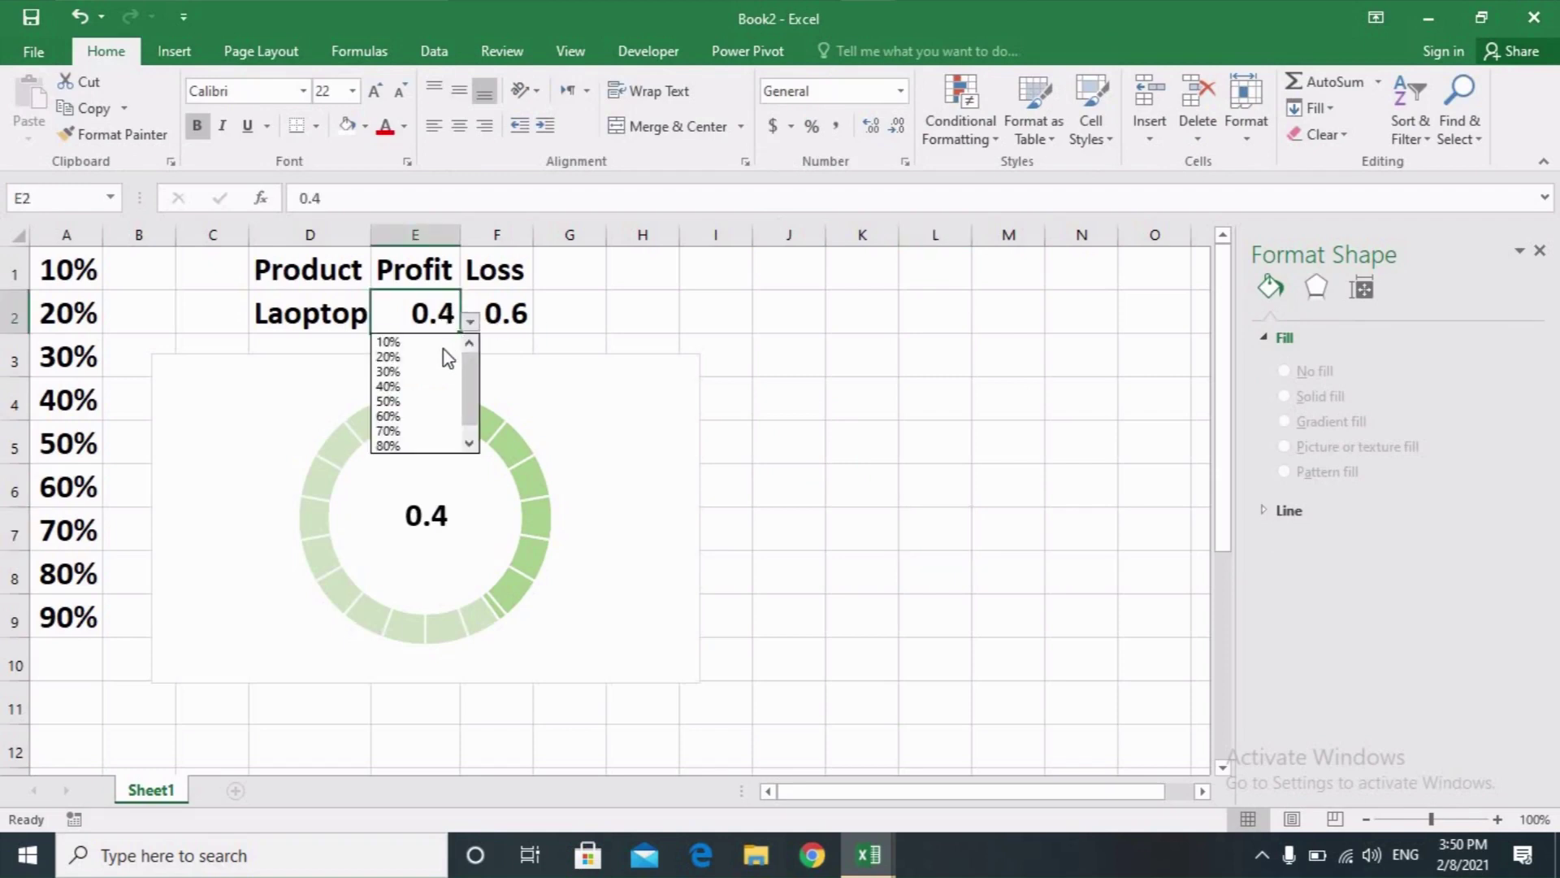
{"action": "left_click", "coordinate": [443, 352]}
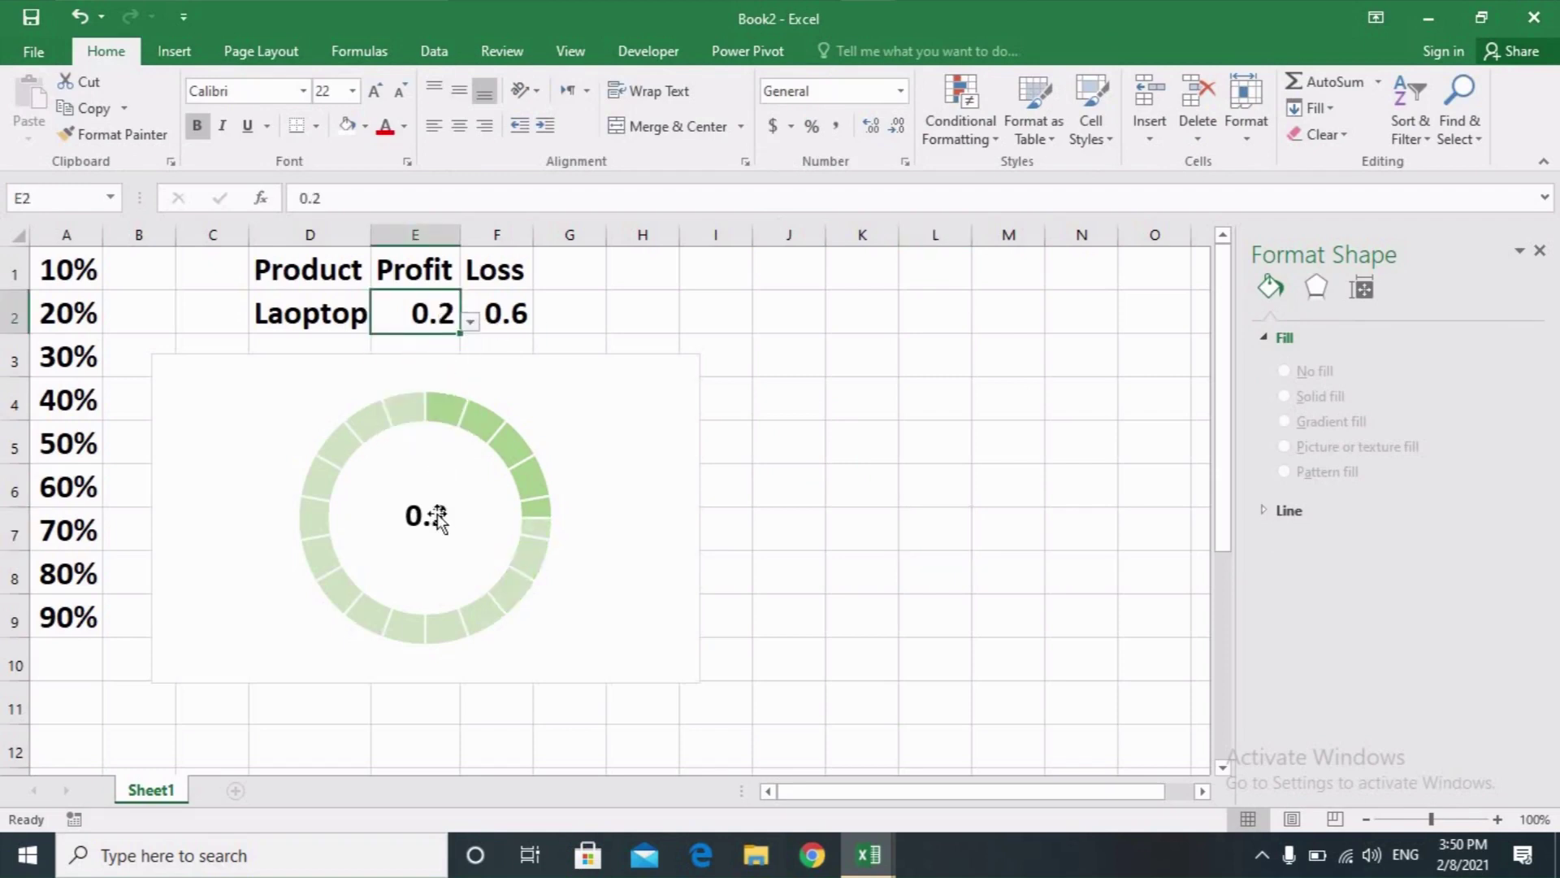
{"action": "left_click", "coordinate": [521, 319]}
{"action": "left_click", "coordinate": [543, 321]}
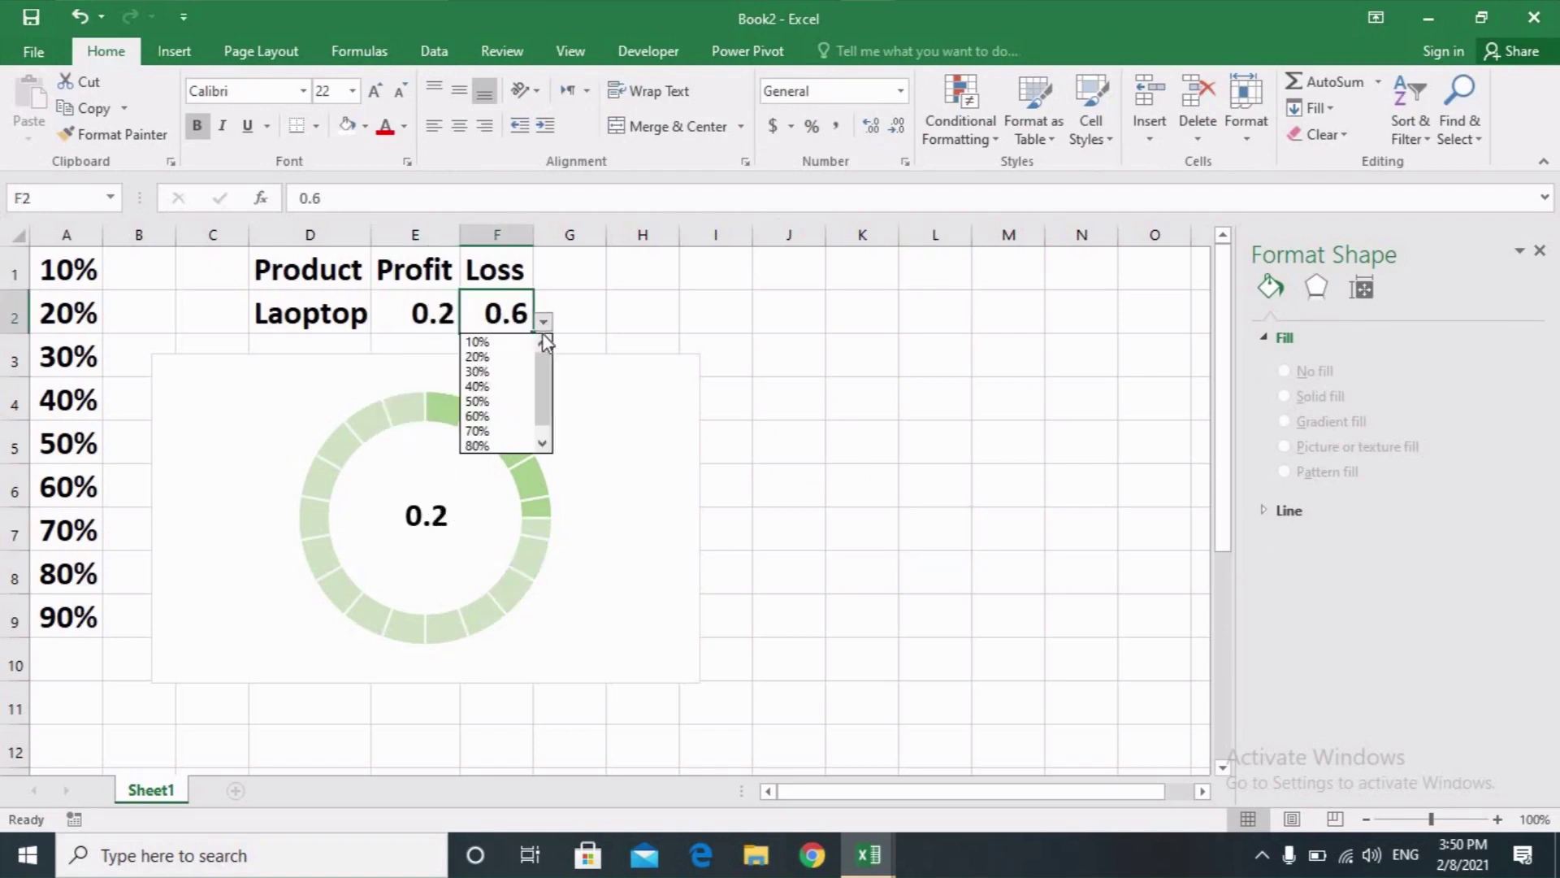
{"action": "left_click", "coordinate": [484, 445]}
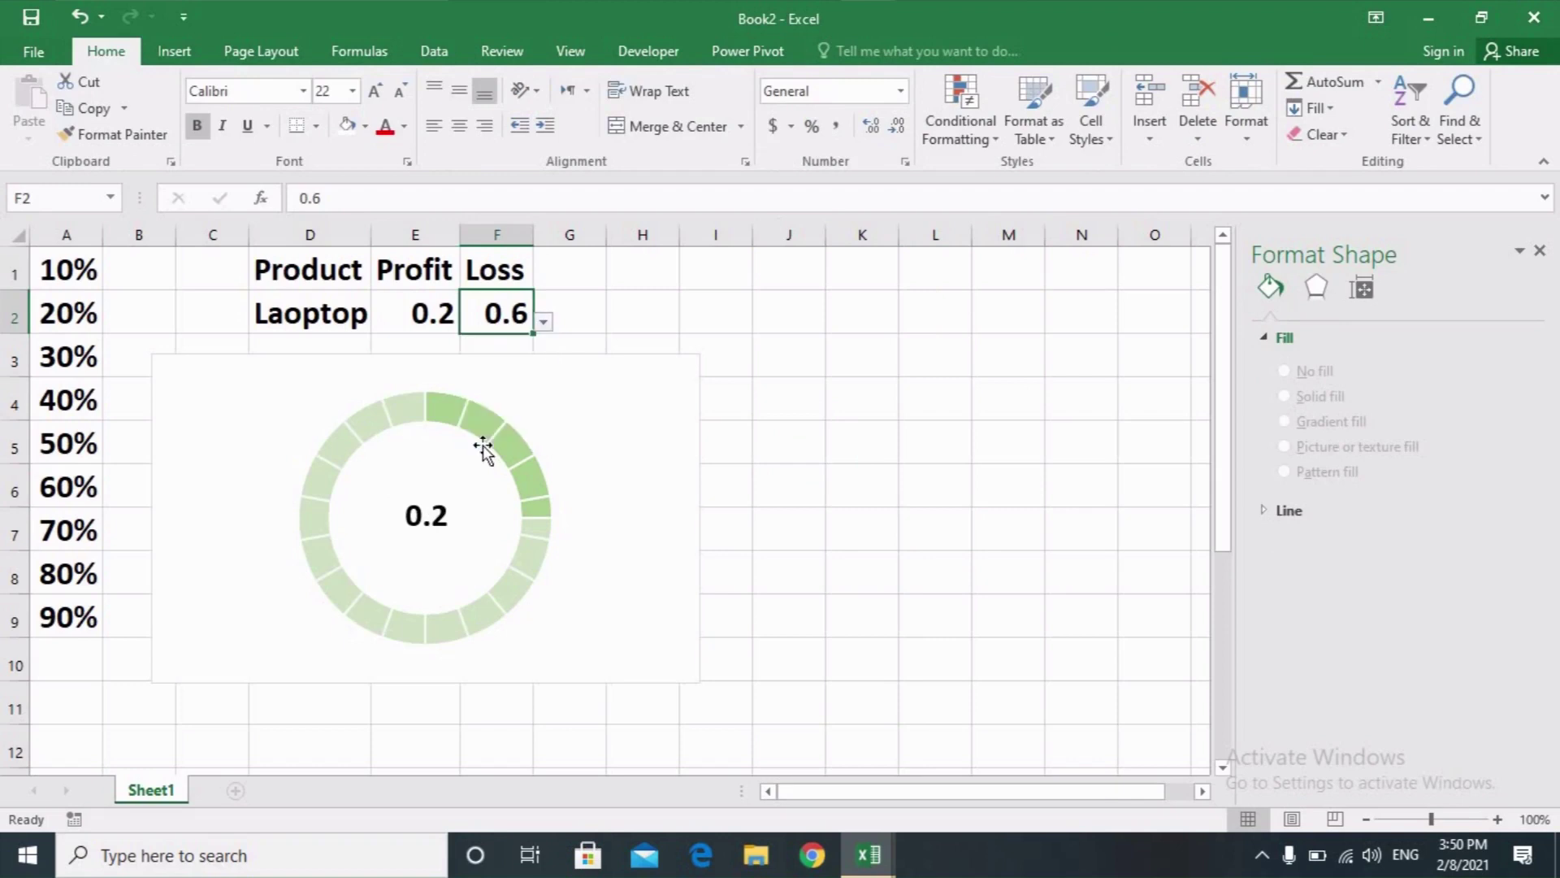
- Change Profit in E2 to 50%, updating the centre label and green arc
{"action": "left_click", "coordinate": [421, 324]}
{"action": "left_click", "coordinate": [469, 324]}
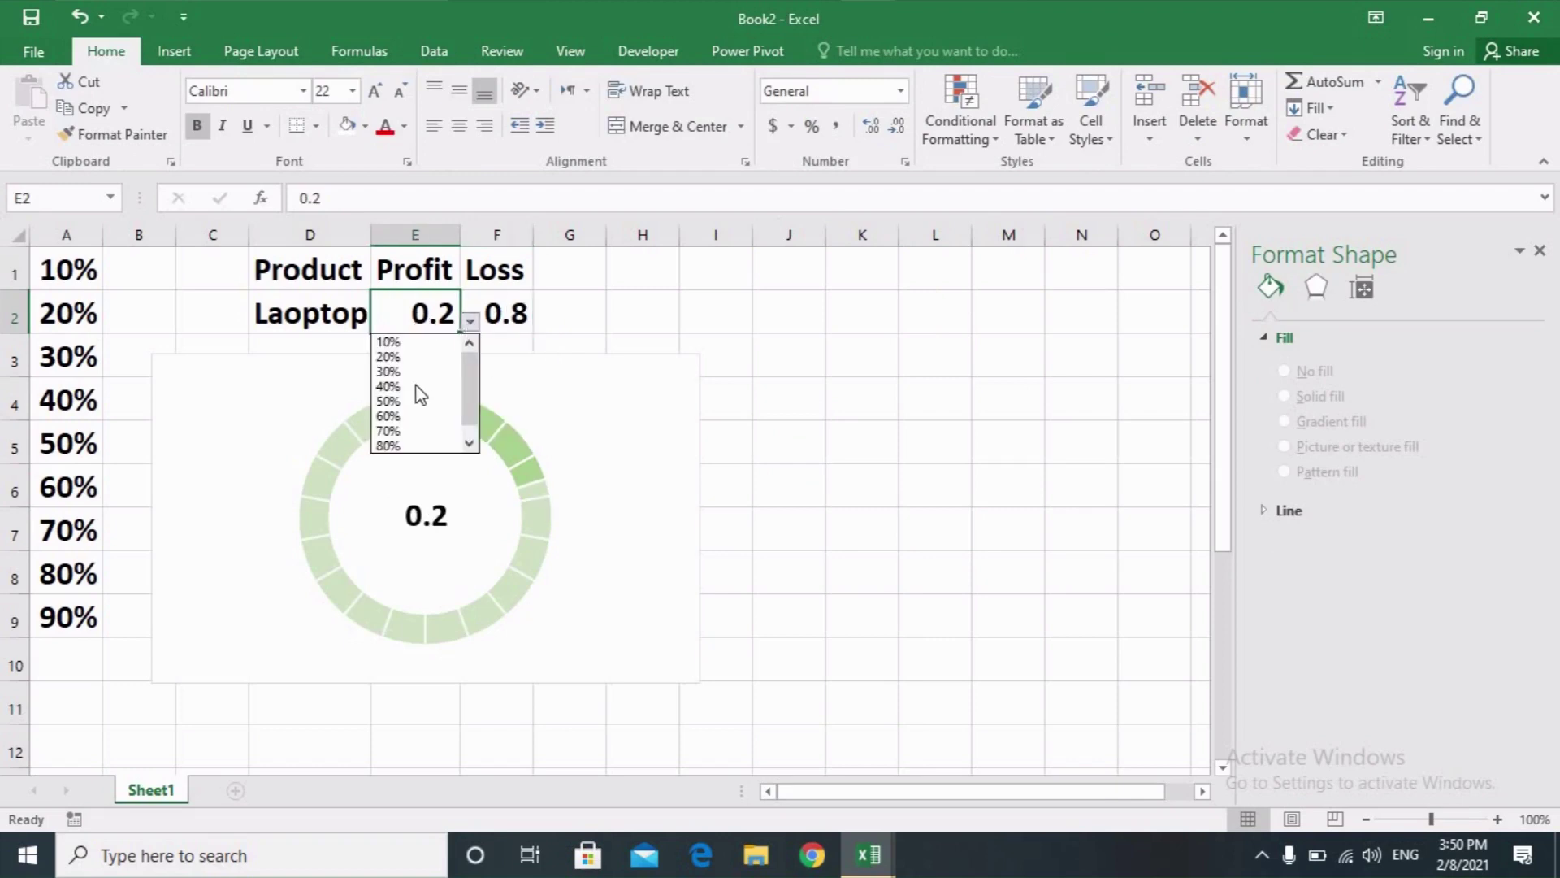
{"action": "left_click", "coordinate": [423, 356]}
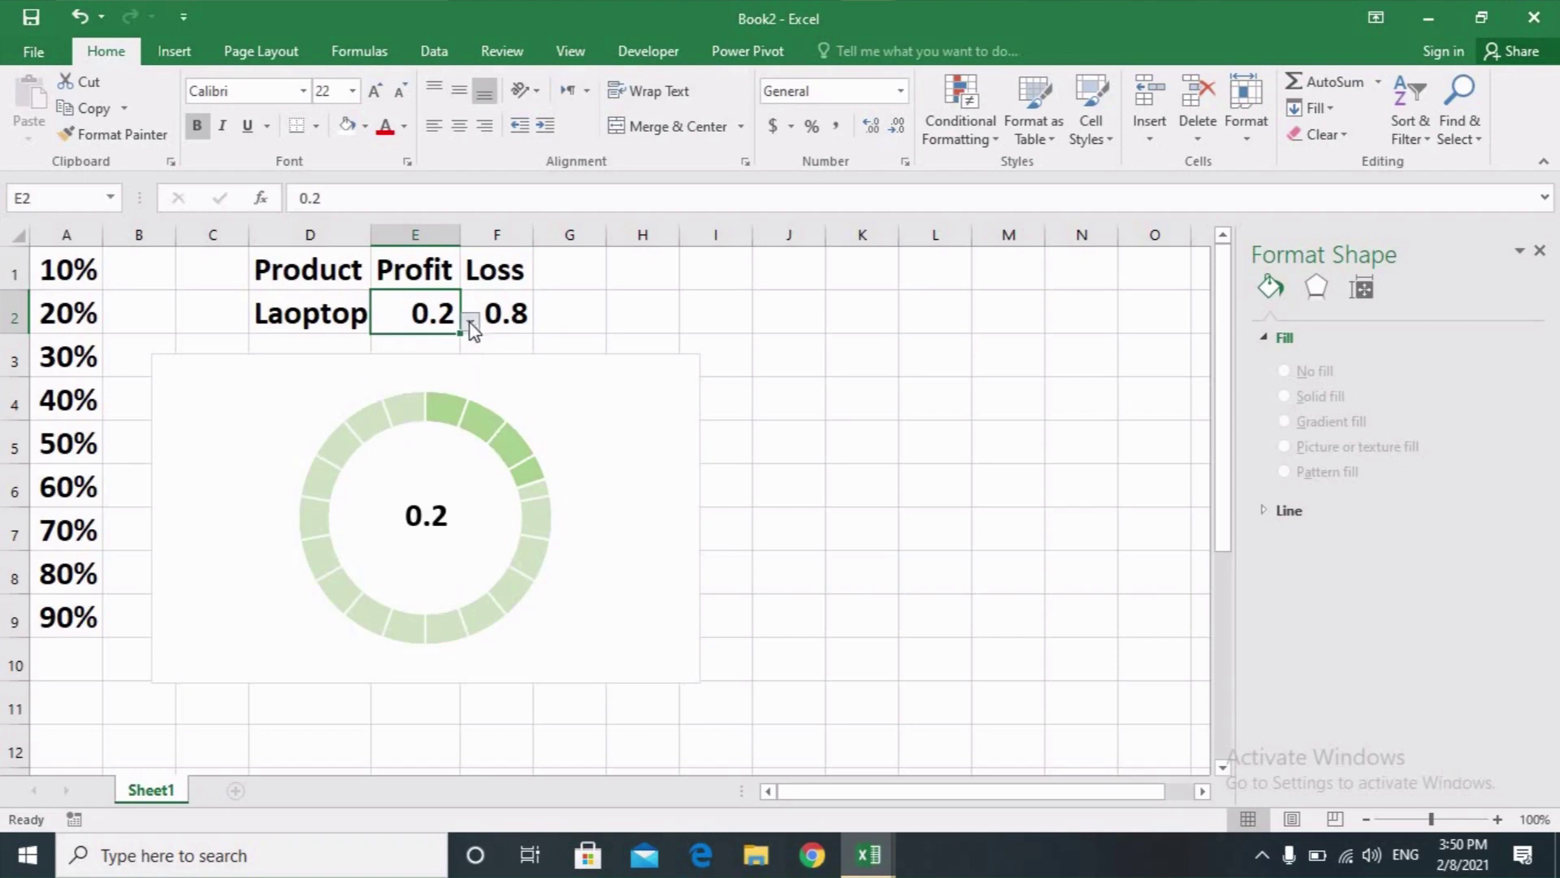
{"action": "left_click", "coordinate": [471, 325]}
{"action": "left_click", "coordinate": [425, 402]}
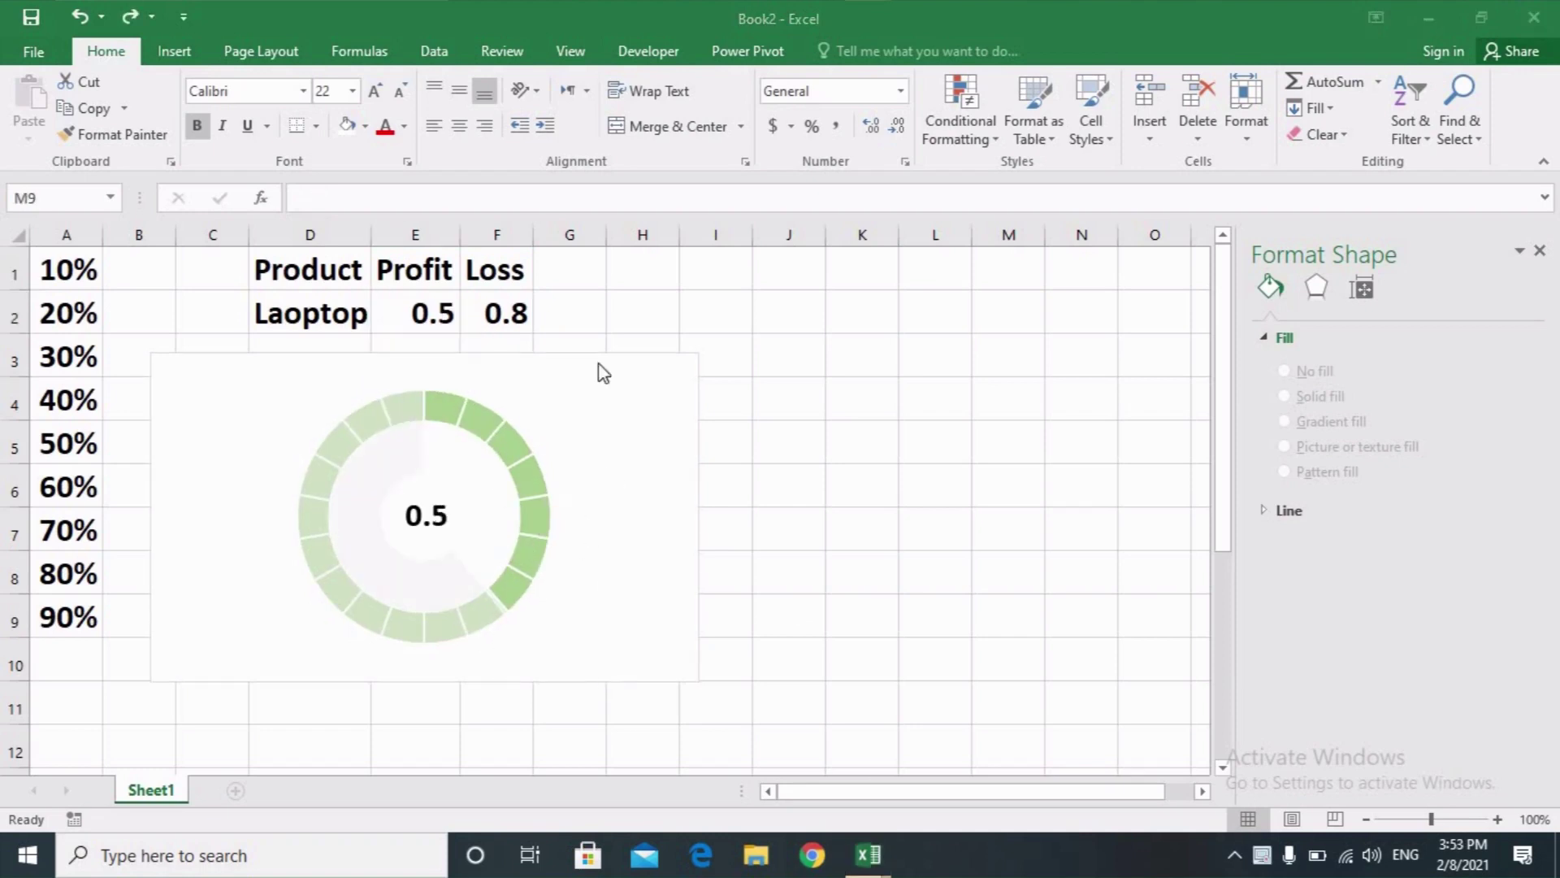
- Increase the doughnut series' hole size to 48%
{"action": "left_click", "coordinate": [506, 443]}
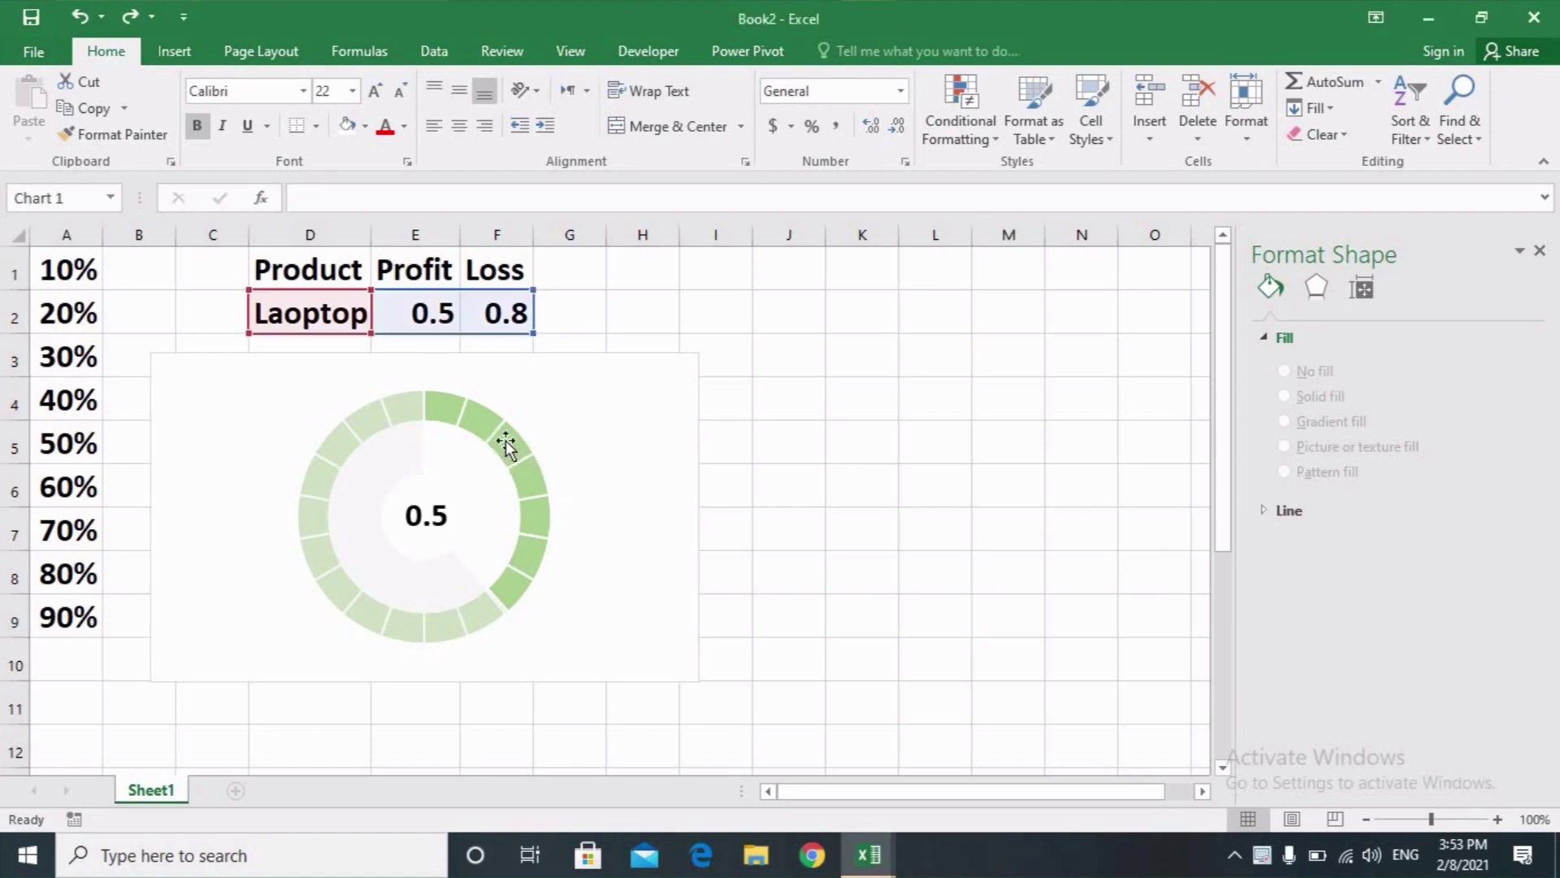
{"action": "left_click", "coordinate": [506, 443]}
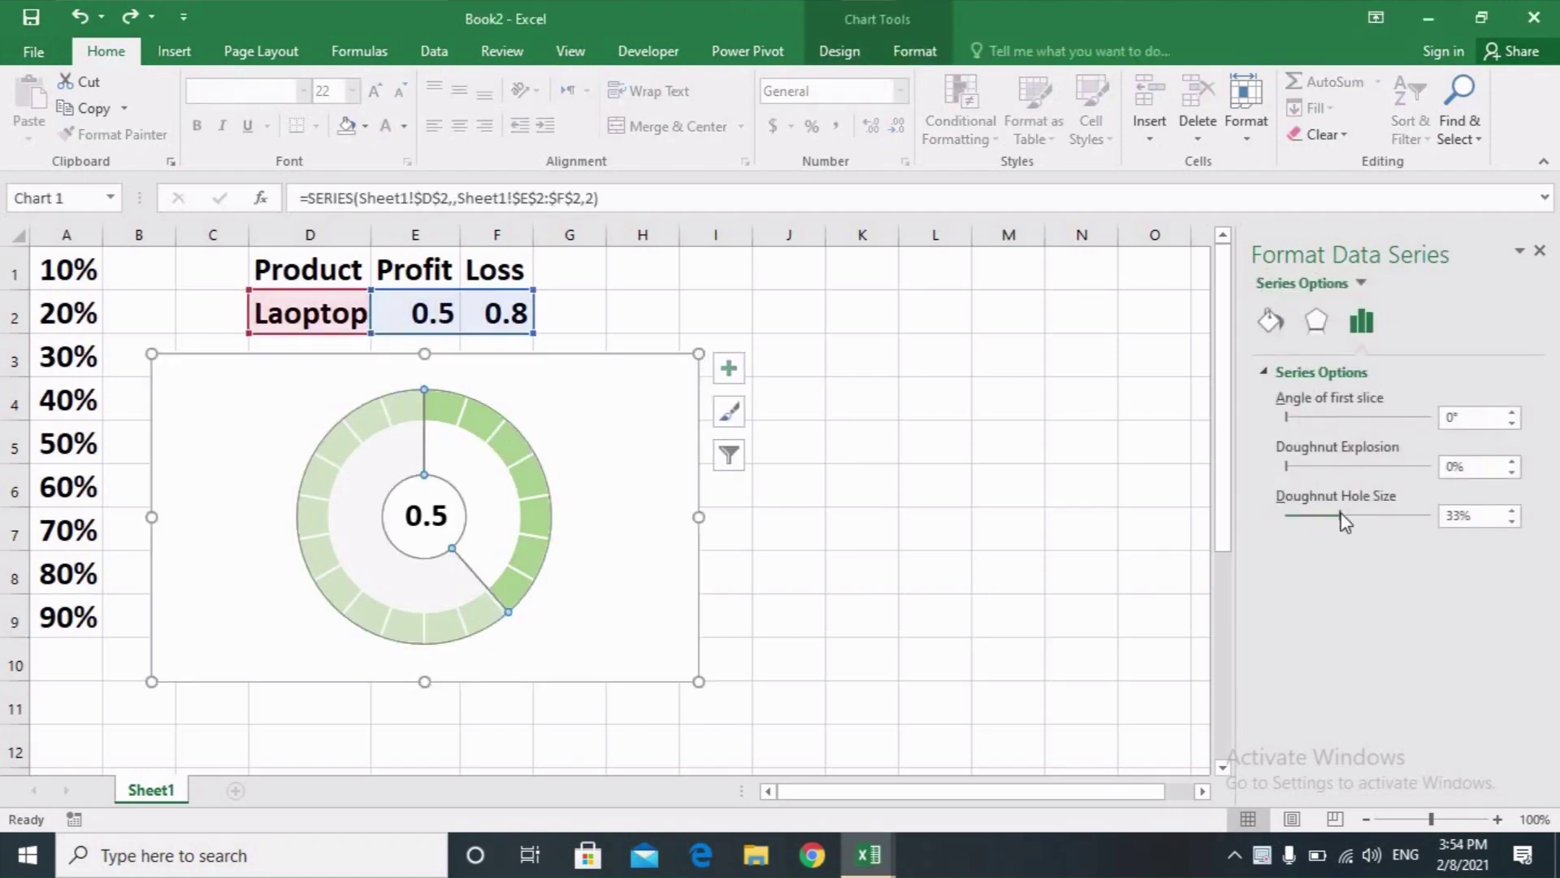
{"action": "left_click", "coordinate": [1512, 512]}
{"action": "left_click", "coordinate": [1512, 512]}
{"action": "left_click", "coordinate": [1513, 512]}
{"action": "left_click", "coordinate": [1512, 512]}
{"action": "left_click", "coordinate": [1512, 512]}
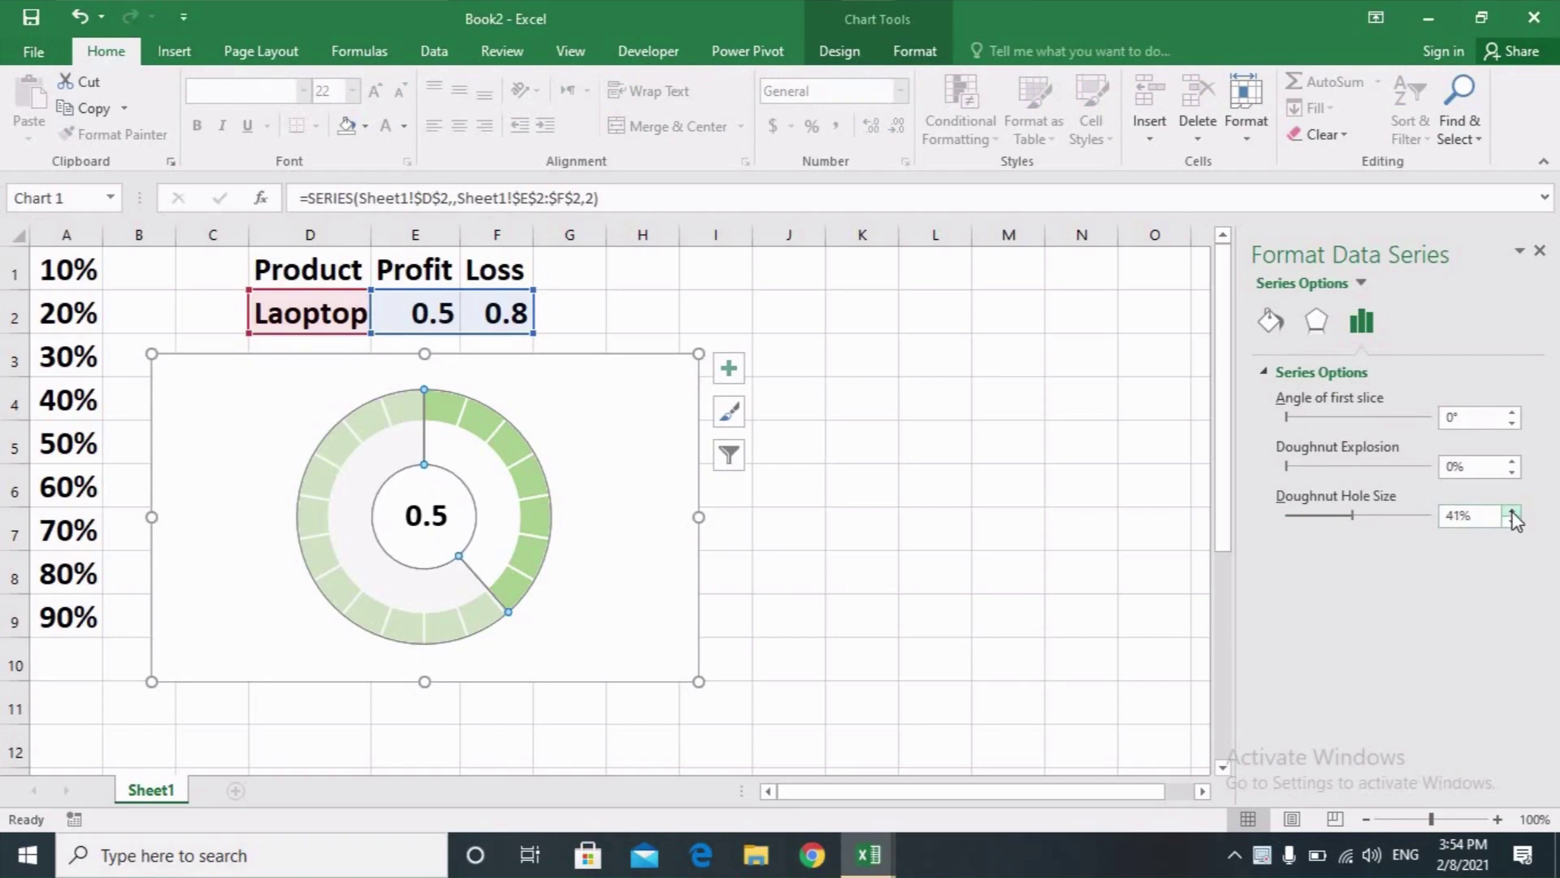
{"action": "left_click", "coordinate": [1512, 512]}
{"action": "left_click", "coordinate": [1513, 512]}
{"action": "left_click", "coordinate": [1512, 512]}
{"action": "left_click", "coordinate": [1512, 512]}
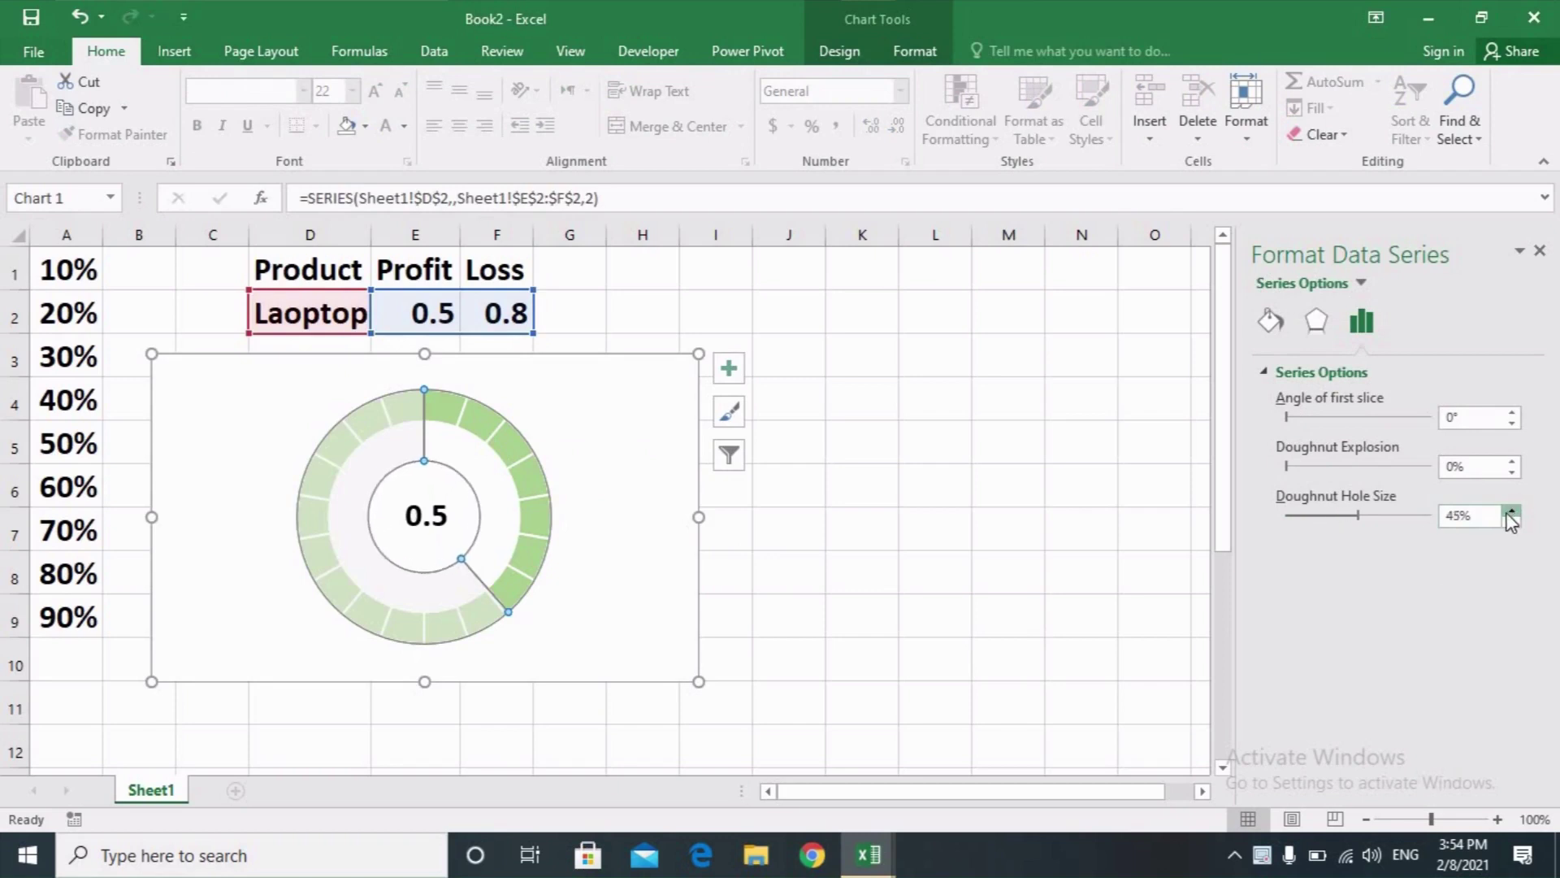
{"action": "left_click", "coordinate": [1512, 512]}
{"action": "left_click", "coordinate": [1513, 512]}
{"action": "left_click", "coordinate": [1513, 512]}
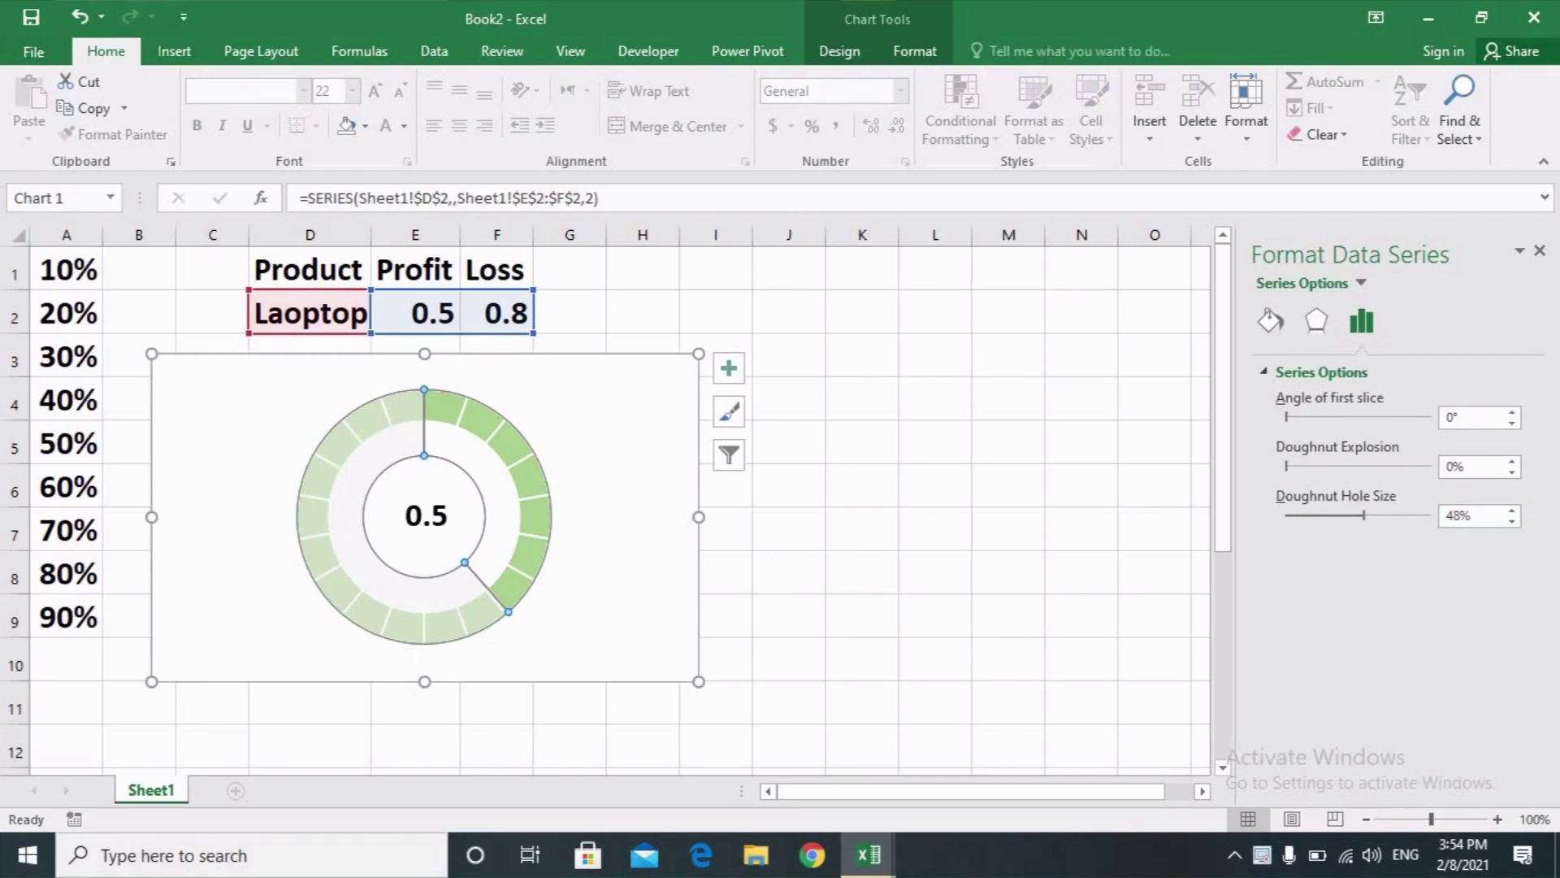
- Apply the light pastel orange and blue chart style with a white background
{"action": "left_click", "coordinate": [851, 42]}
{"action": "left_click", "coordinate": [746, 110]}
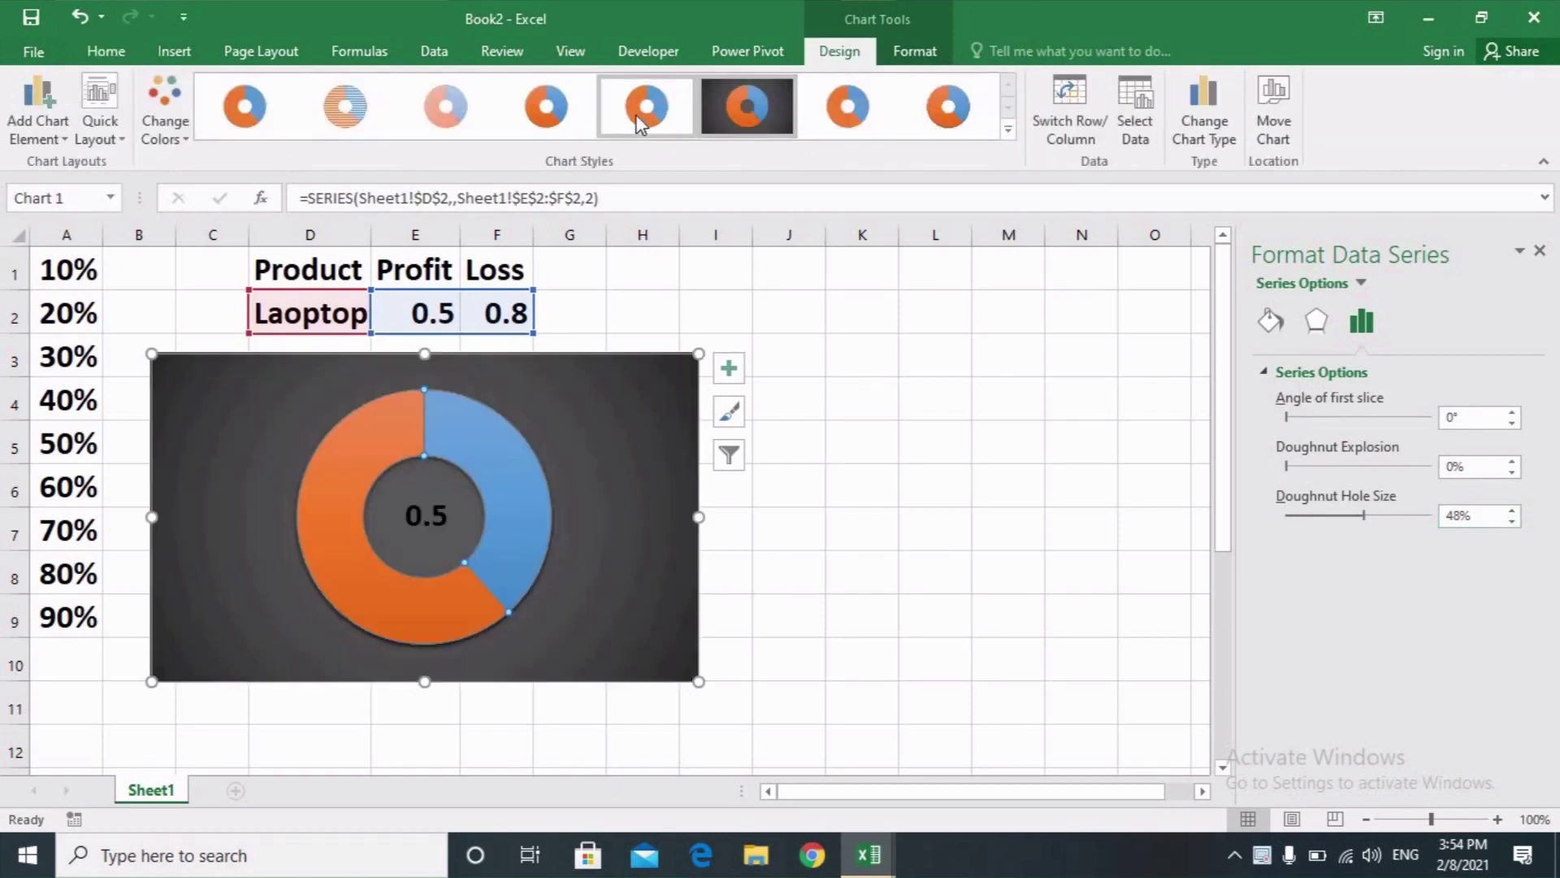
{"action": "left_click", "coordinate": [640, 122]}
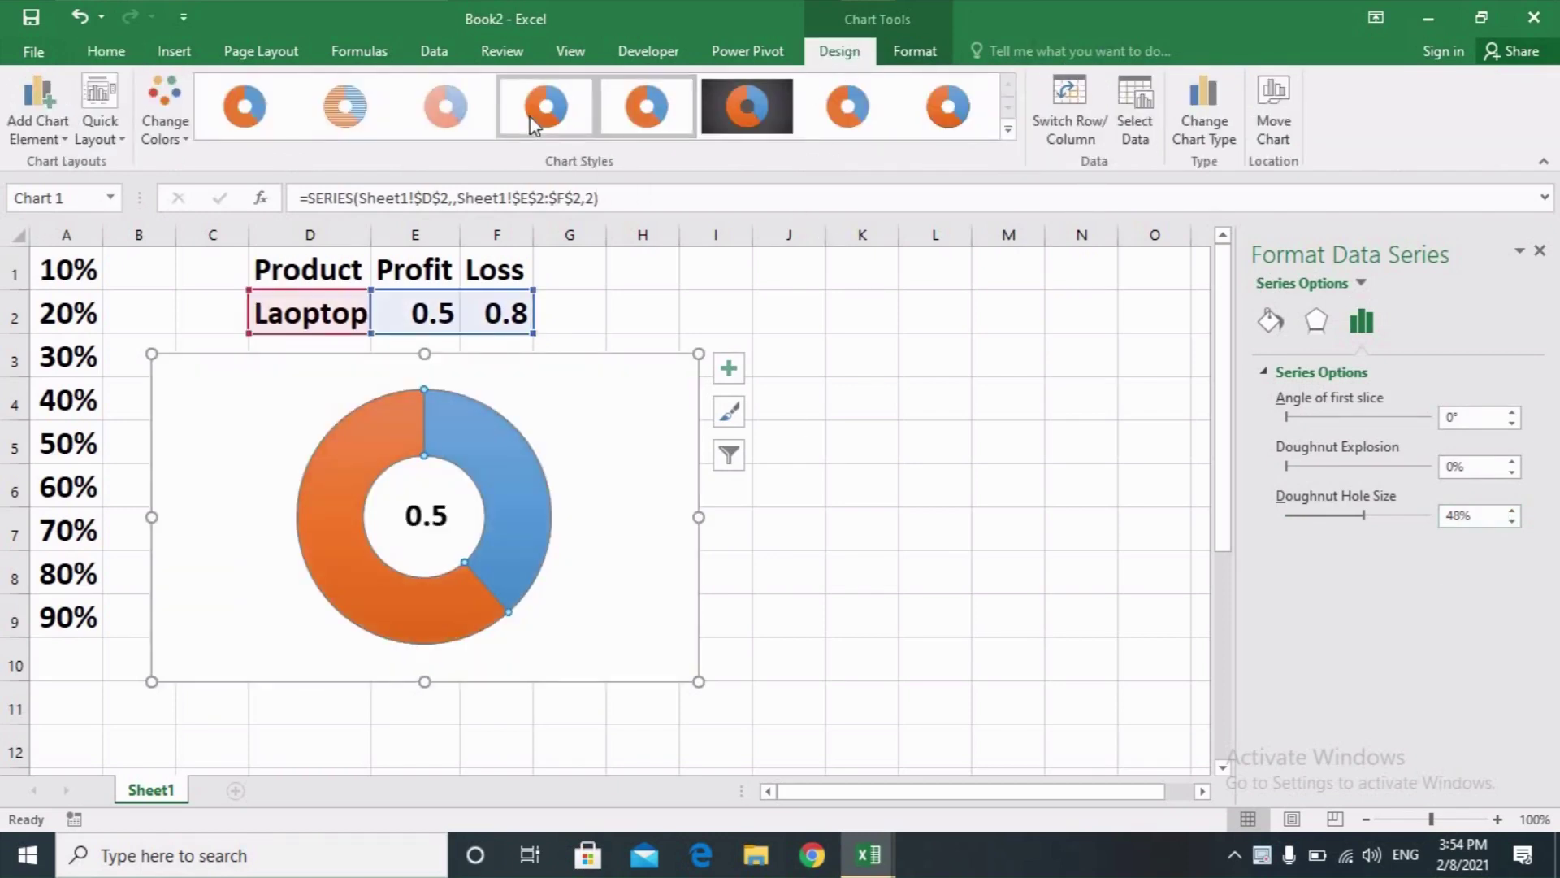
{"action": "left_click", "coordinate": [346, 107]}
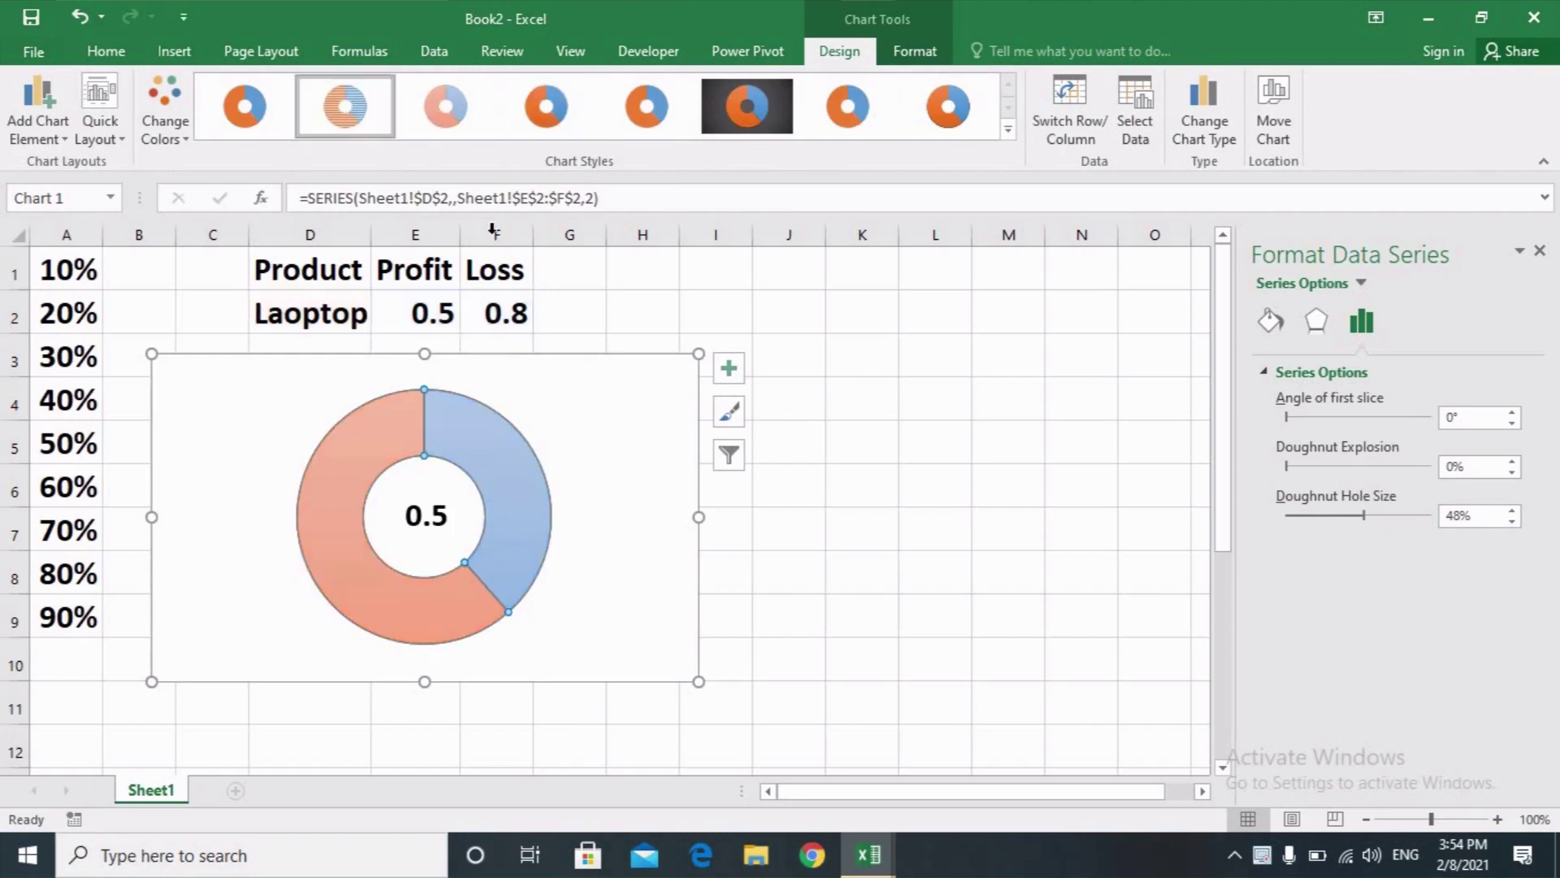
{"action": "left_click", "coordinate": [784, 484]}
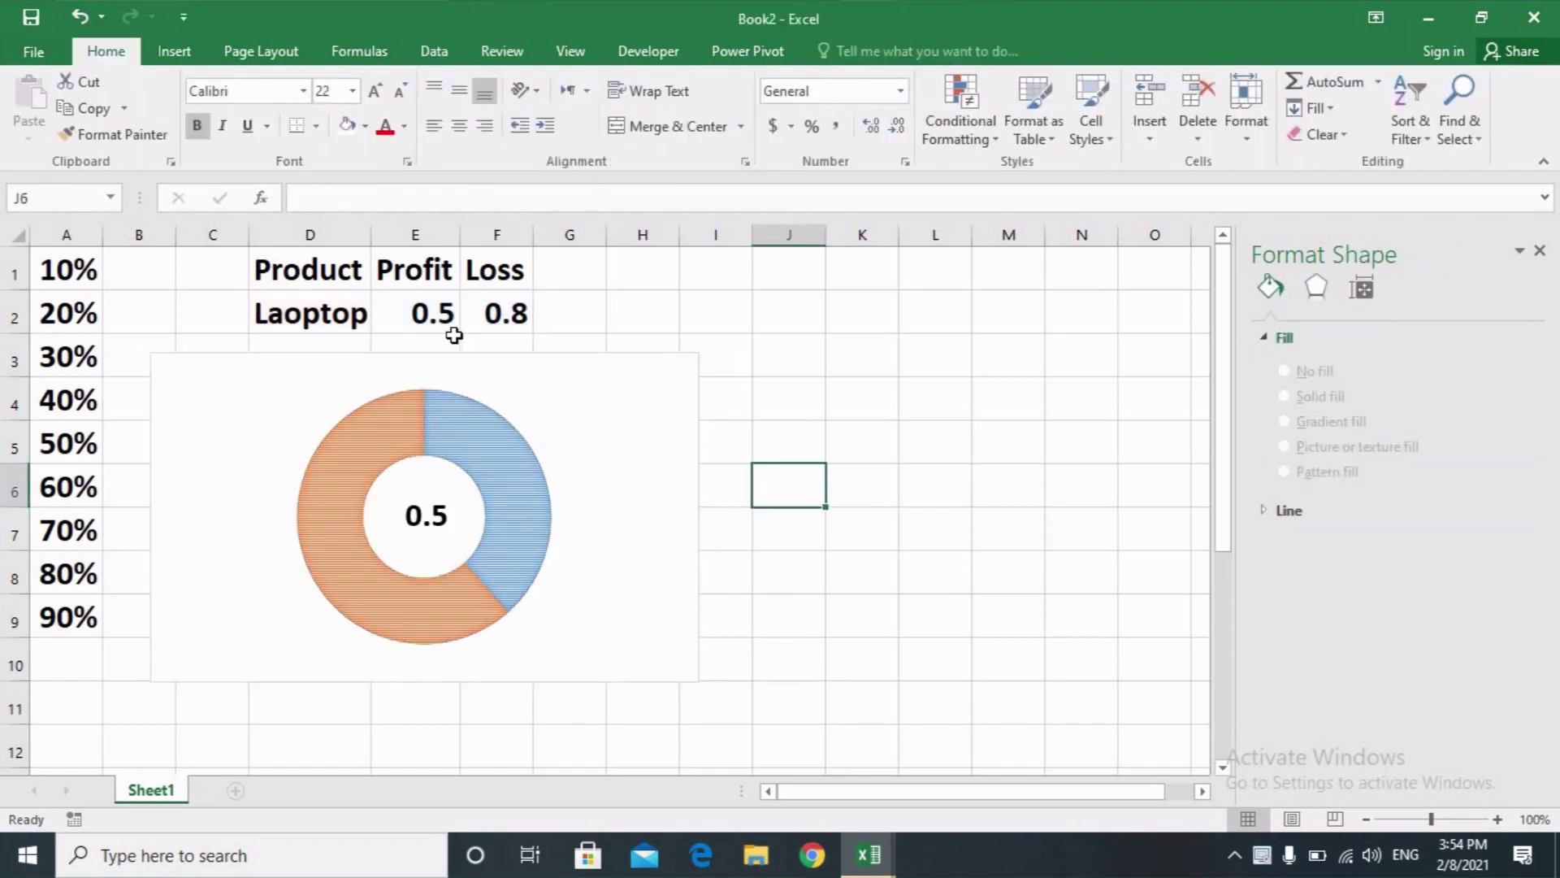
- Set Profit in E2 to 40% and Loss in F2 to 60%
{"action": "left_click", "coordinate": [436, 313]}
{"action": "left_click", "coordinate": [470, 321]}
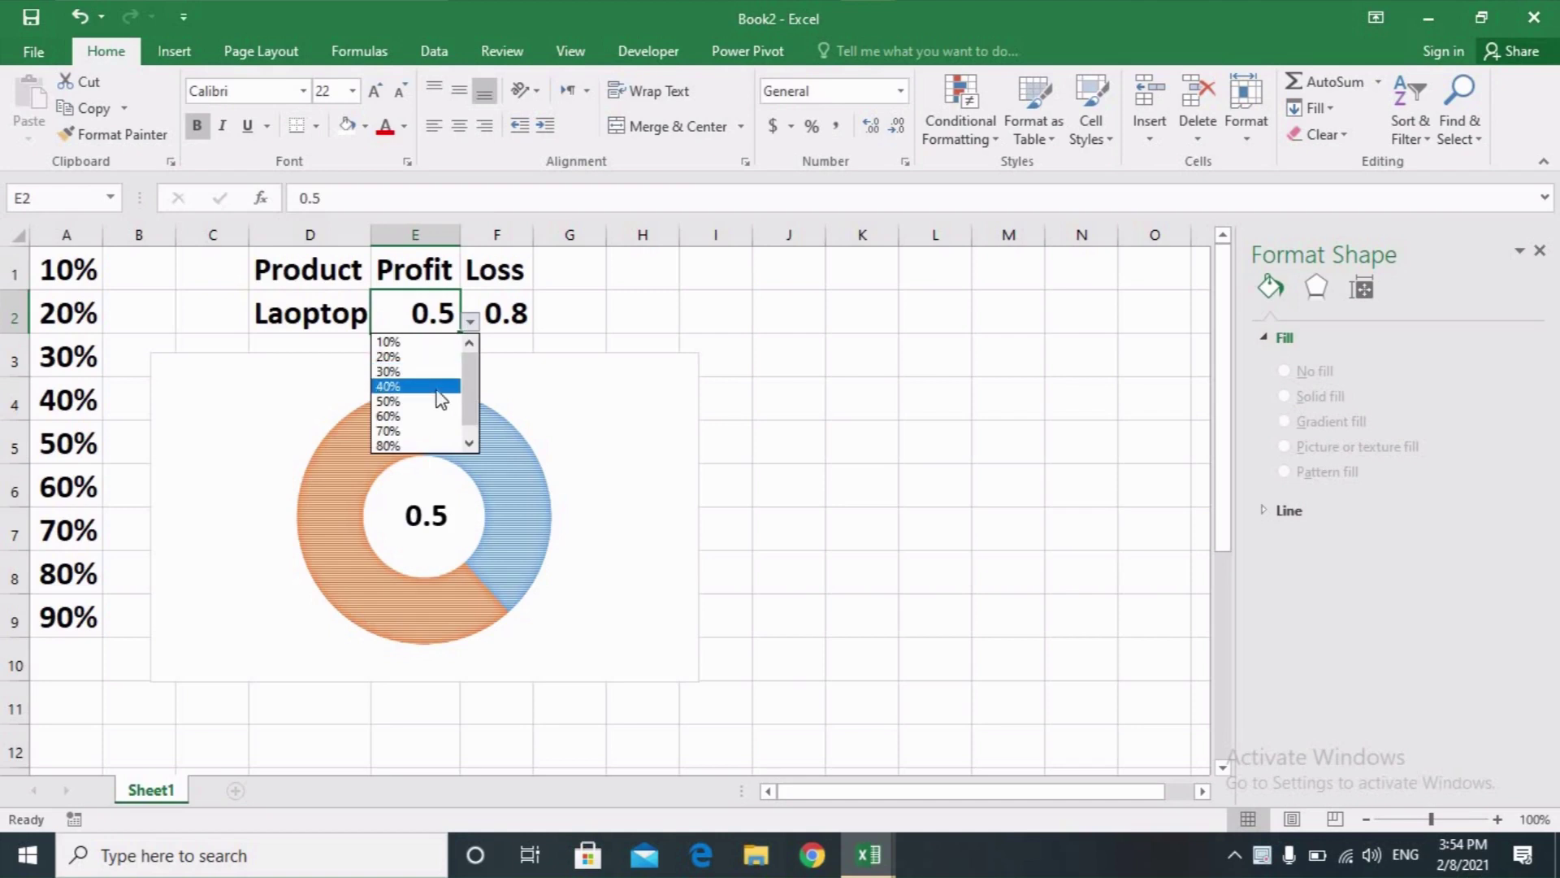
{"action": "left_click", "coordinate": [439, 387]}
{"action": "left_click", "coordinate": [500, 316]}
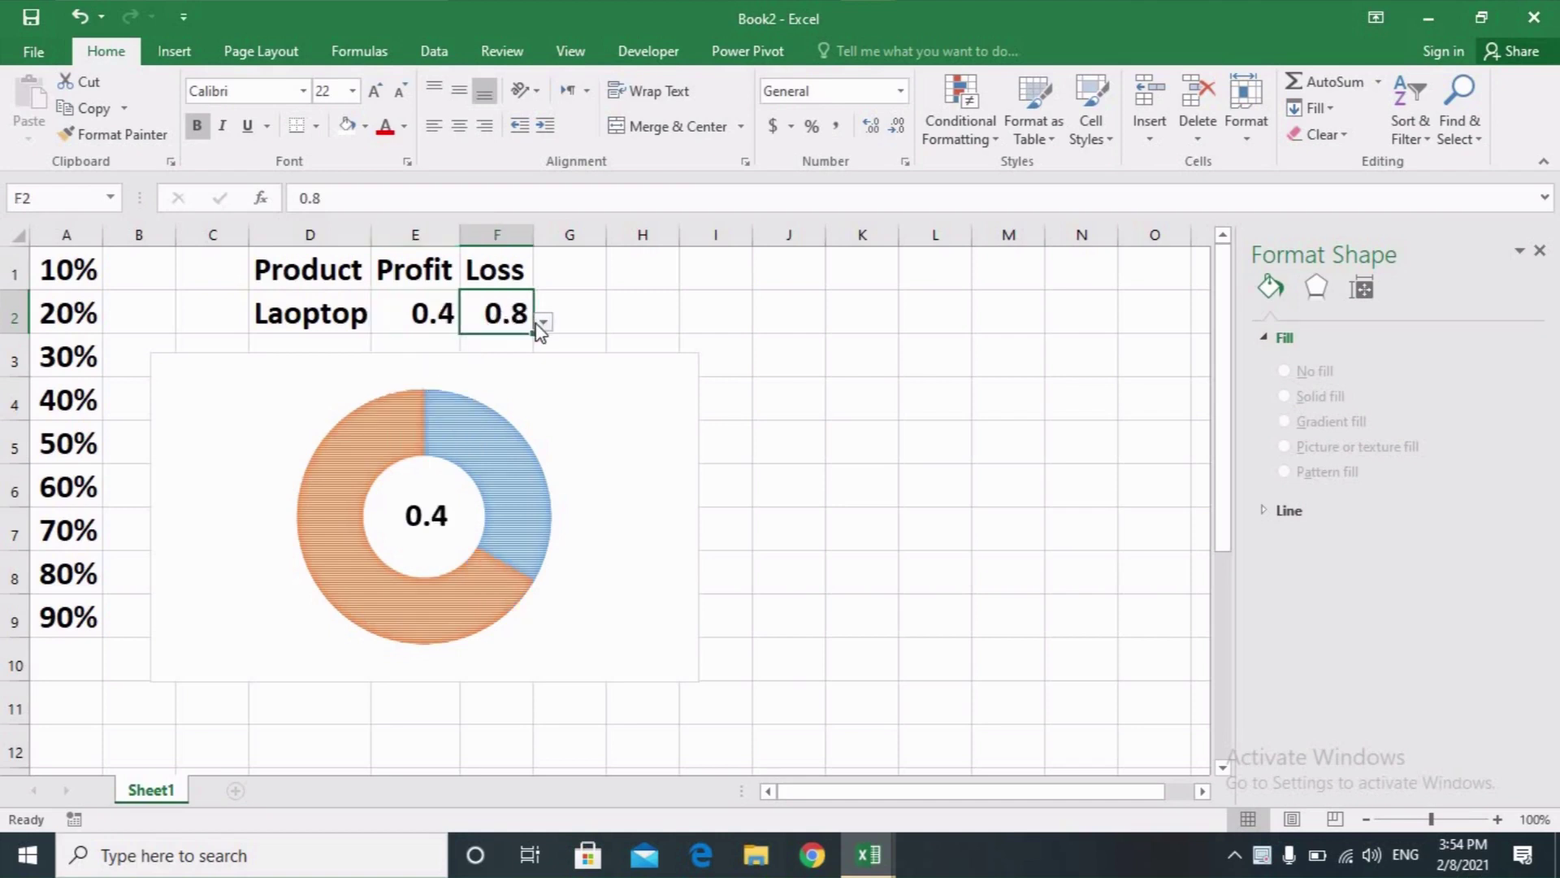
{"action": "left_click", "coordinate": [543, 323]}
{"action": "left_click", "coordinate": [512, 421]}
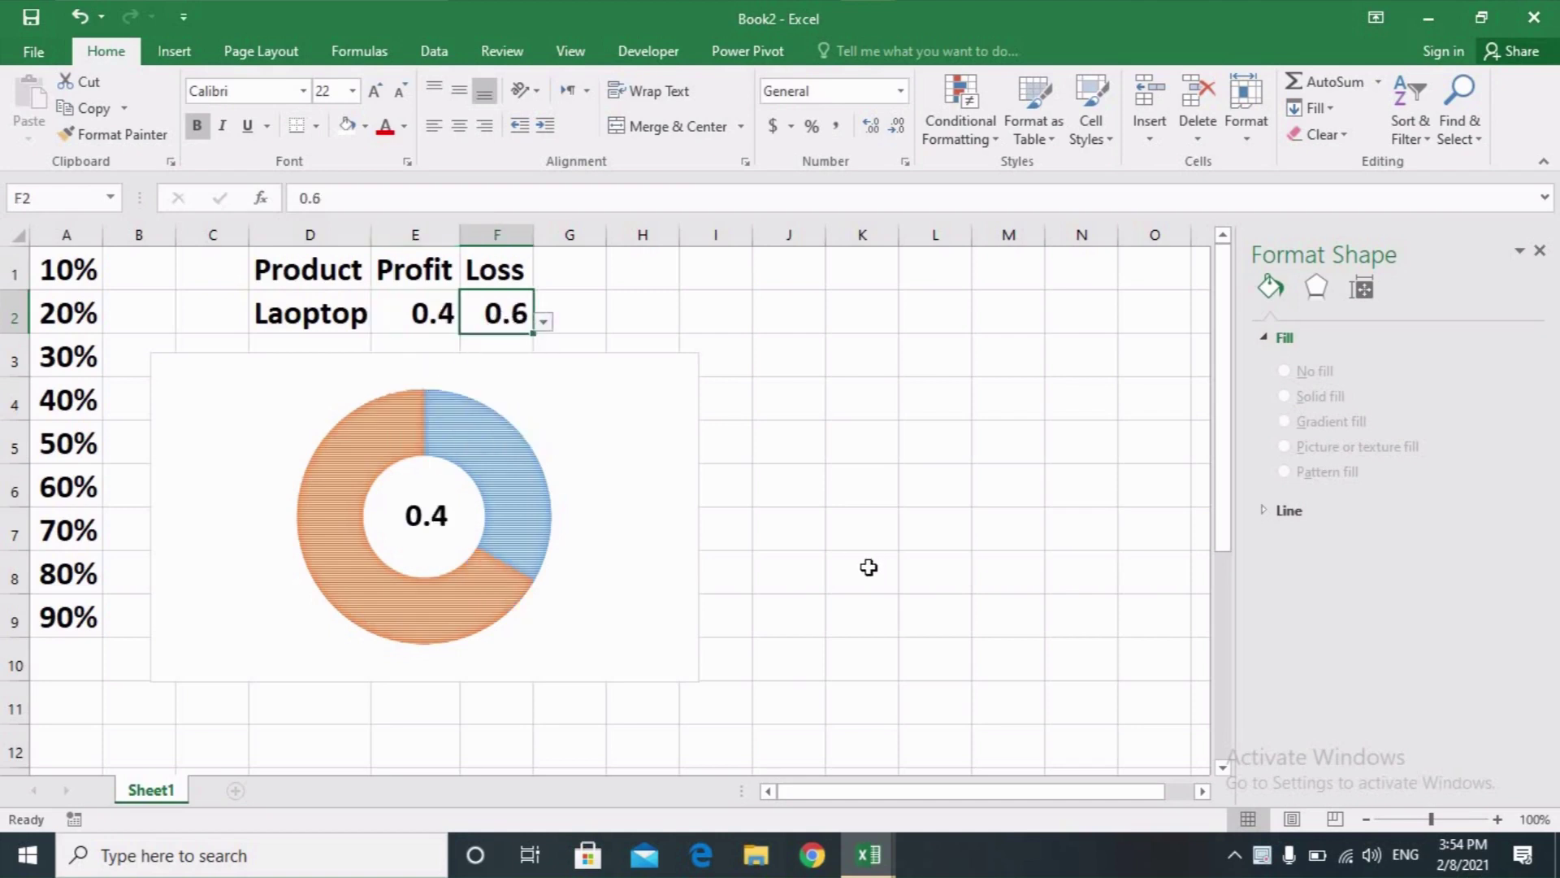
- Change both Profit and Loss to 50% for an even split
{"action": "left_click", "coordinate": [437, 313]}
{"action": "left_click", "coordinate": [469, 321]}
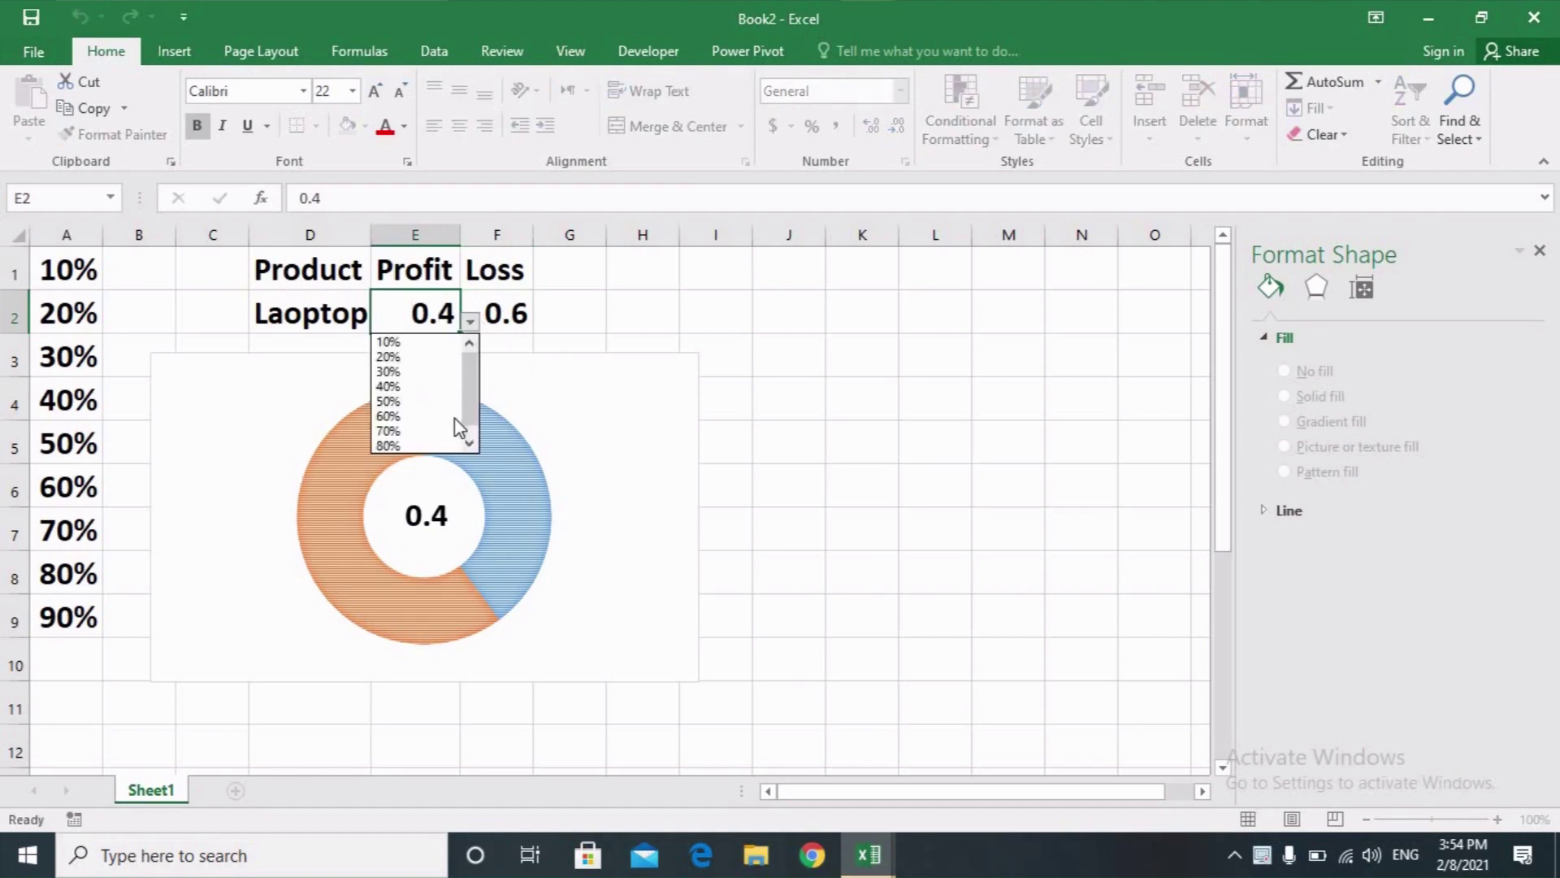
{"action": "left_click", "coordinate": [432, 400]}
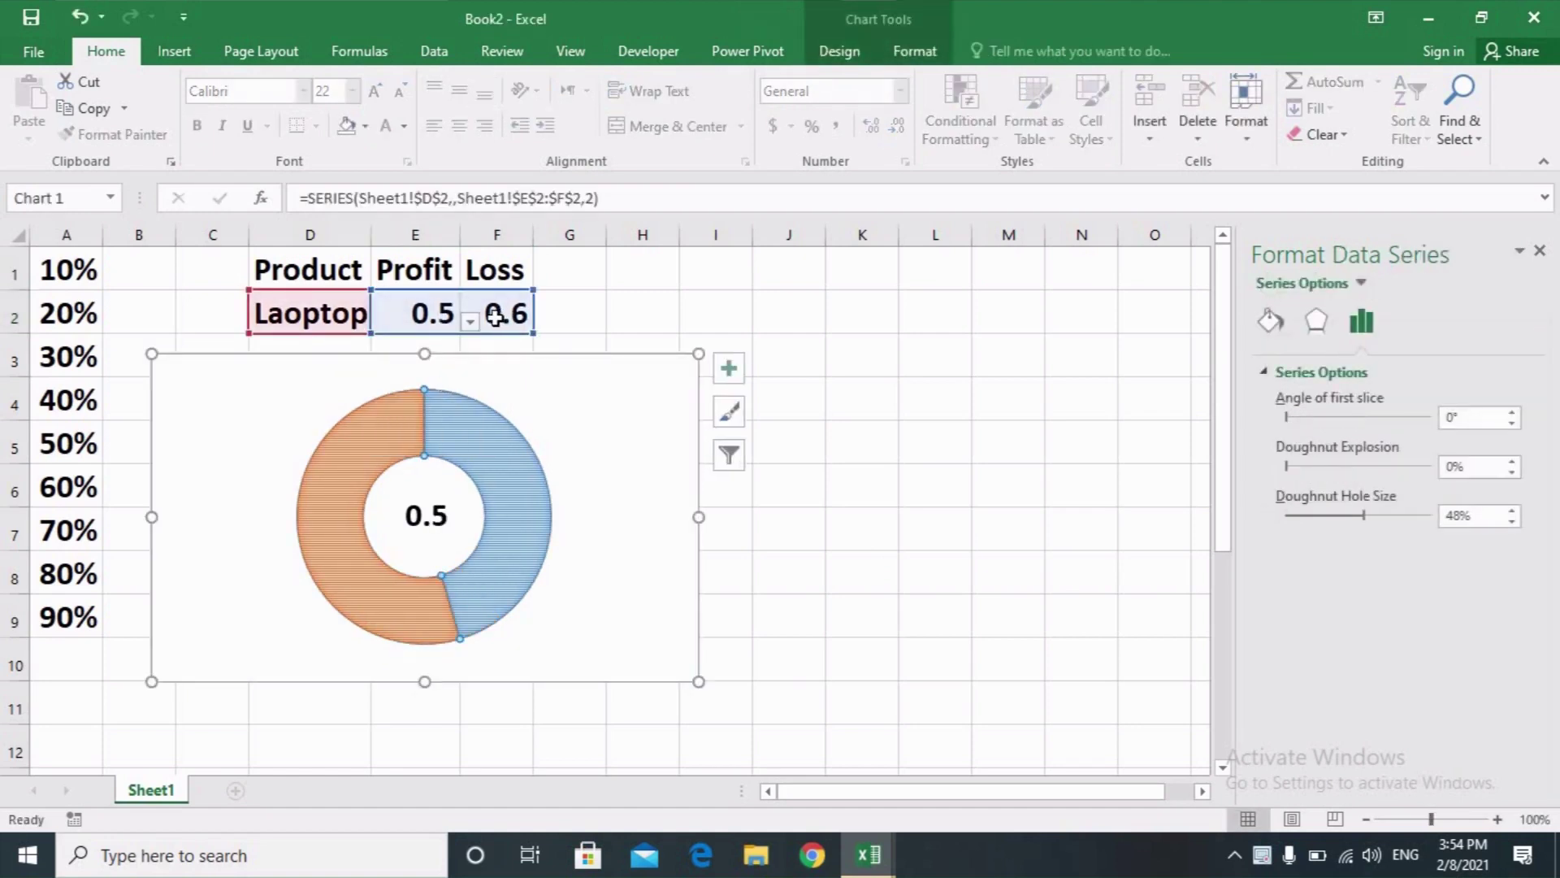
{"action": "left_click", "coordinate": [500, 318]}
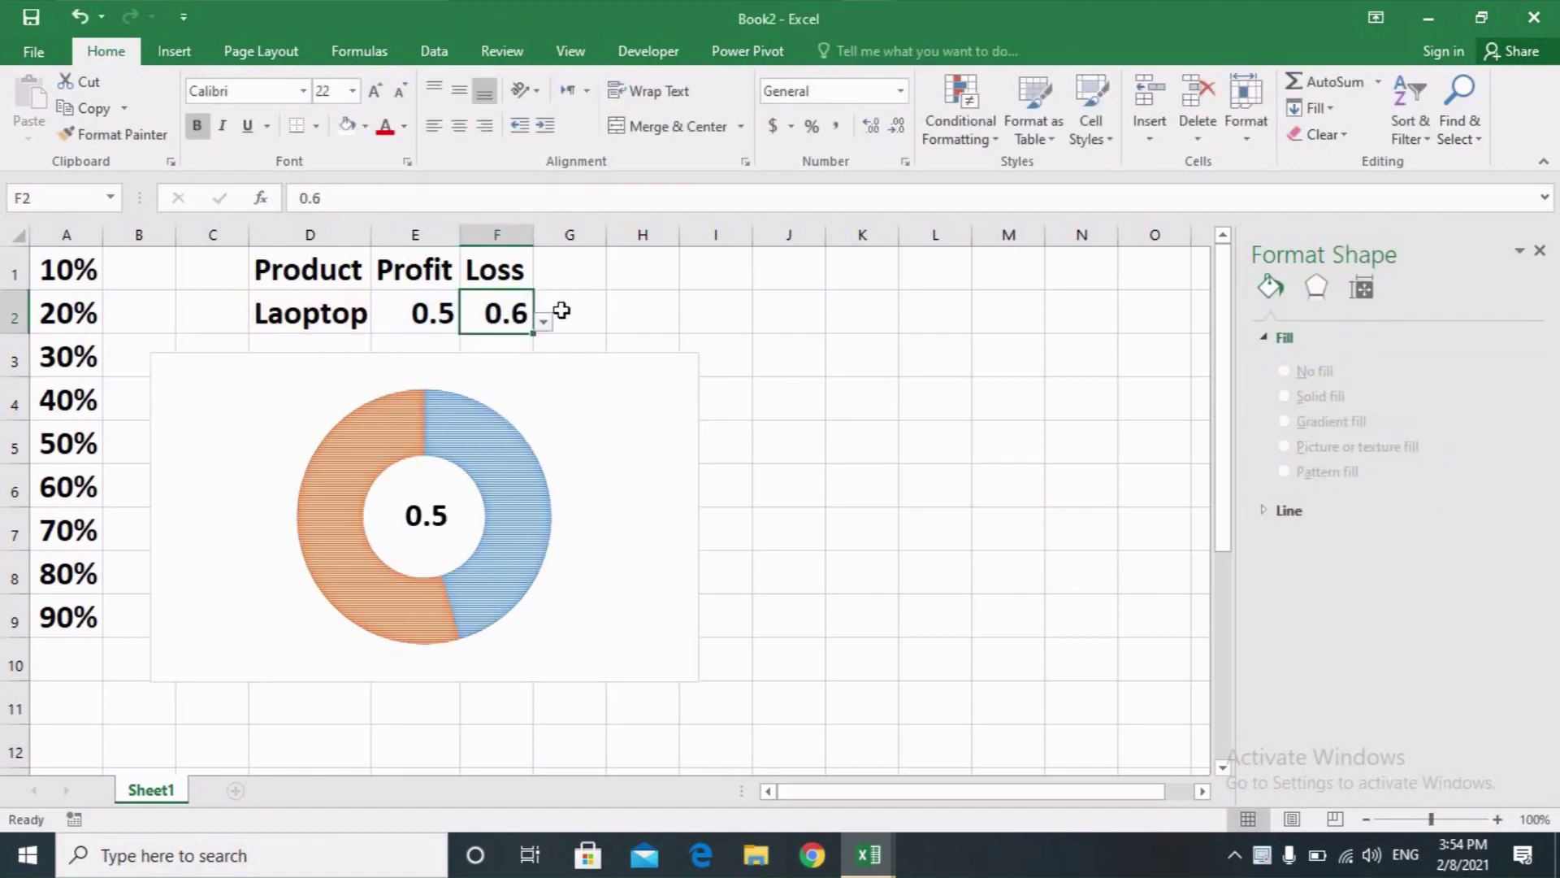
{"action": "left_click", "coordinate": [544, 323]}
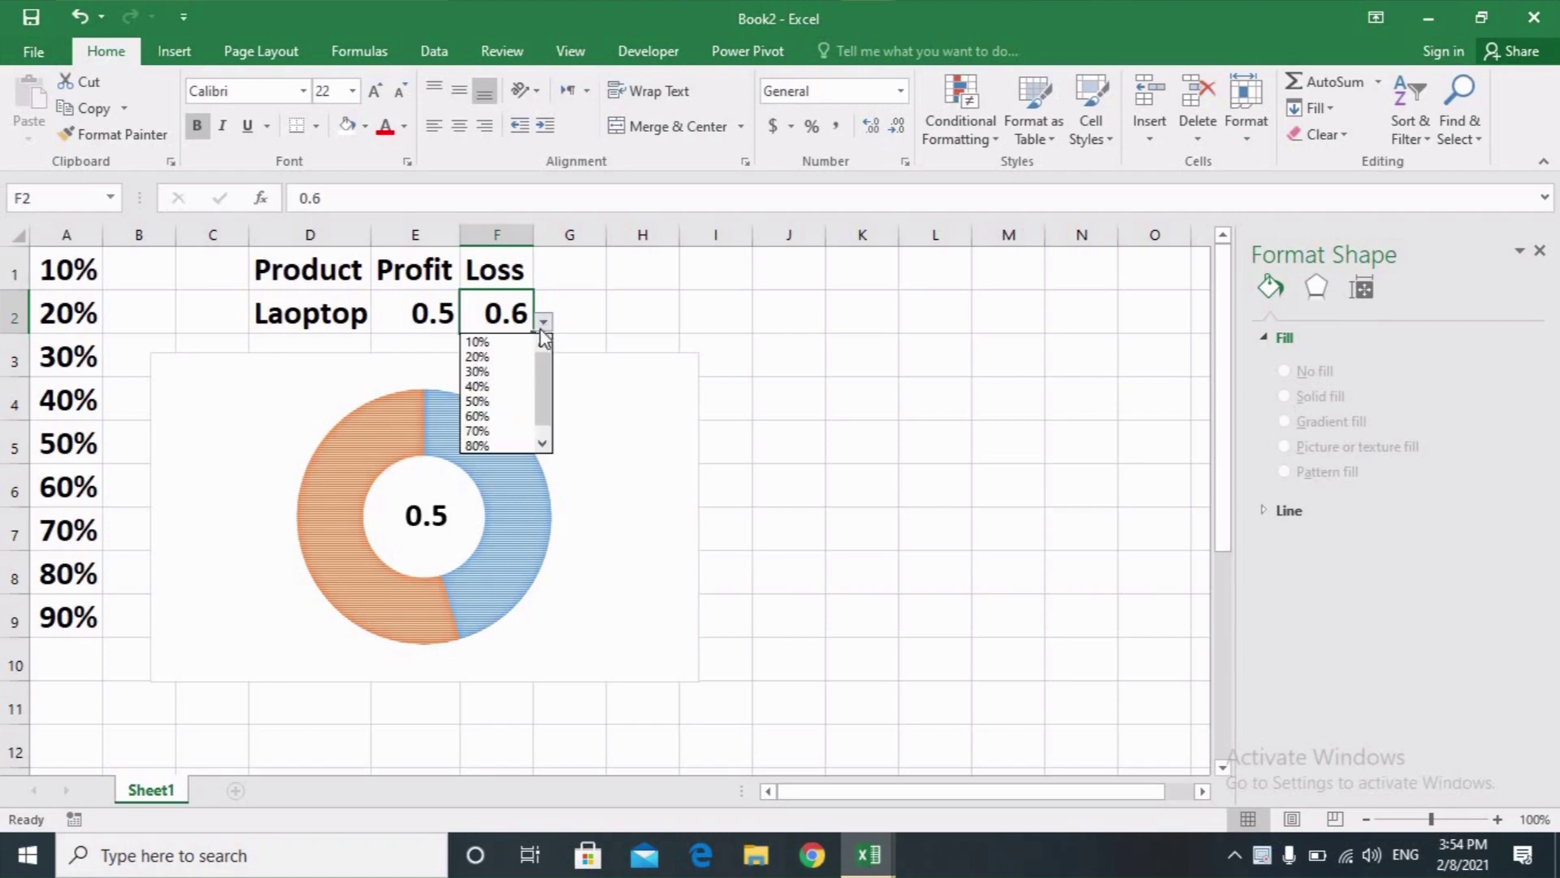
{"action": "left_click", "coordinate": [480, 401]}
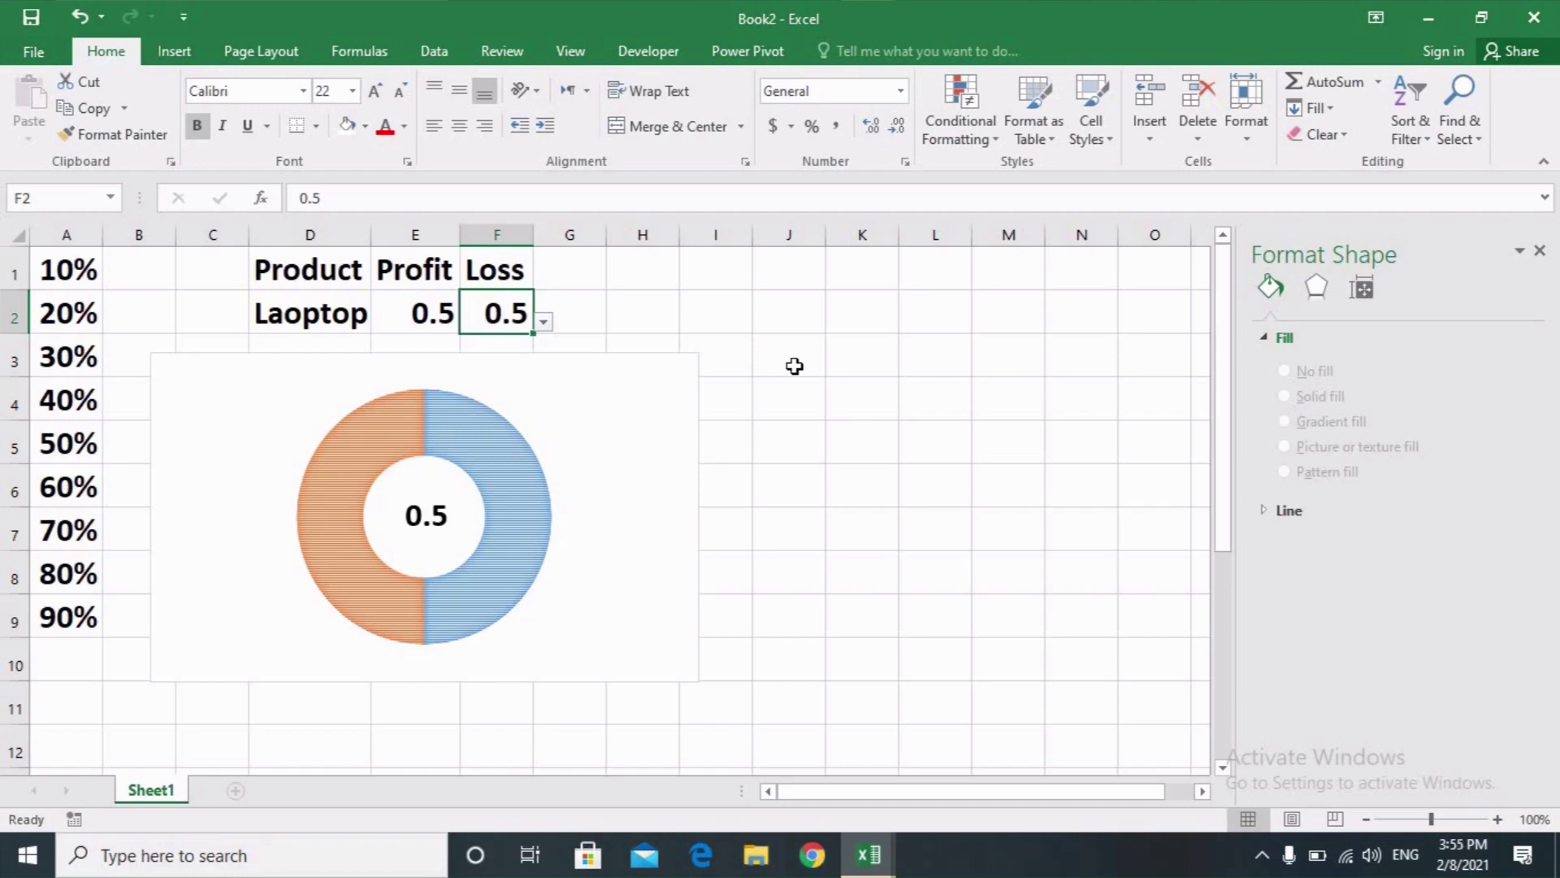
- Switch to Book1 and open Sheet2 with the 'Progress Report Using Chart in Excel' heading
{"action": "left_click", "coordinate": [872, 868]}
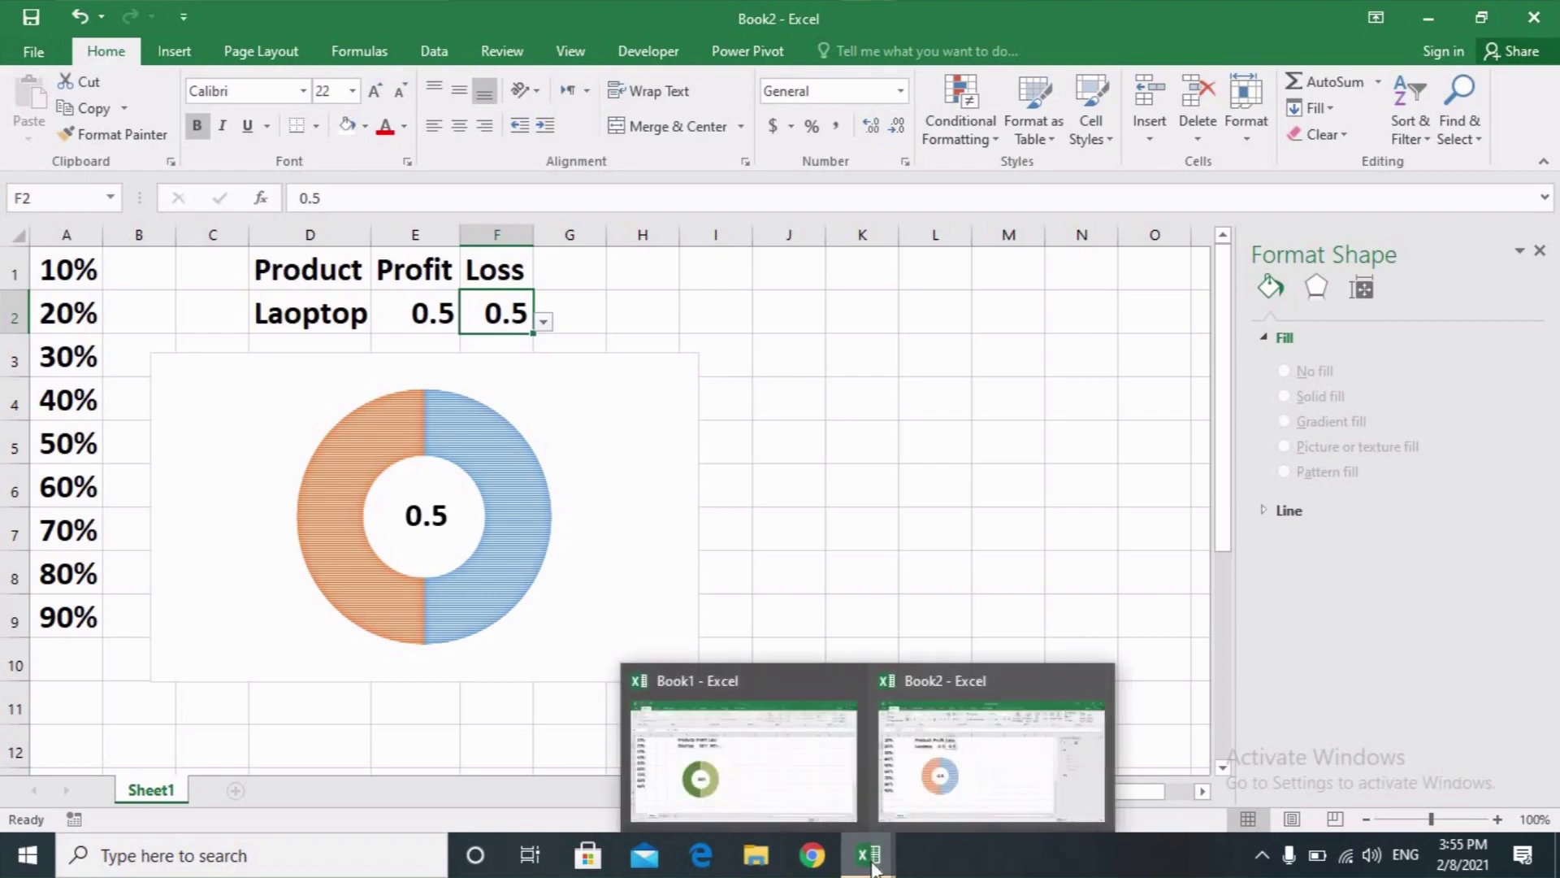
{"action": "left_click", "coordinate": [790, 761]}
{"action": "left_click", "coordinate": [213, 790]}
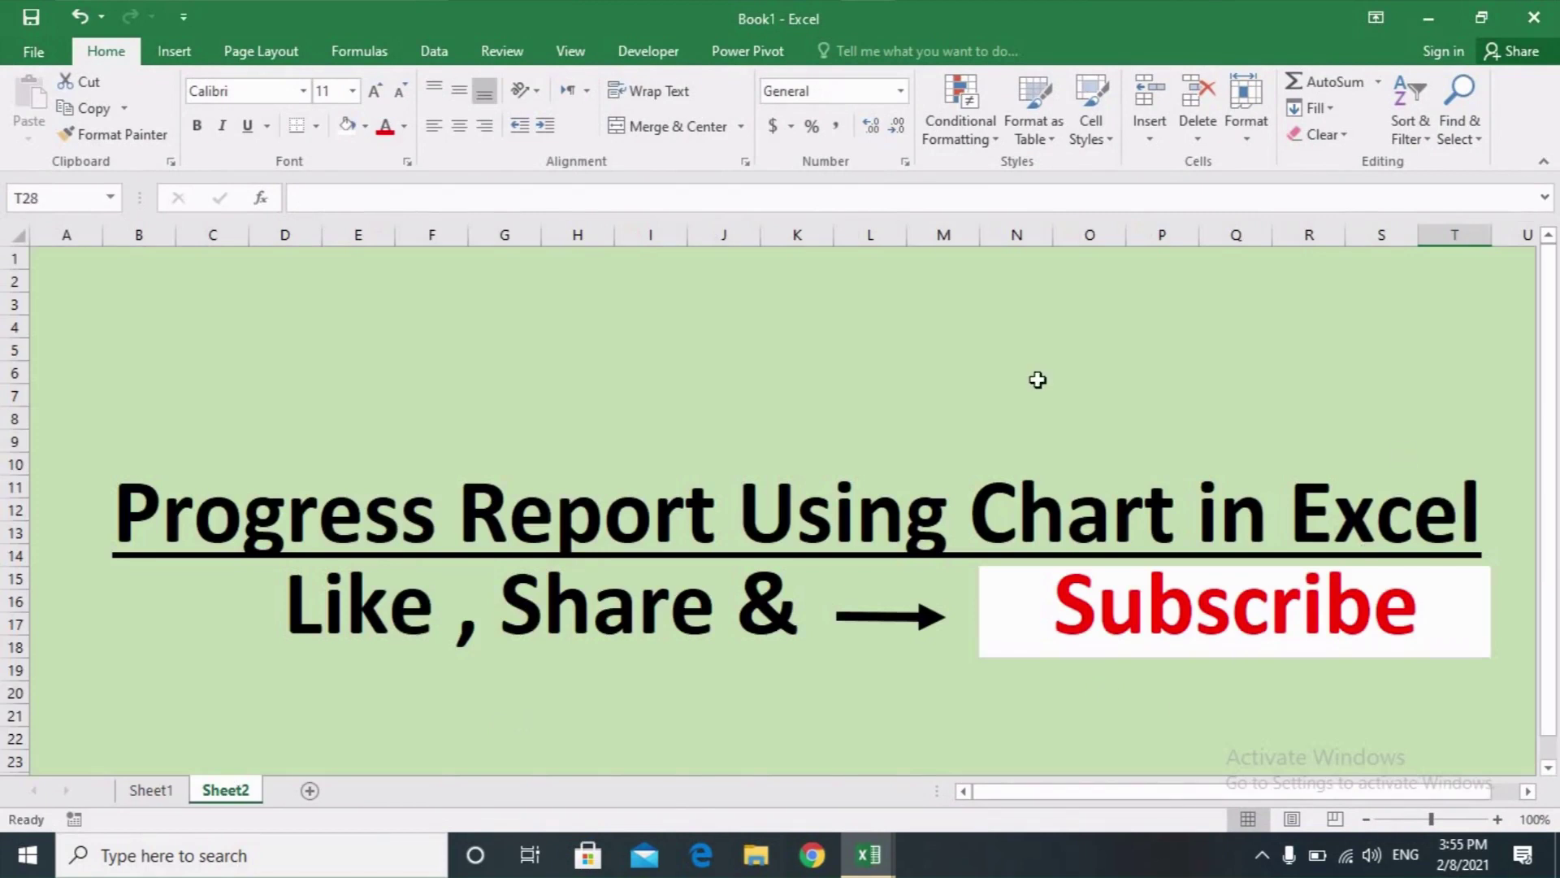